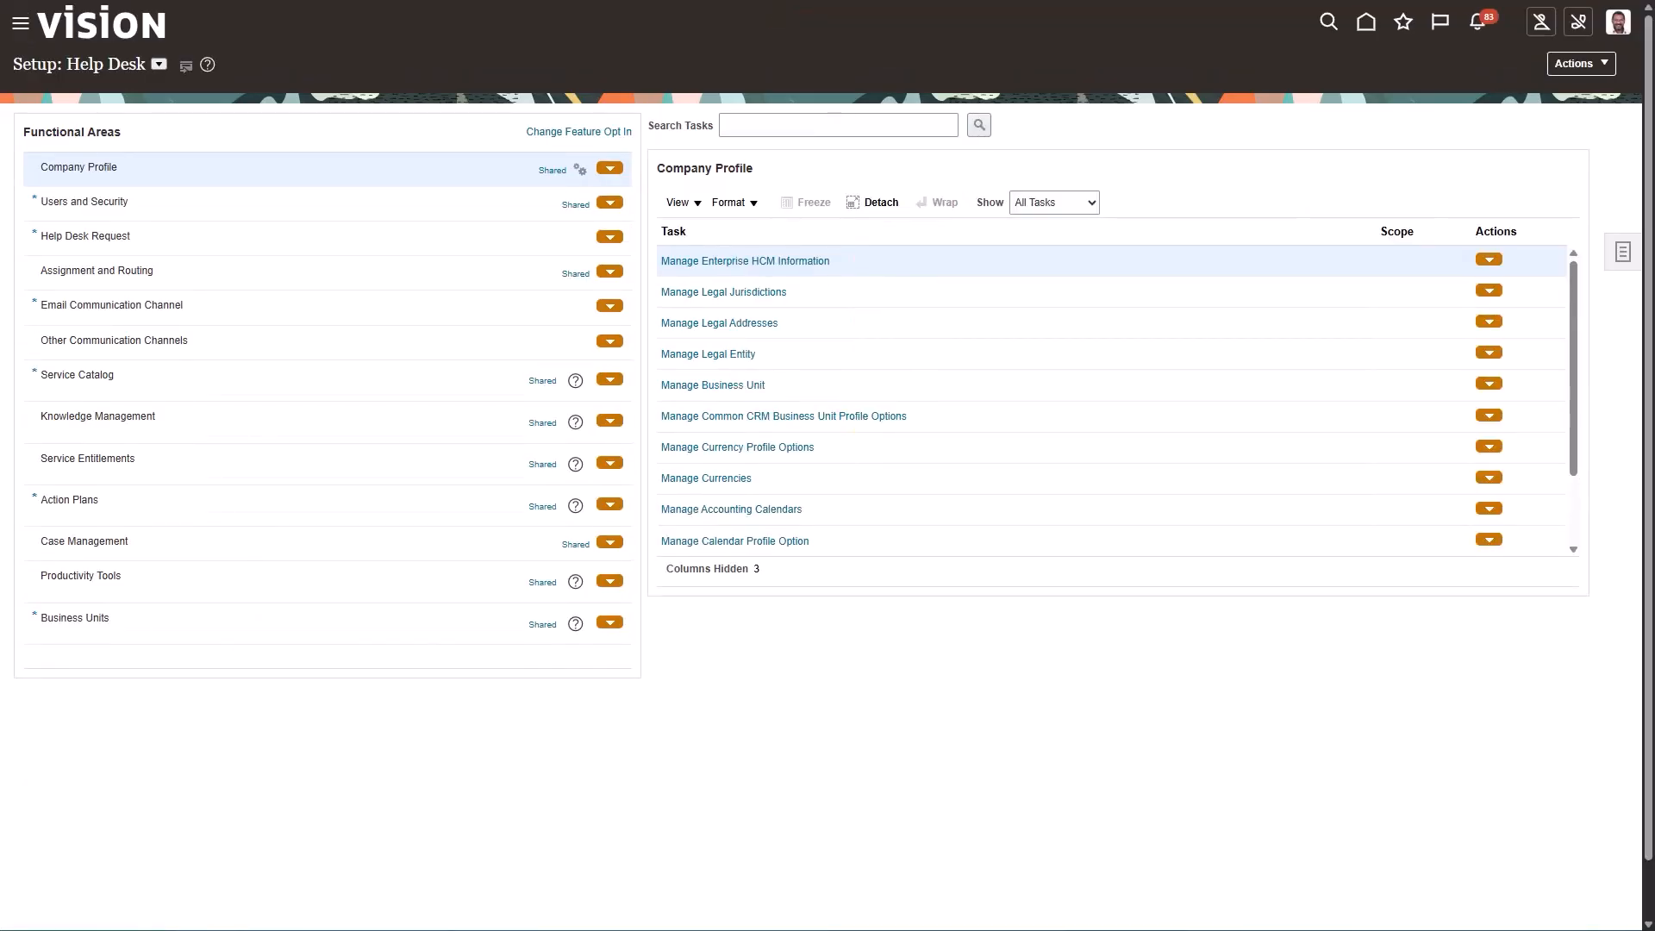
Search the setup tasks for Manage Administrator Profile Values and open that task
click(1621, 251)
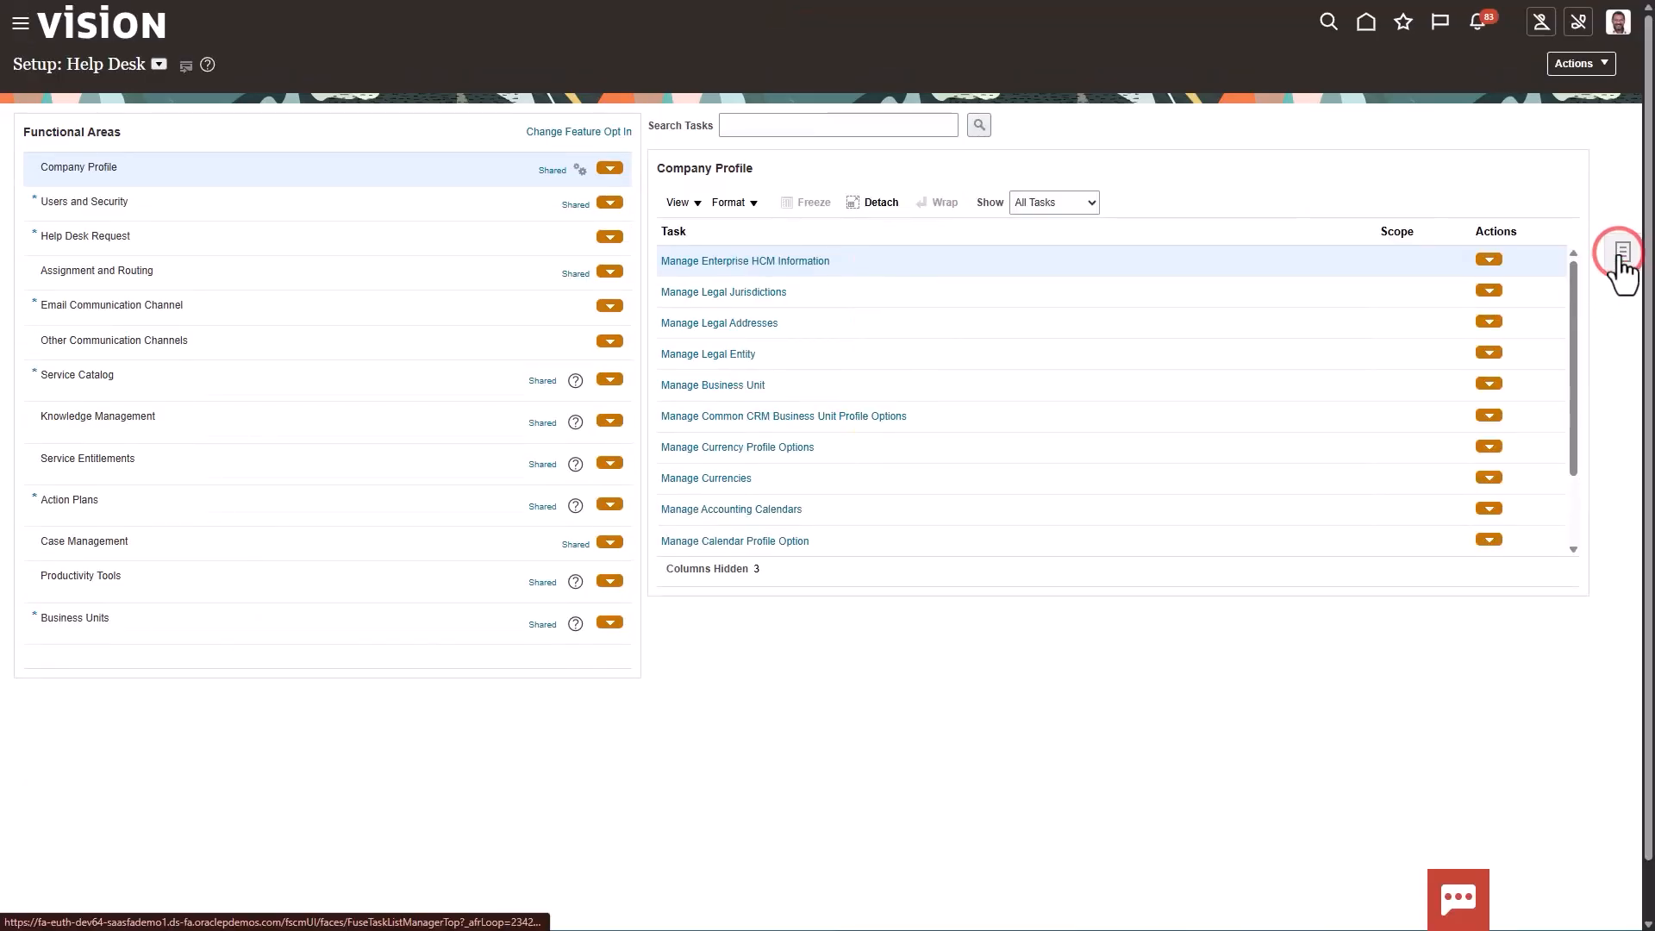
click(1406, 260)
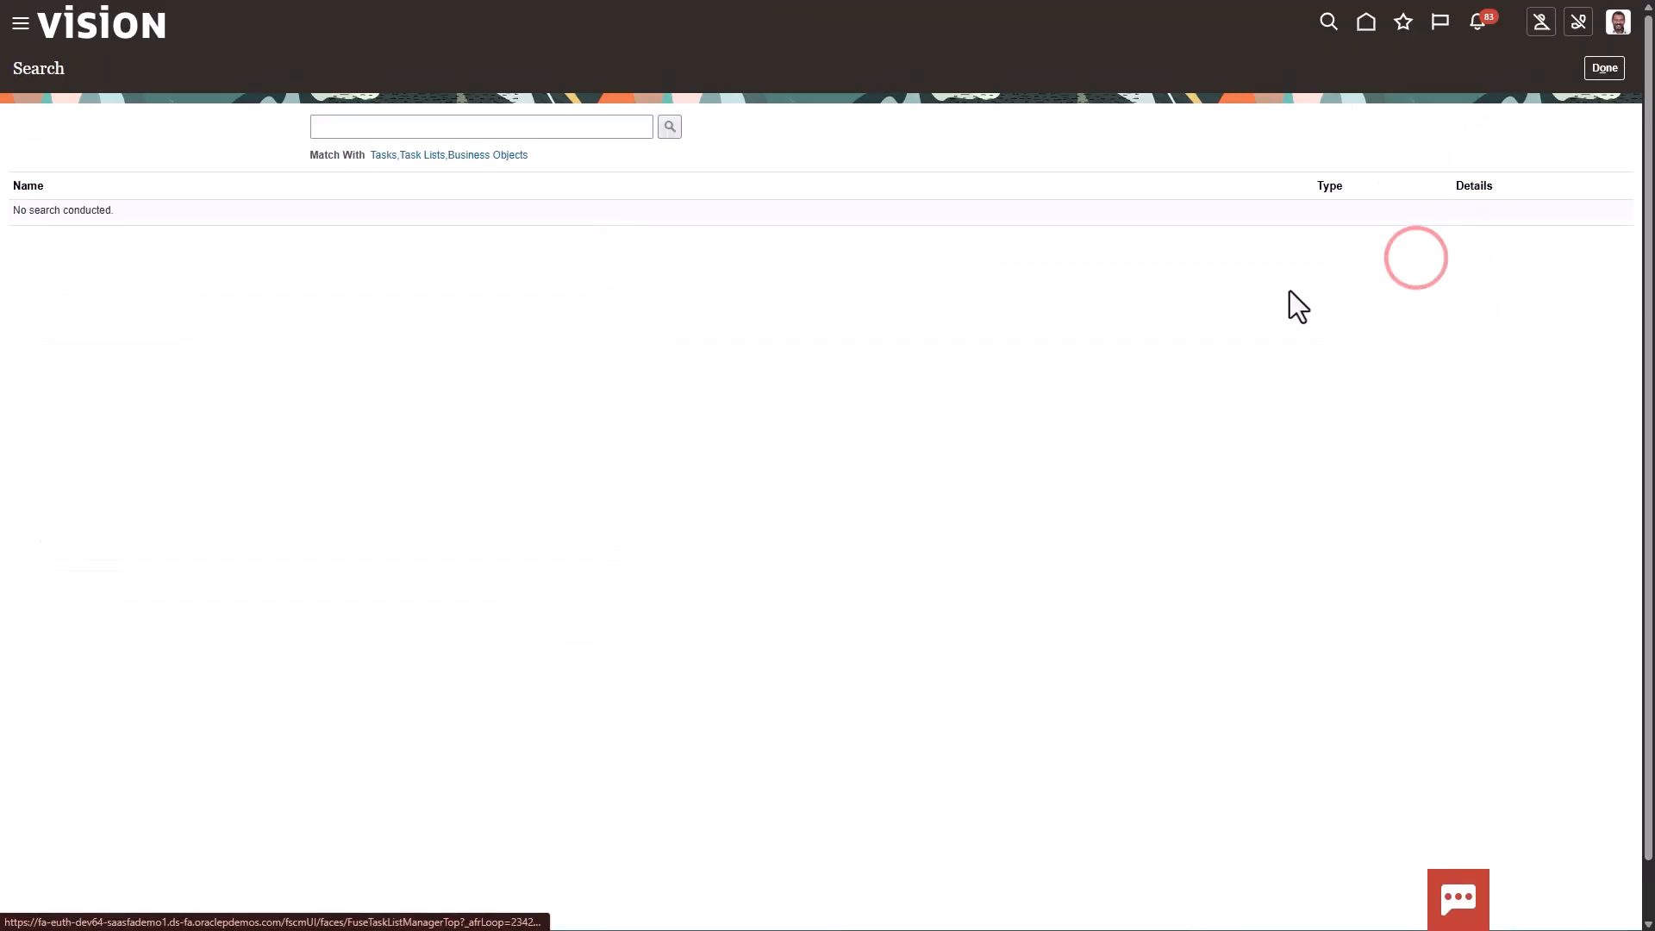
click(554, 129)
click(556, 157)
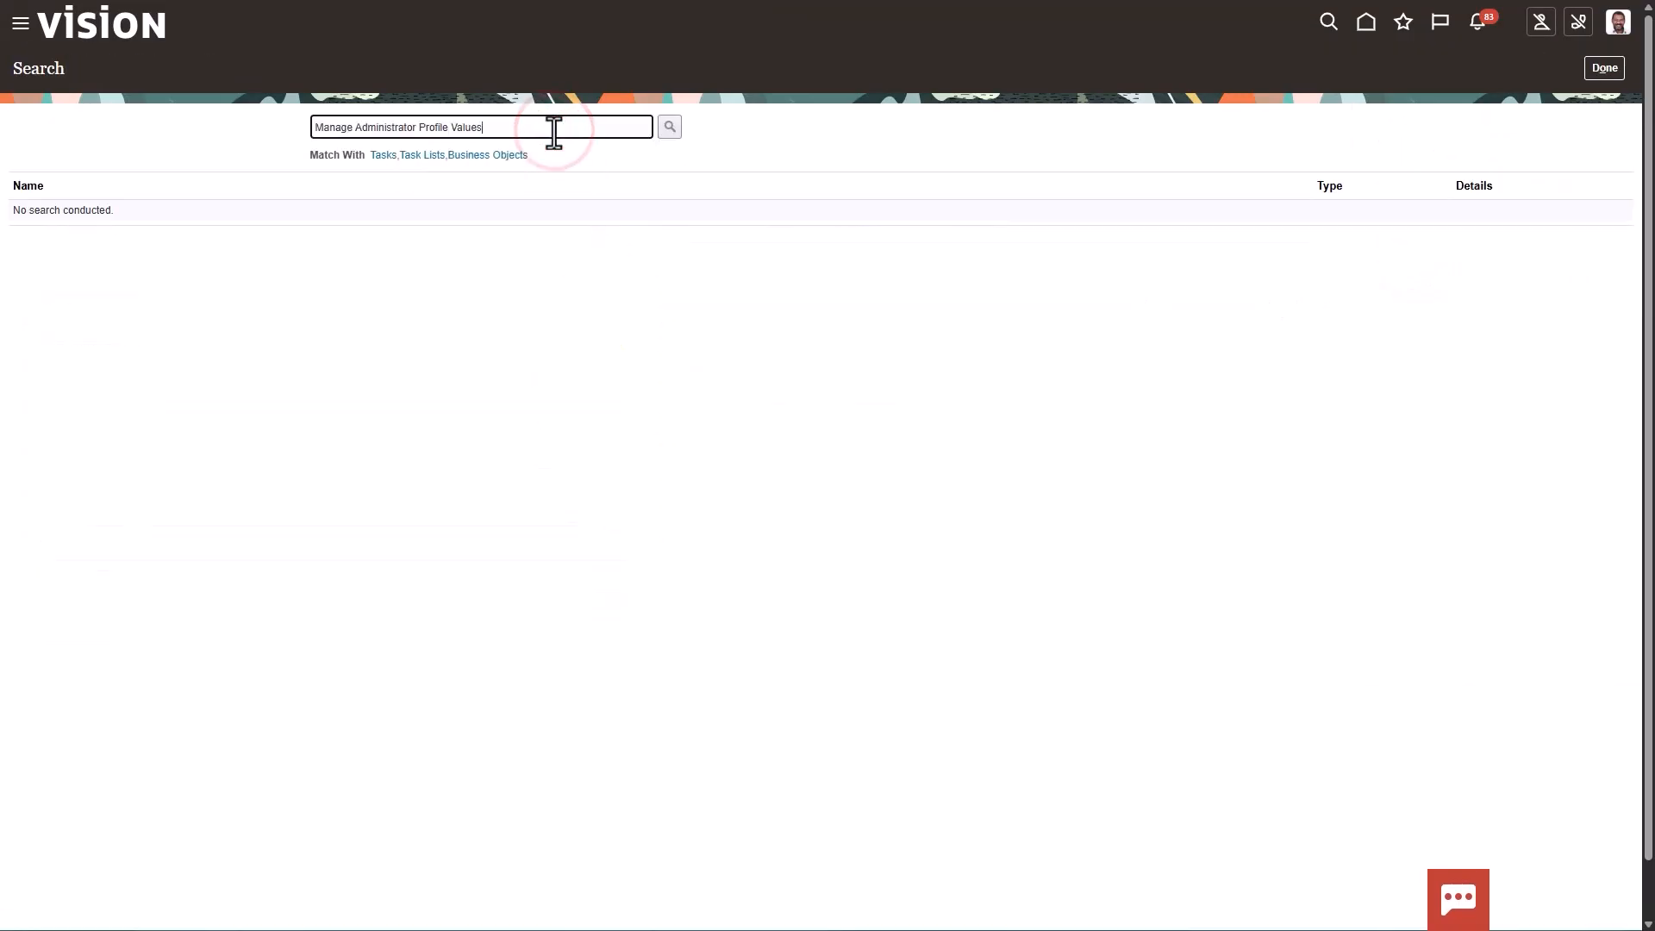
click(666, 129)
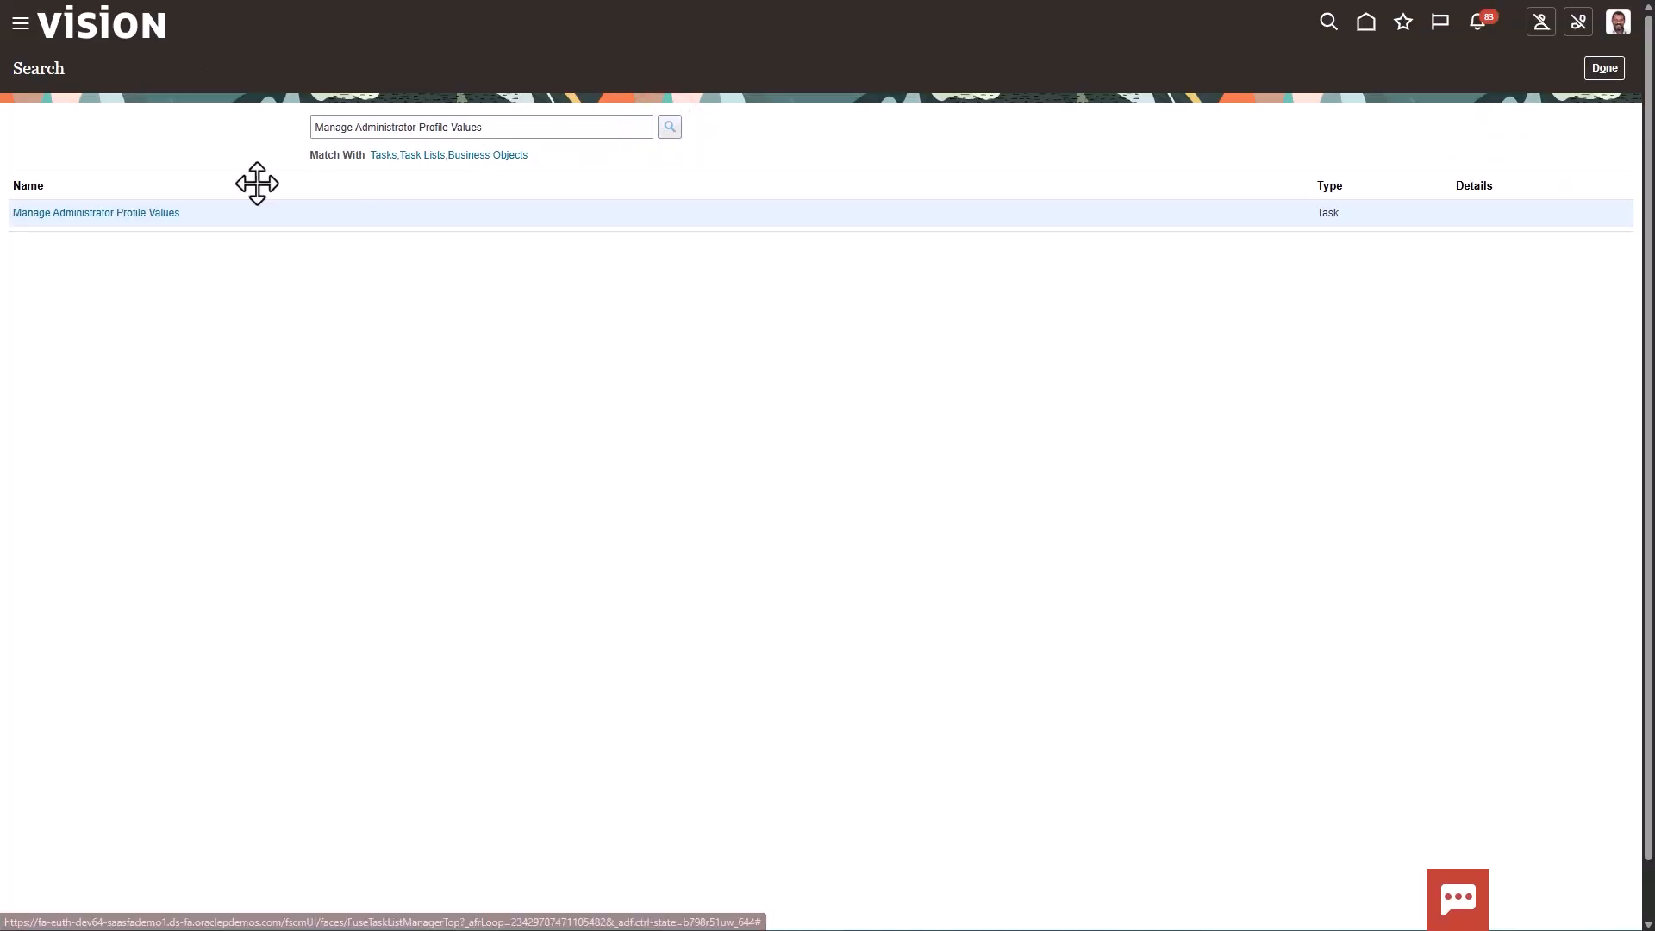
click(157, 216)
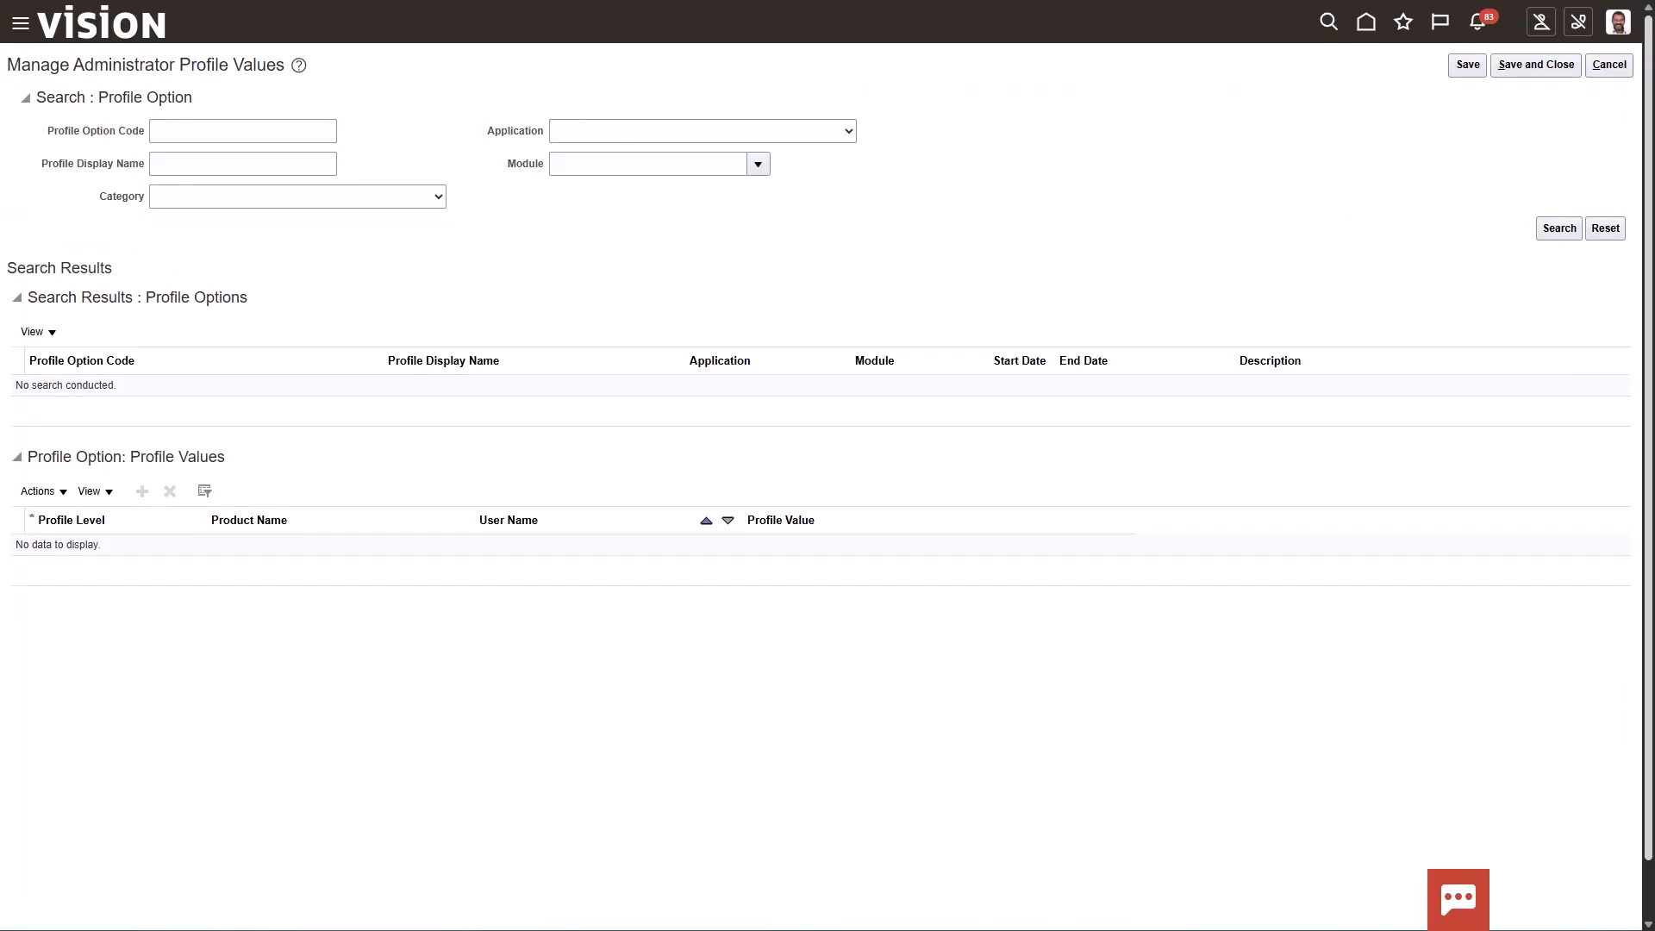
Look up the profile option with code ORA_ASE_SAS_INTEGRATION_ENABLED to check its site-level value
click(246, 135)
text(ASE_SAS_INTEGRATION_ENABLED)
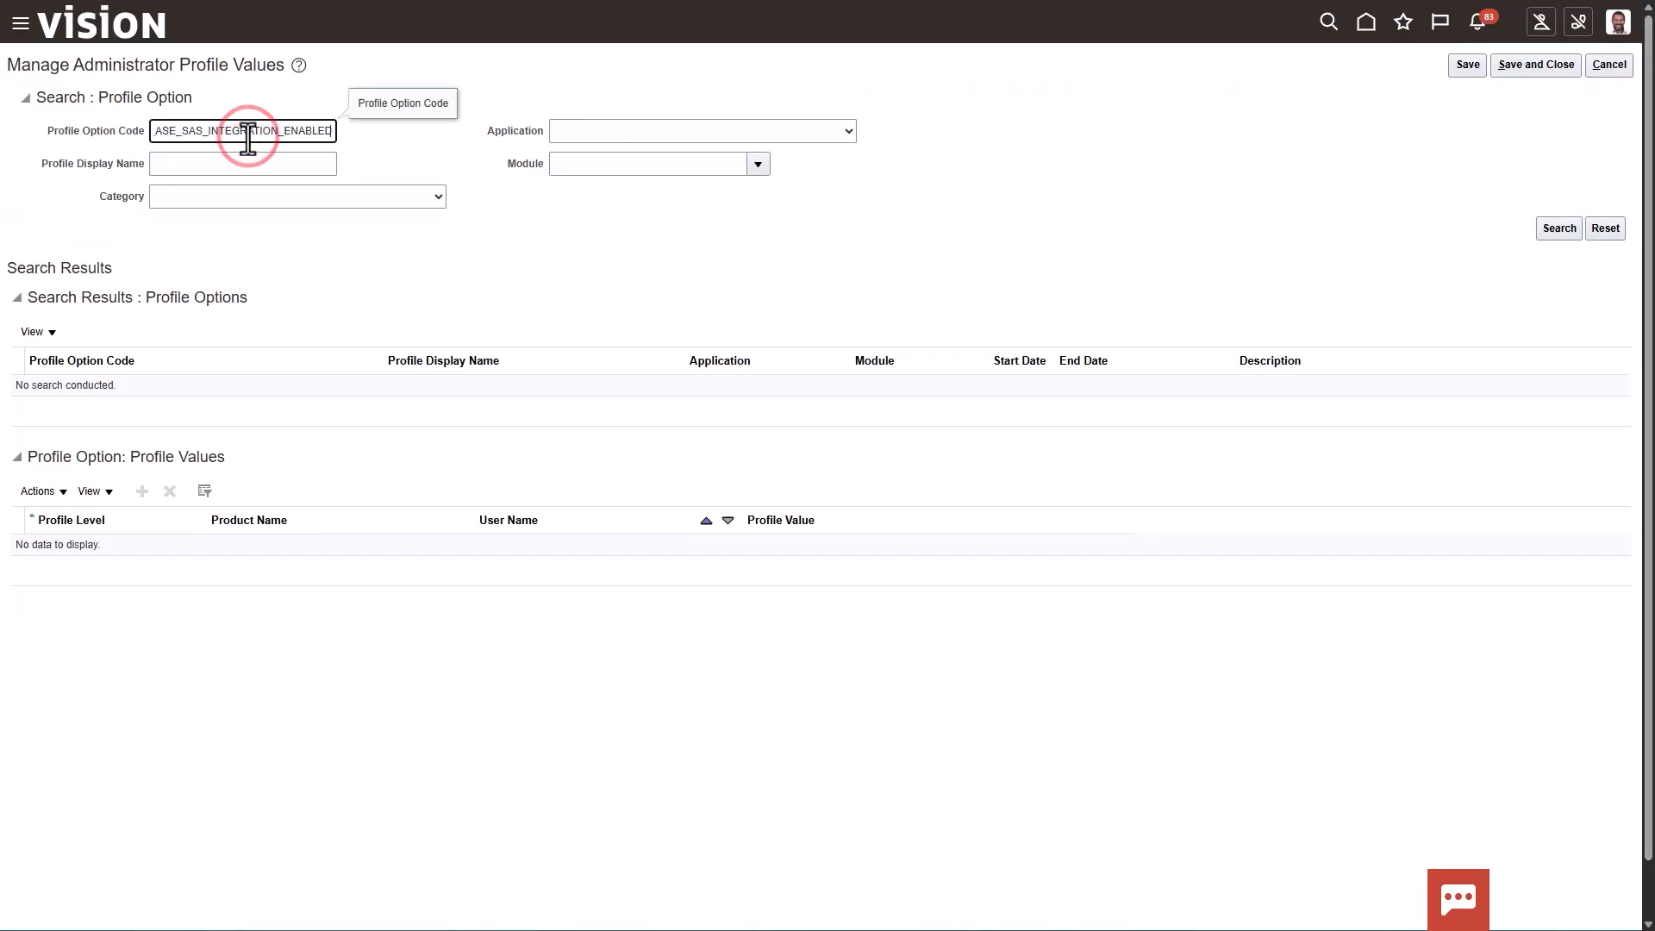
click(1570, 225)
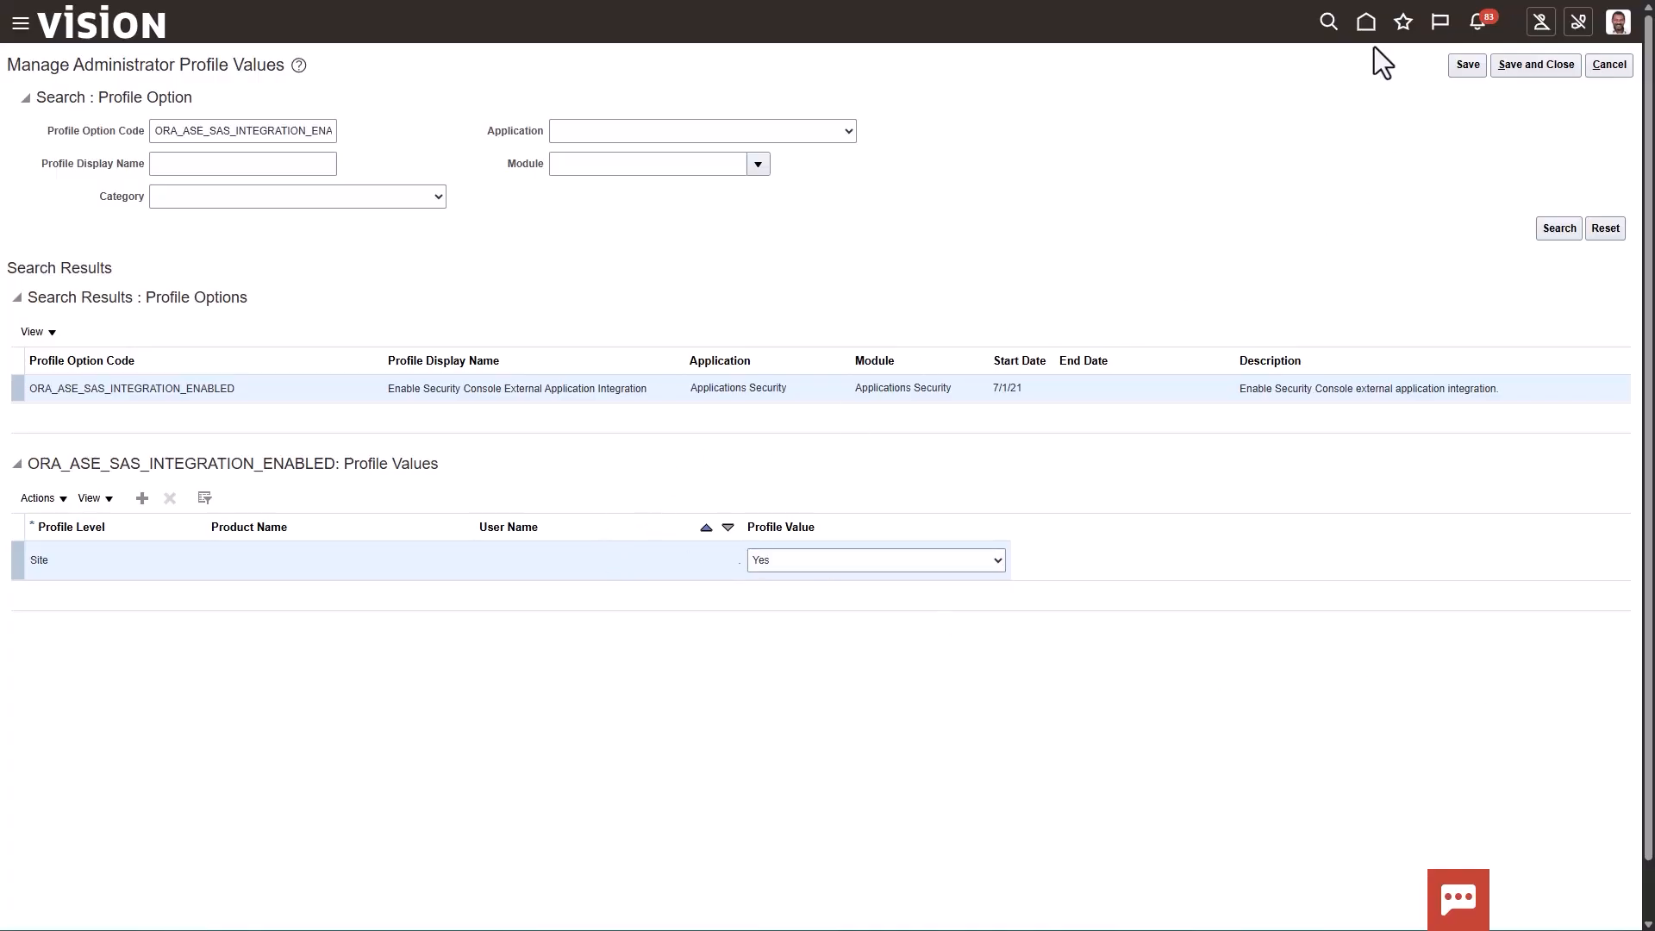
Go to the Security Console and search the roles for 99, displaying the 99 AIAS HCM JR job role
click(20, 24)
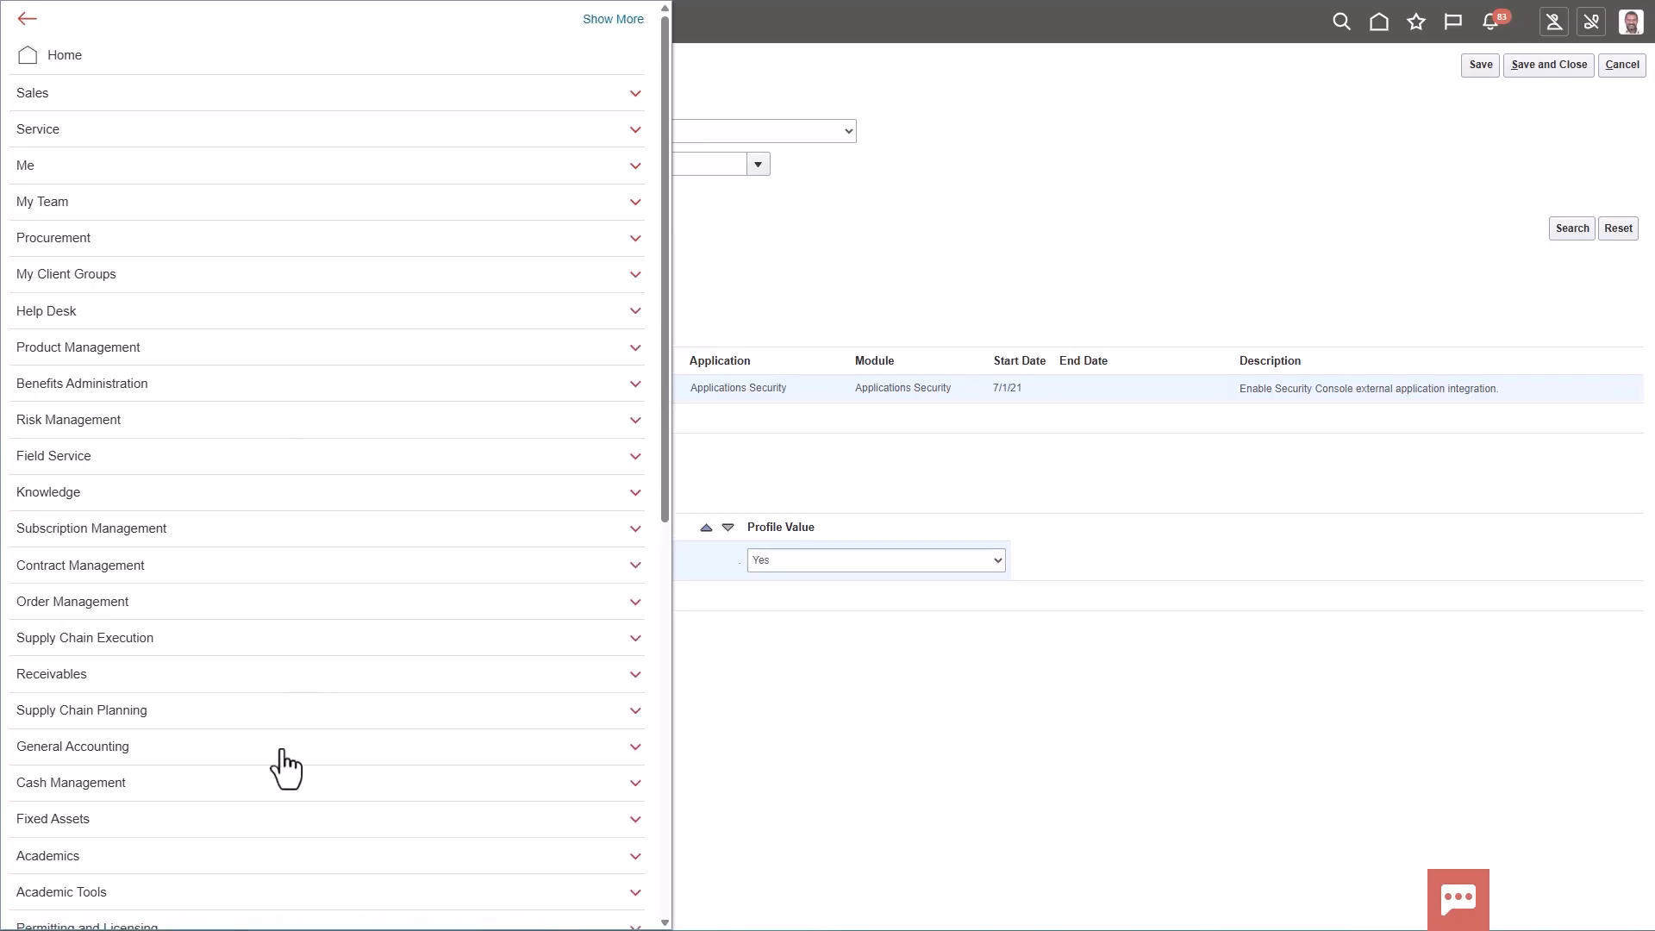
scroll(285, 767, down, 8)
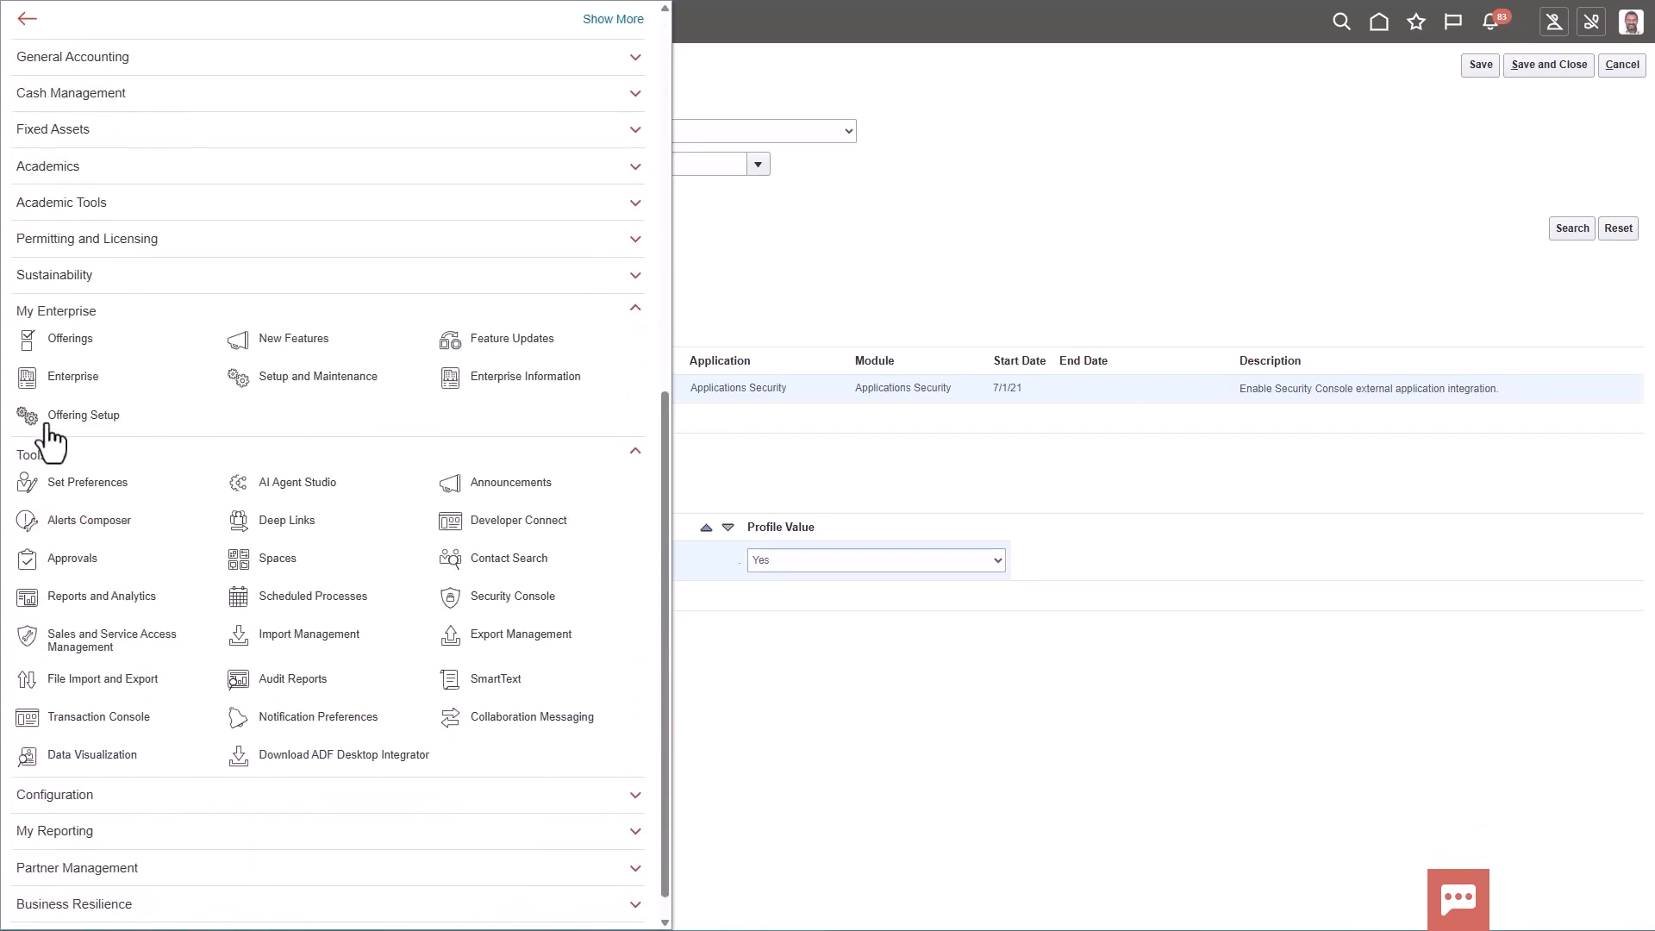
click(503, 599)
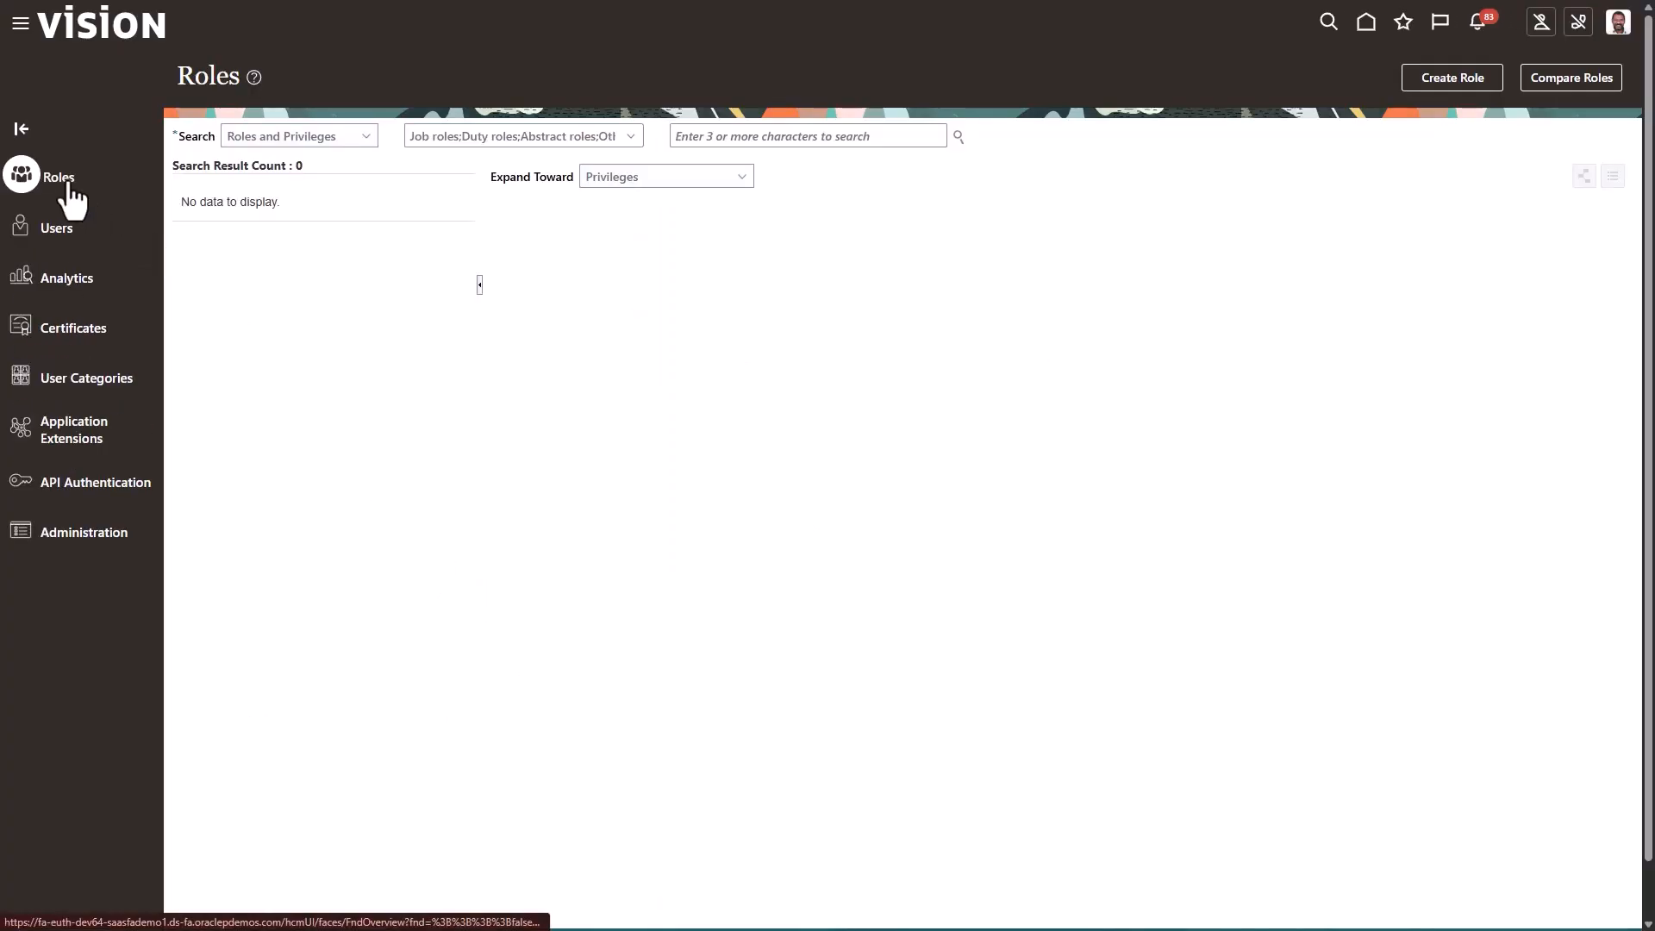
click(722, 135)
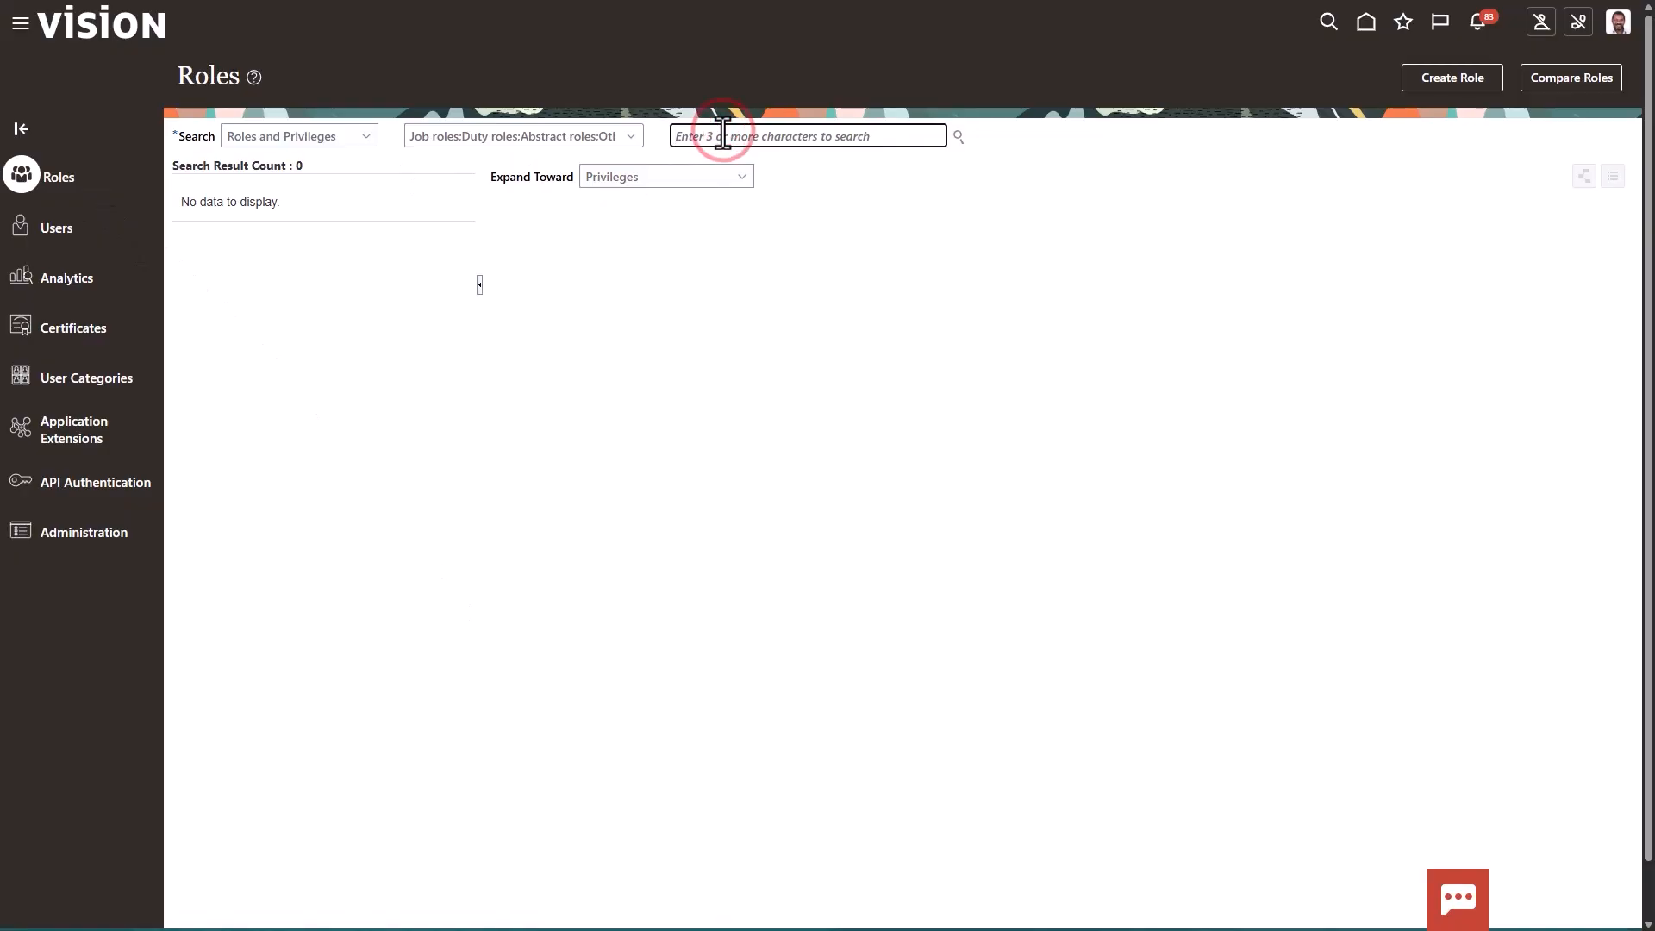
text(99)
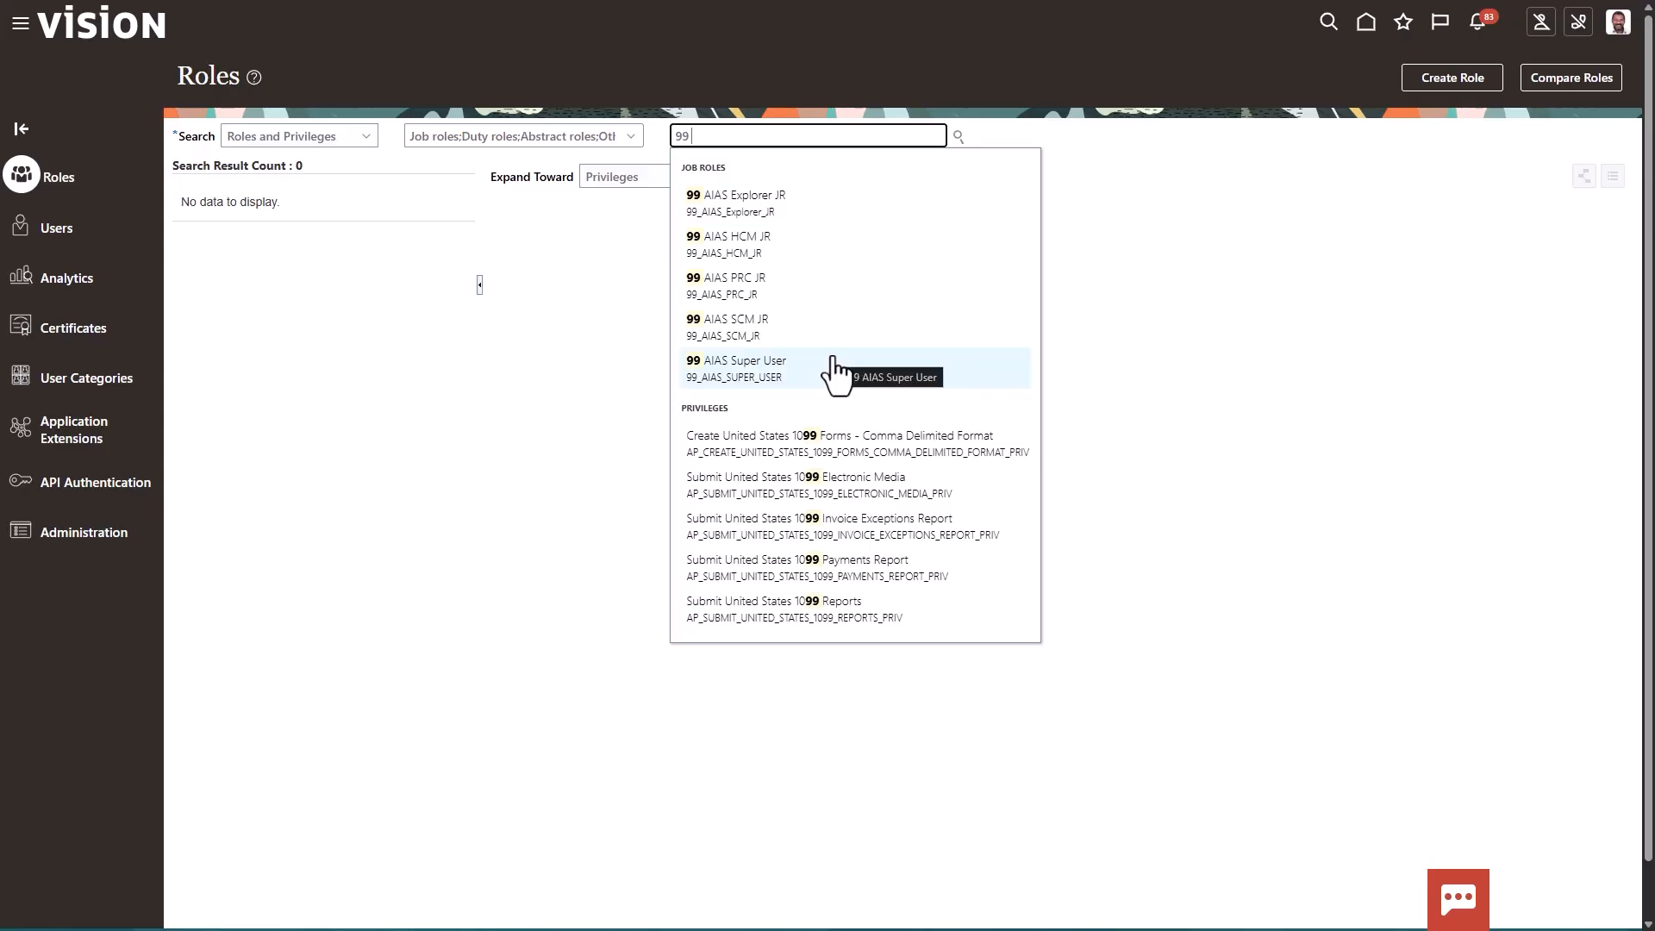
click(812, 252)
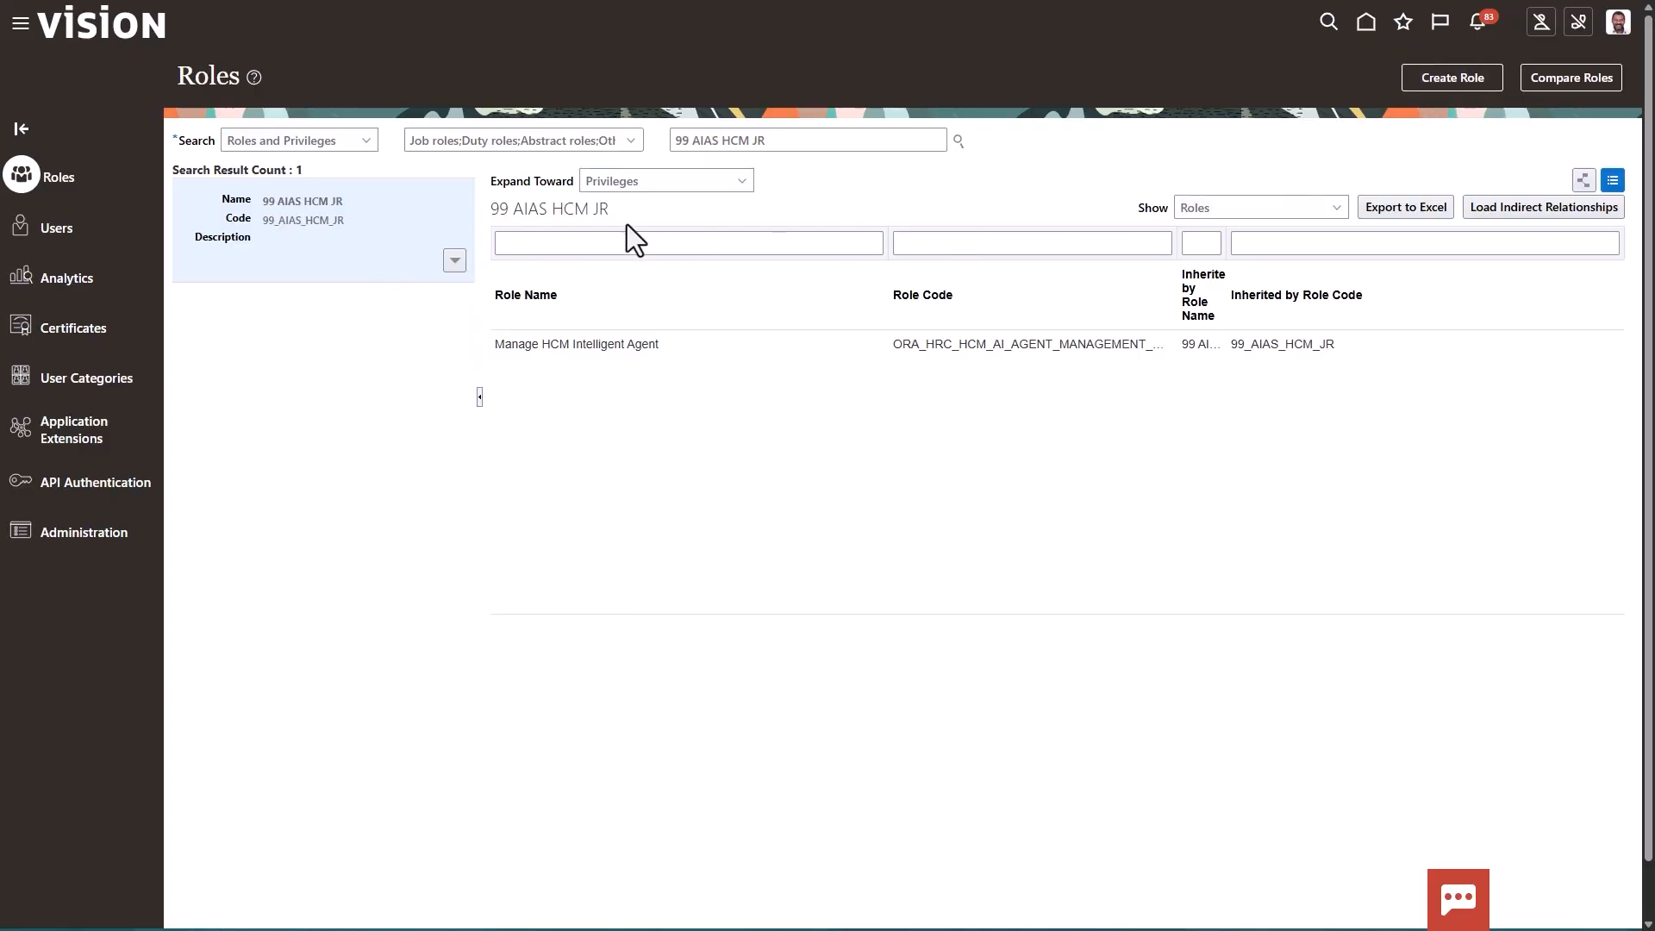
Examine the 99 AIAS HCM JR role hierarchy for inherited privilege roles and permission group roles, leaving the role without changes
click(456, 261)
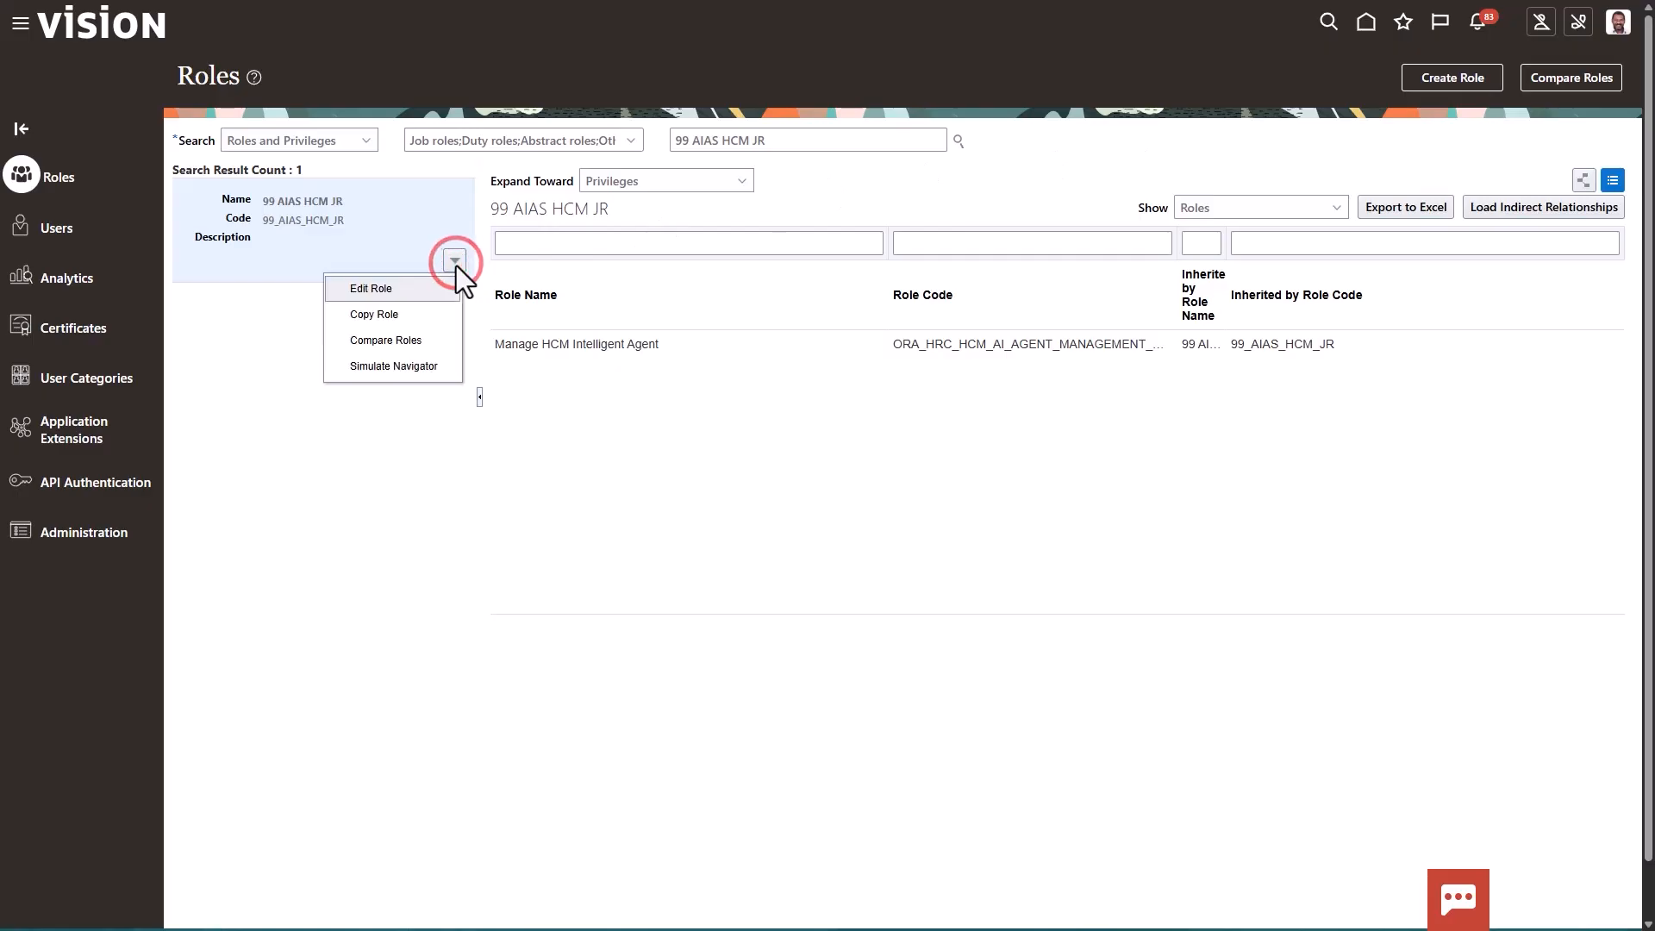
click(414, 290)
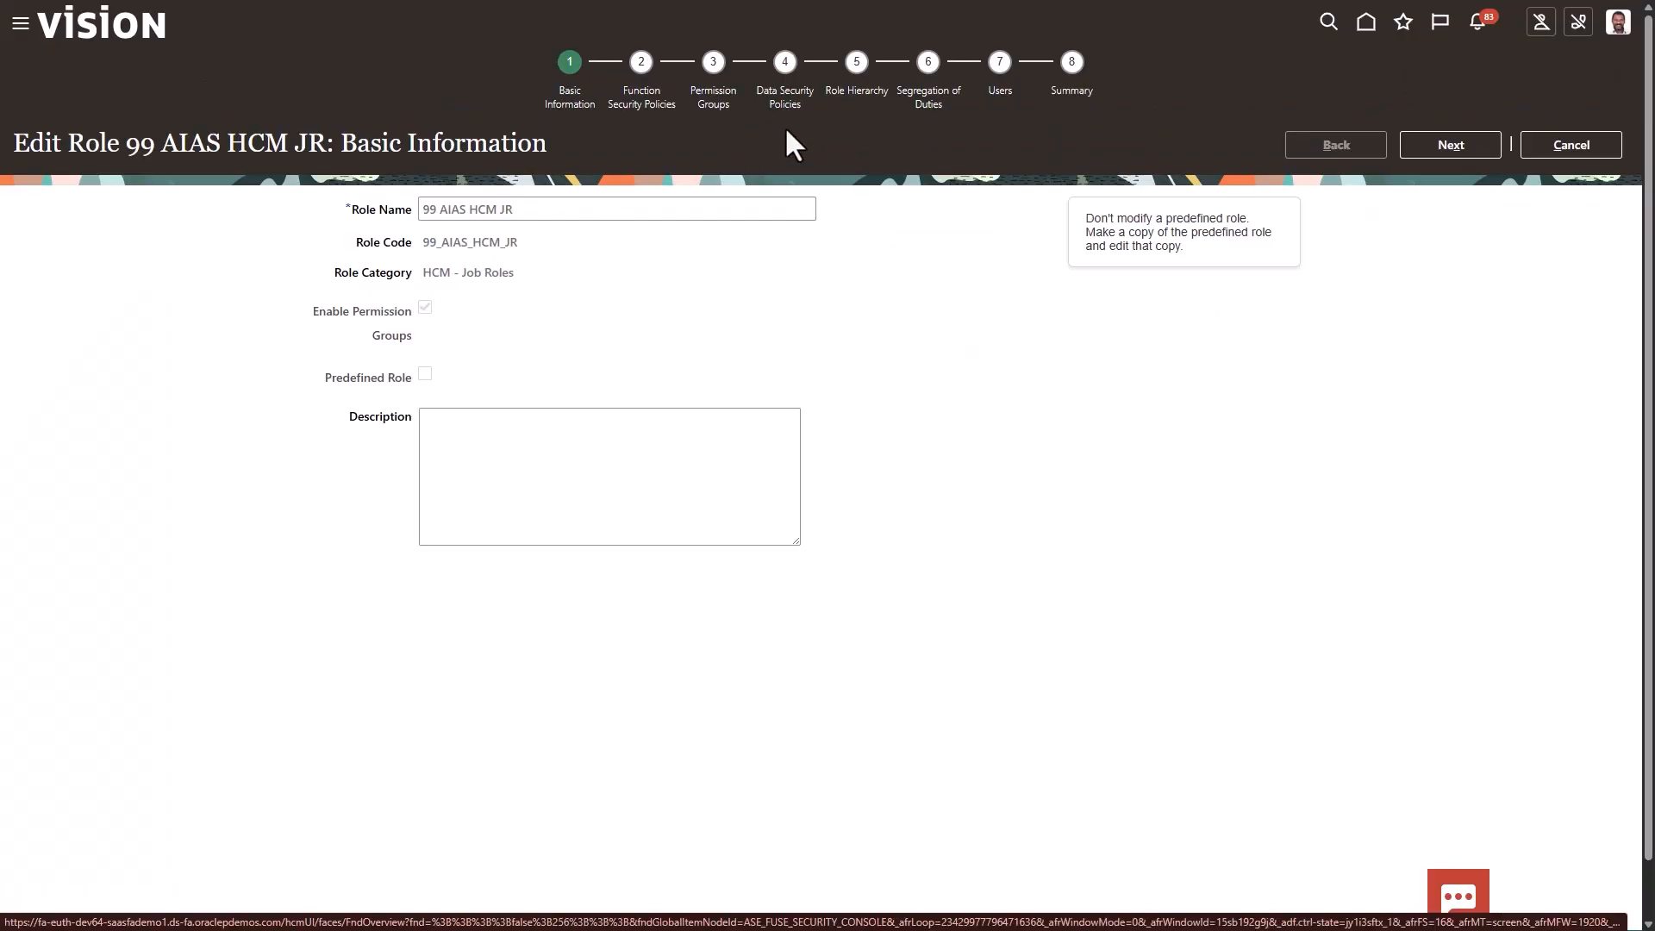
click(855, 96)
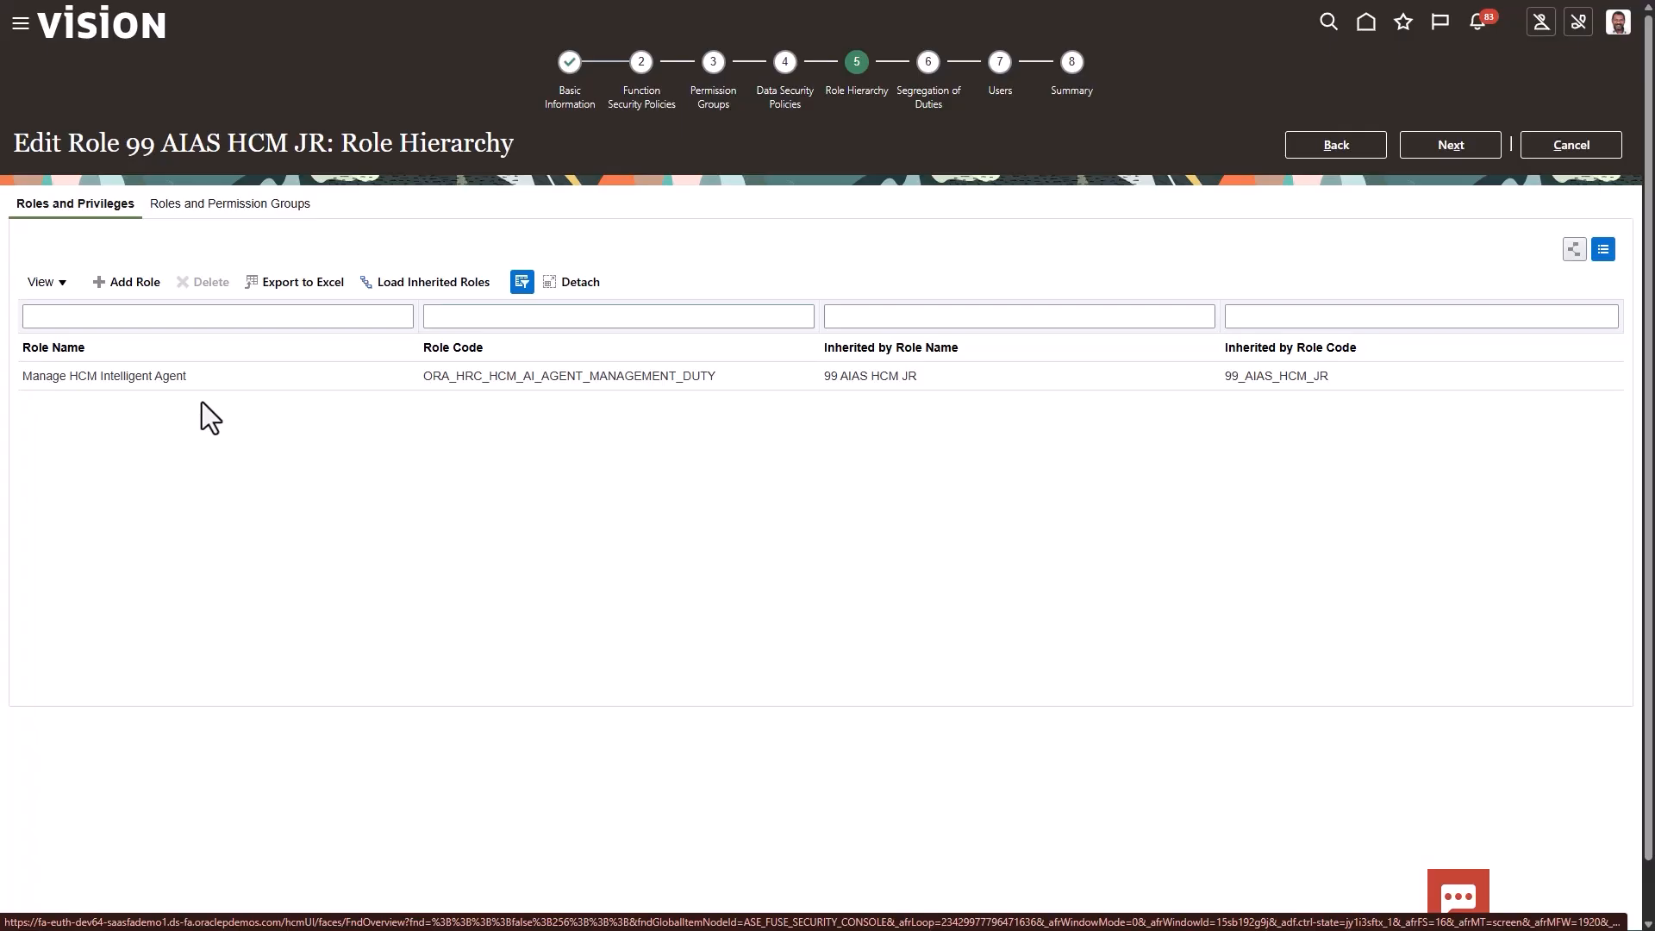
click(248, 206)
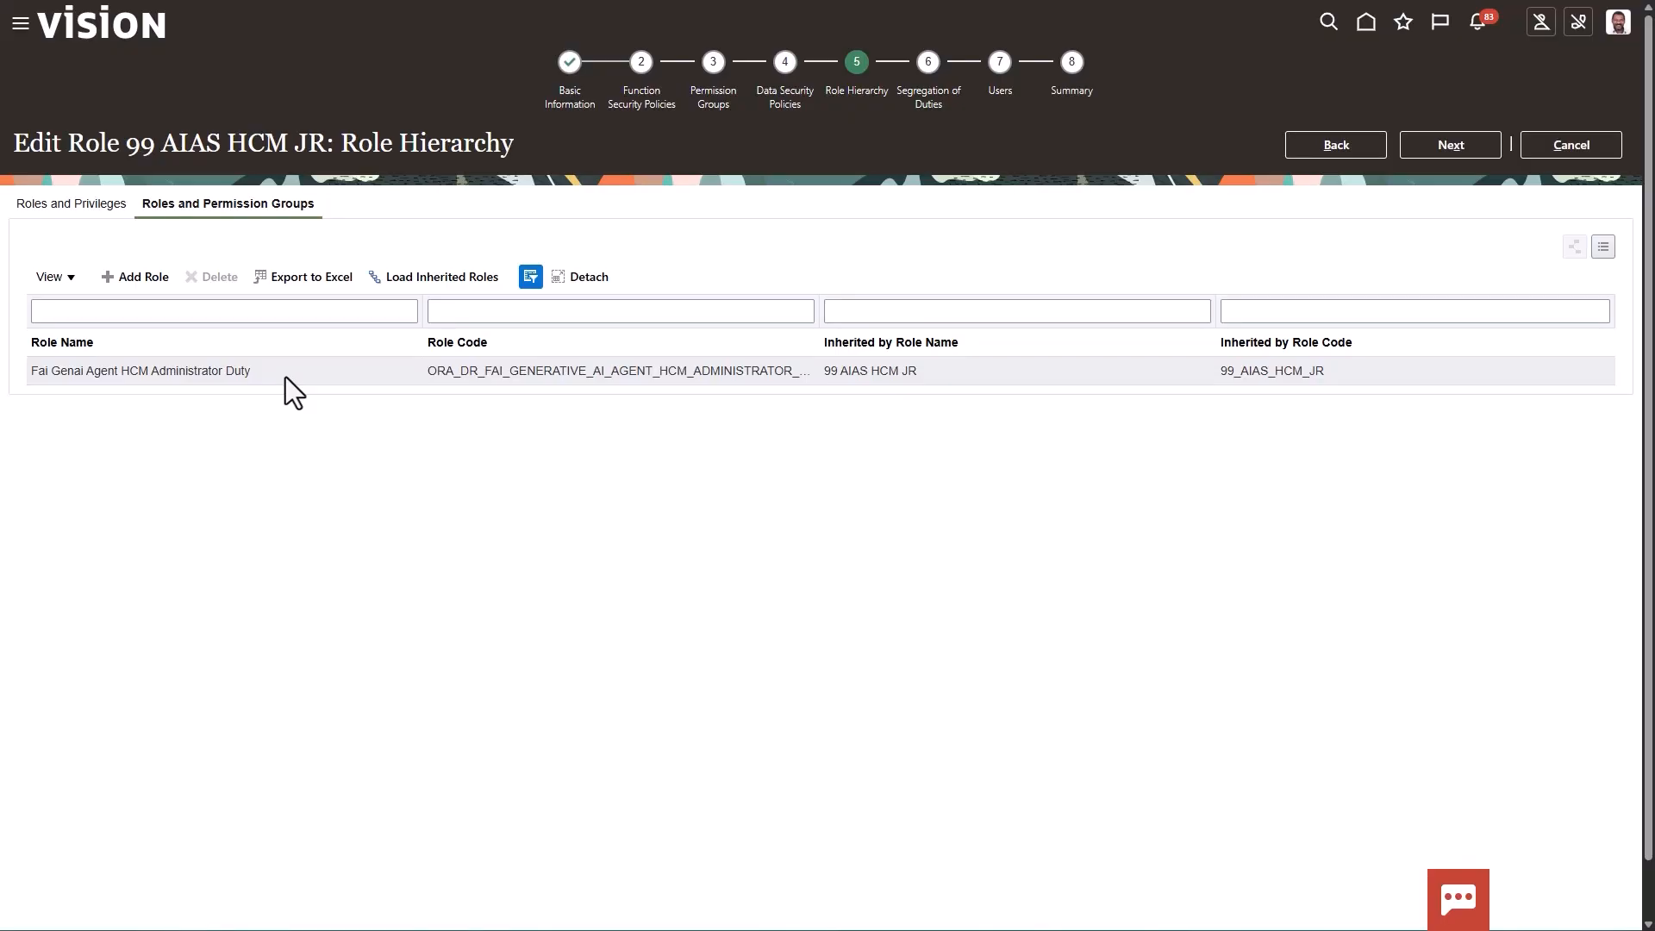
click(1560, 152)
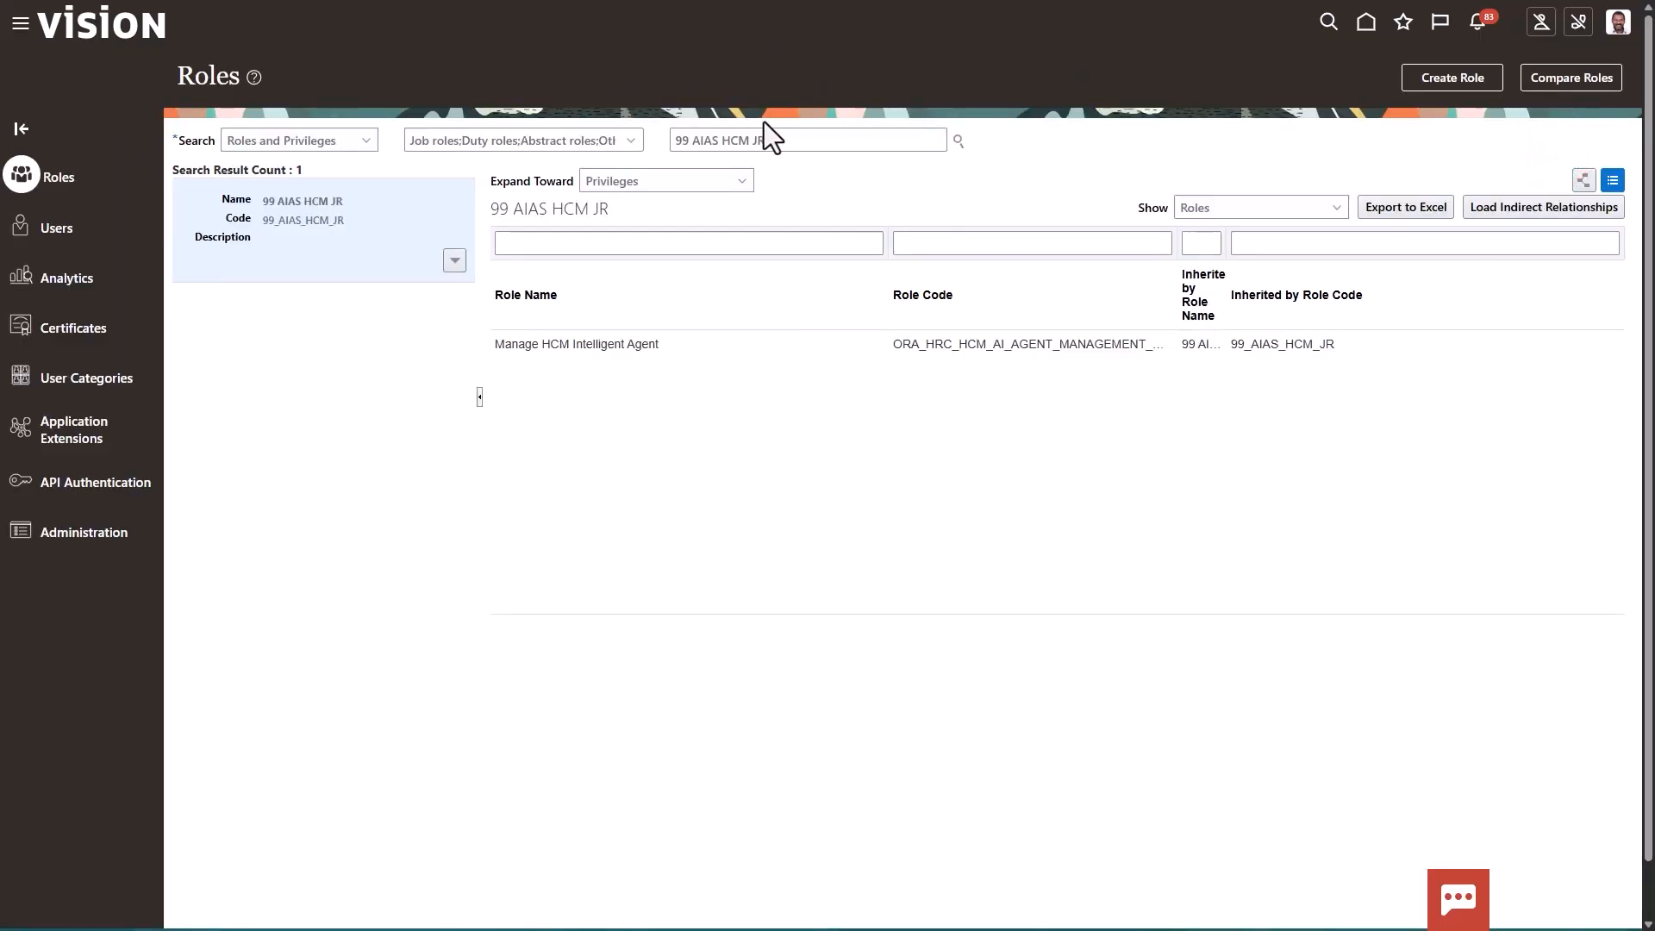
Search the roles for 99 and display the 99 AIAS PRC JR job role
drag(690, 141, 858, 140)
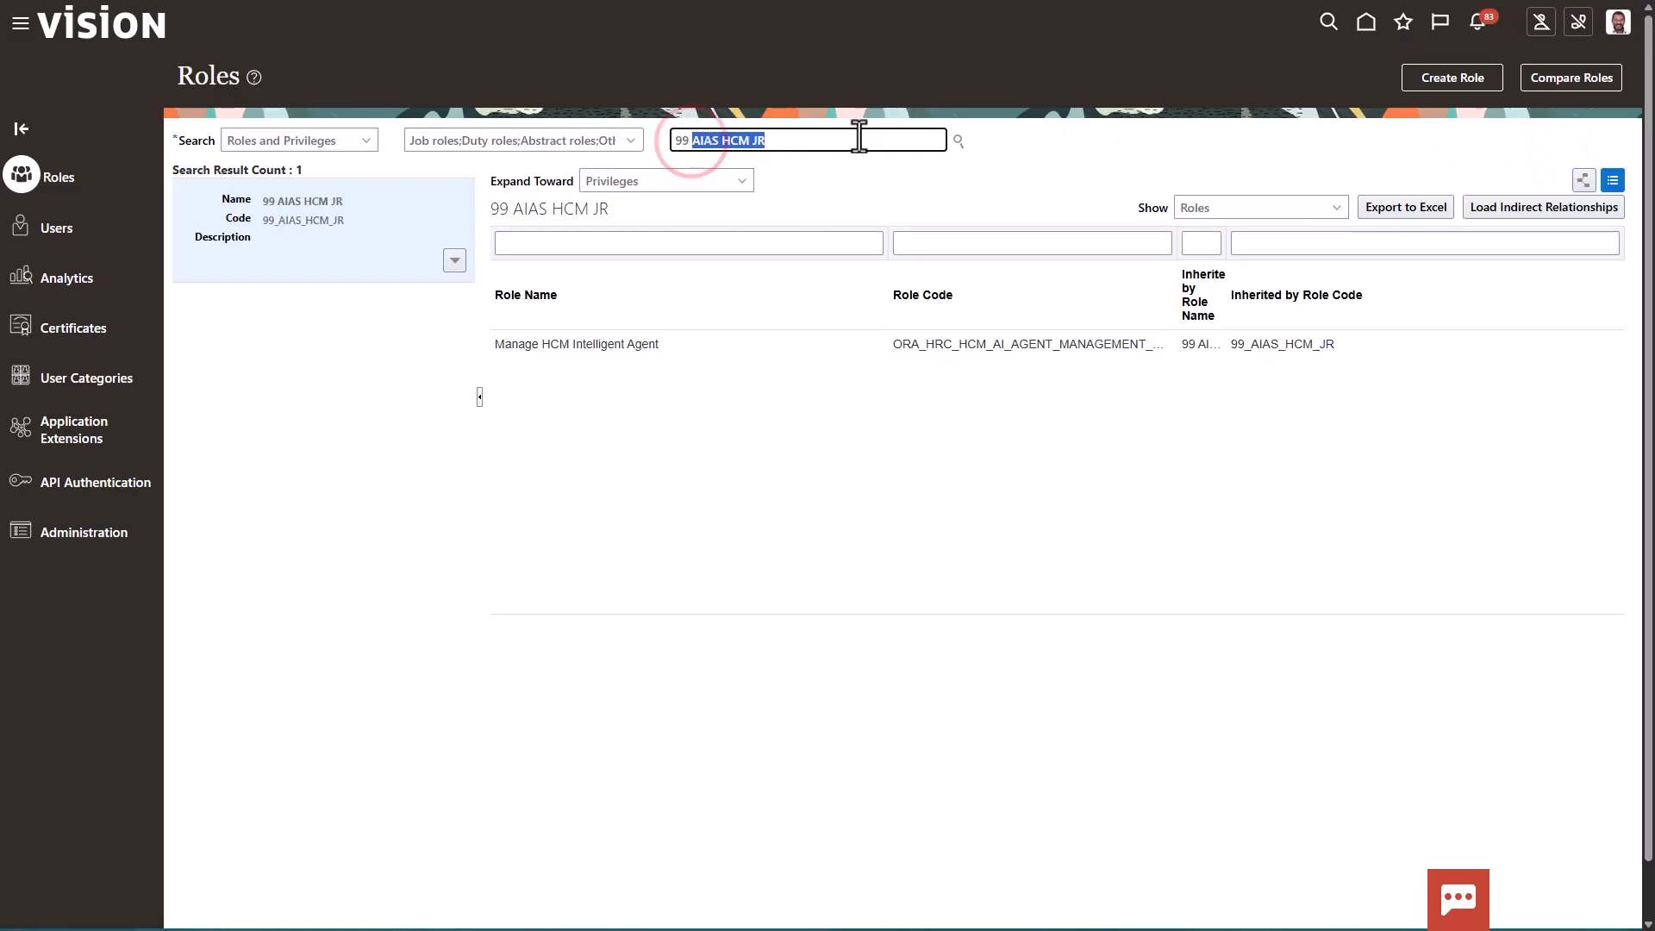
text(99)
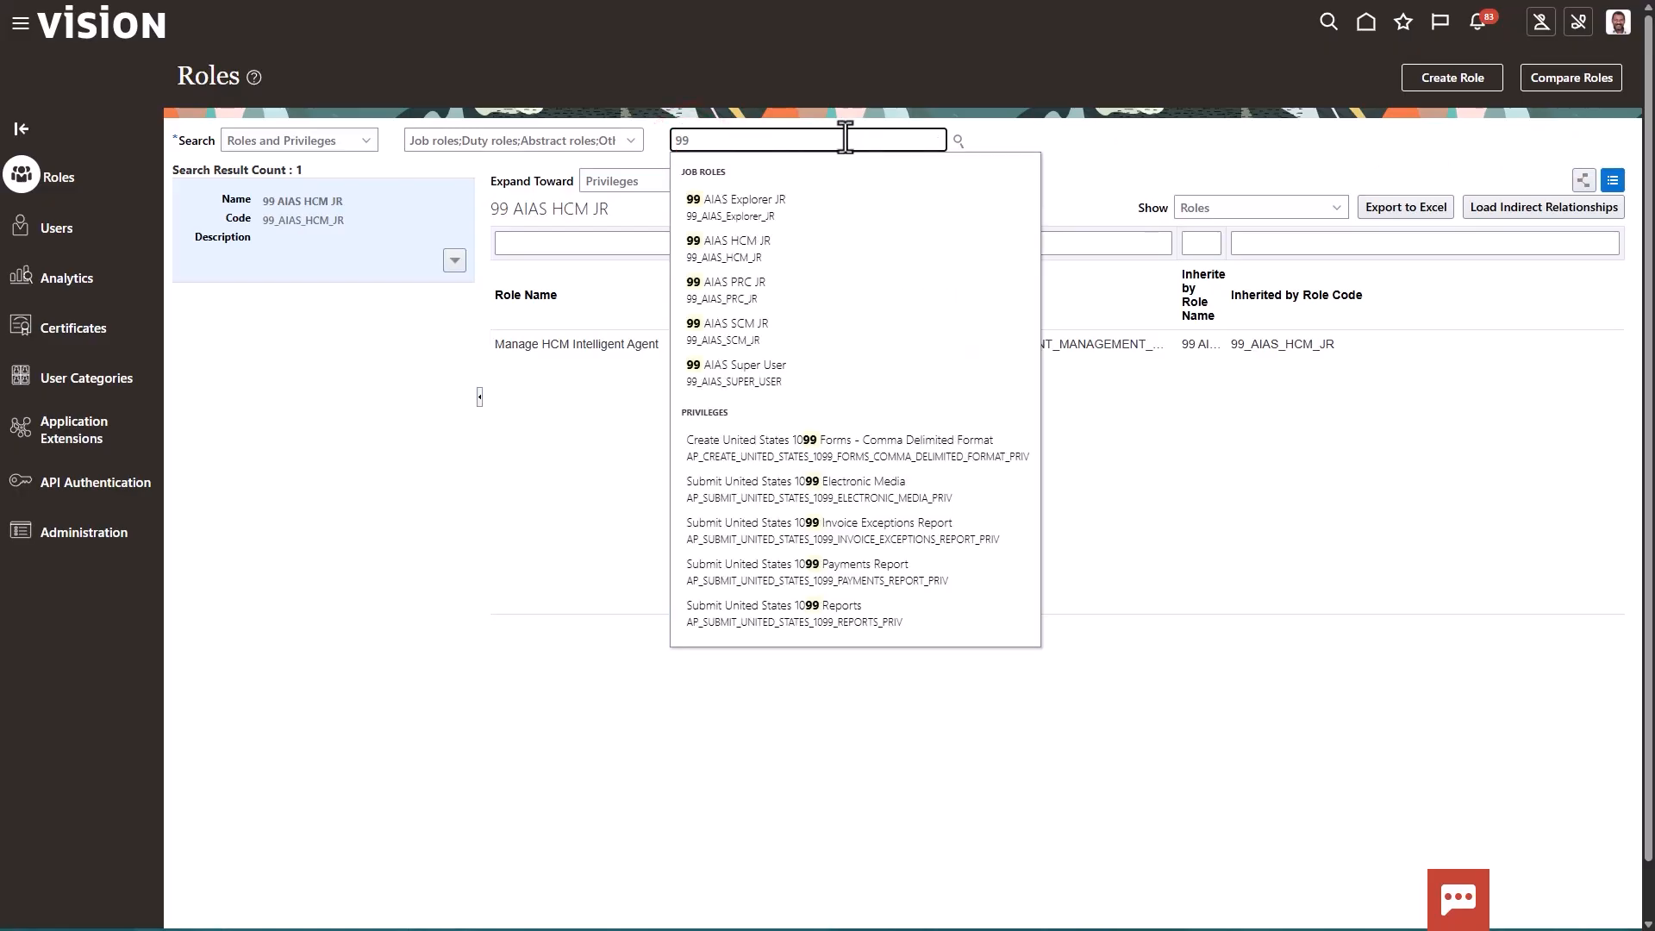
click(762, 285)
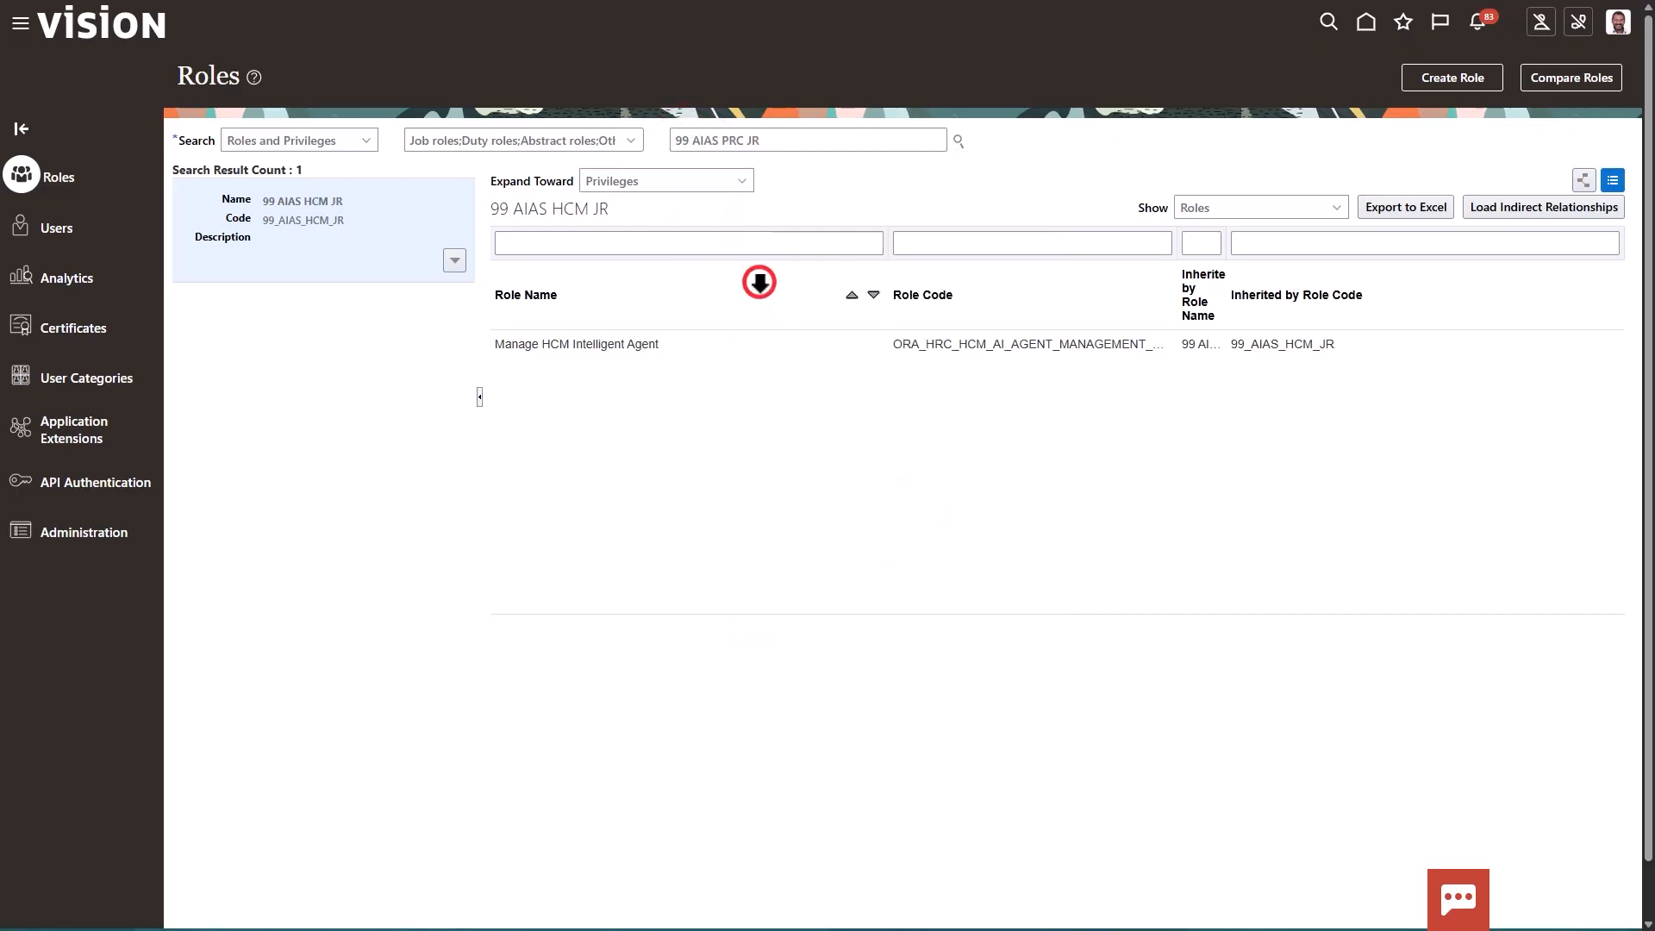
Examine the 99 AIAS PRC JR role hierarchy for inherited privilege roles and permission group roles, leaving the role without changes
click(455, 266)
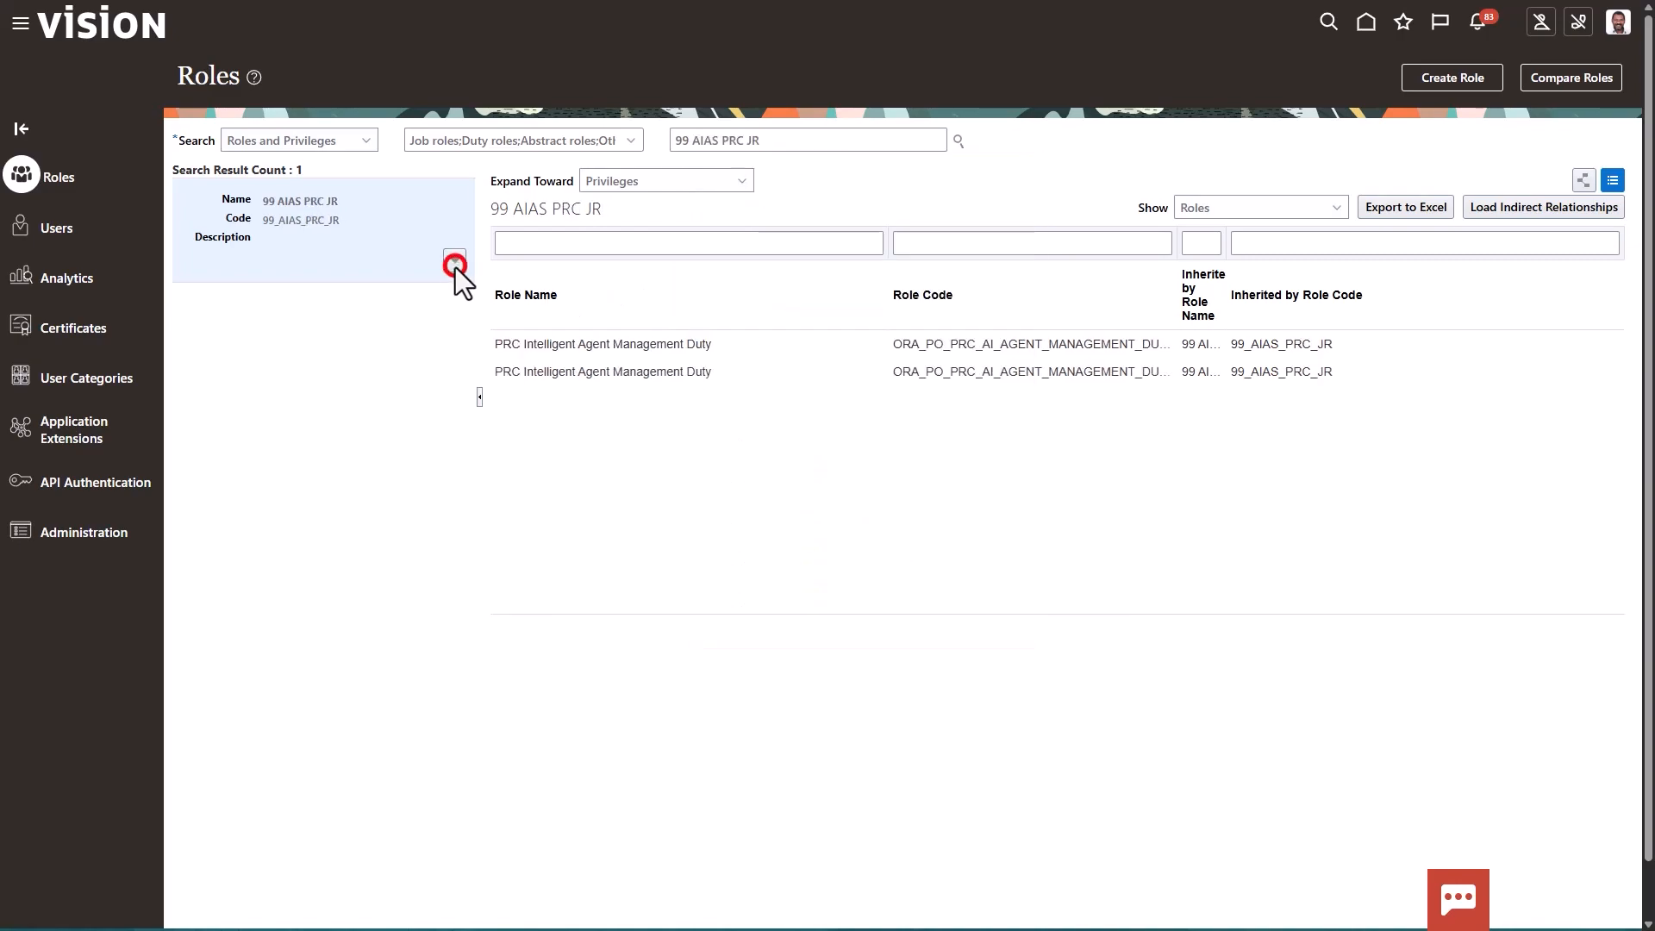
click(405, 293)
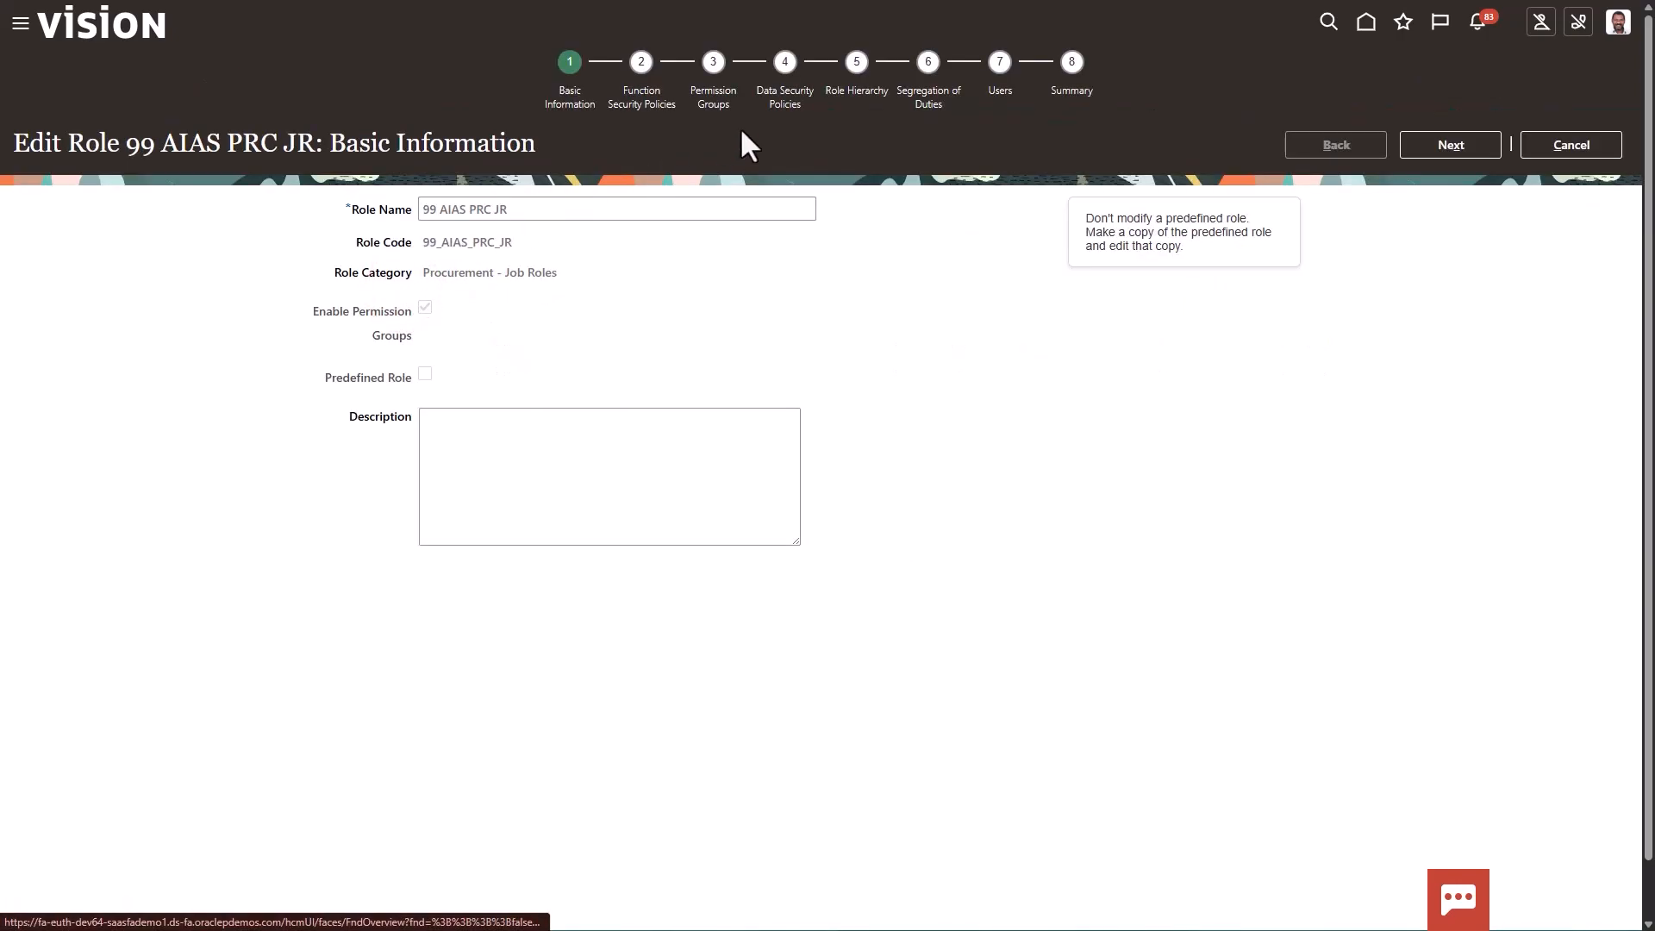
click(839, 91)
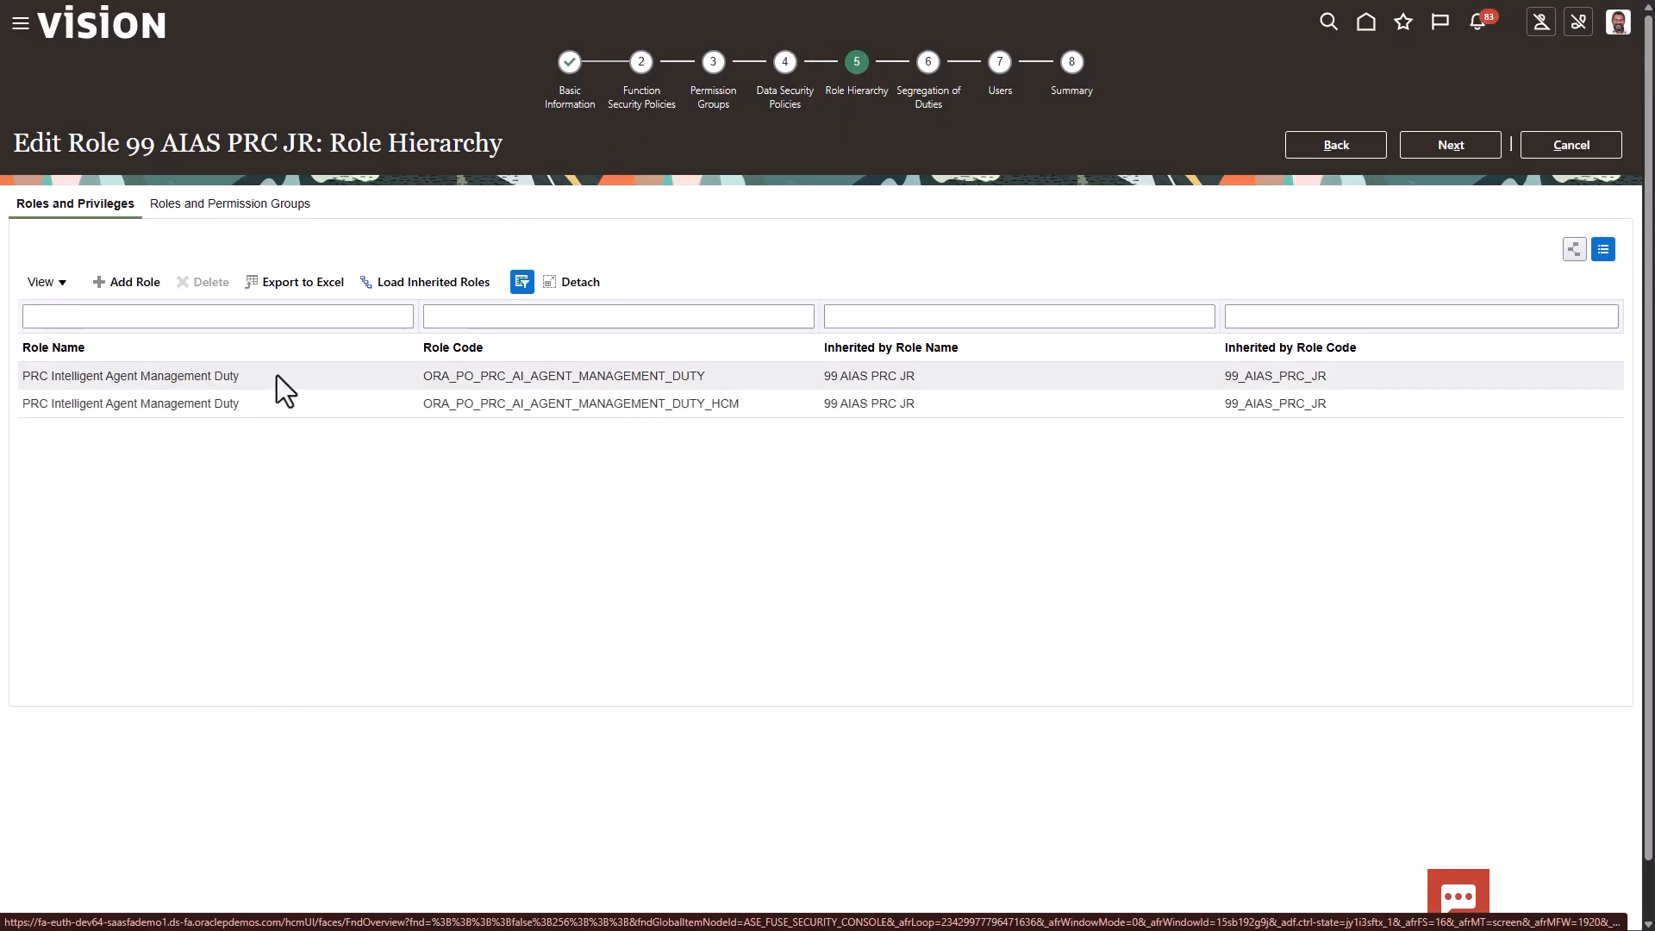
click(259, 206)
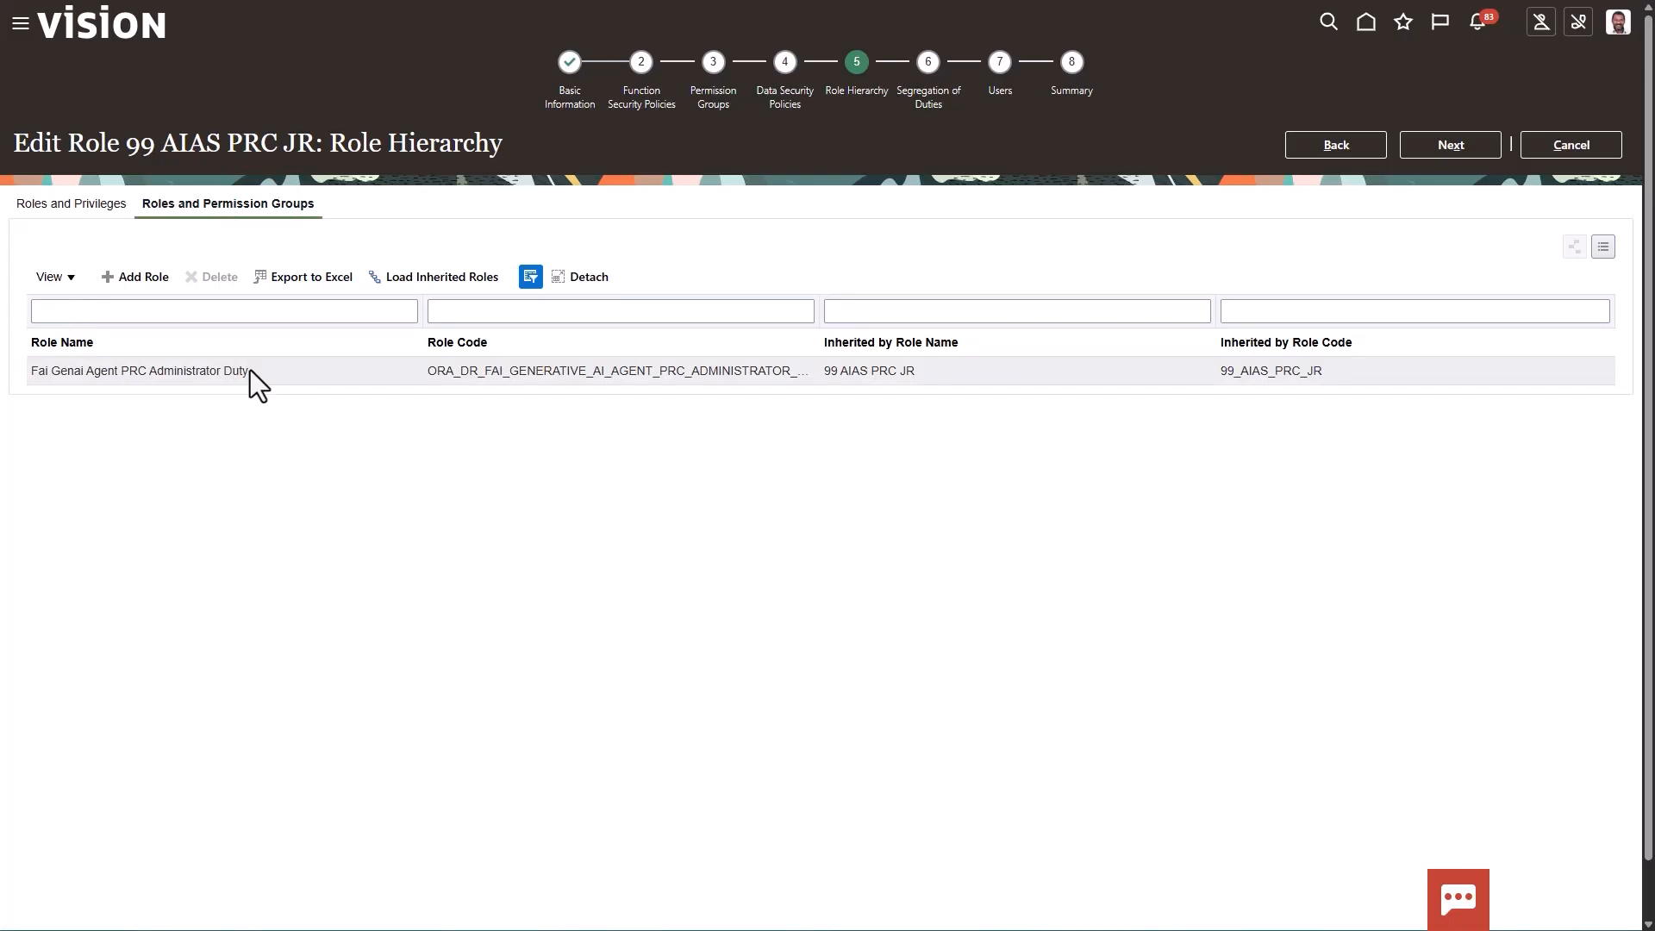
click(1571, 136)
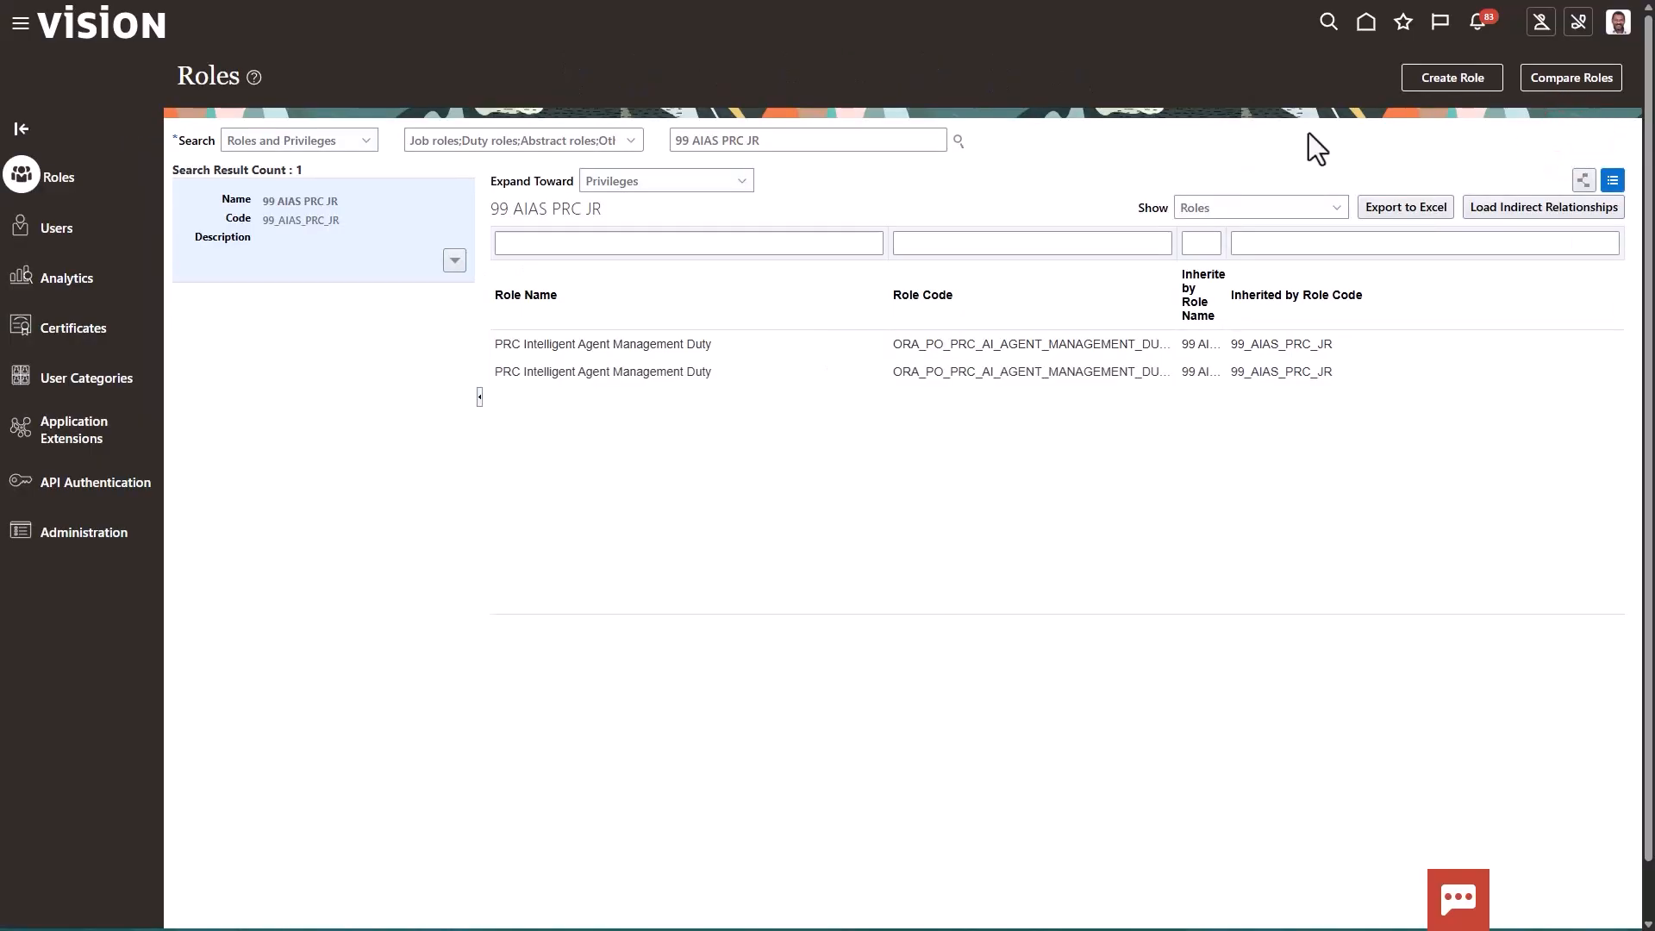
Search the roles for 99 and display the 99 AIAS SCM JR job role
drag(691, 143, 800, 139)
key(ctrl+a)
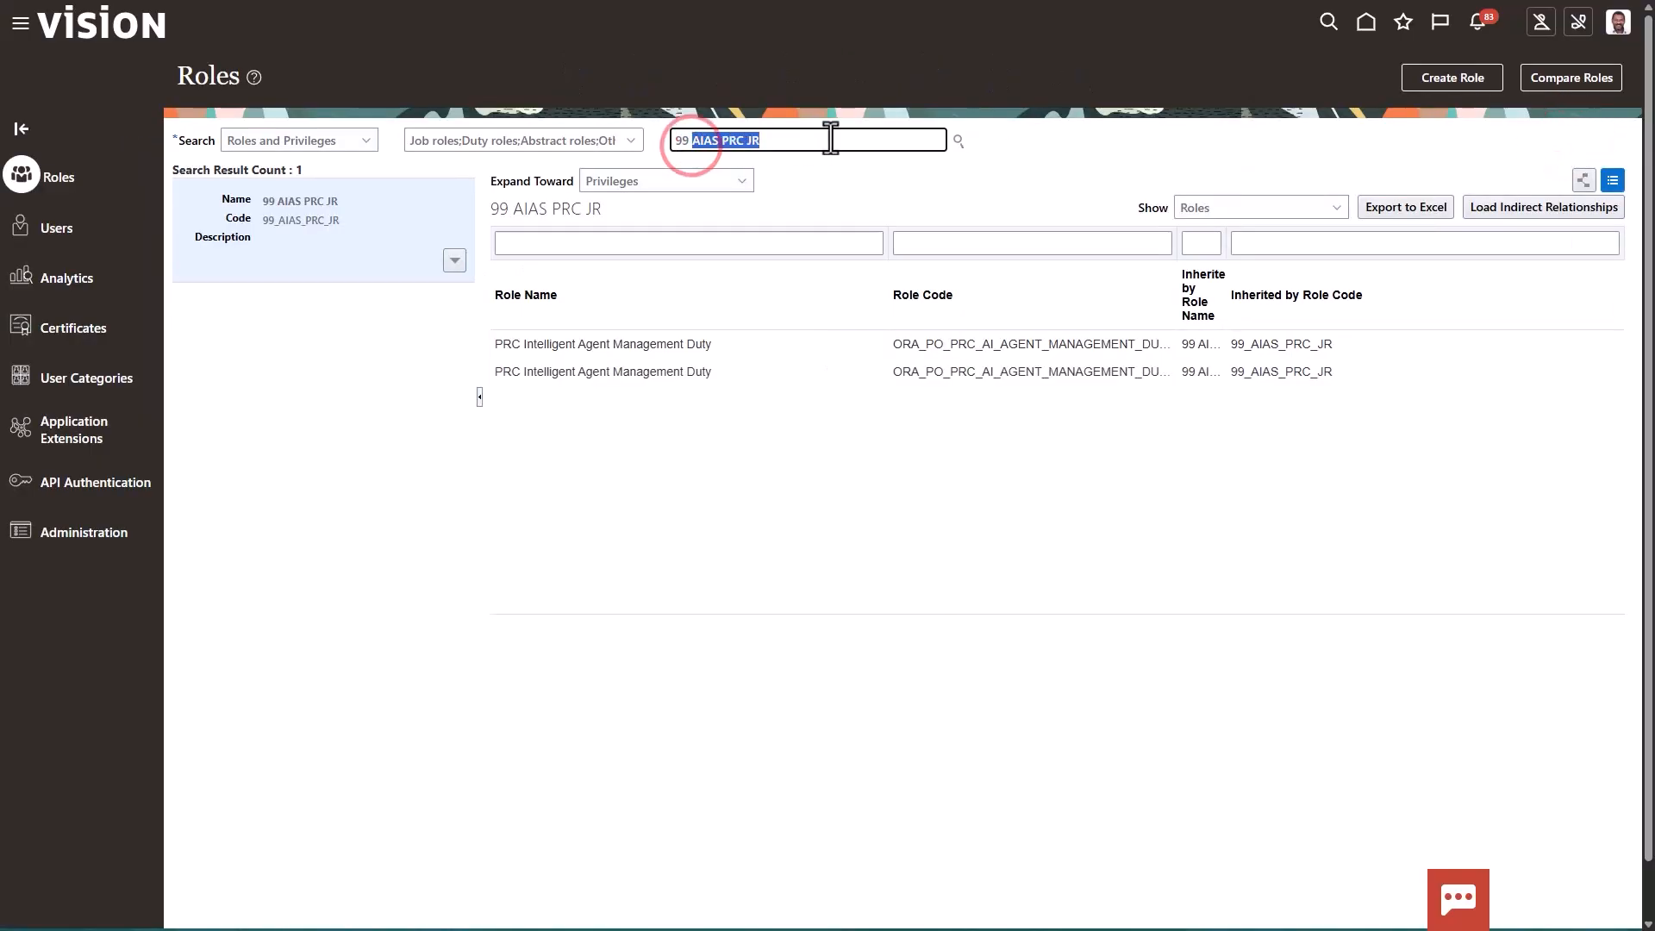
text(99 scm)
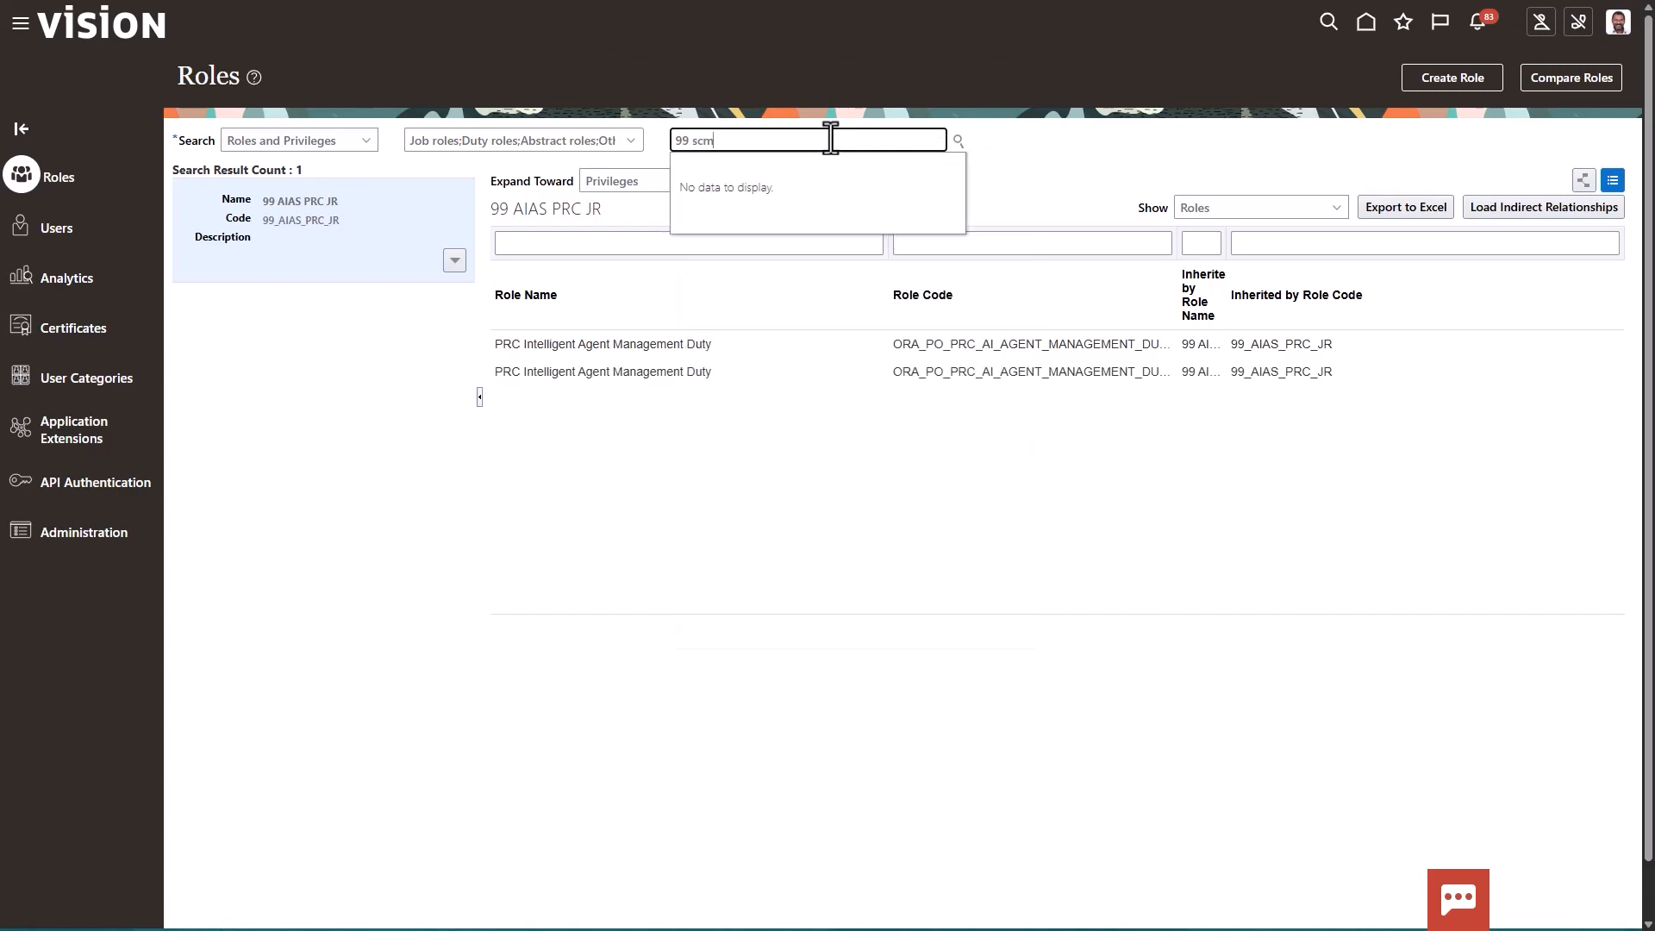
key(BackSpace)
key(BackSpace)
key(BackSpace)
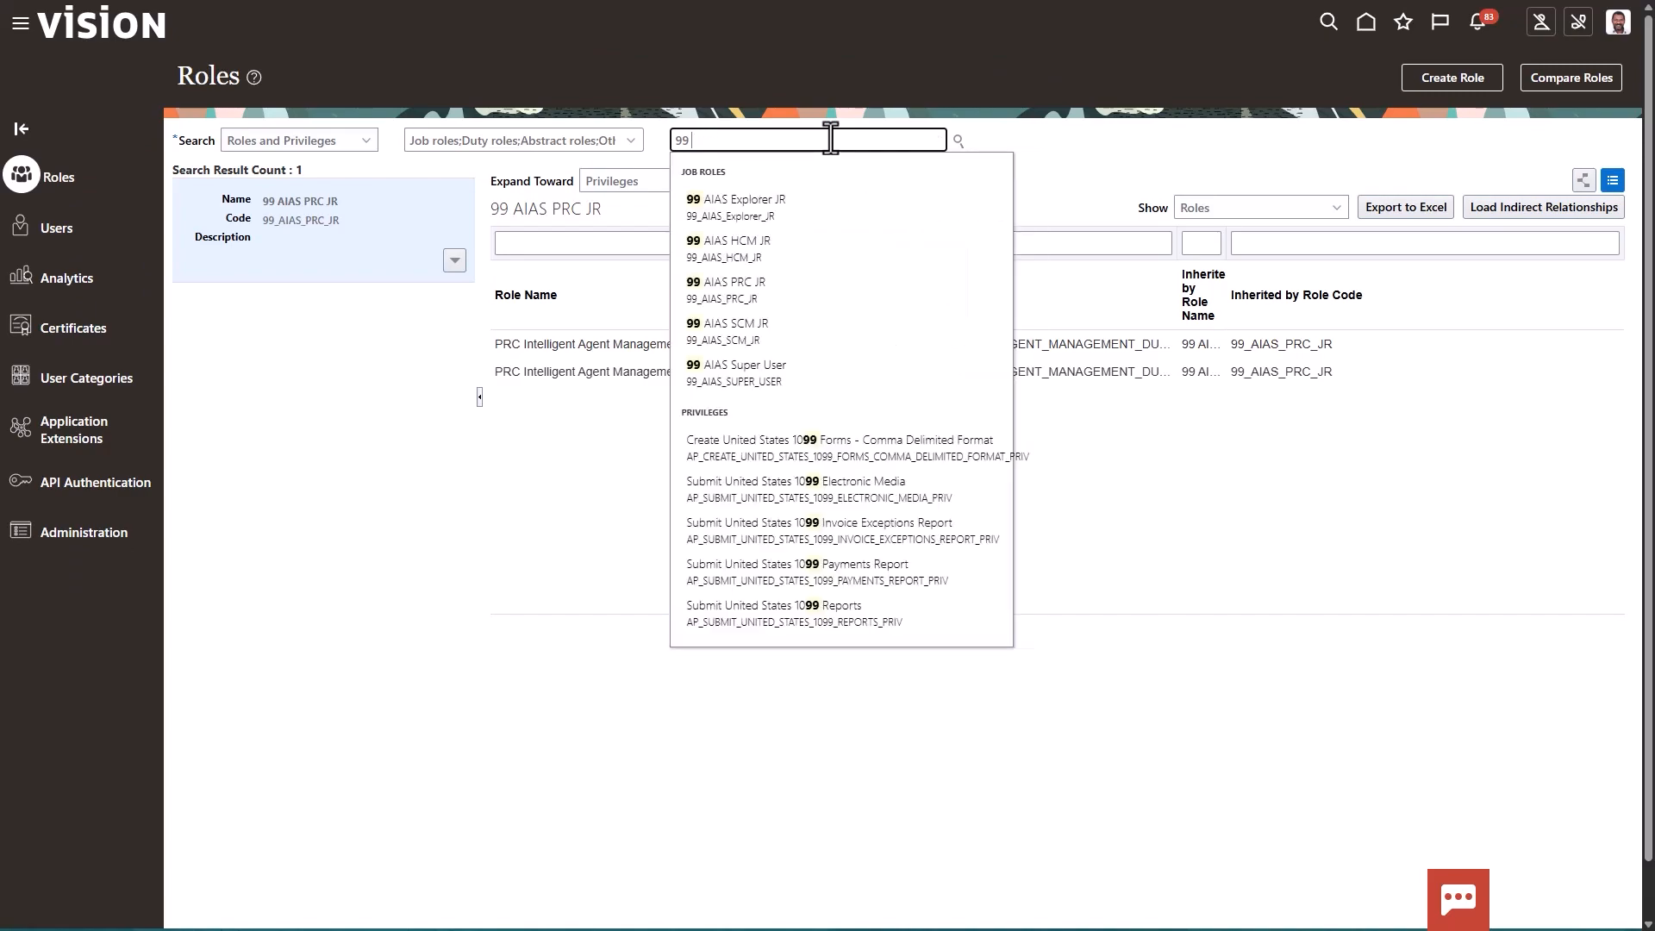
click(768, 324)
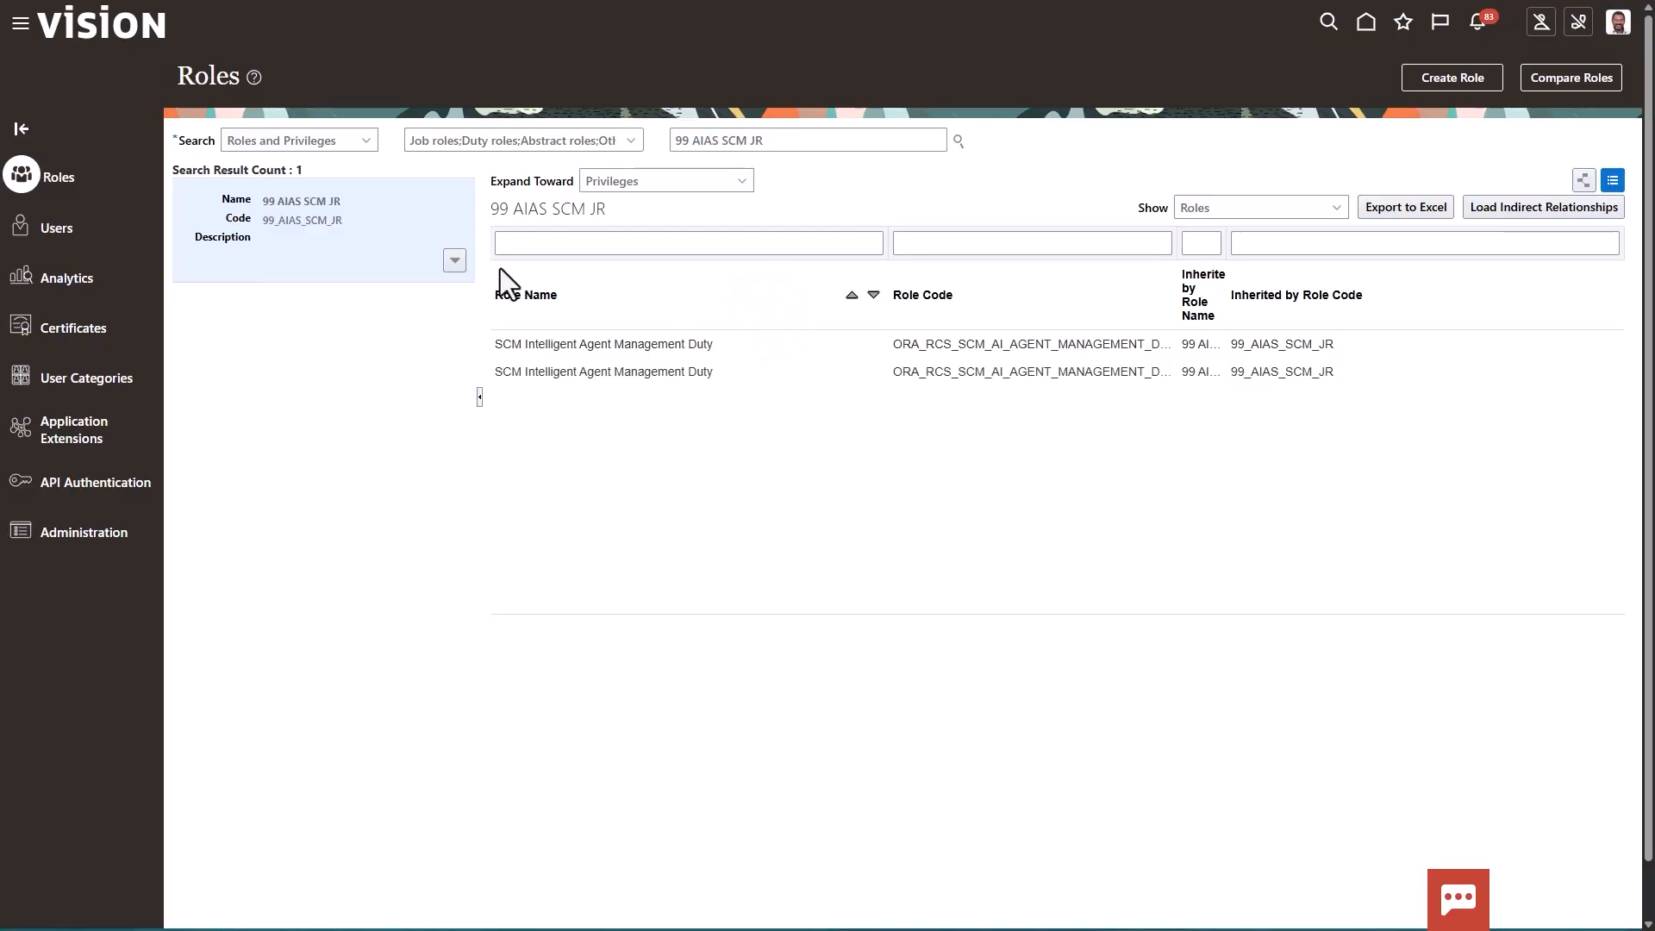
Examine the 99 AIAS SCM JR role hierarchy for inherited privilege roles and permission group roles, leaving the role without changes
click(457, 262)
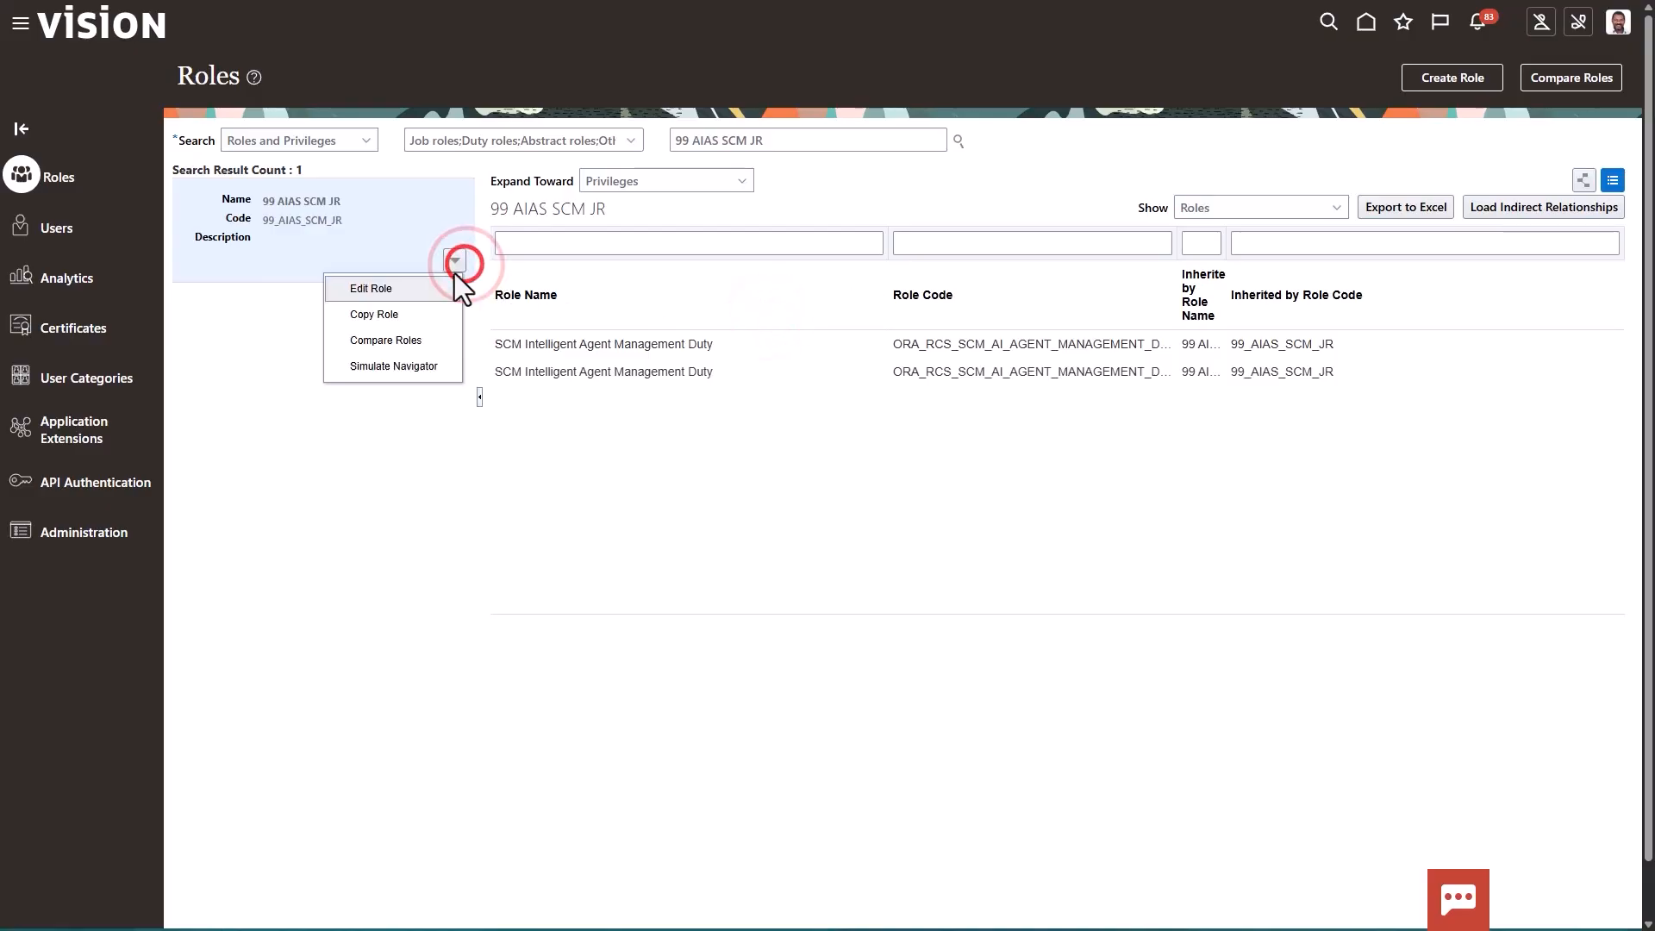
click(438, 288)
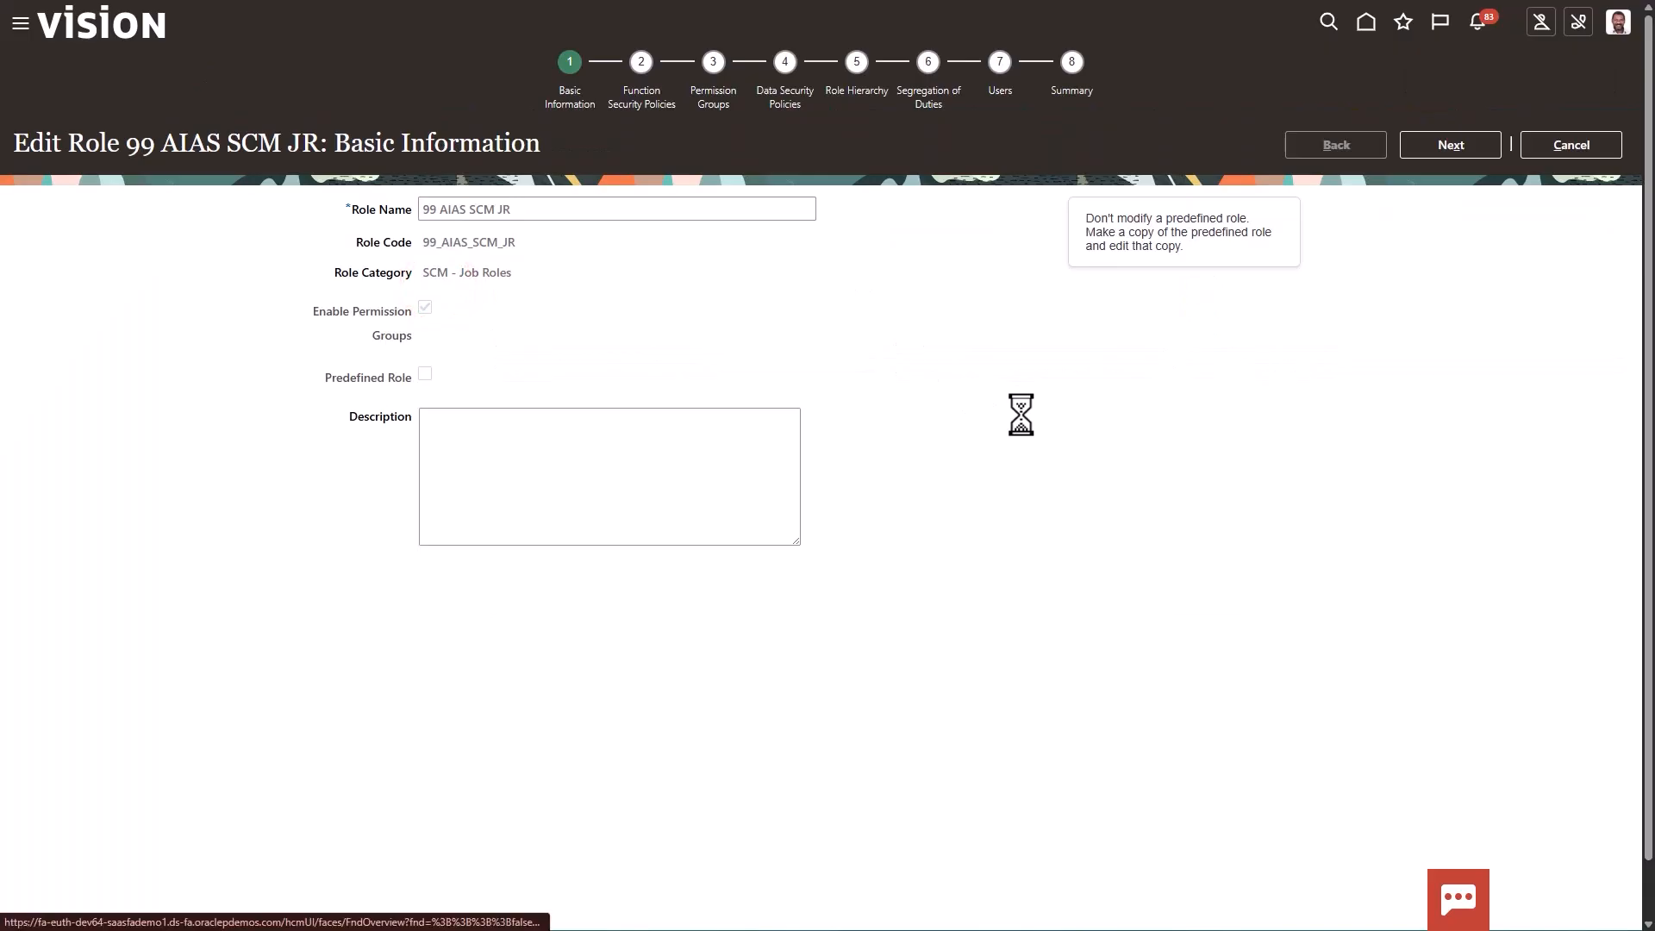
click(879, 93)
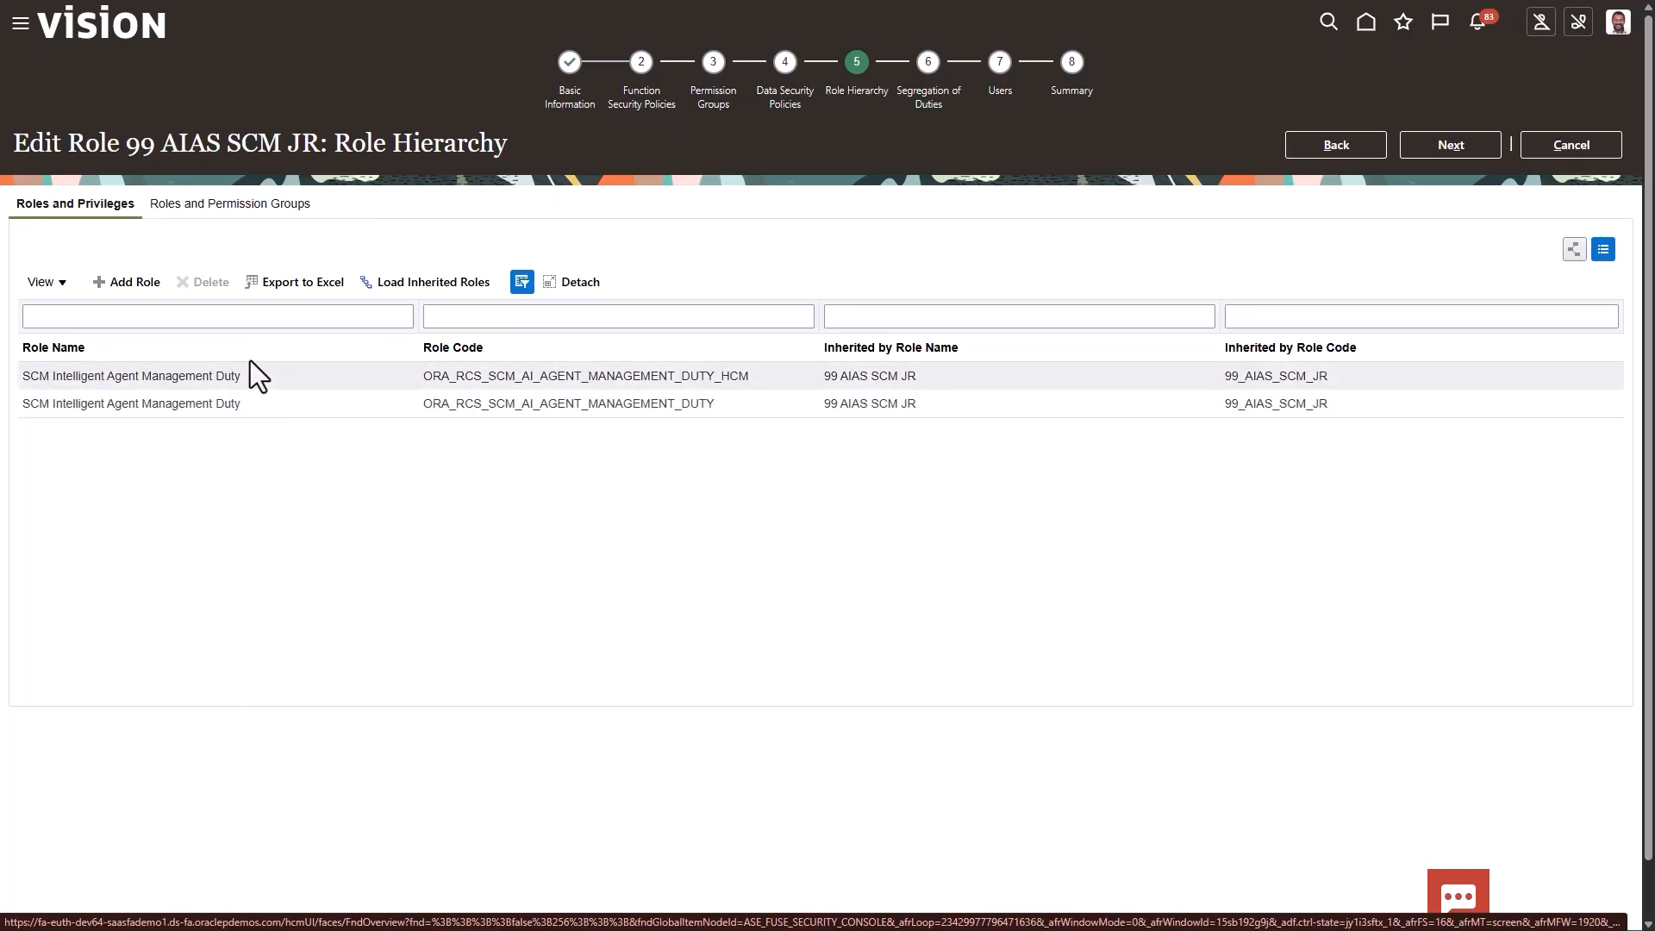
click(241, 204)
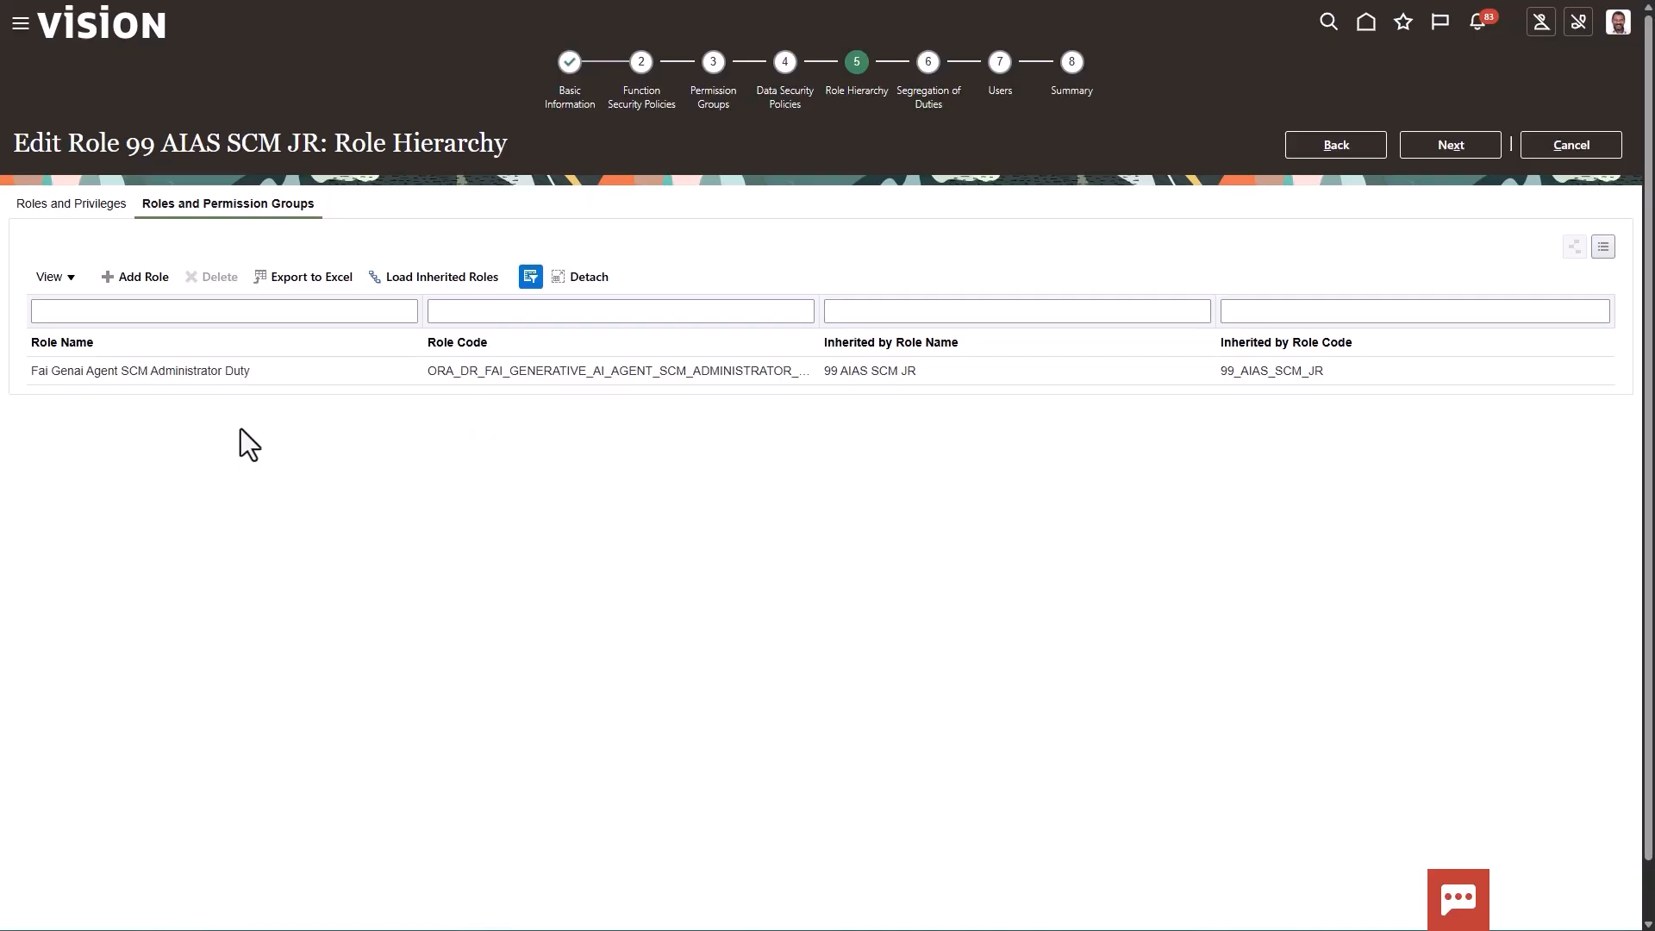
click(1580, 145)
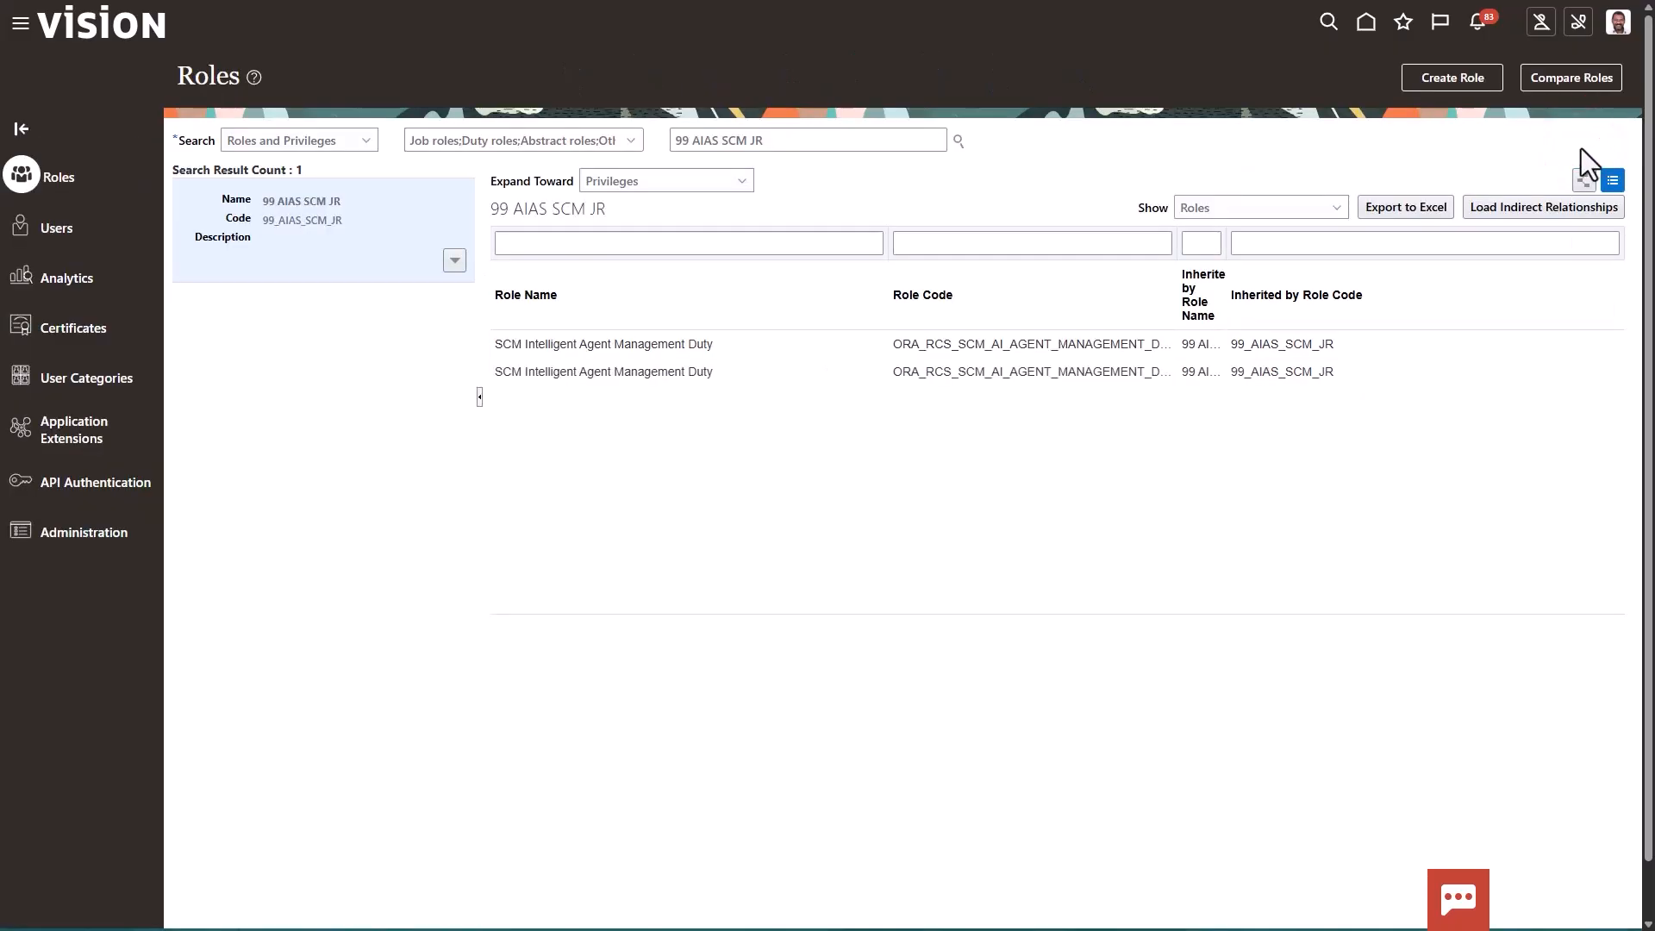
Search the roles for 99 and display the 99 AIAS Explorer JR job role
click(741, 138)
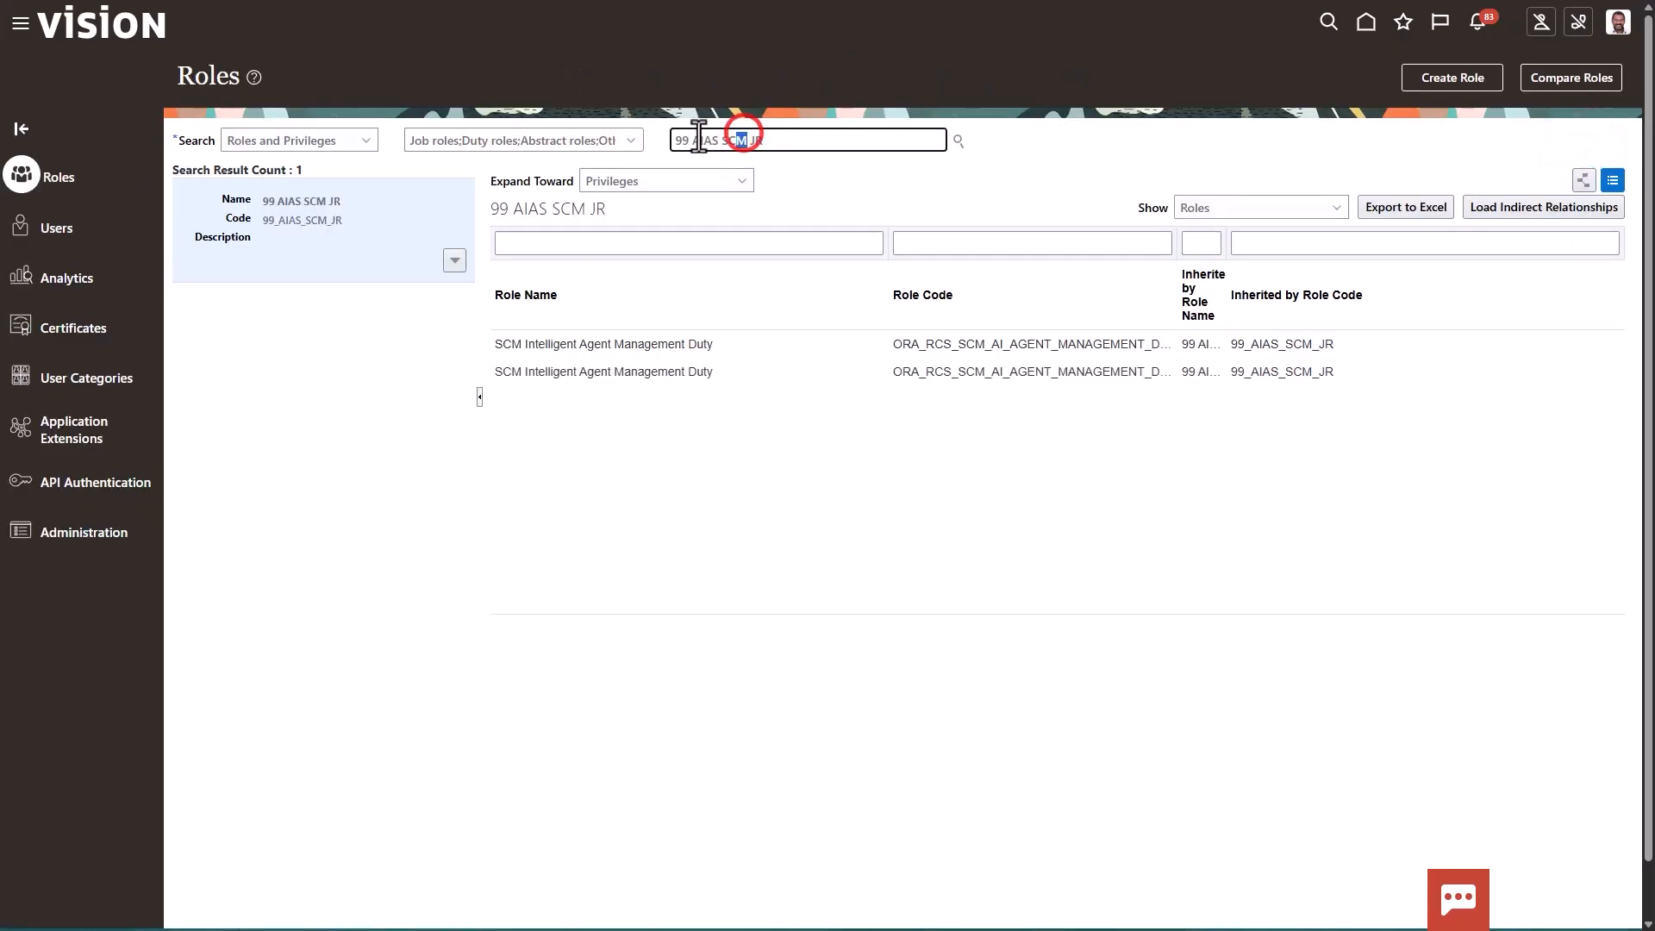
drag(693, 138, 869, 136)
key(BackSpace)
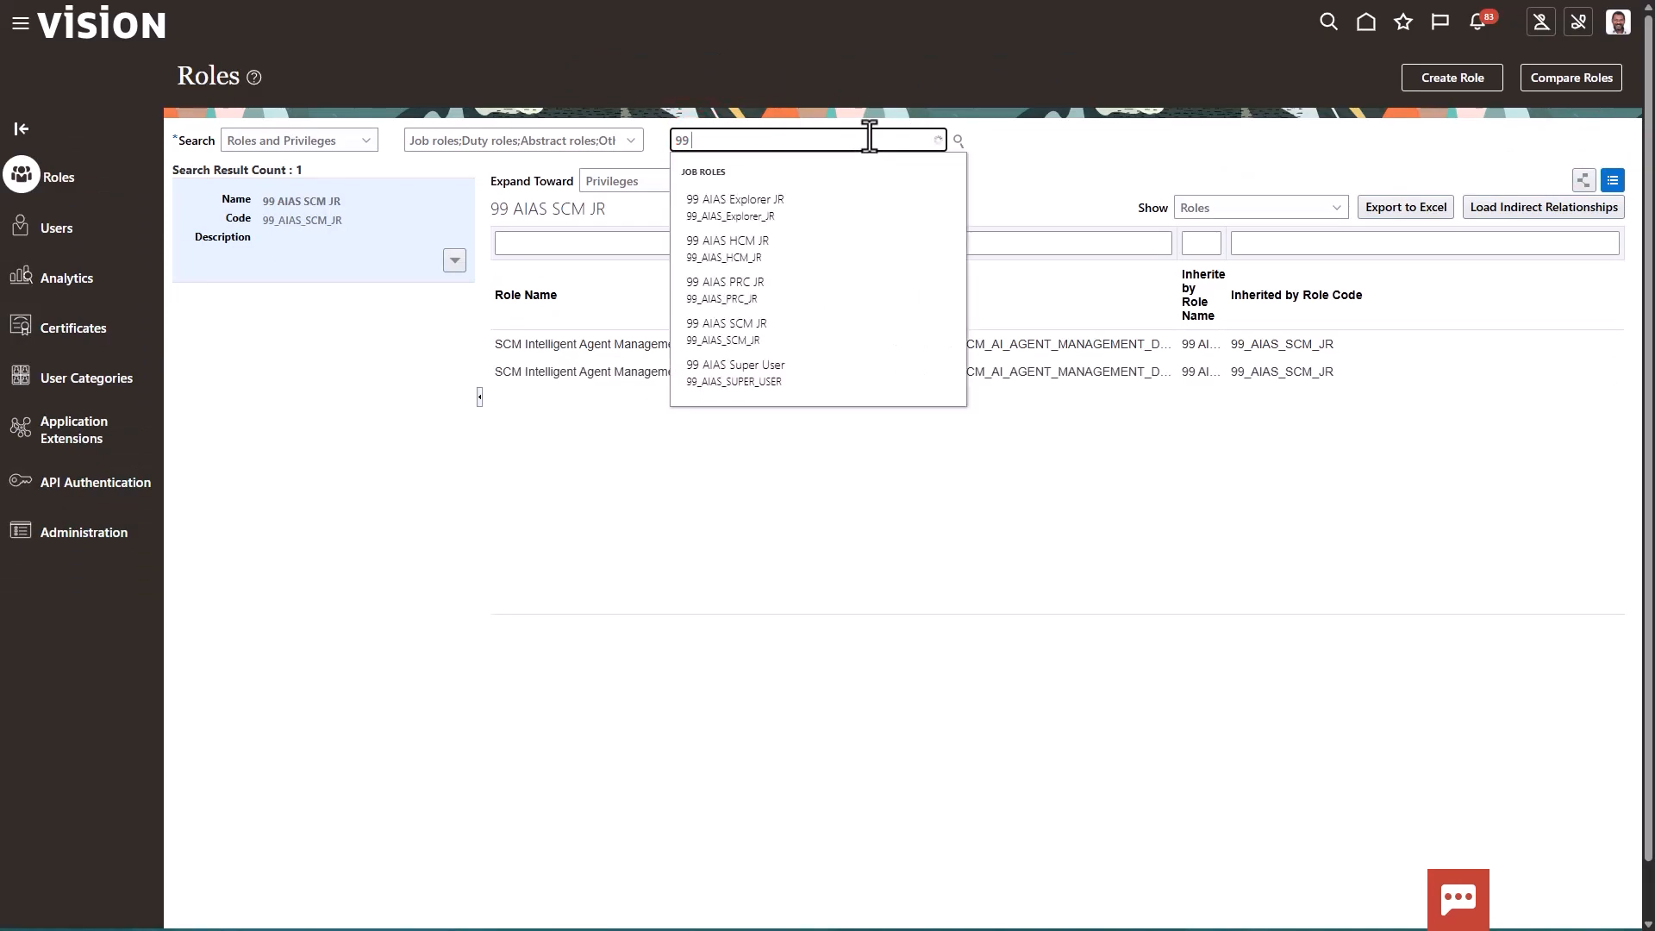
click(774, 205)
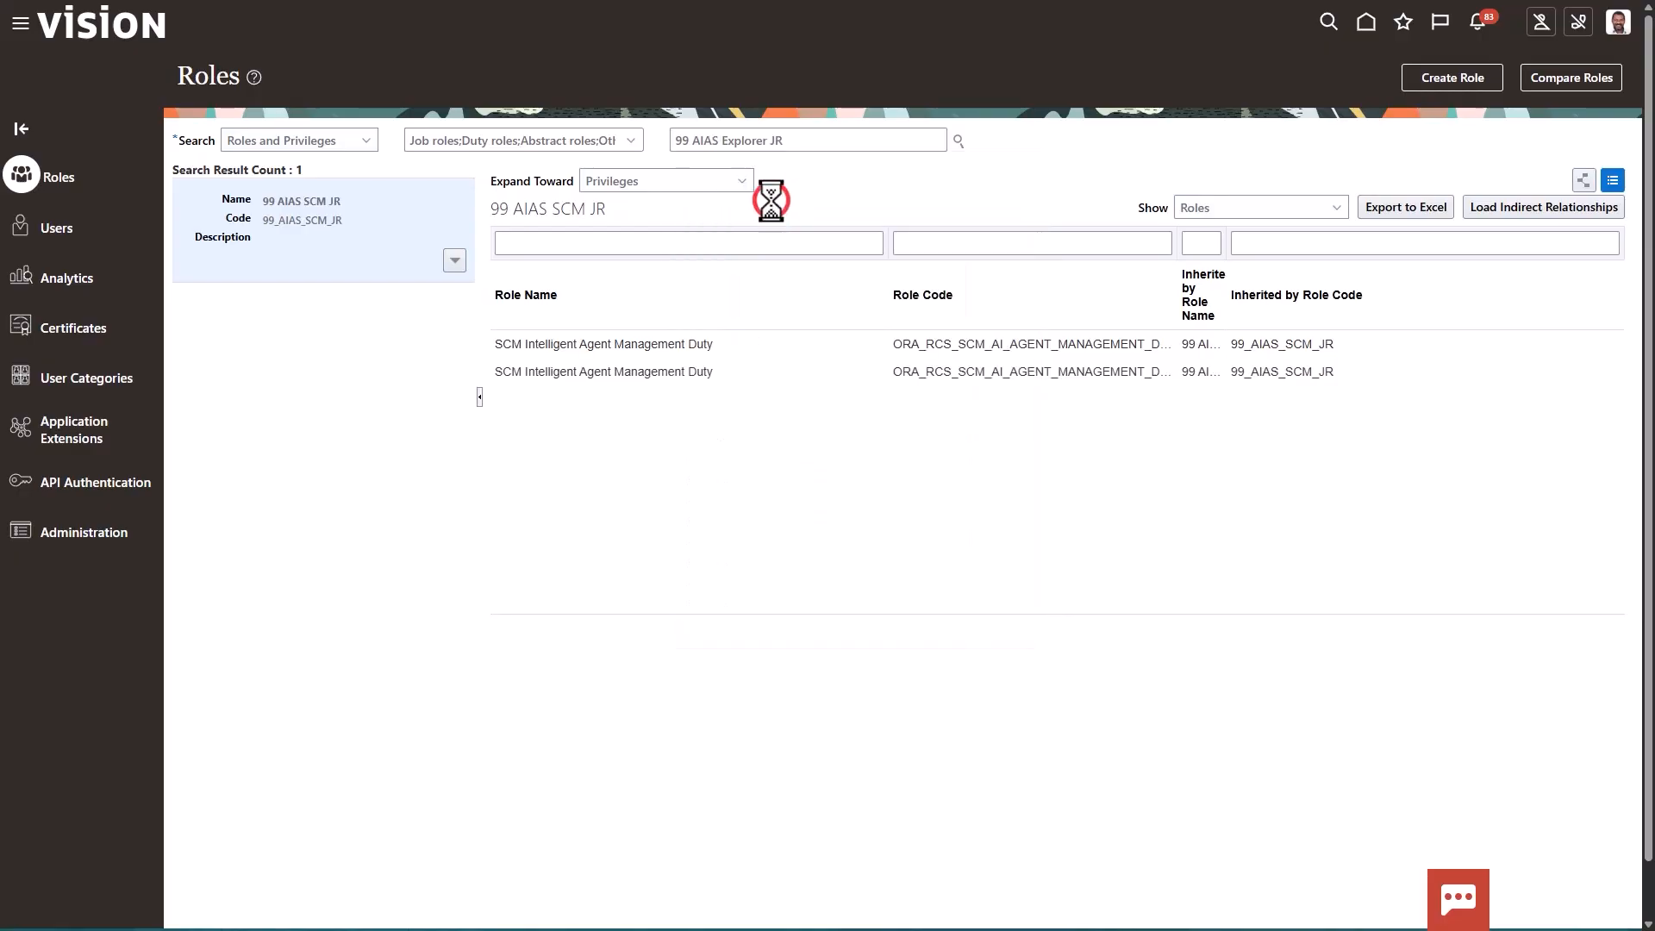
Examine the 99 AIAS Explorer JR function security policies and role hierarchy permission groups, leaving the role without changes
click(456, 271)
click(436, 288)
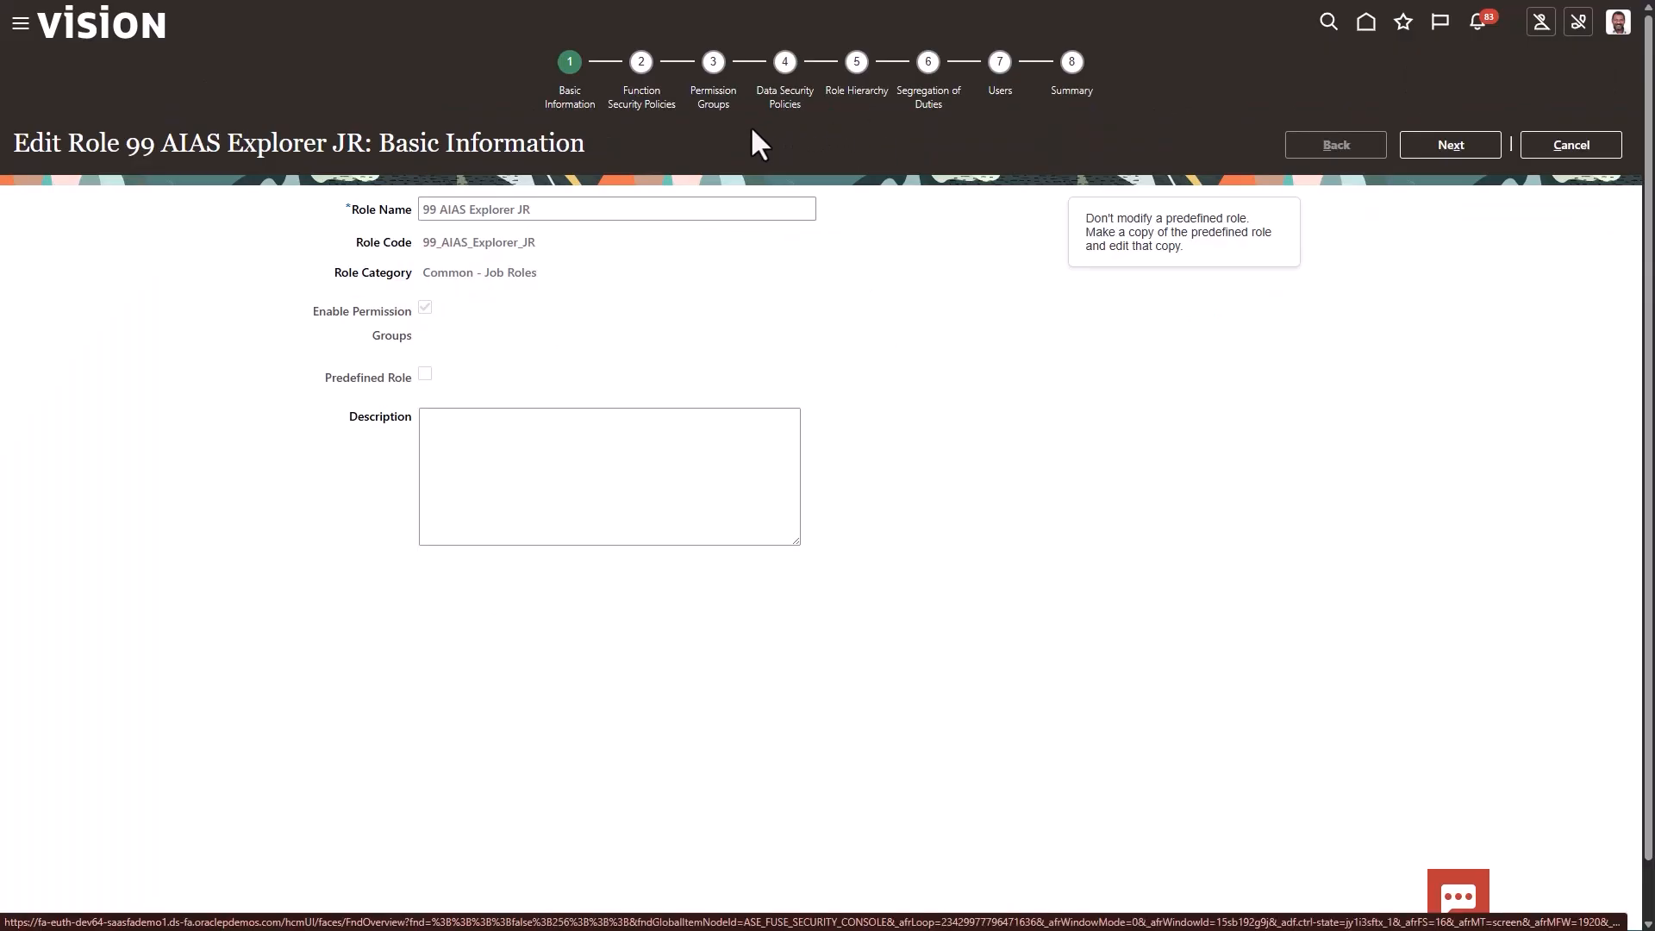
click(645, 105)
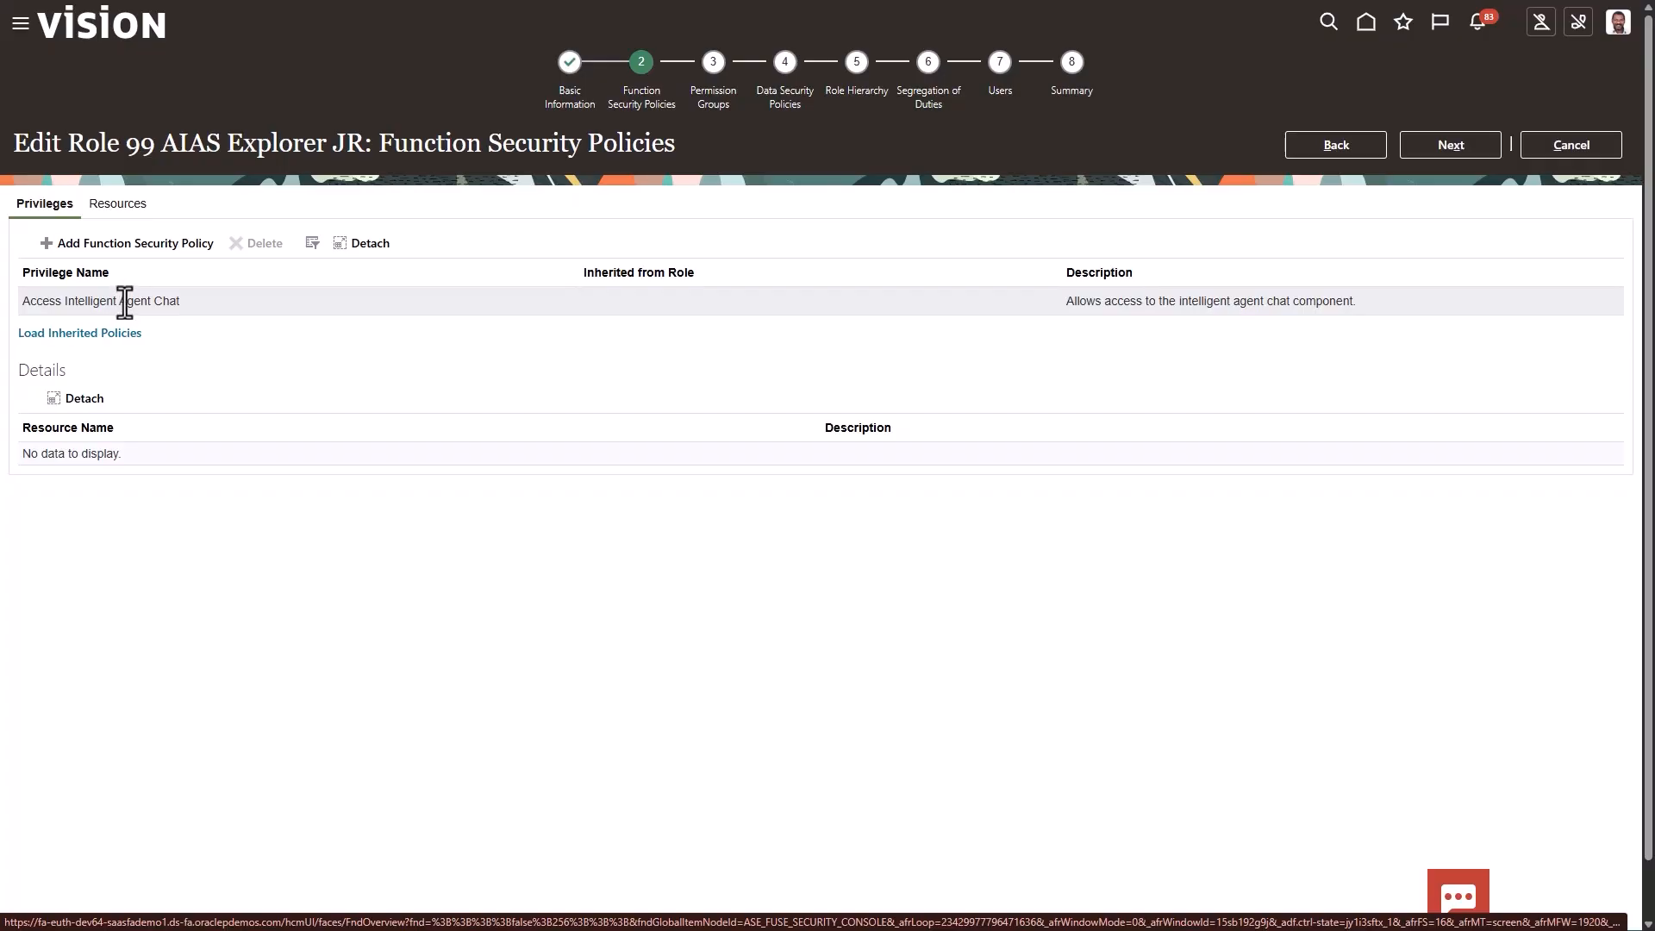
click(871, 93)
click(870, 93)
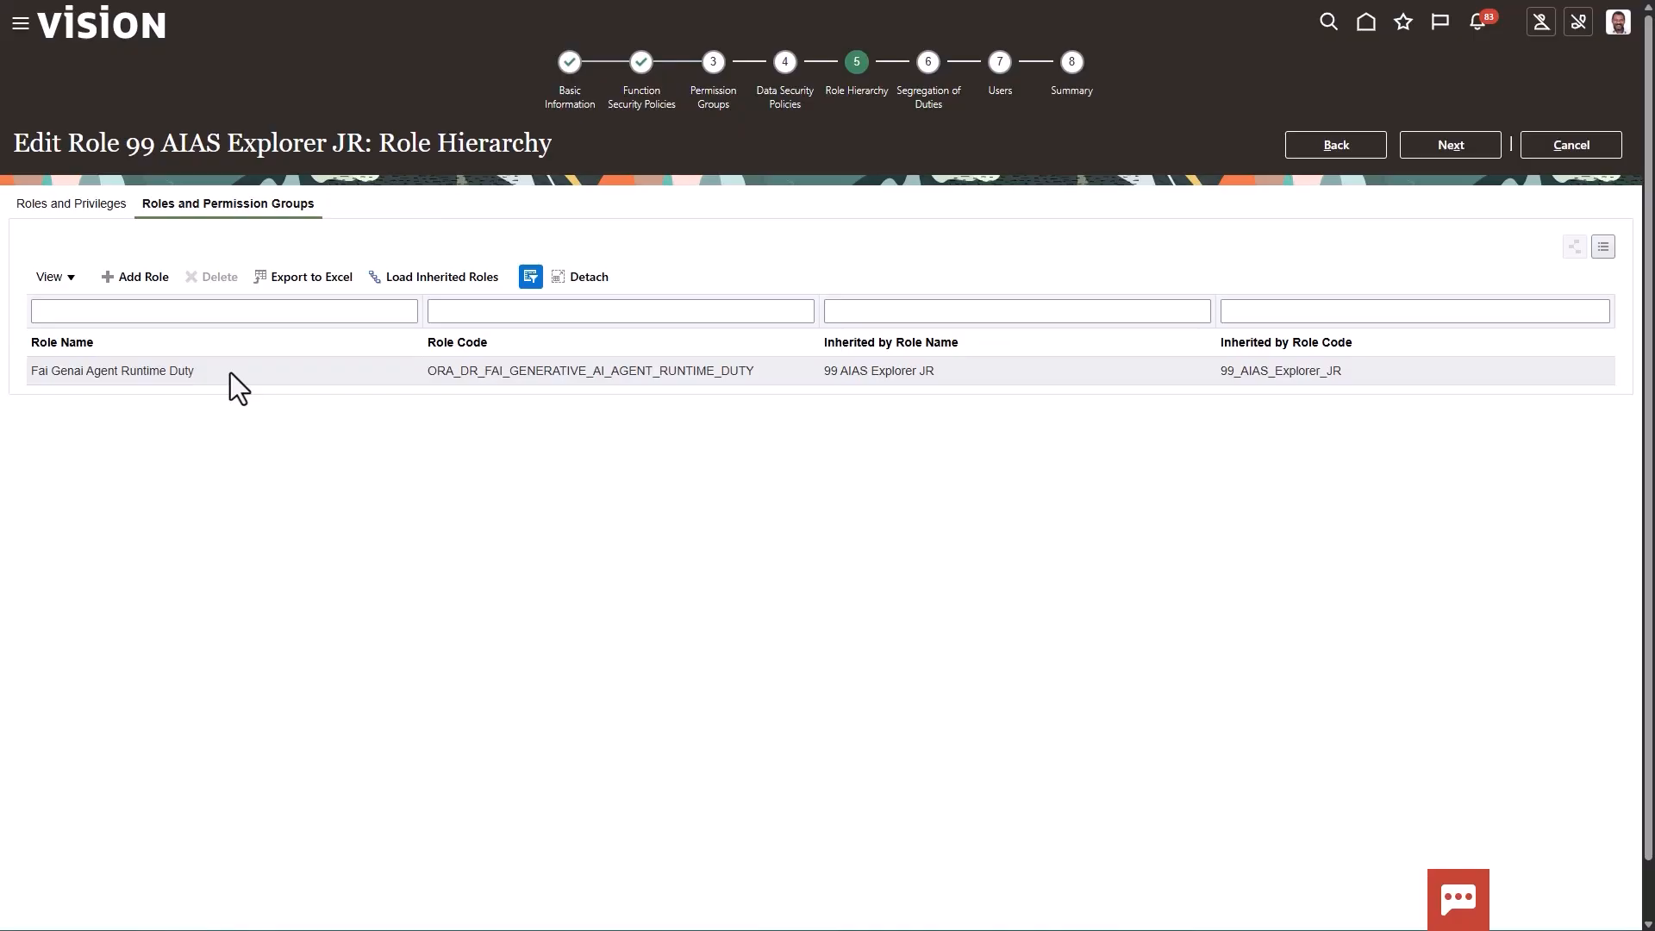
click(1550, 154)
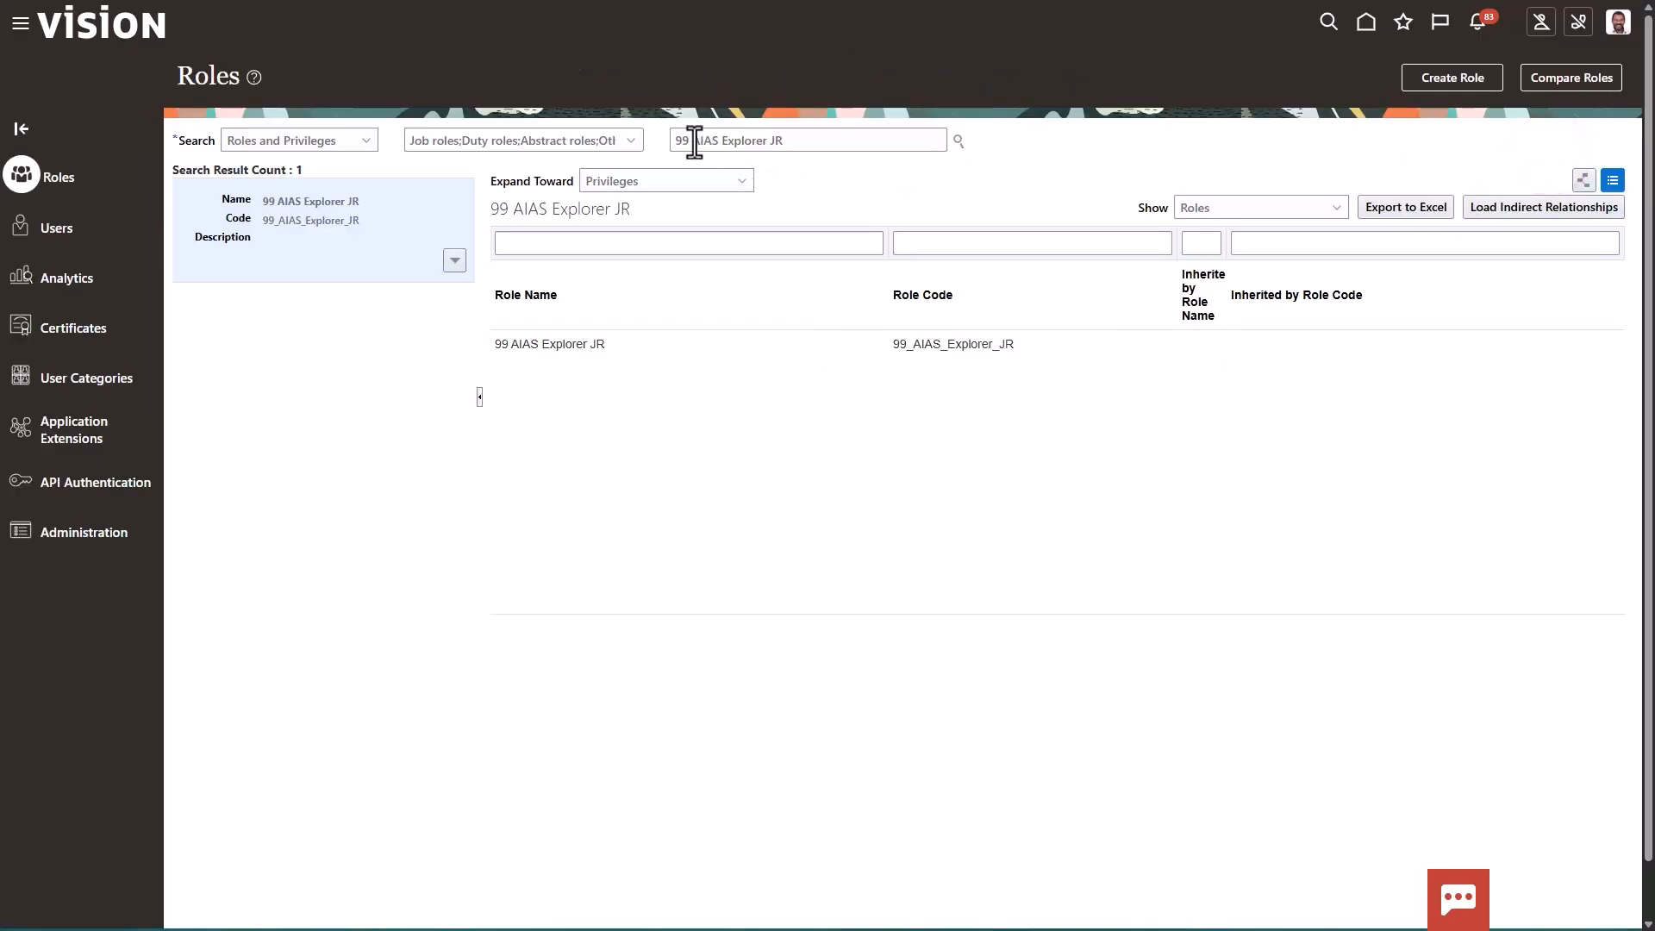
Find the 99 AIAS Super User role with a search for 99 and open its role hierarchy for editing
drag(693, 141, 874, 142)
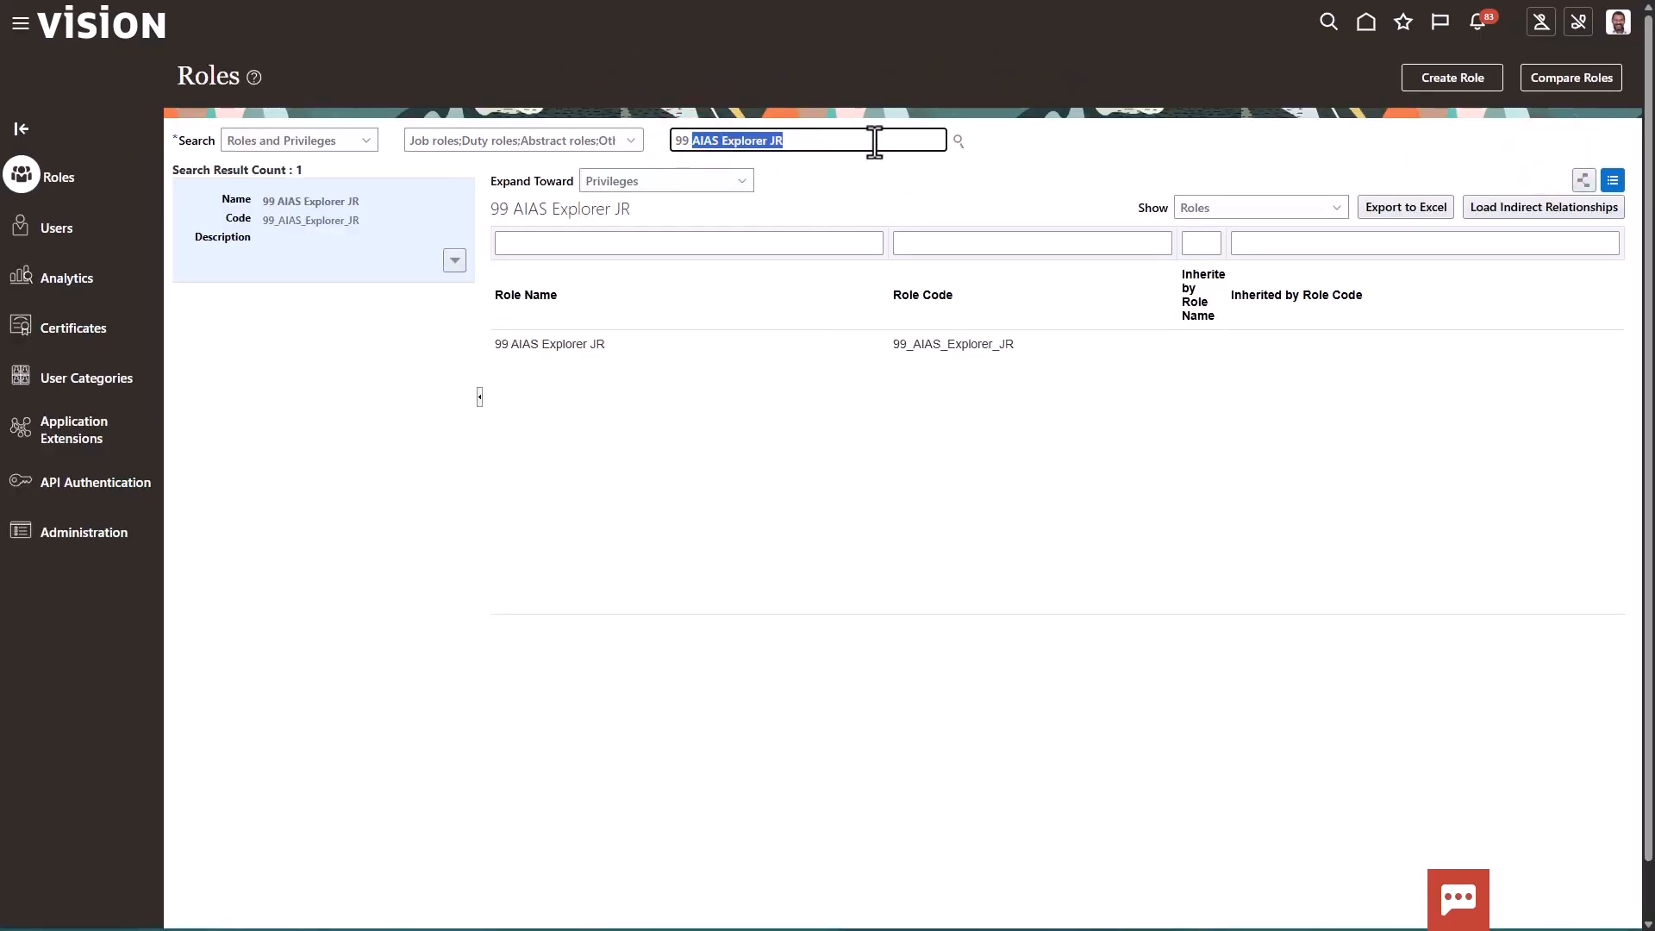
key(BackSpace)
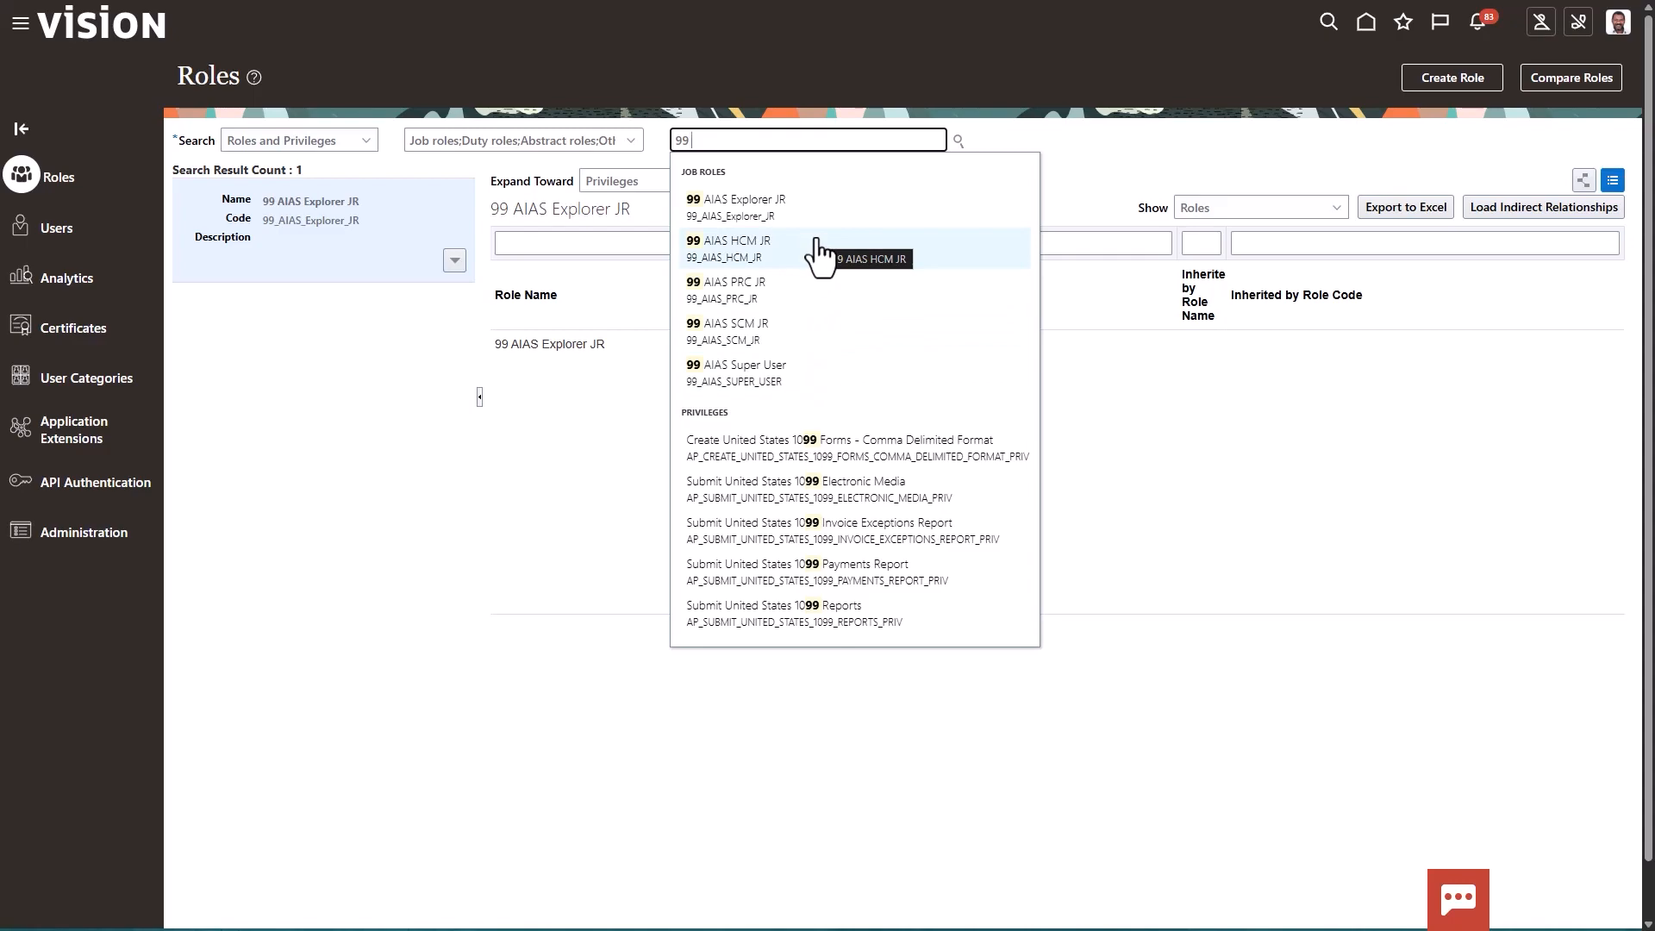
click(783, 376)
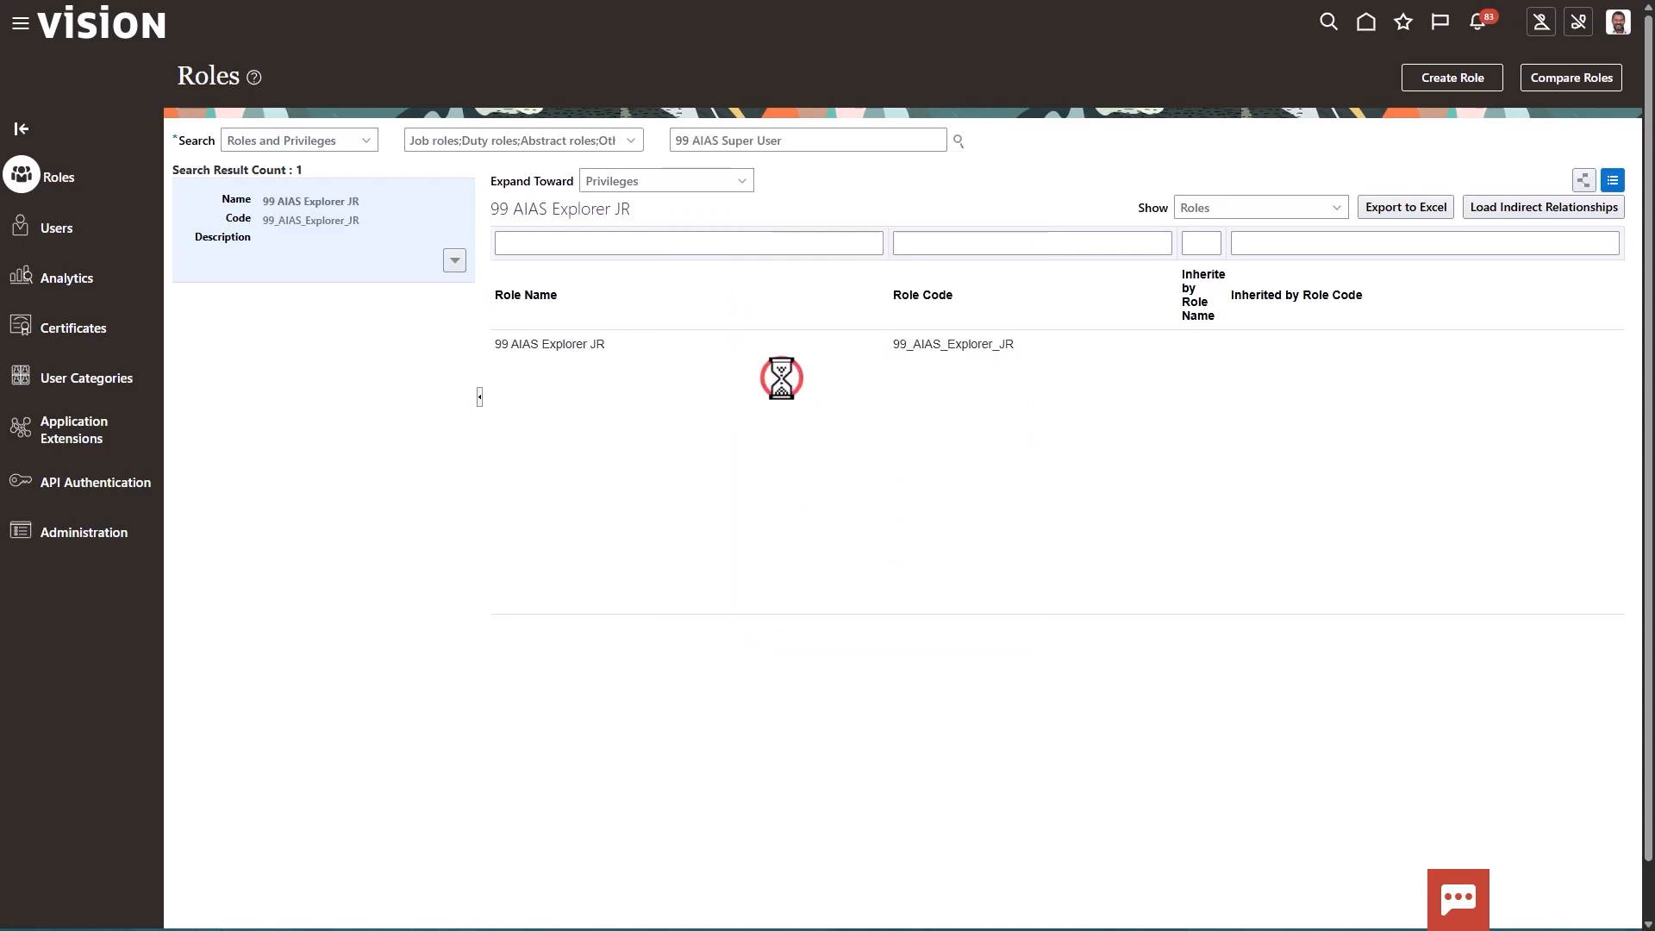
click(452, 271)
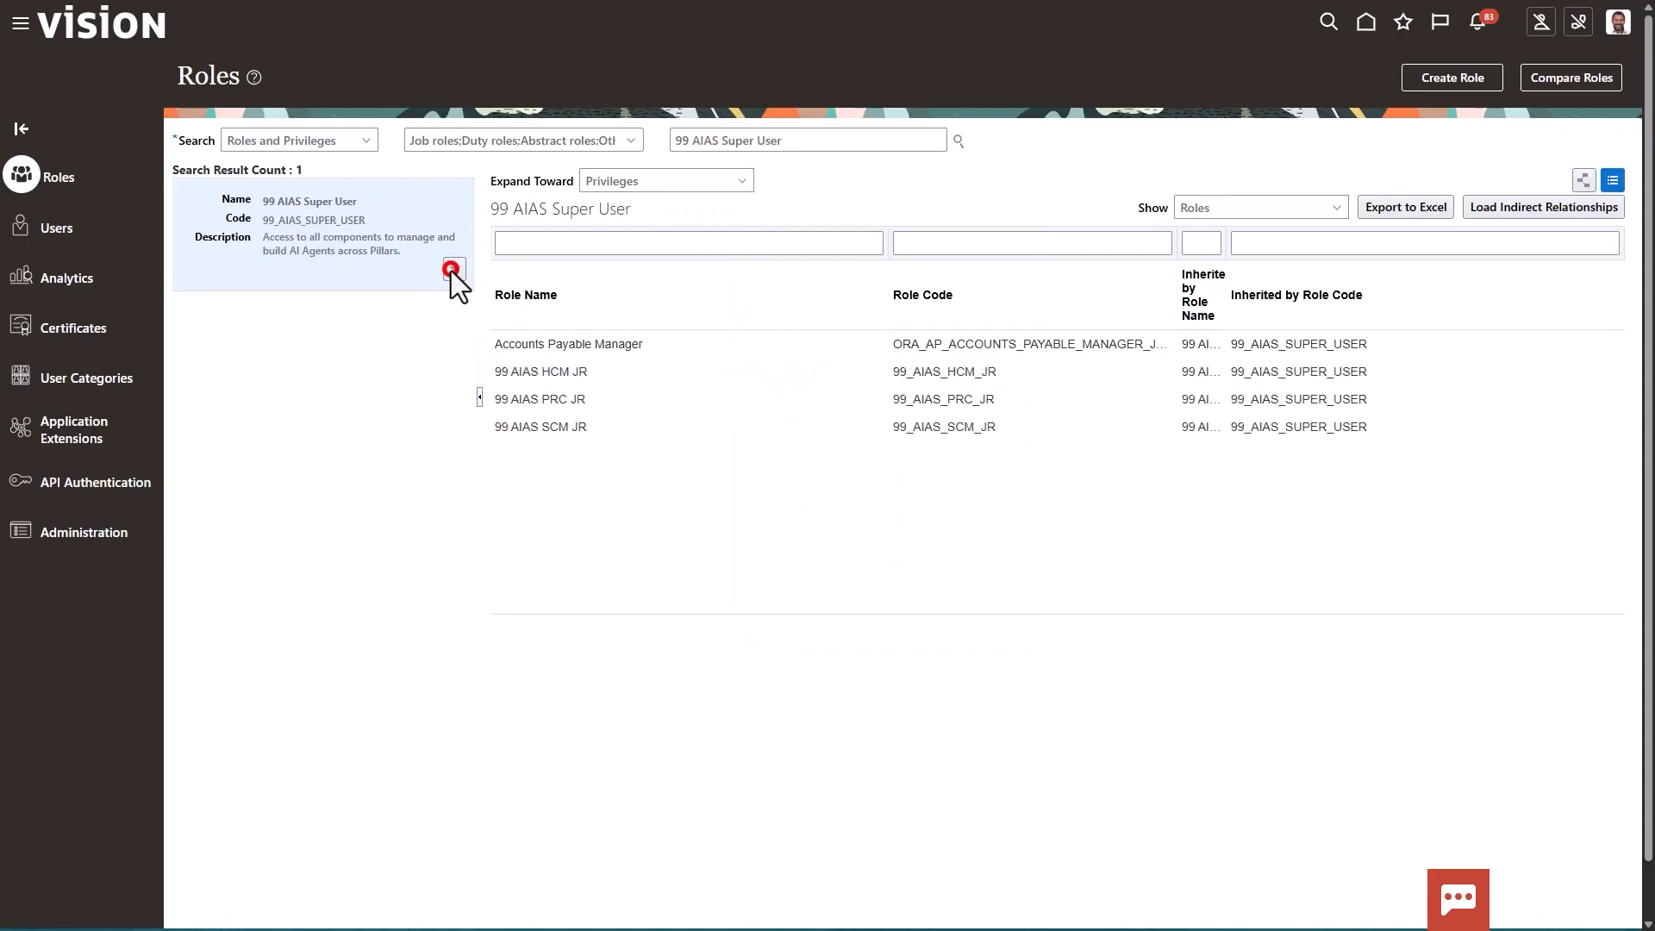
click(422, 297)
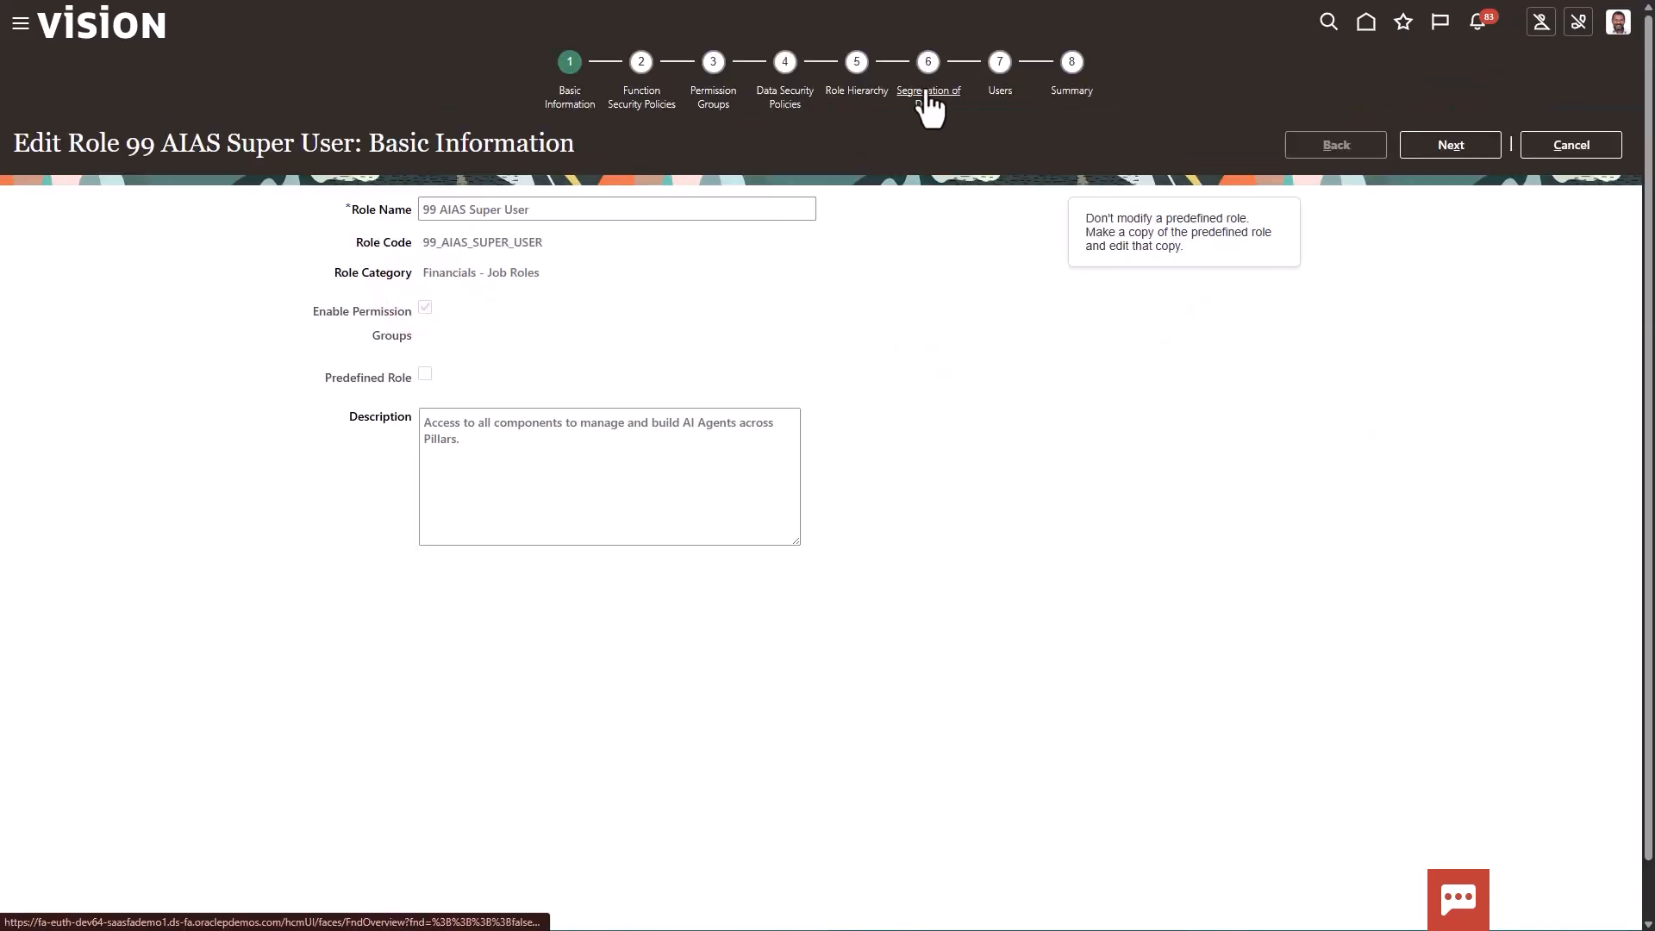
click(859, 91)
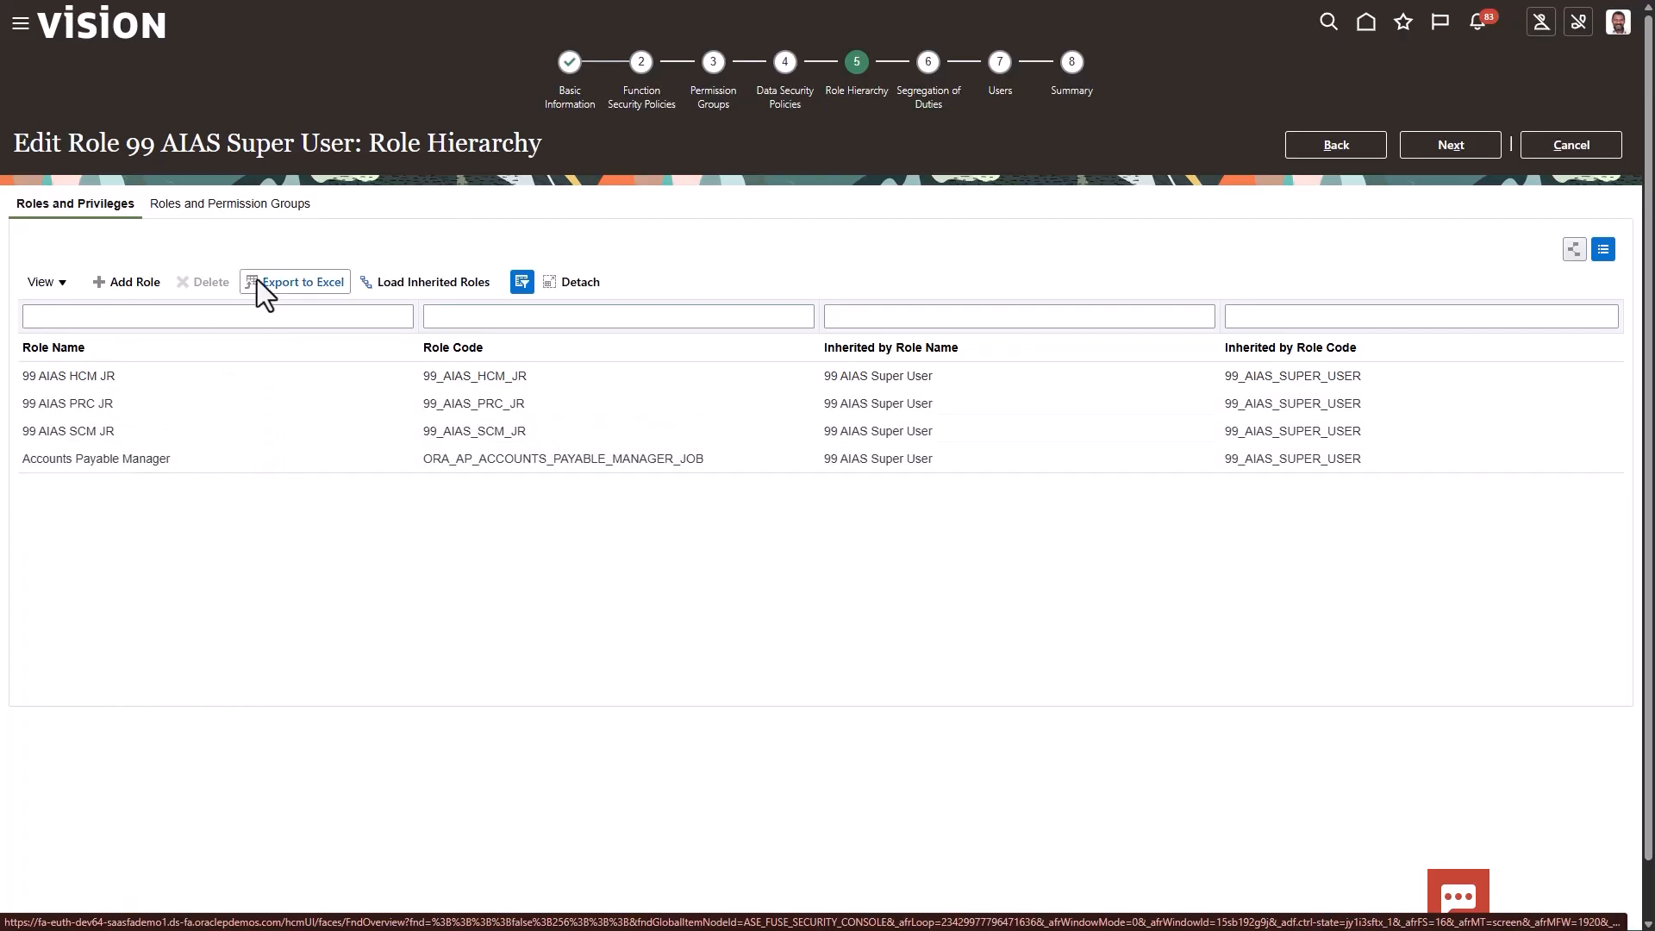
Add the 99 AIAS Explorer JR role to the 99 AIAS Super User role hierarchy
click(132, 281)
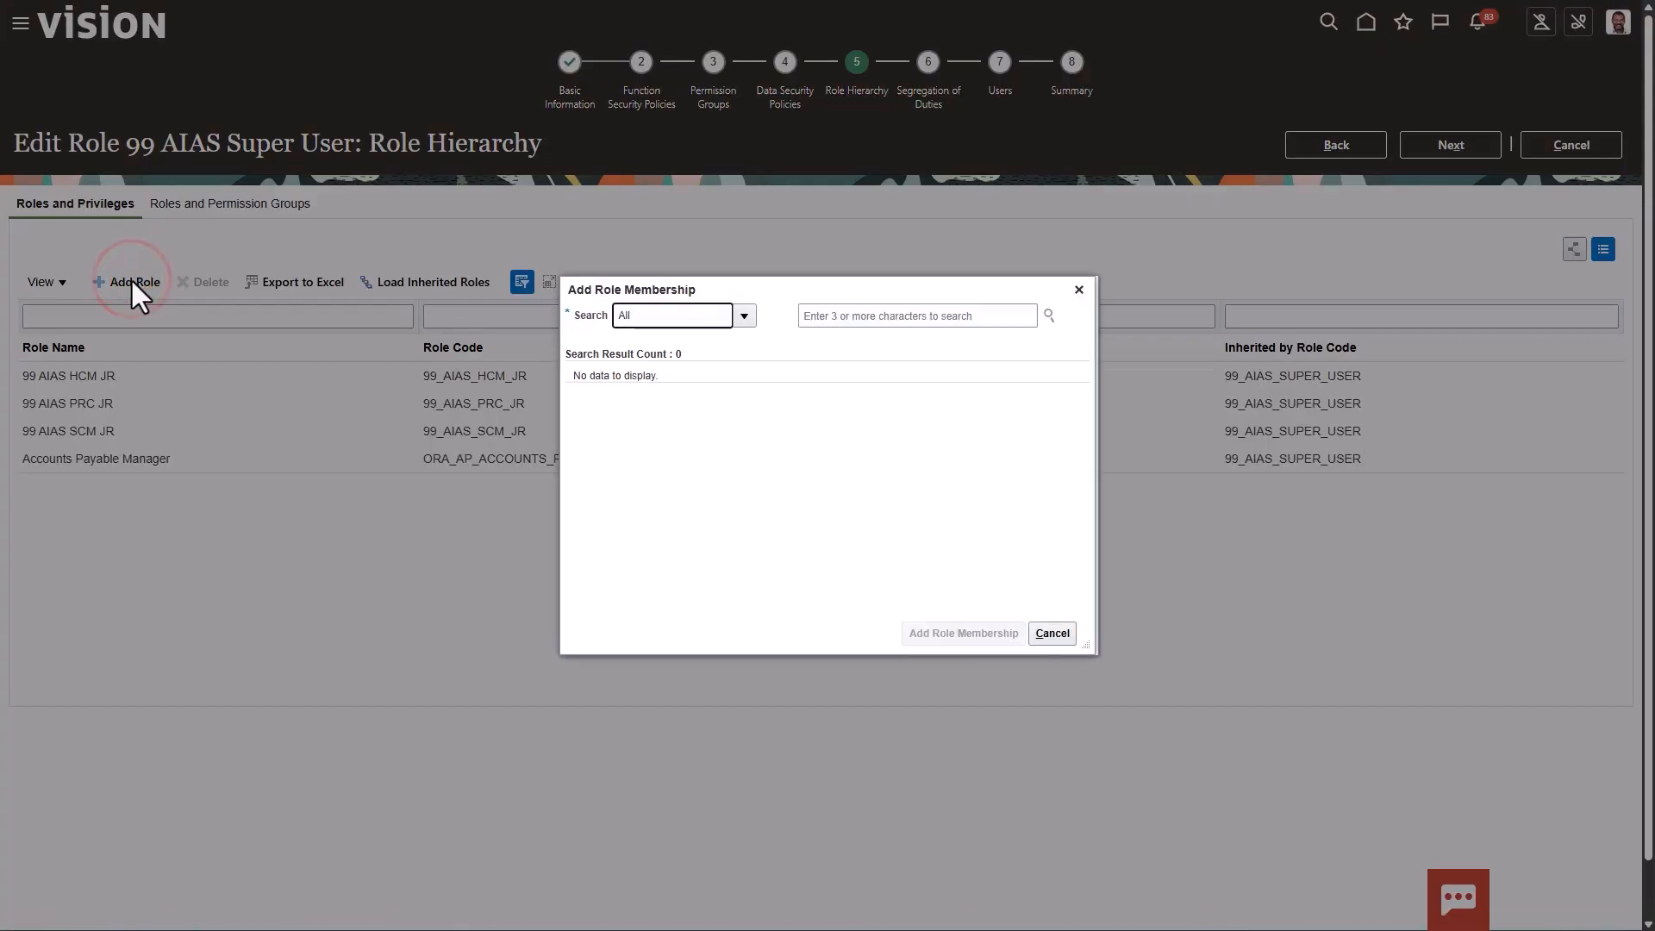
click(913, 316)
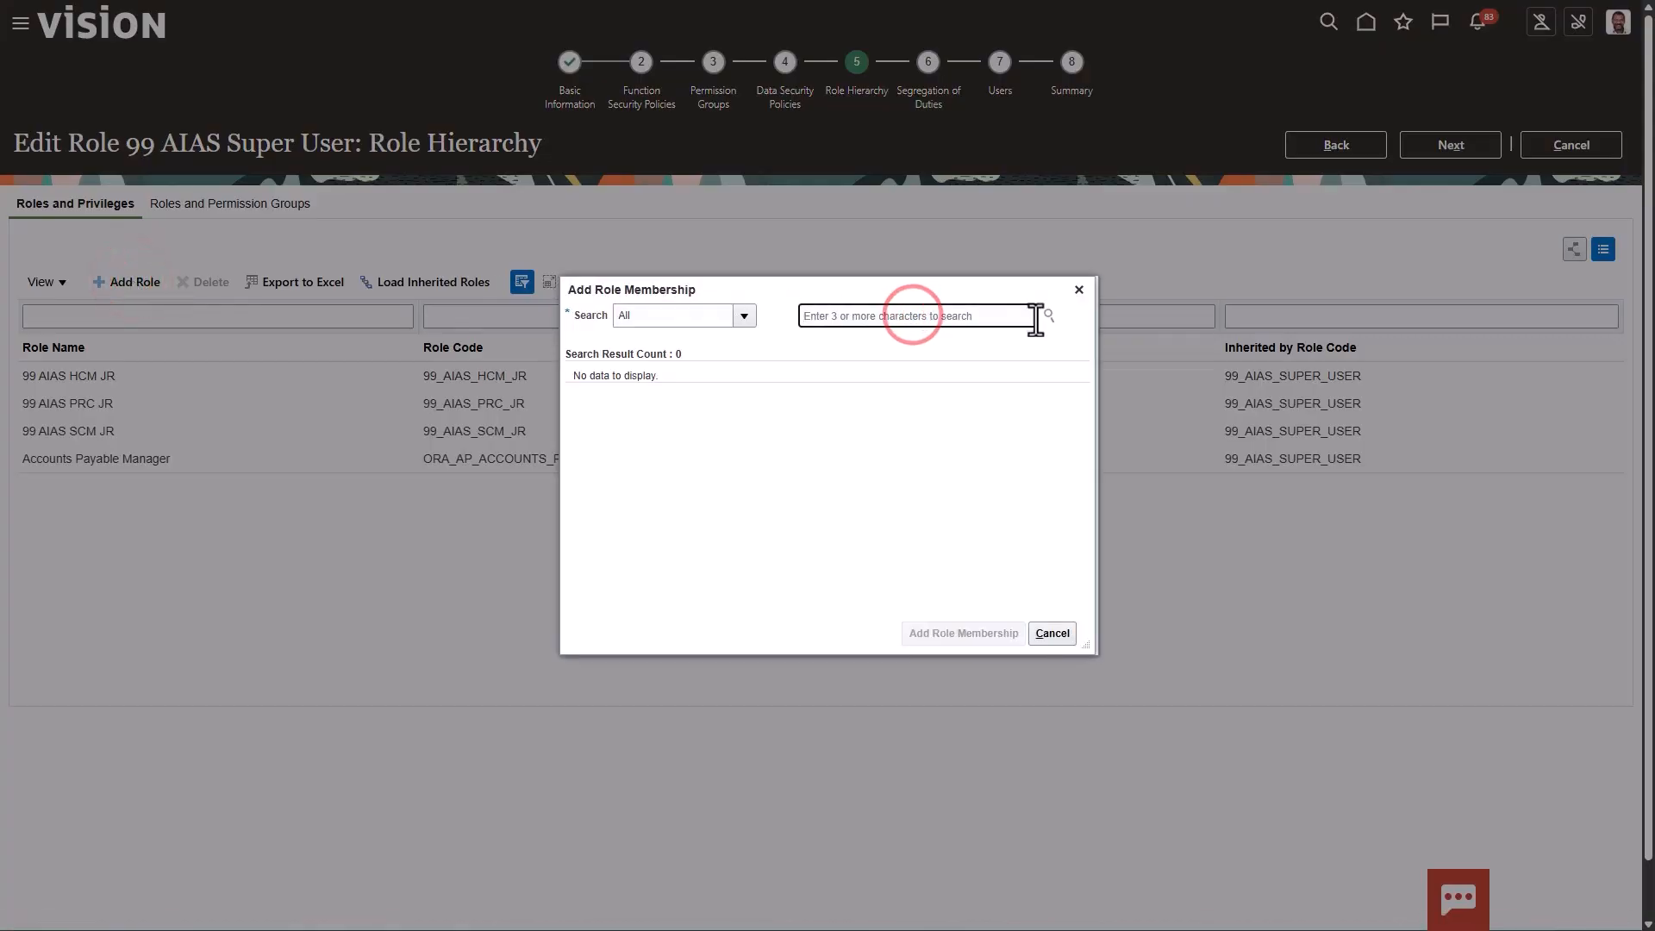
text(99)
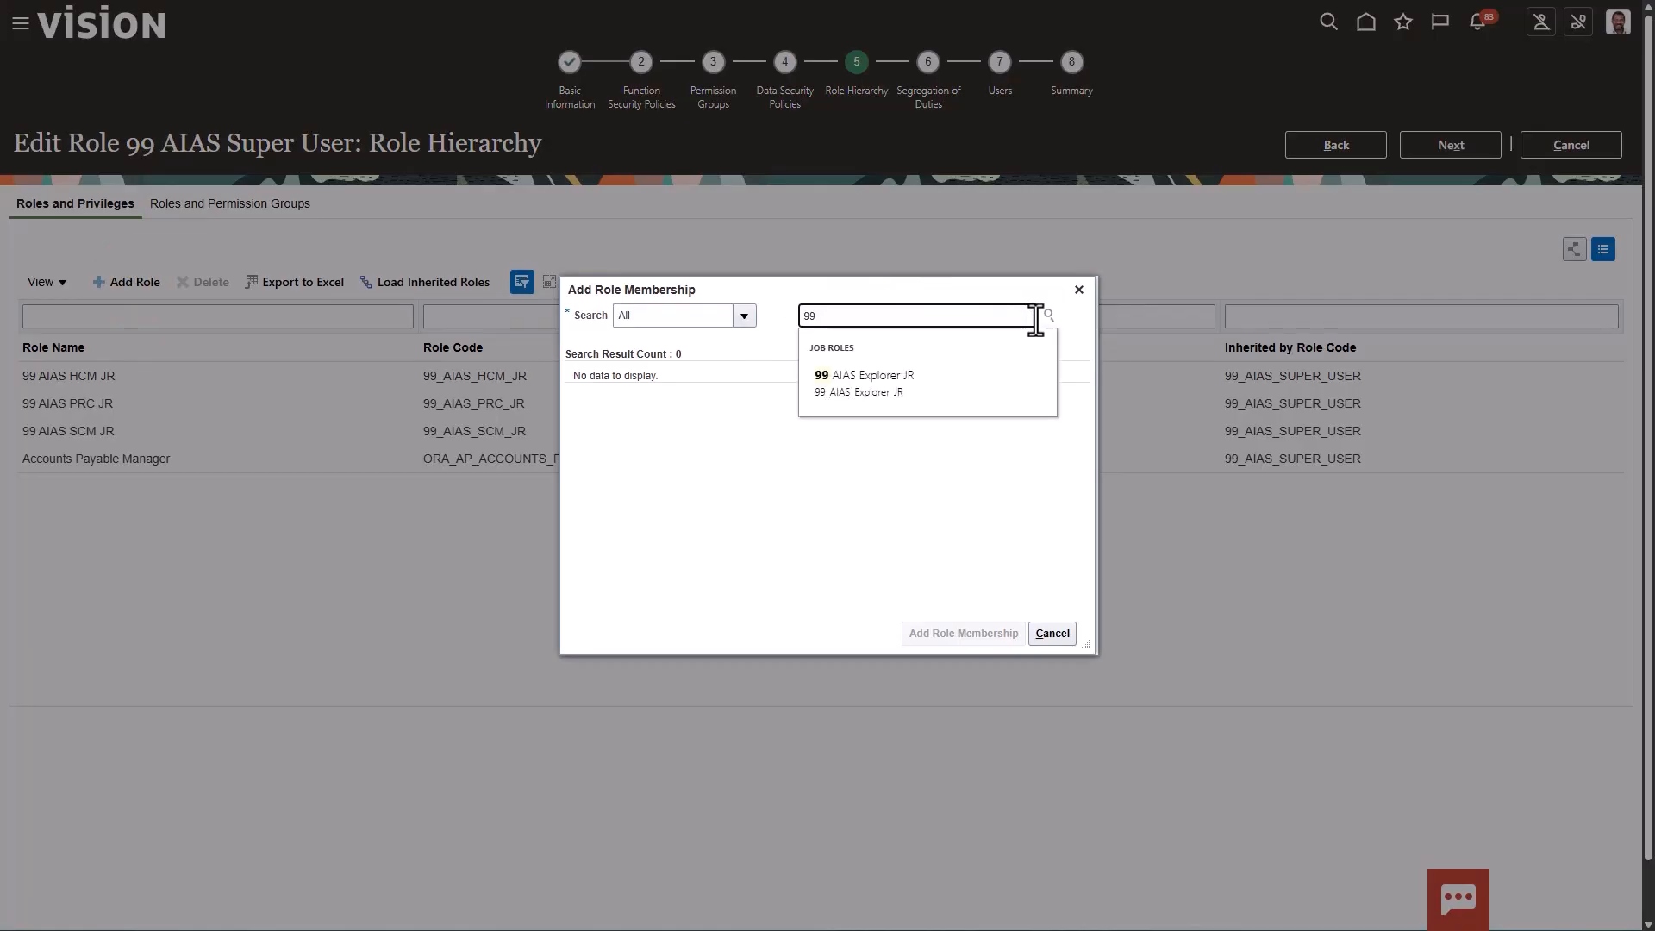
click(878, 377)
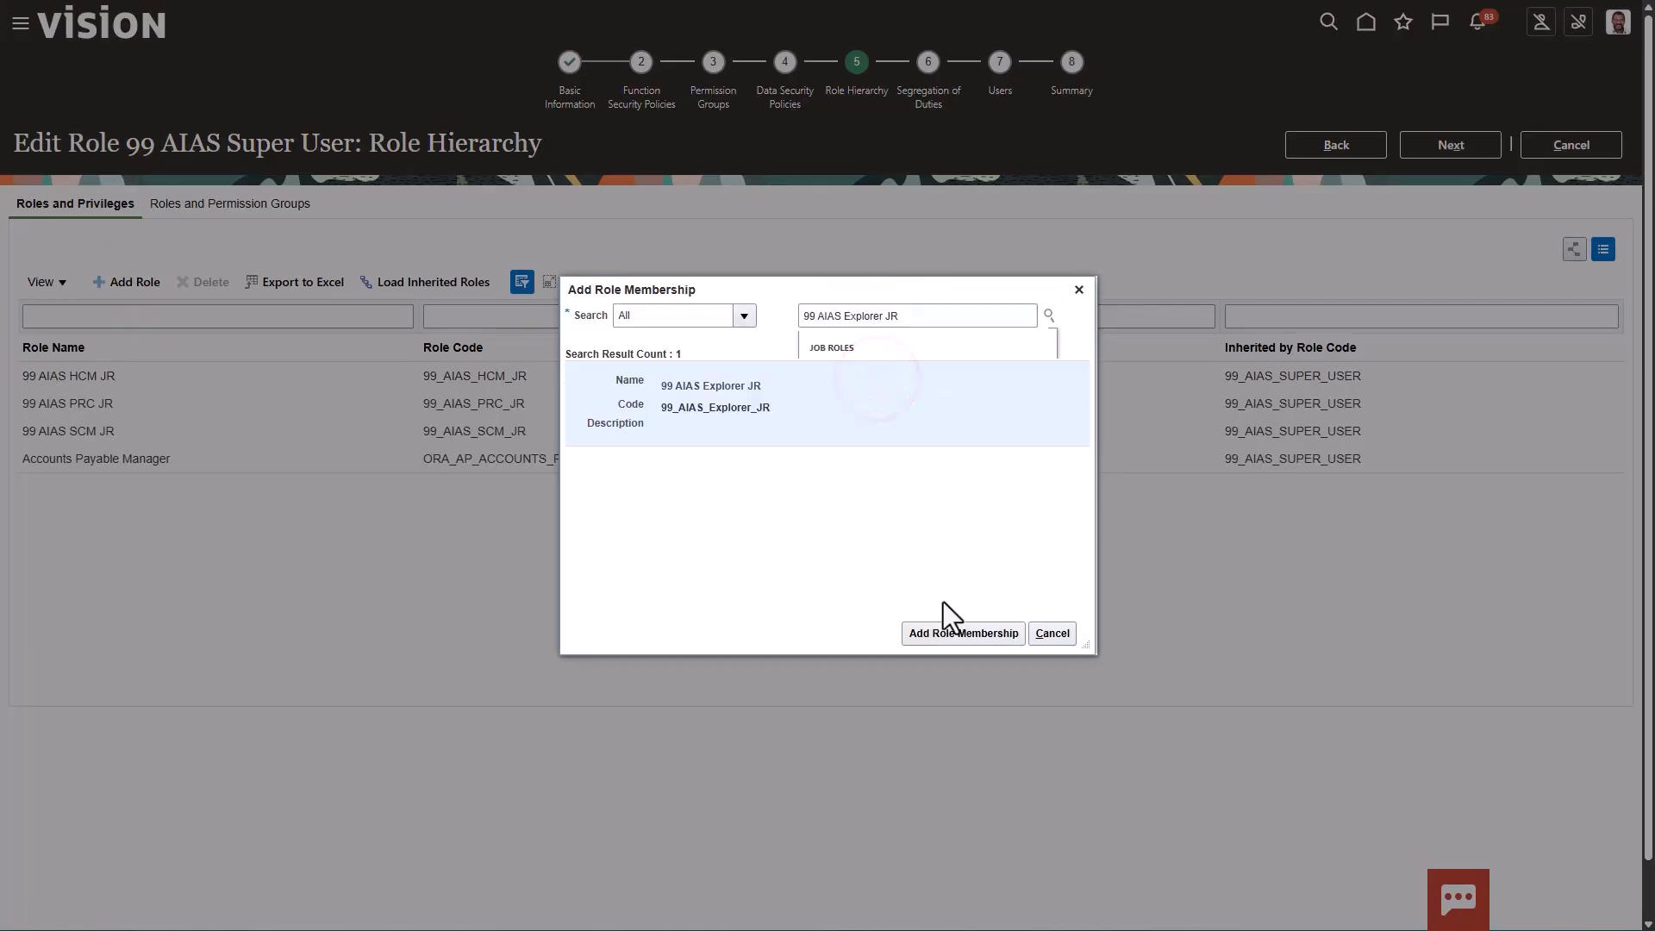
click(940, 634)
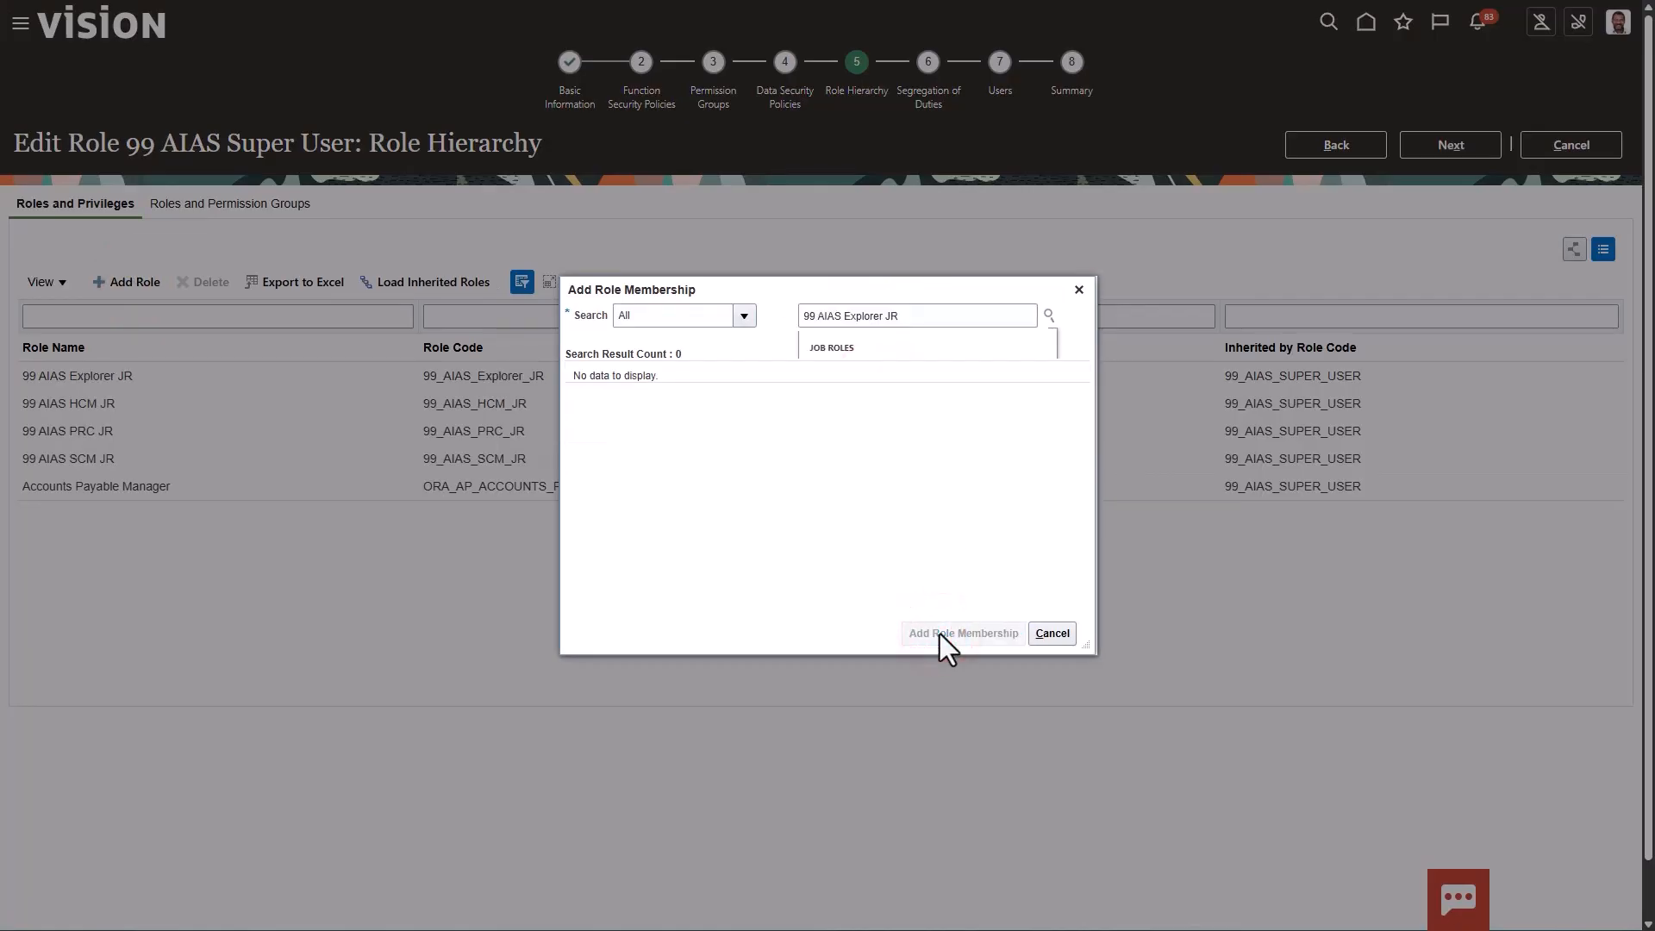
click(1084, 298)
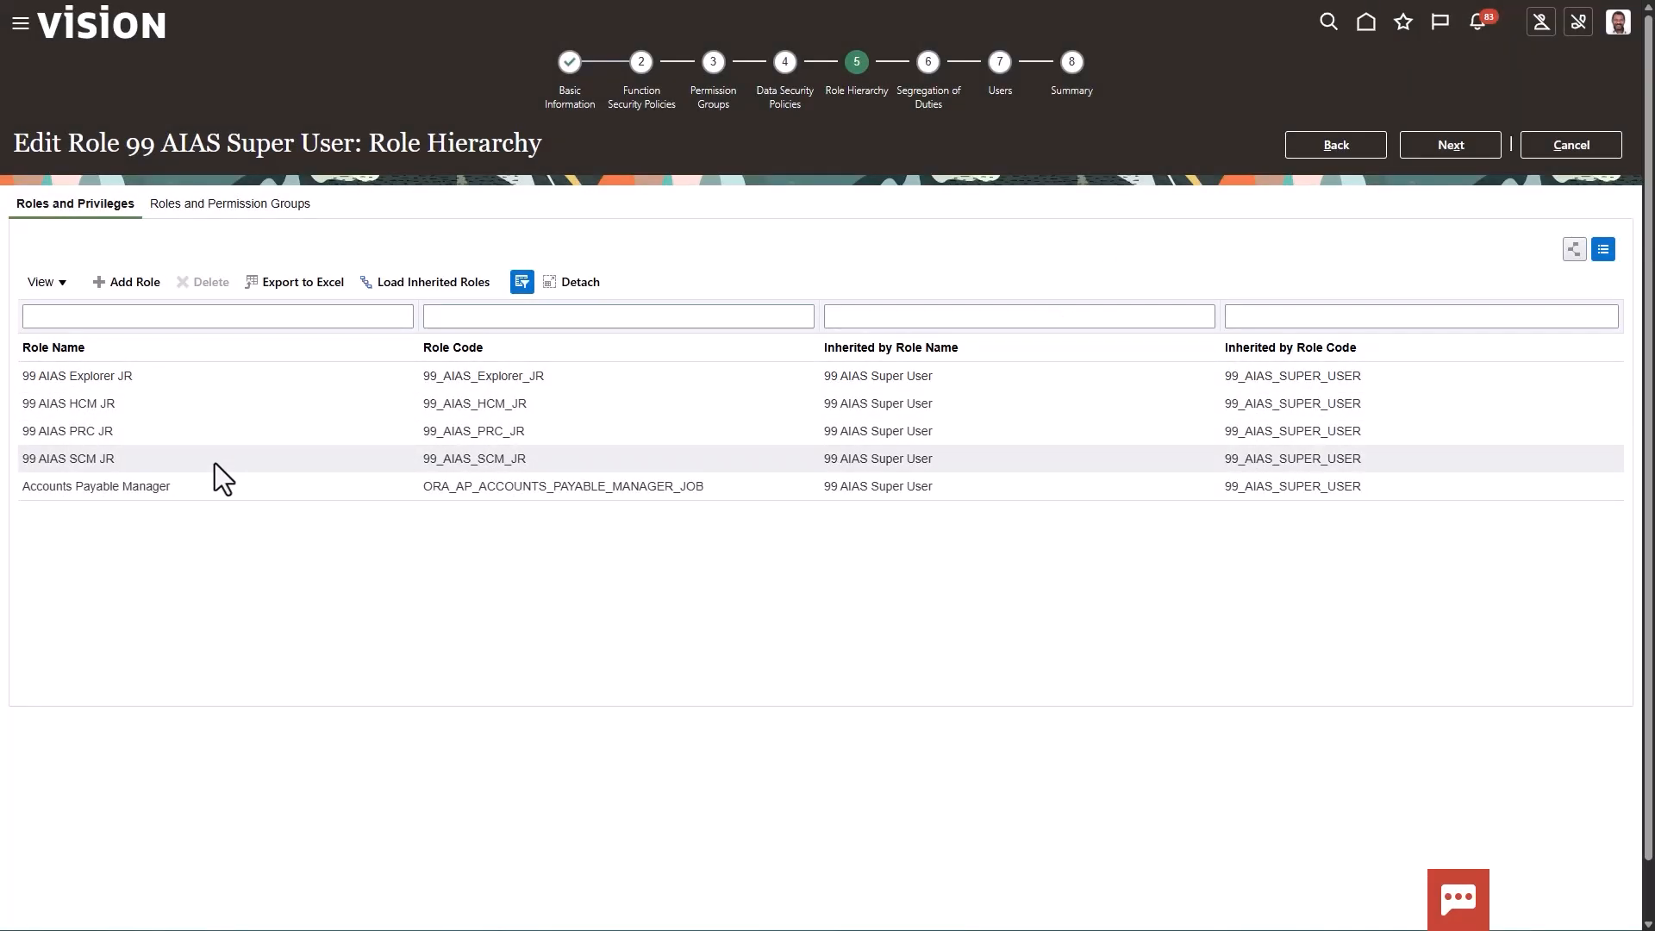
Proceed through the remaining stages to the summary and save the 99 AIAS Super User role changes
click(1441, 144)
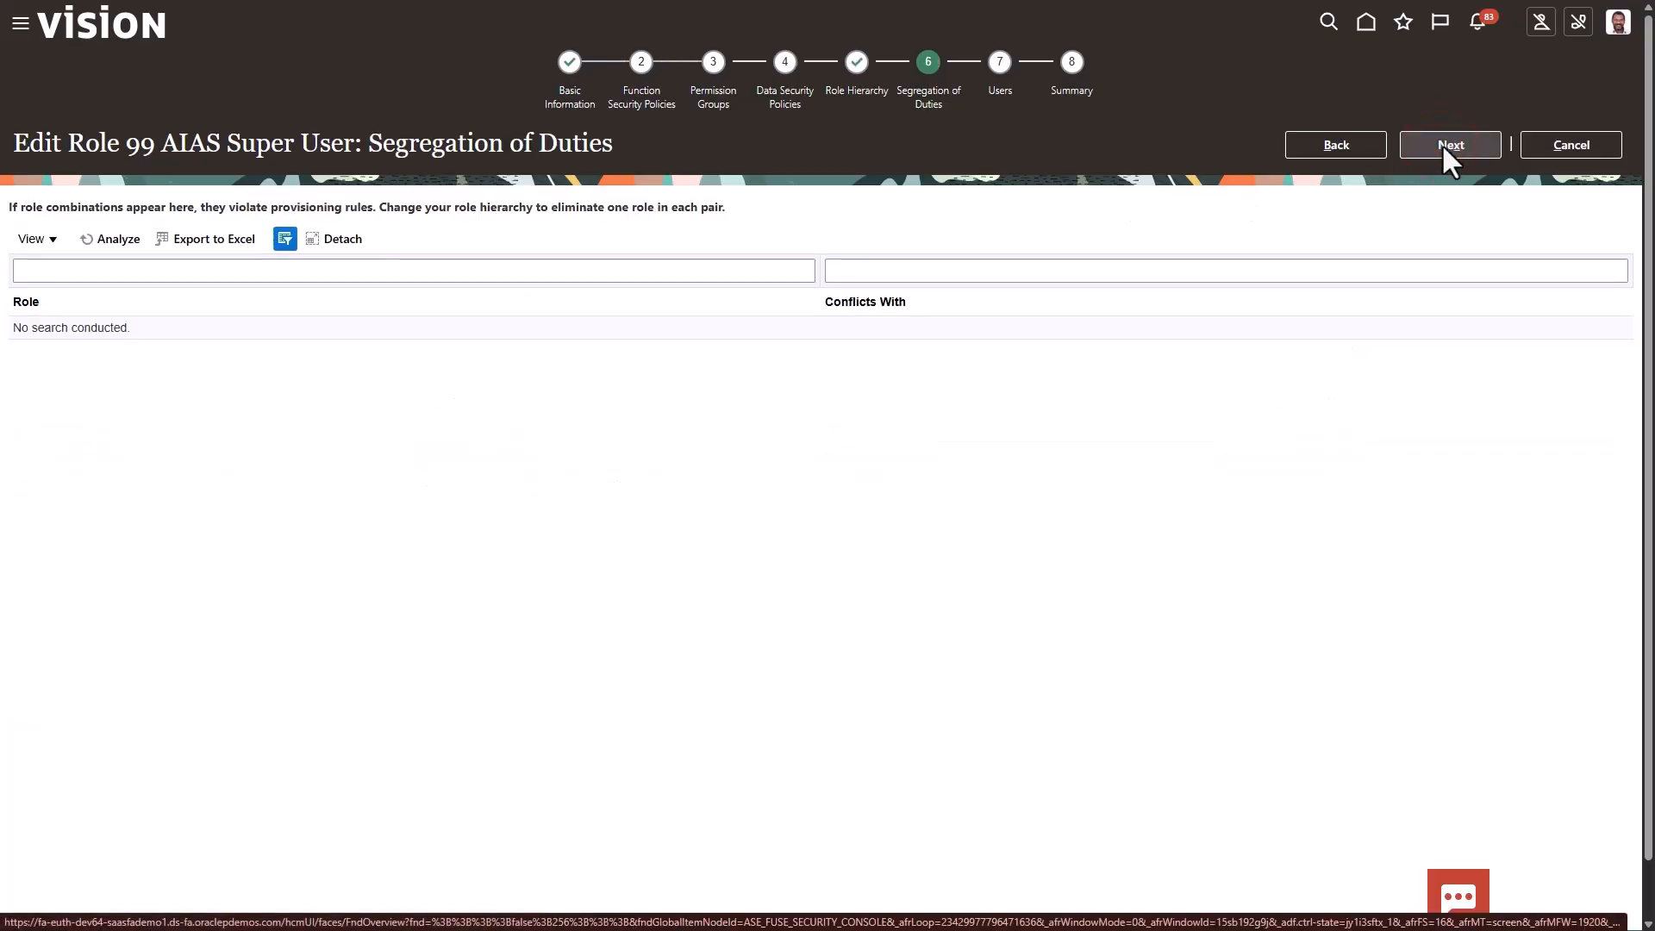
click(1442, 143)
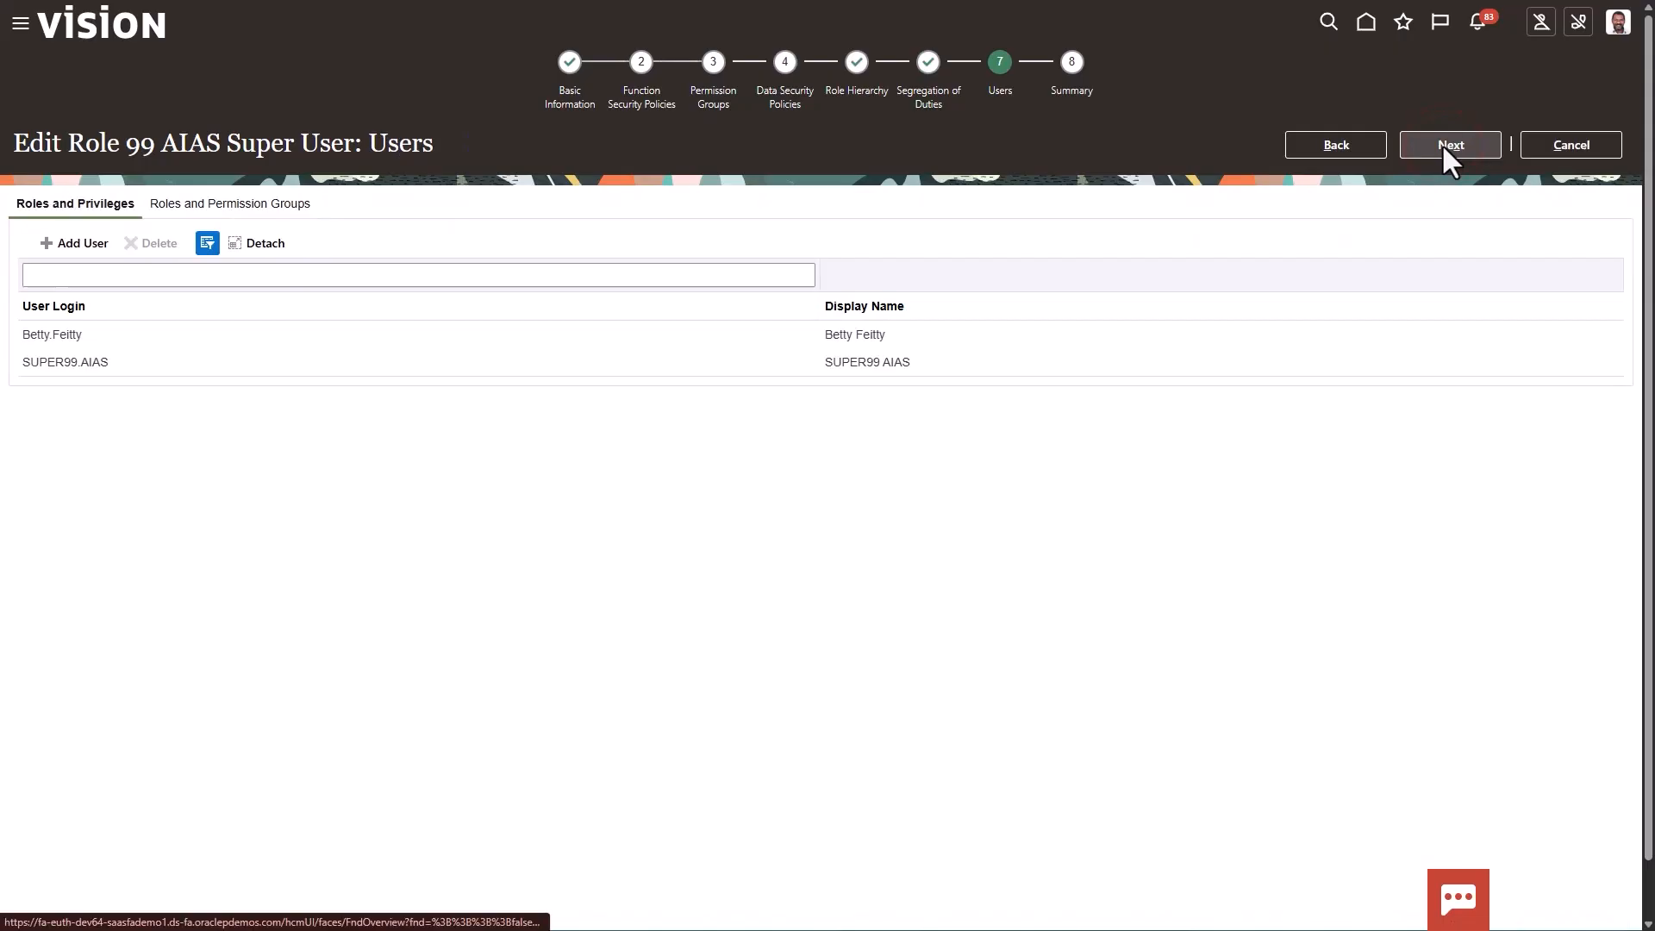
click(1442, 143)
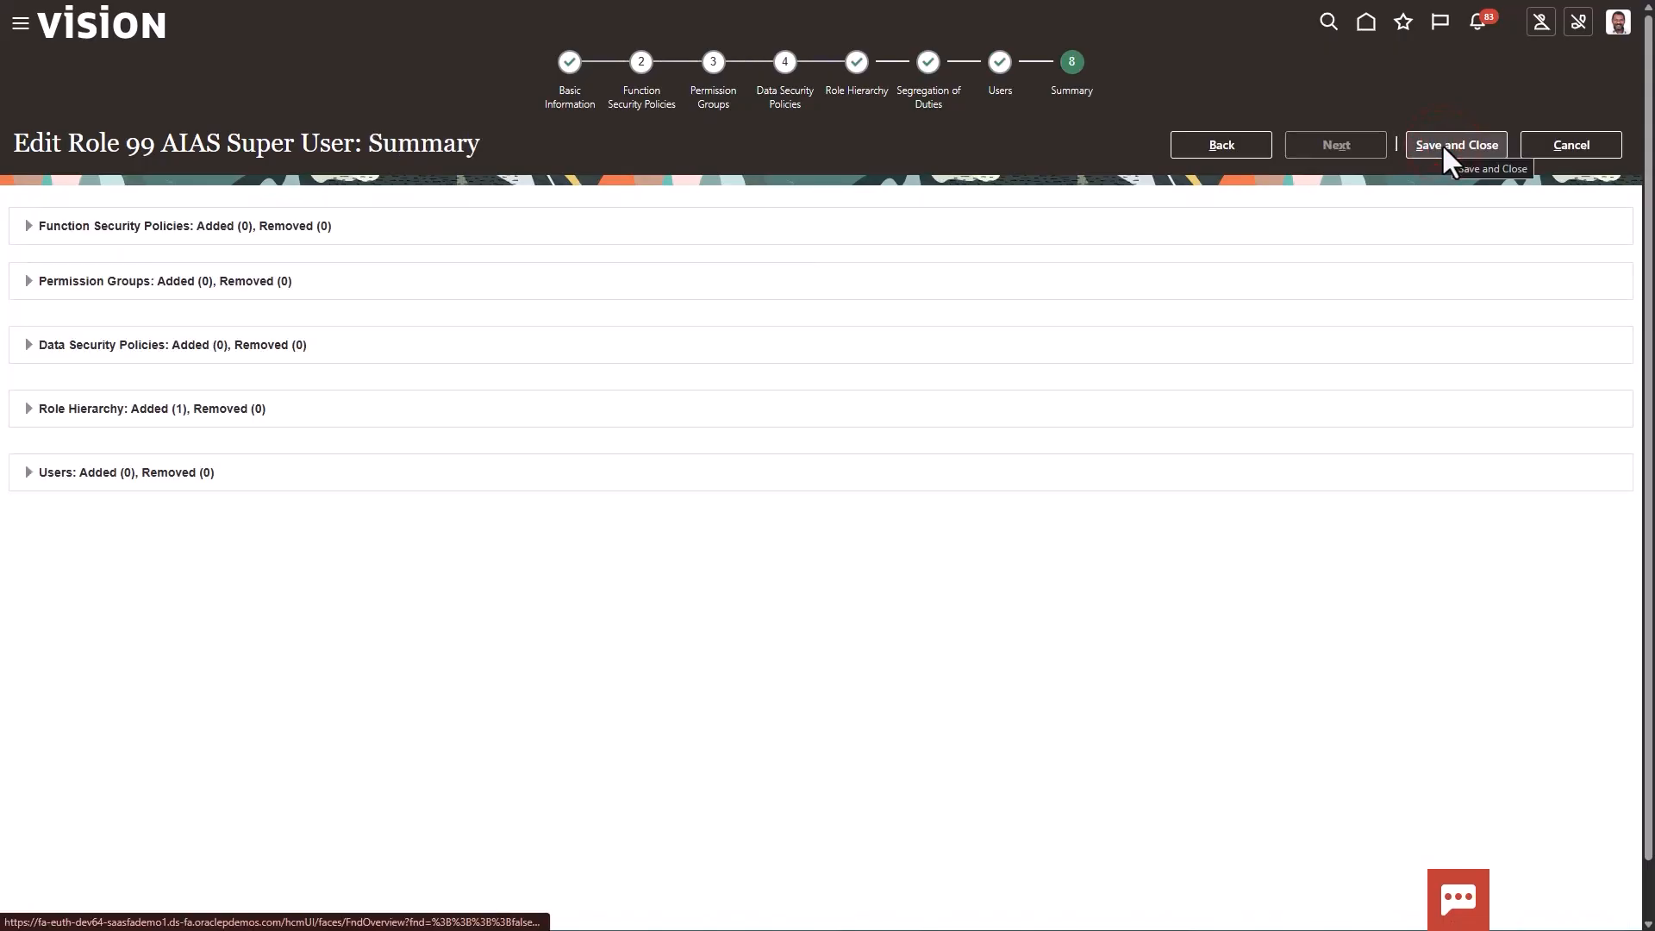
click(1442, 144)
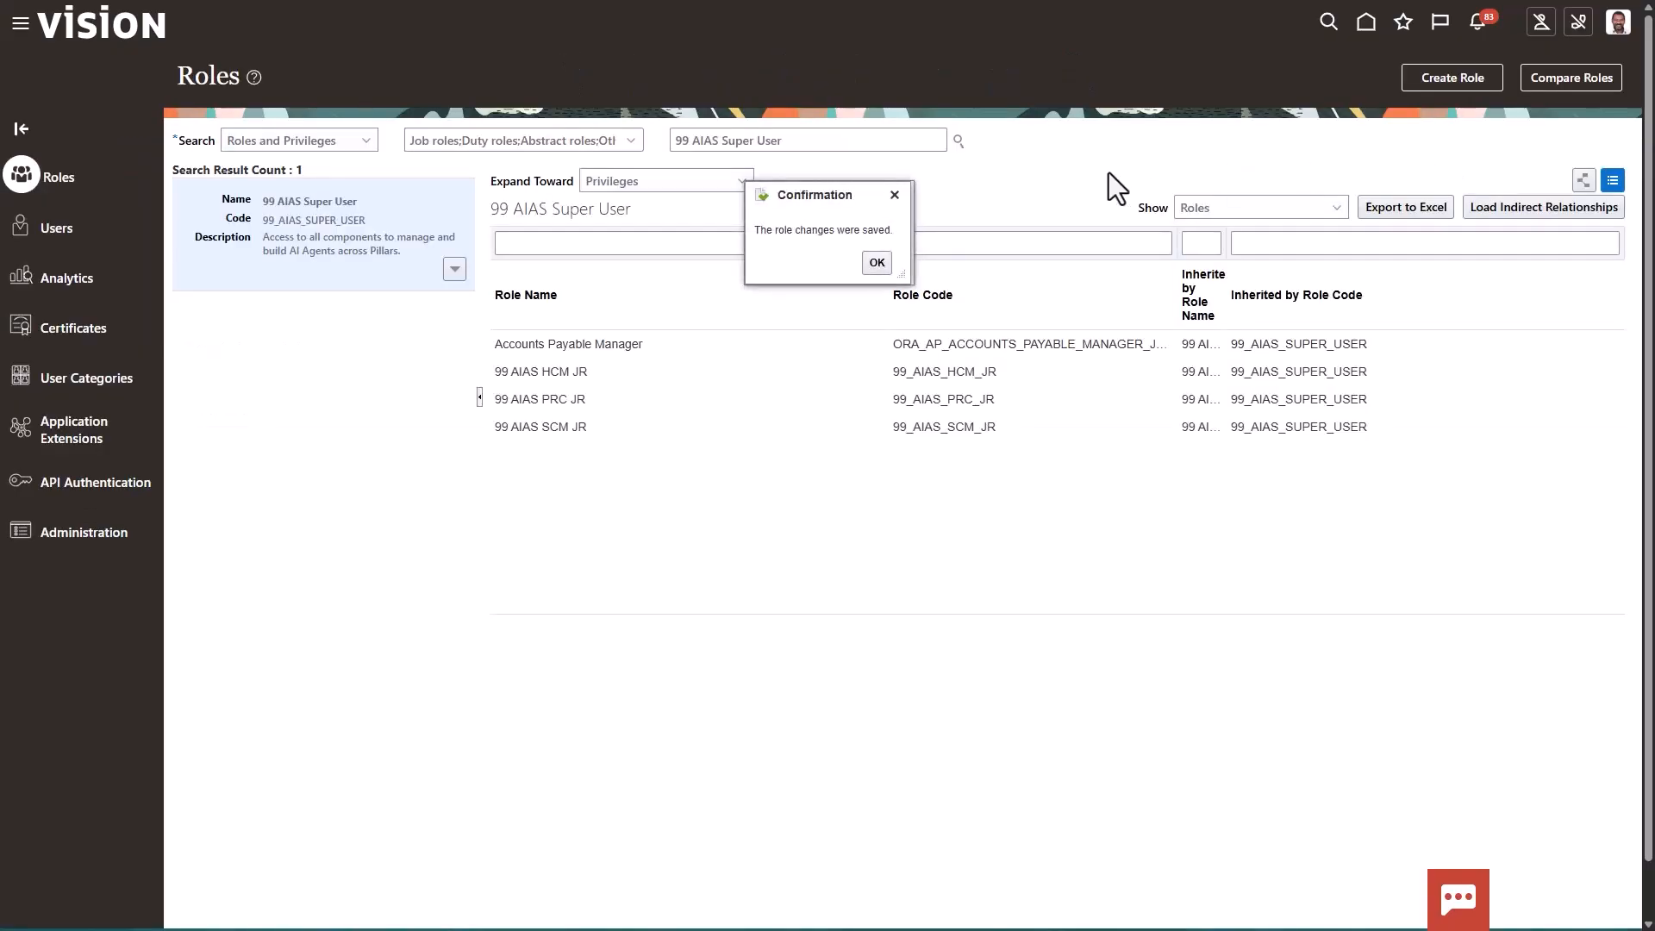
click(877, 263)
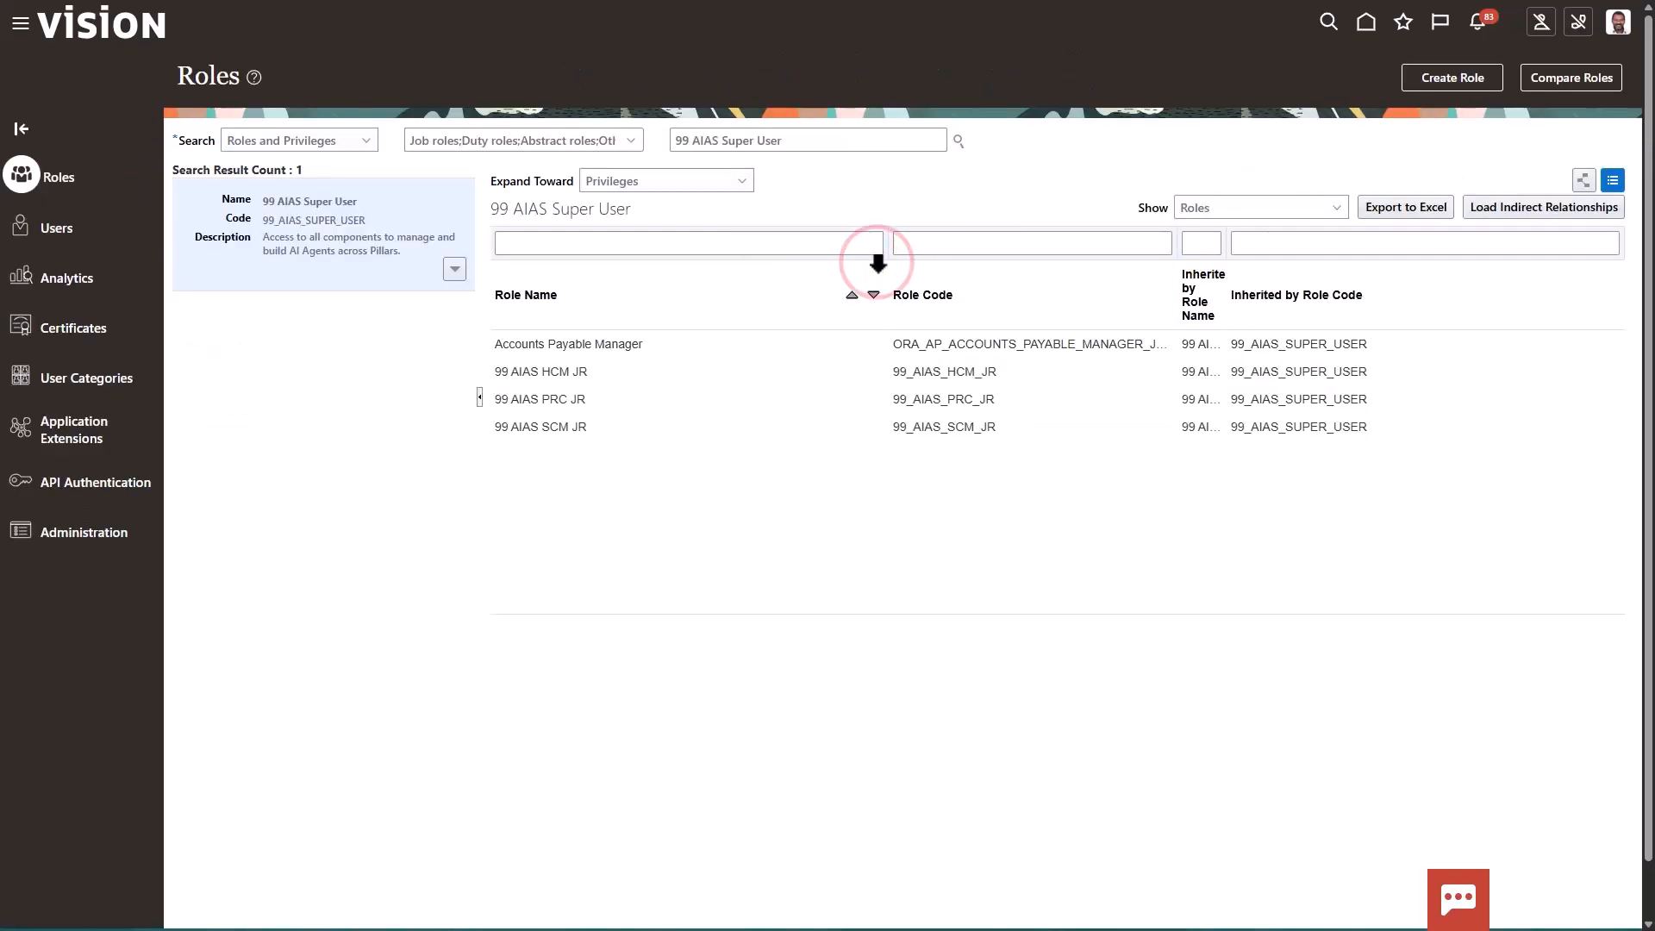
Search the user accounts by last name for AIAS
click(50, 240)
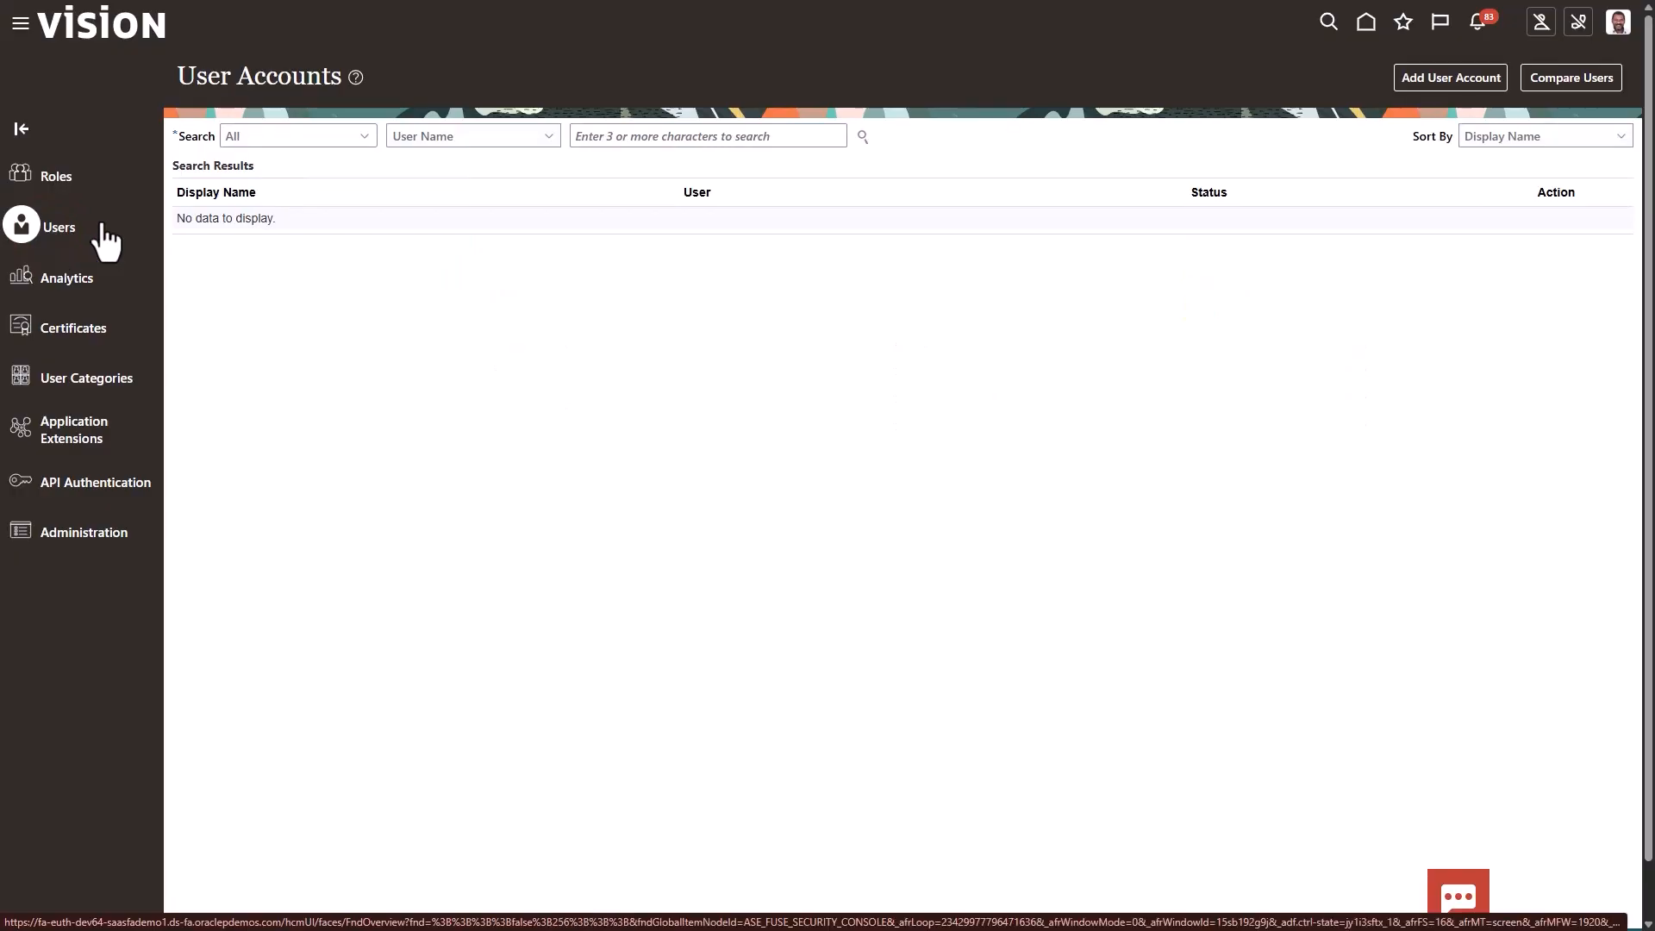
click(511, 140)
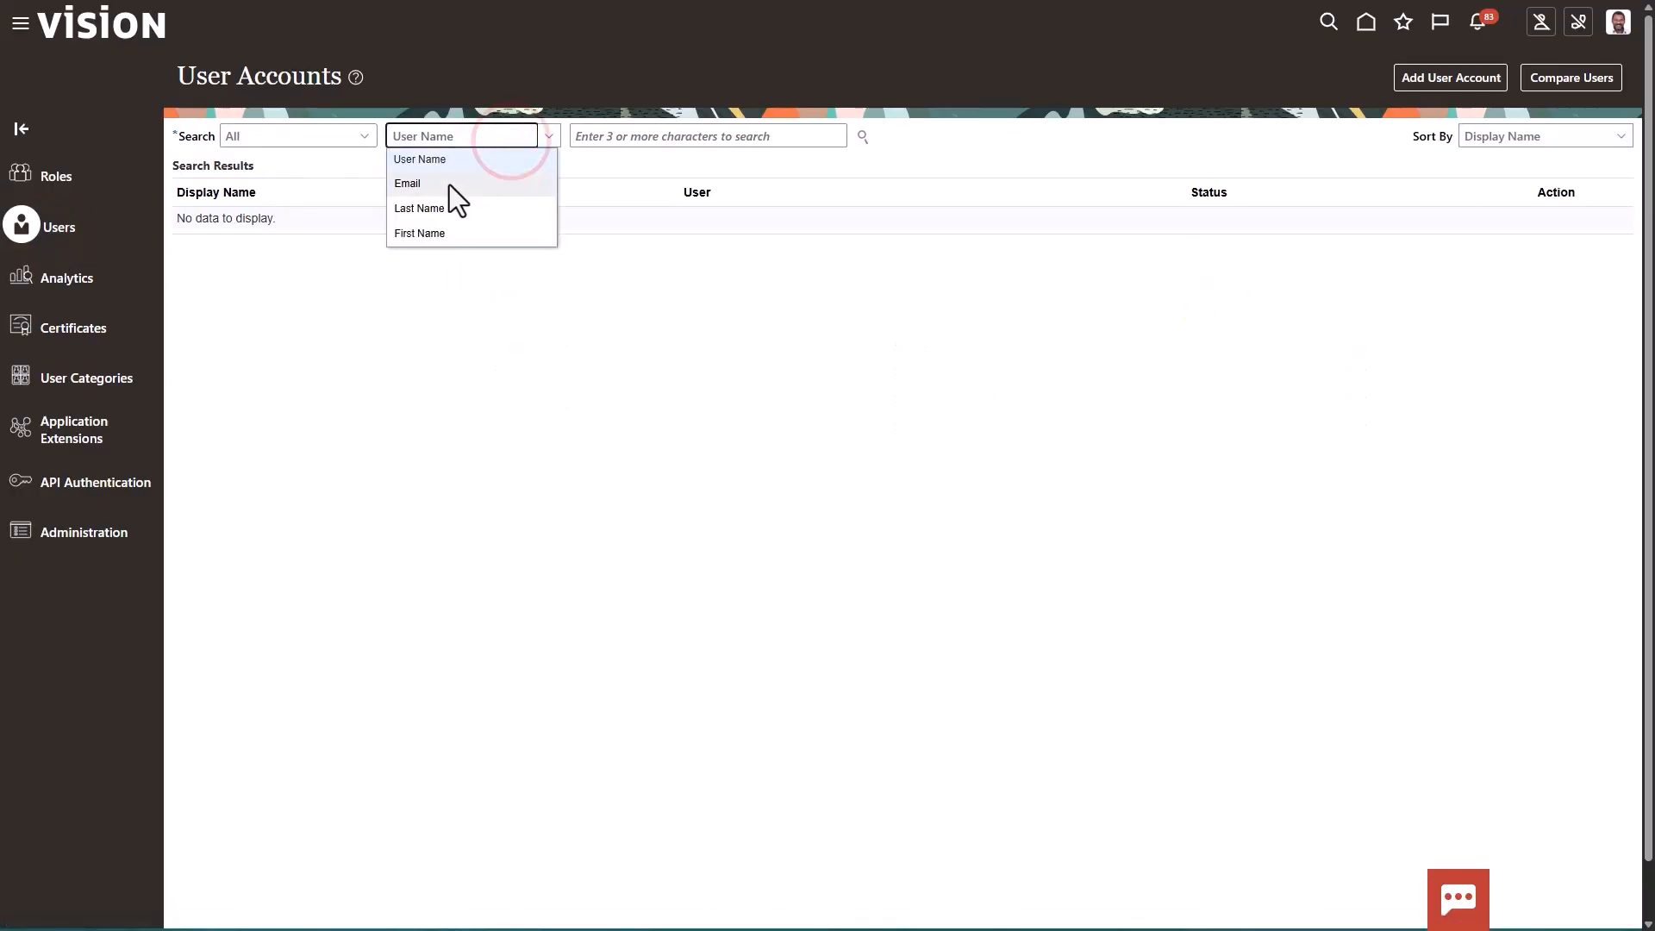
click(426, 207)
click(596, 138)
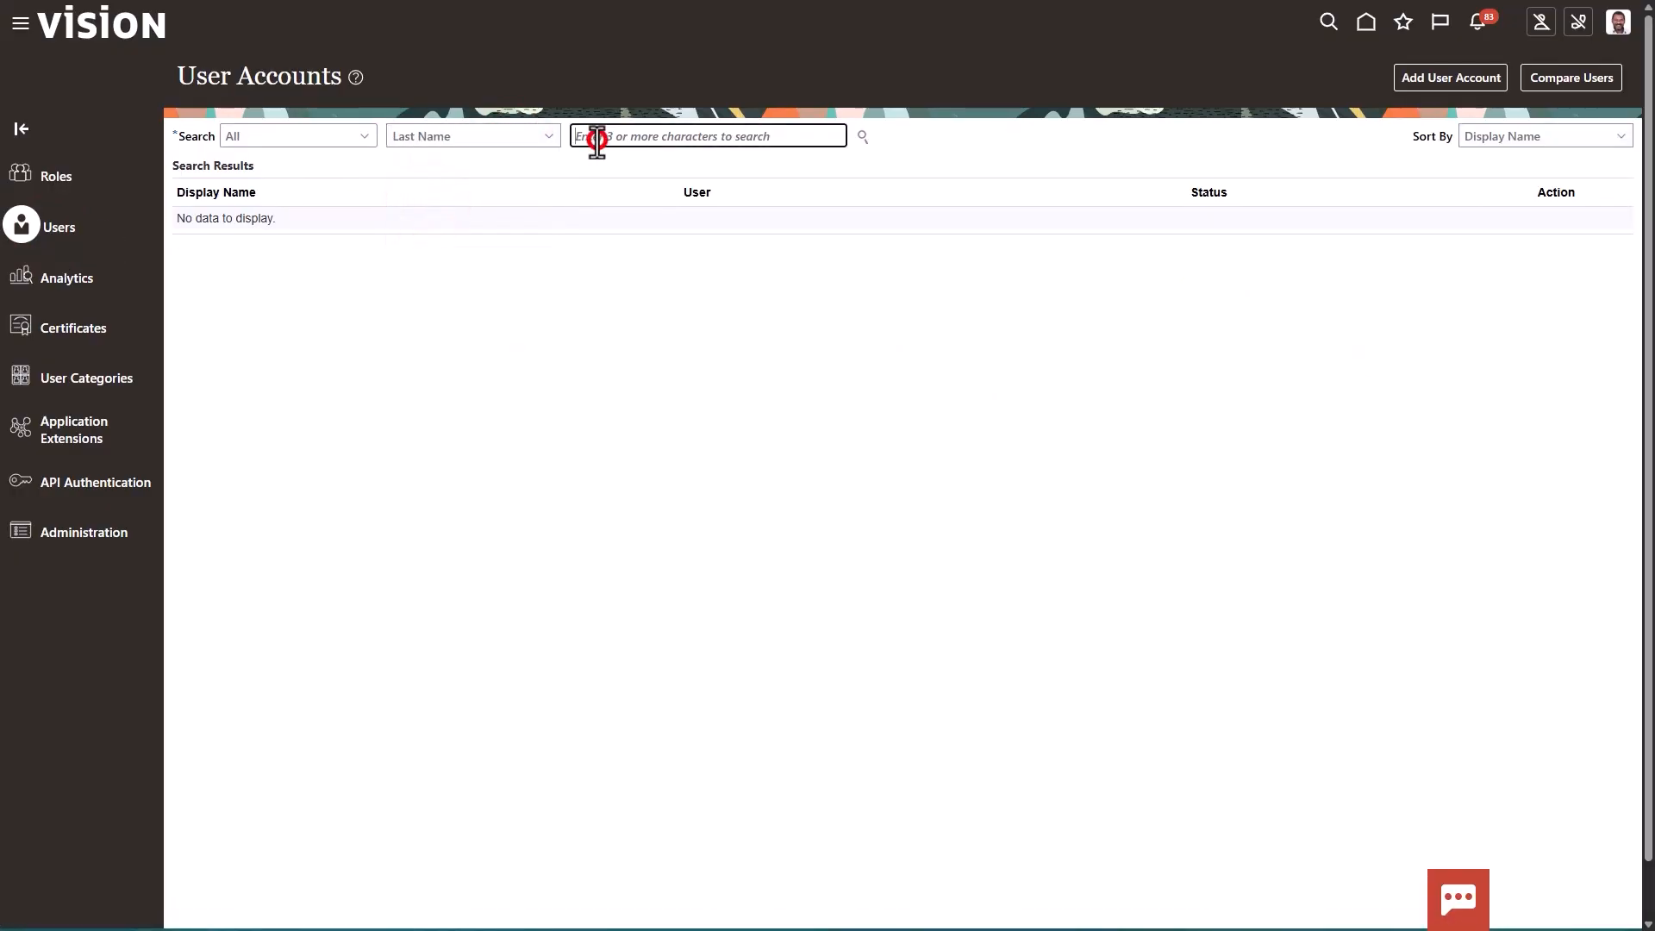
text(AIAS)
click(864, 138)
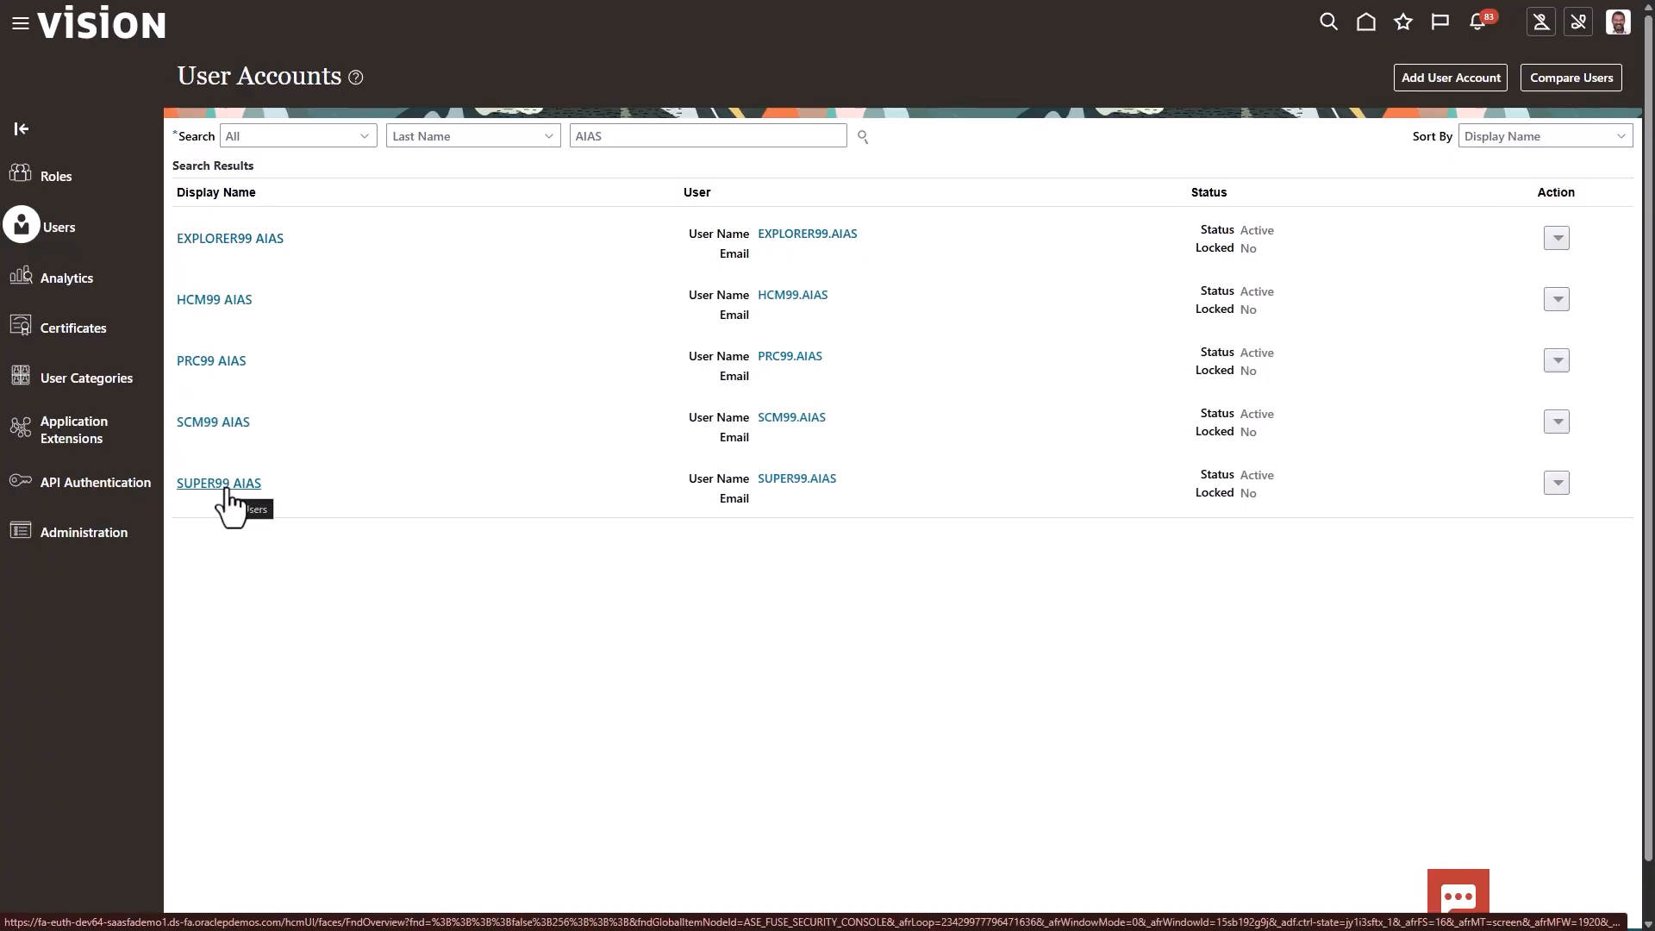
Review the roles assigned to the HCM99 AIAS user account and return to the account list
click(231, 304)
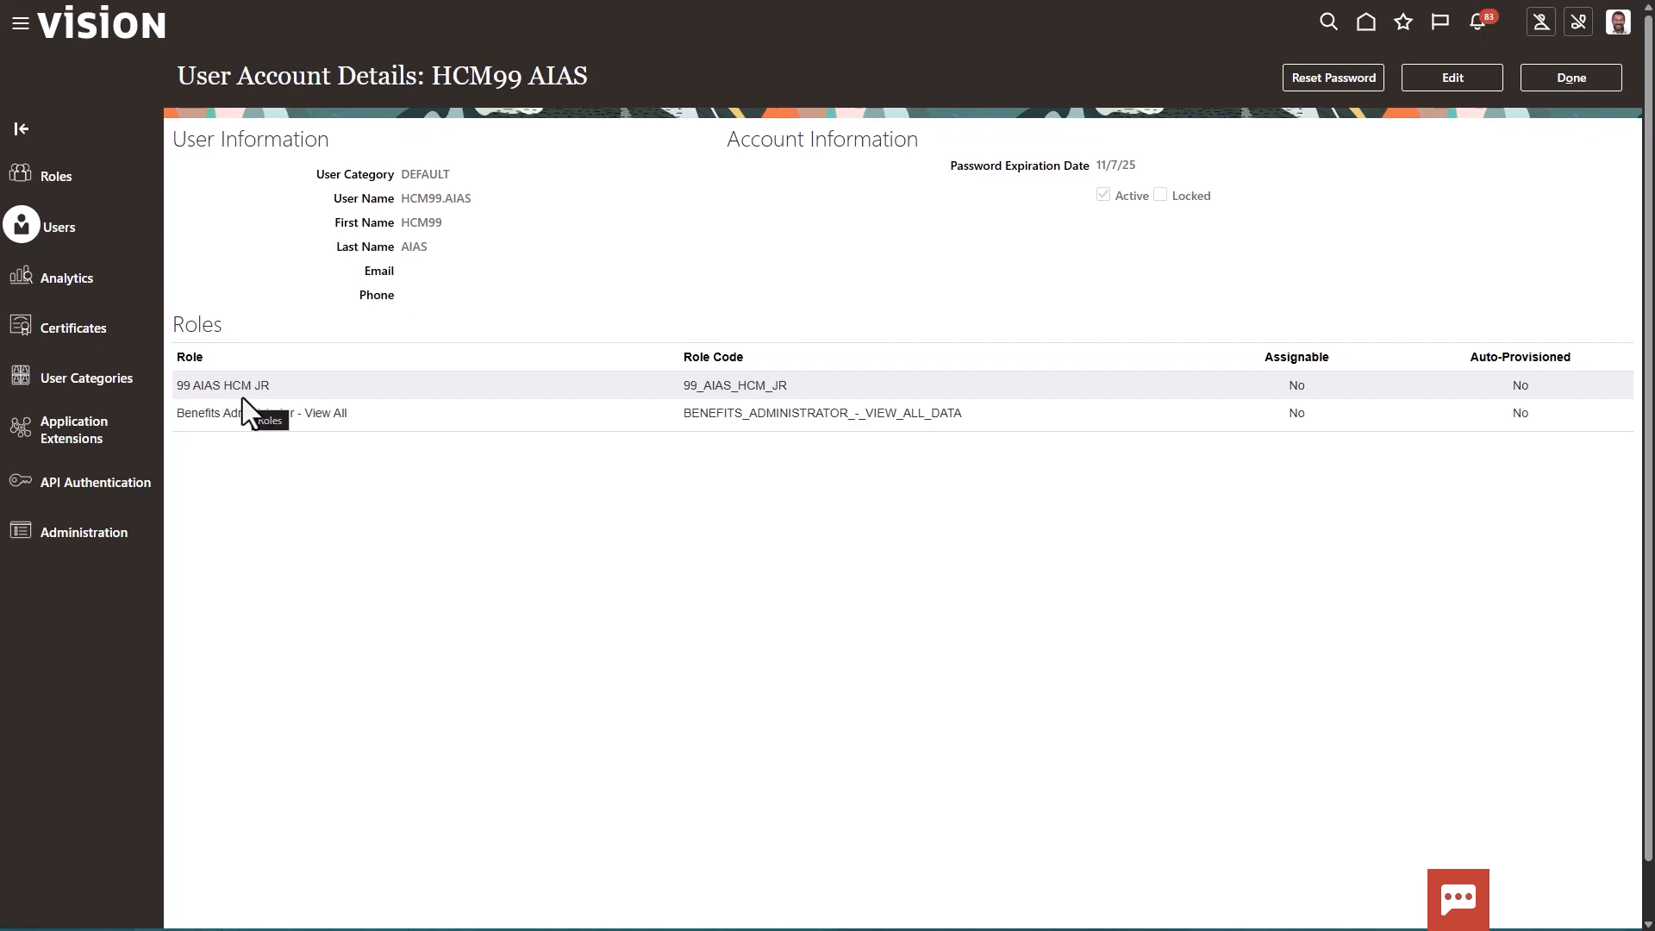
click(381, 420)
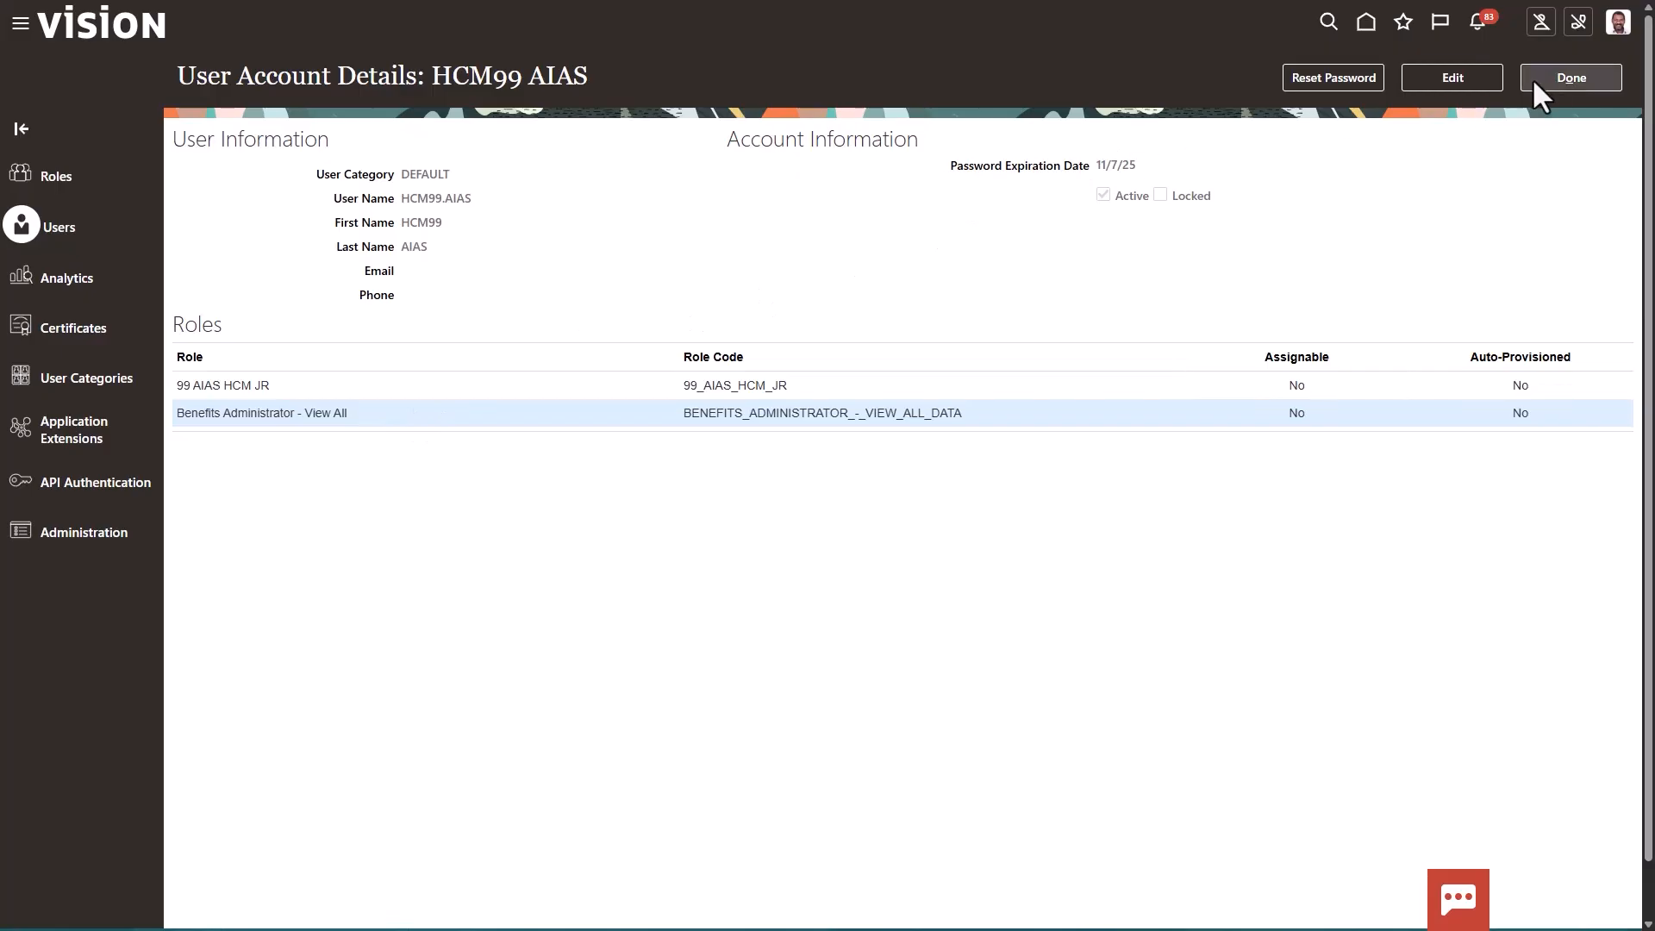
click(1560, 75)
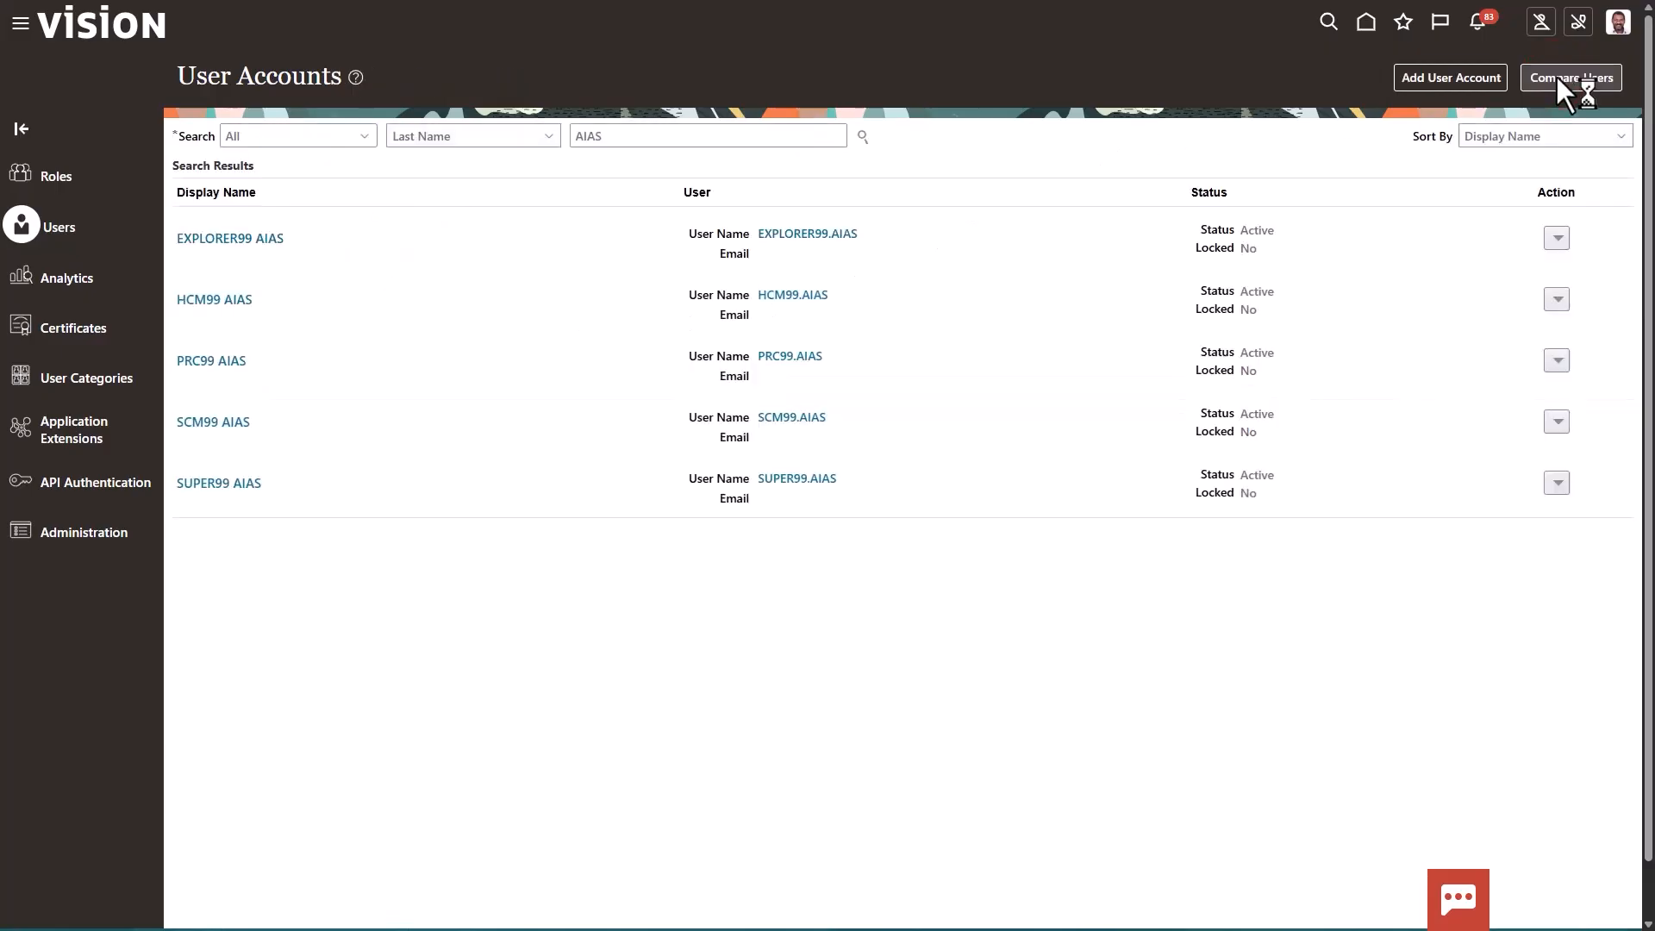
Review the roles assigned to the PRC99 AIAS and SCM99 AIAS user accounts, returning to the account list
click(218, 363)
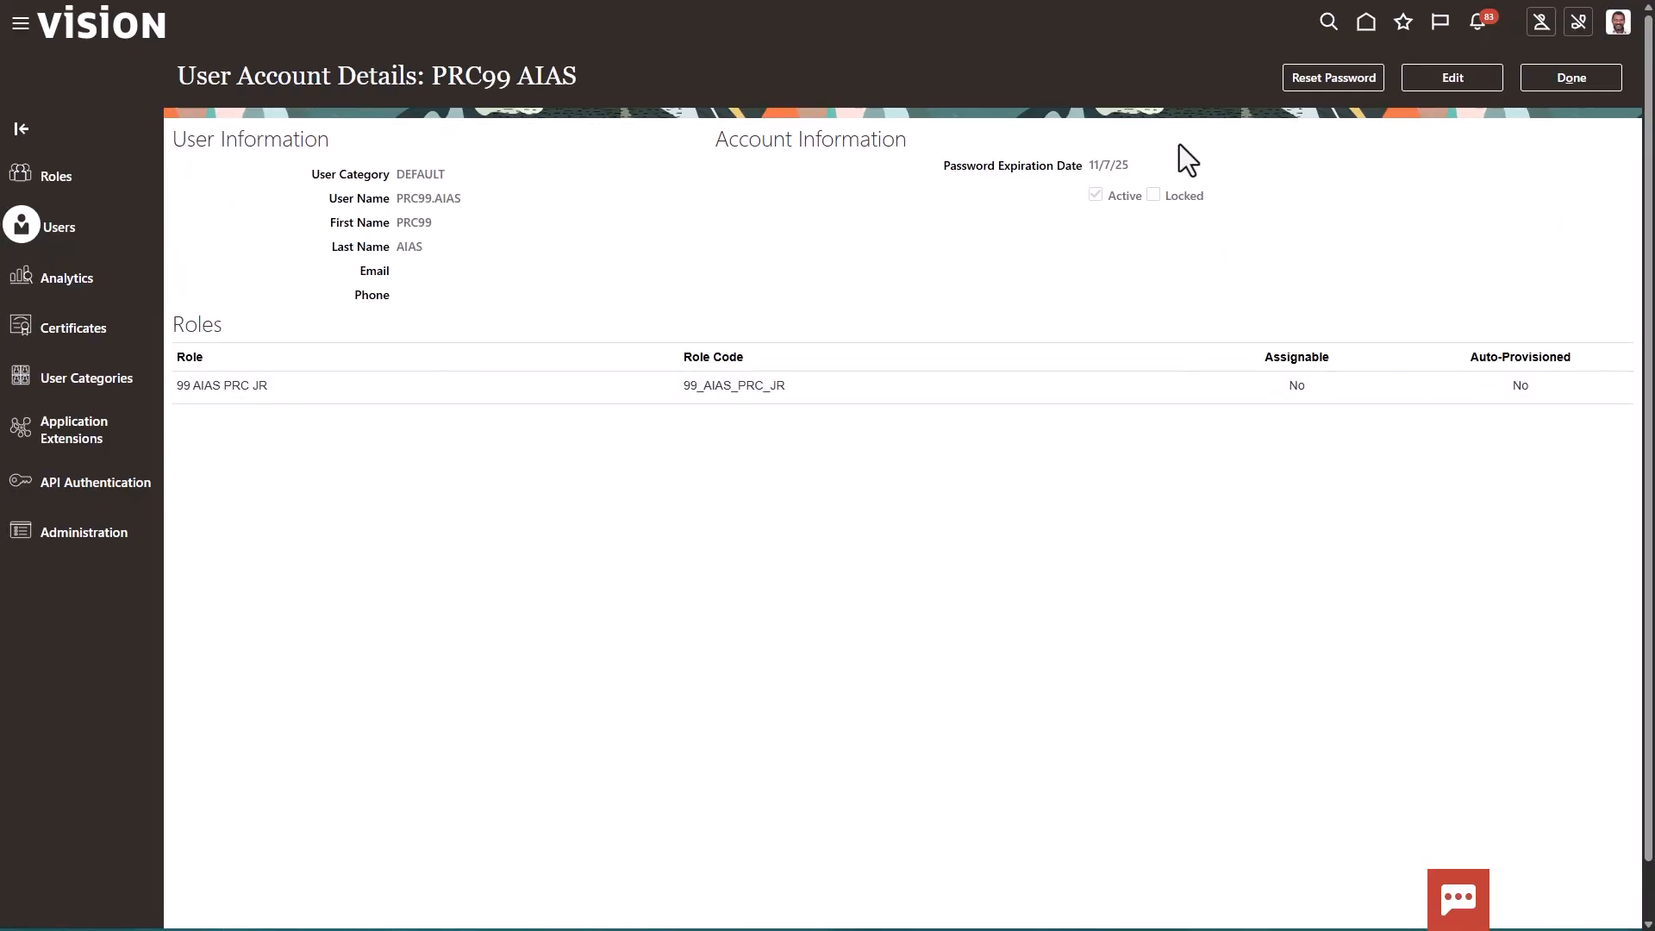
click(1571, 78)
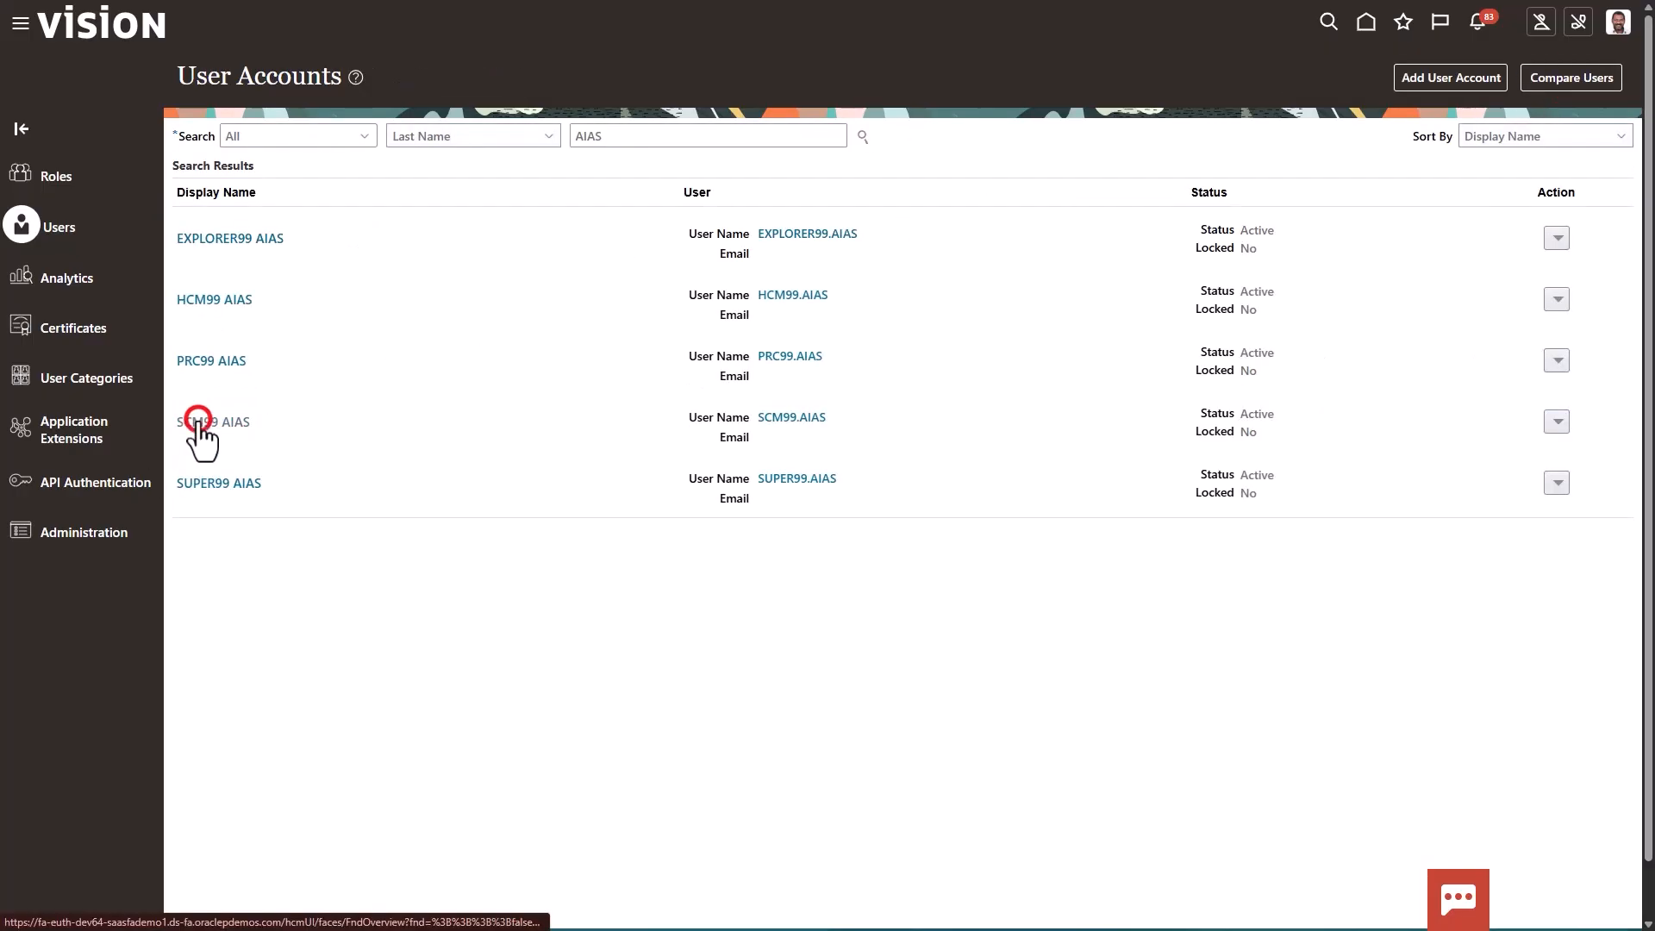
click(200, 422)
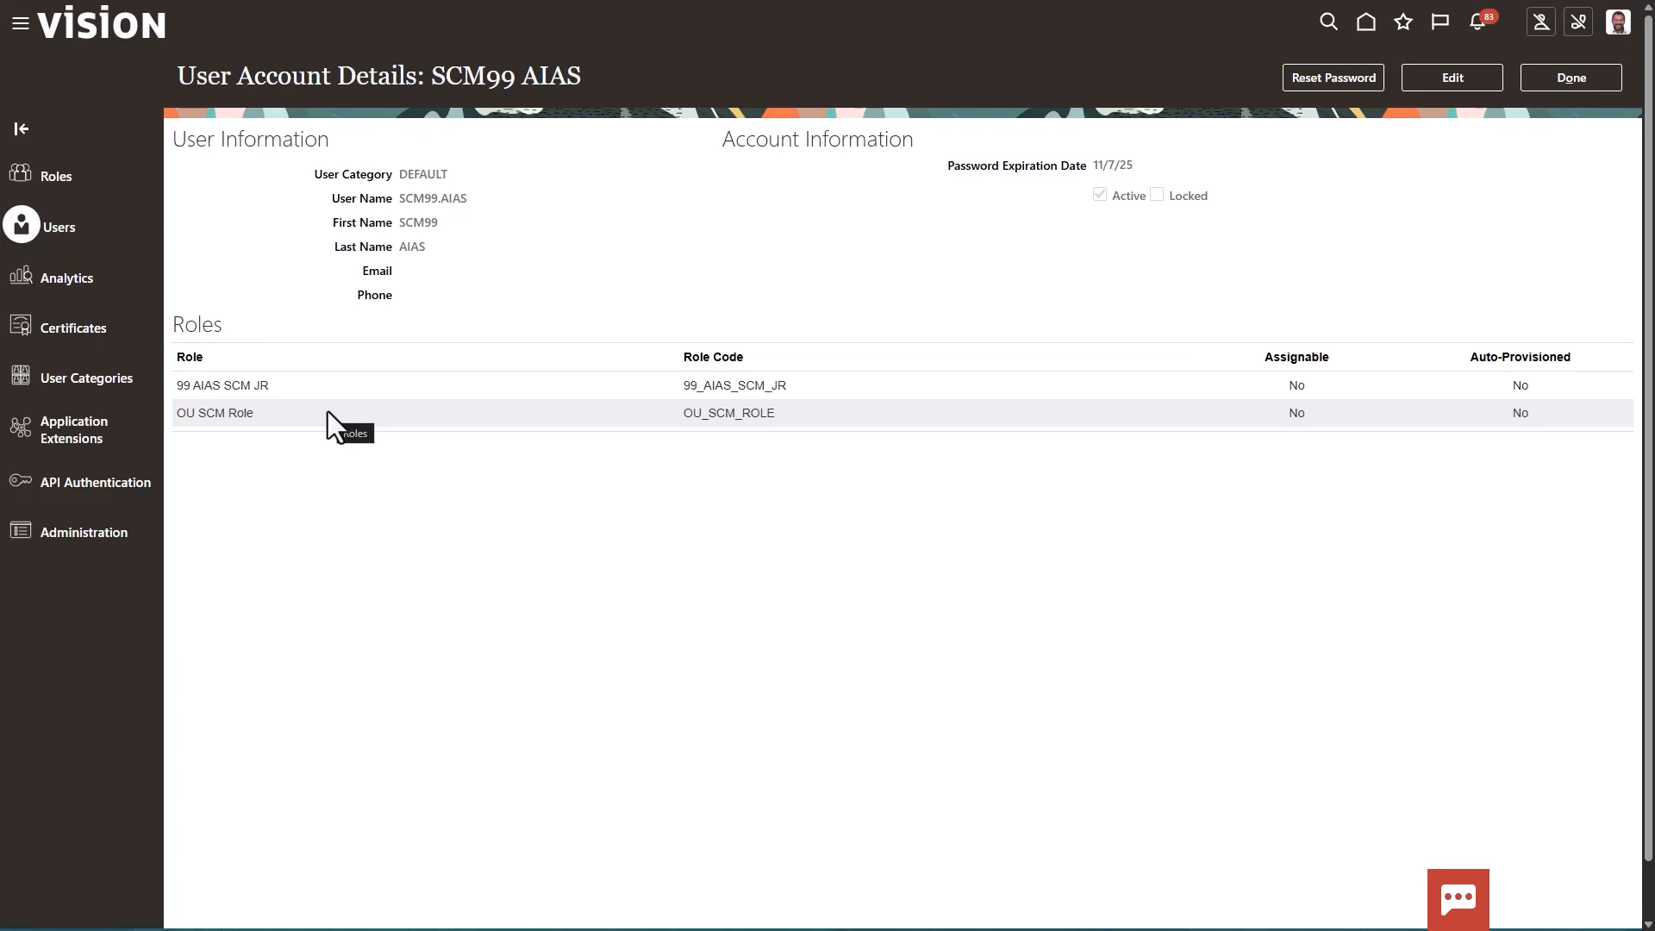
click(1530, 72)
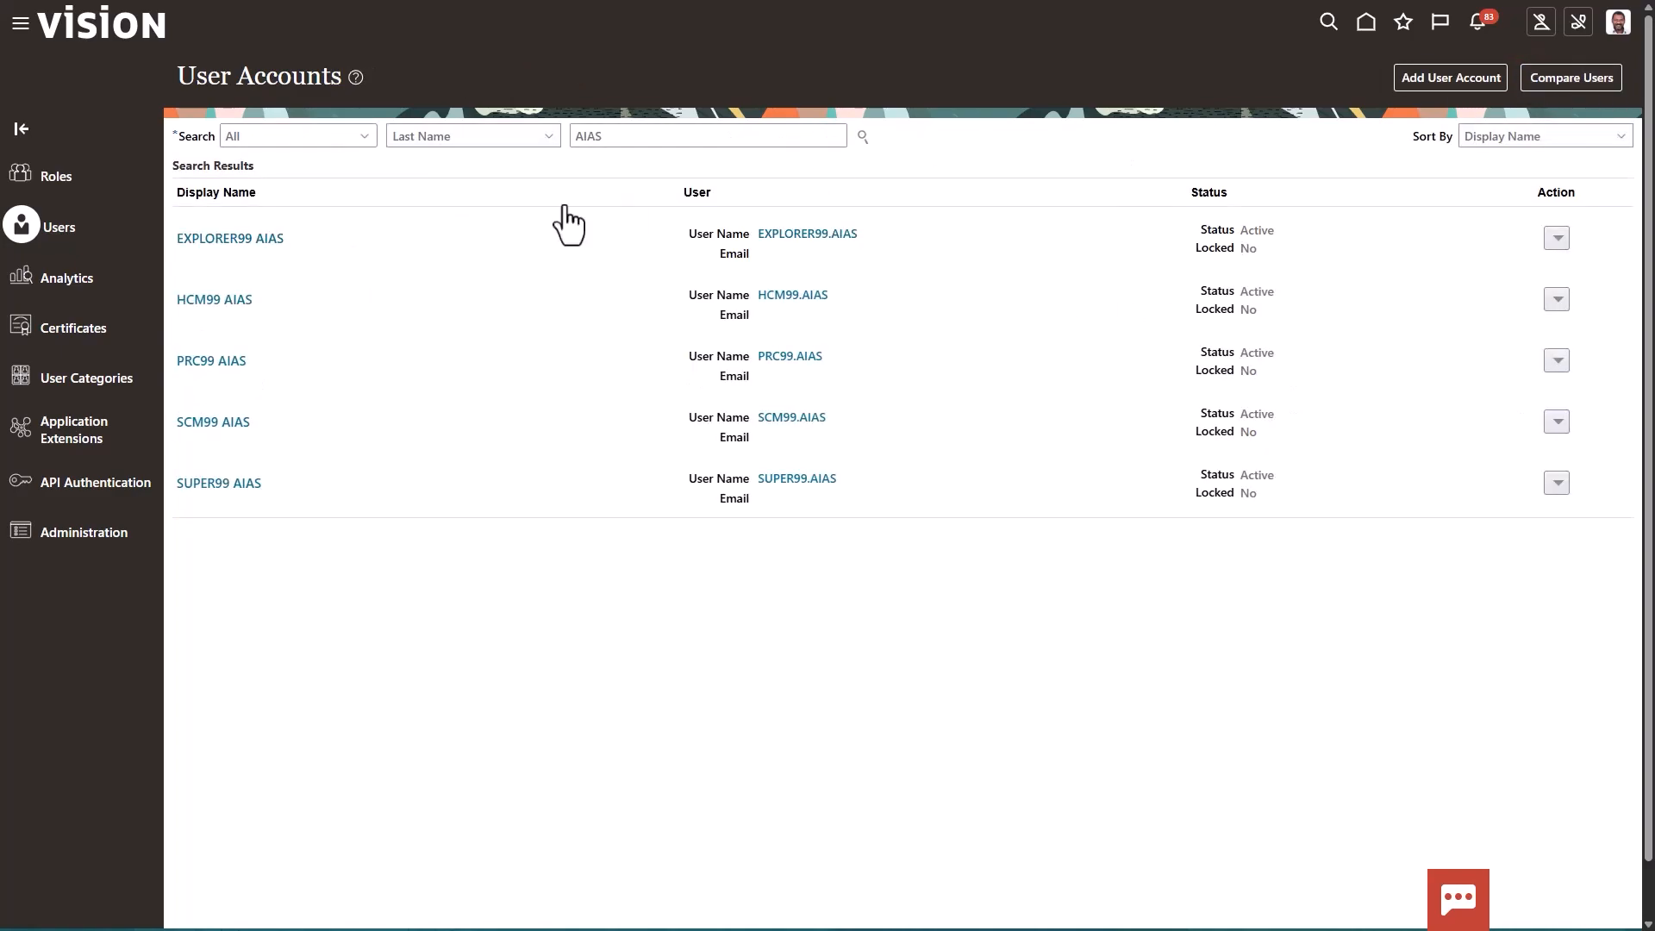
Review the roles assigned to the SUPER99 AIAS user account and return to the account list
click(223, 484)
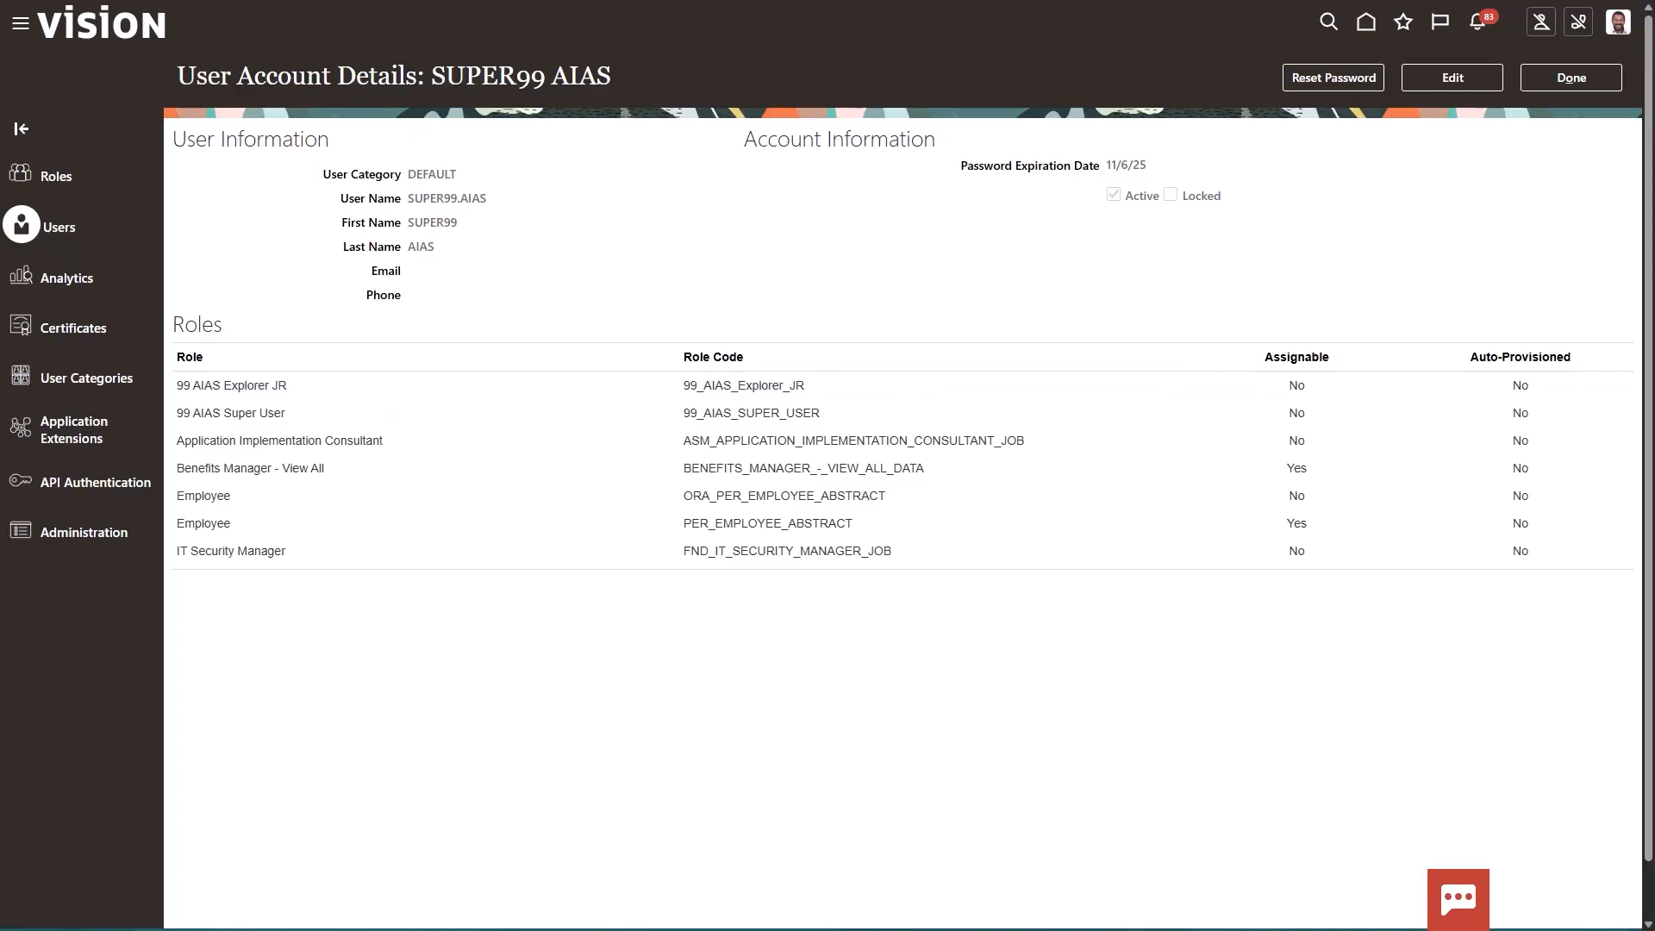
click(1548, 81)
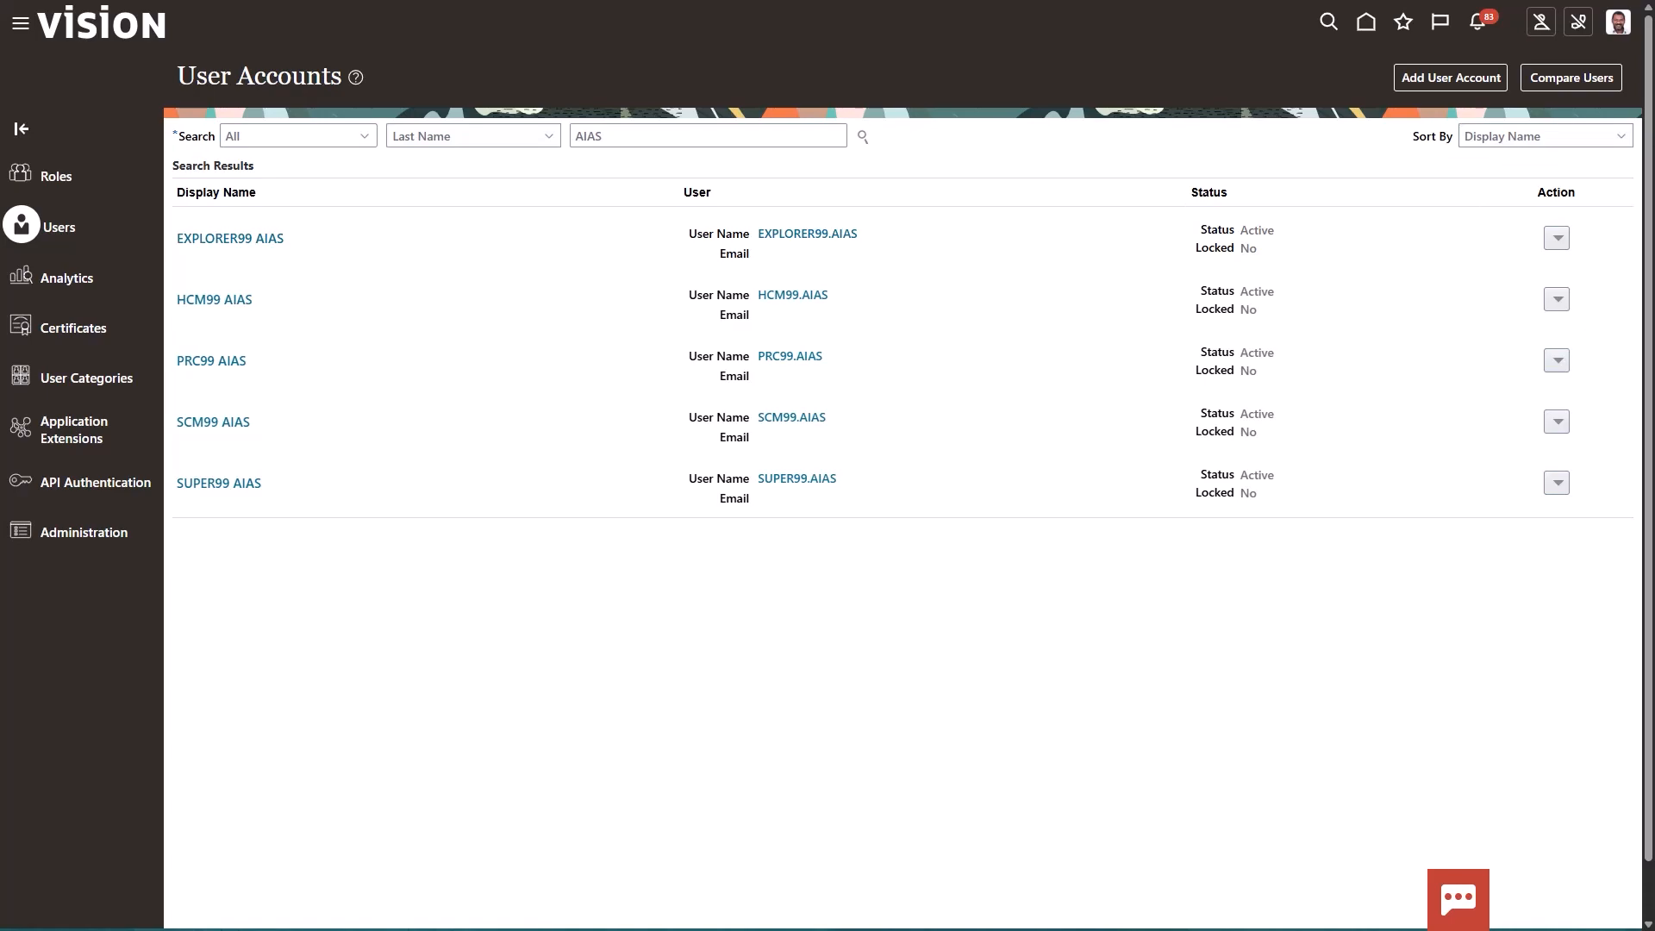
Leave the user accounts and open the Scheduled Processes overview from the Tools area
click(20, 26)
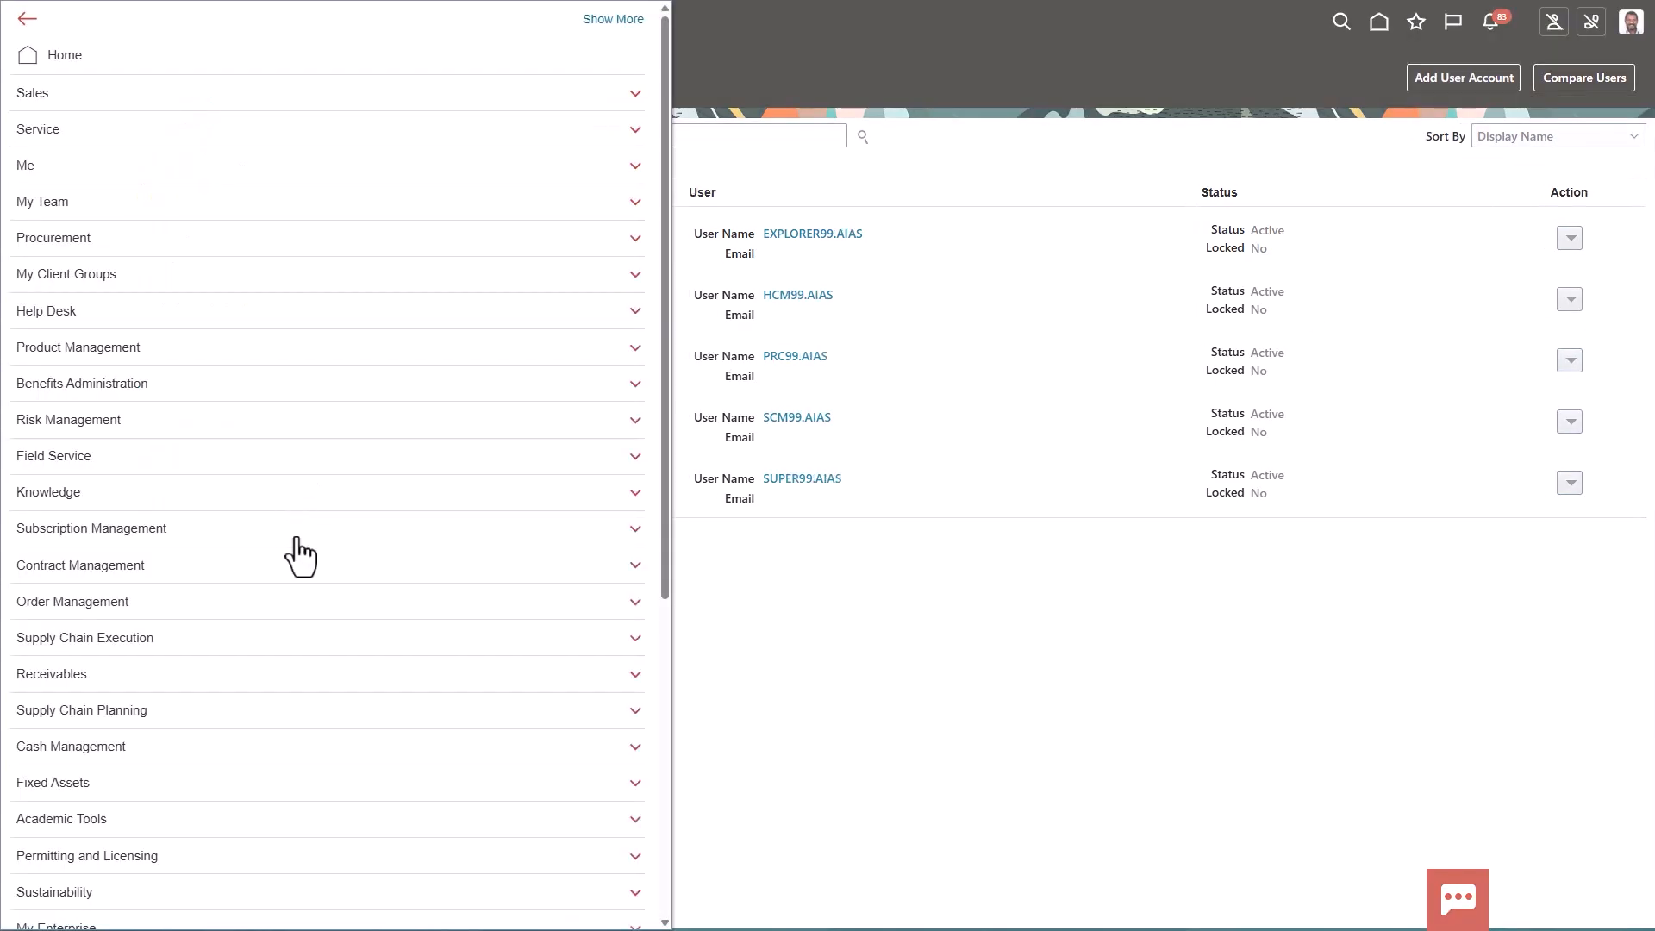
scroll(296, 451, down, 5)
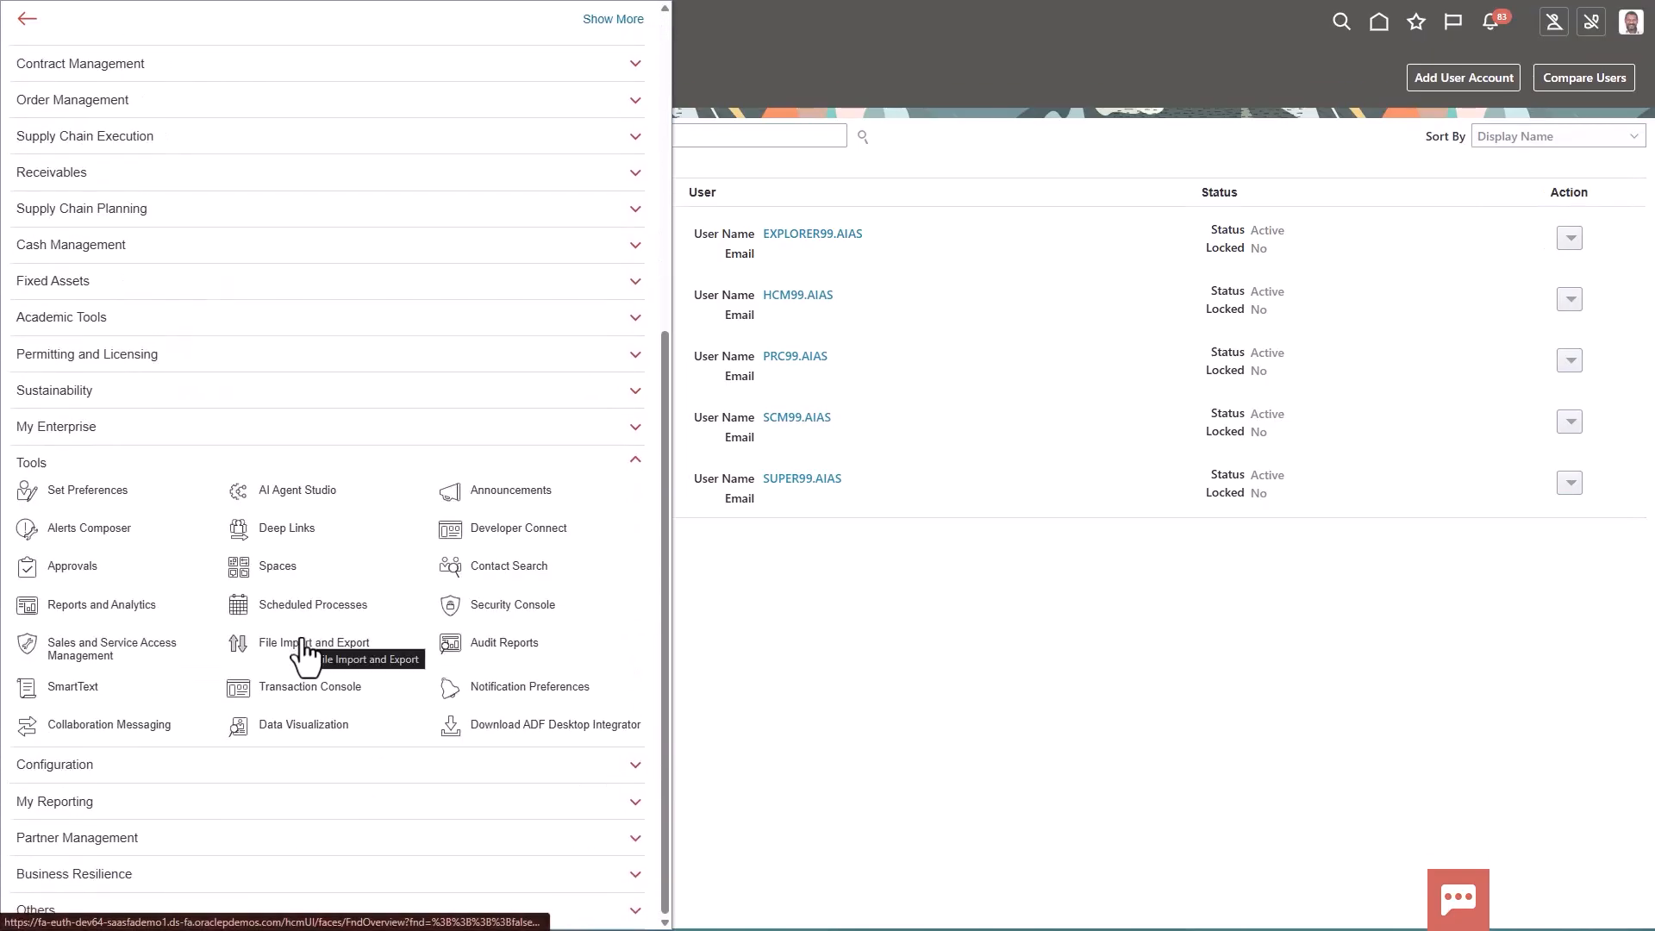
click(300, 598)
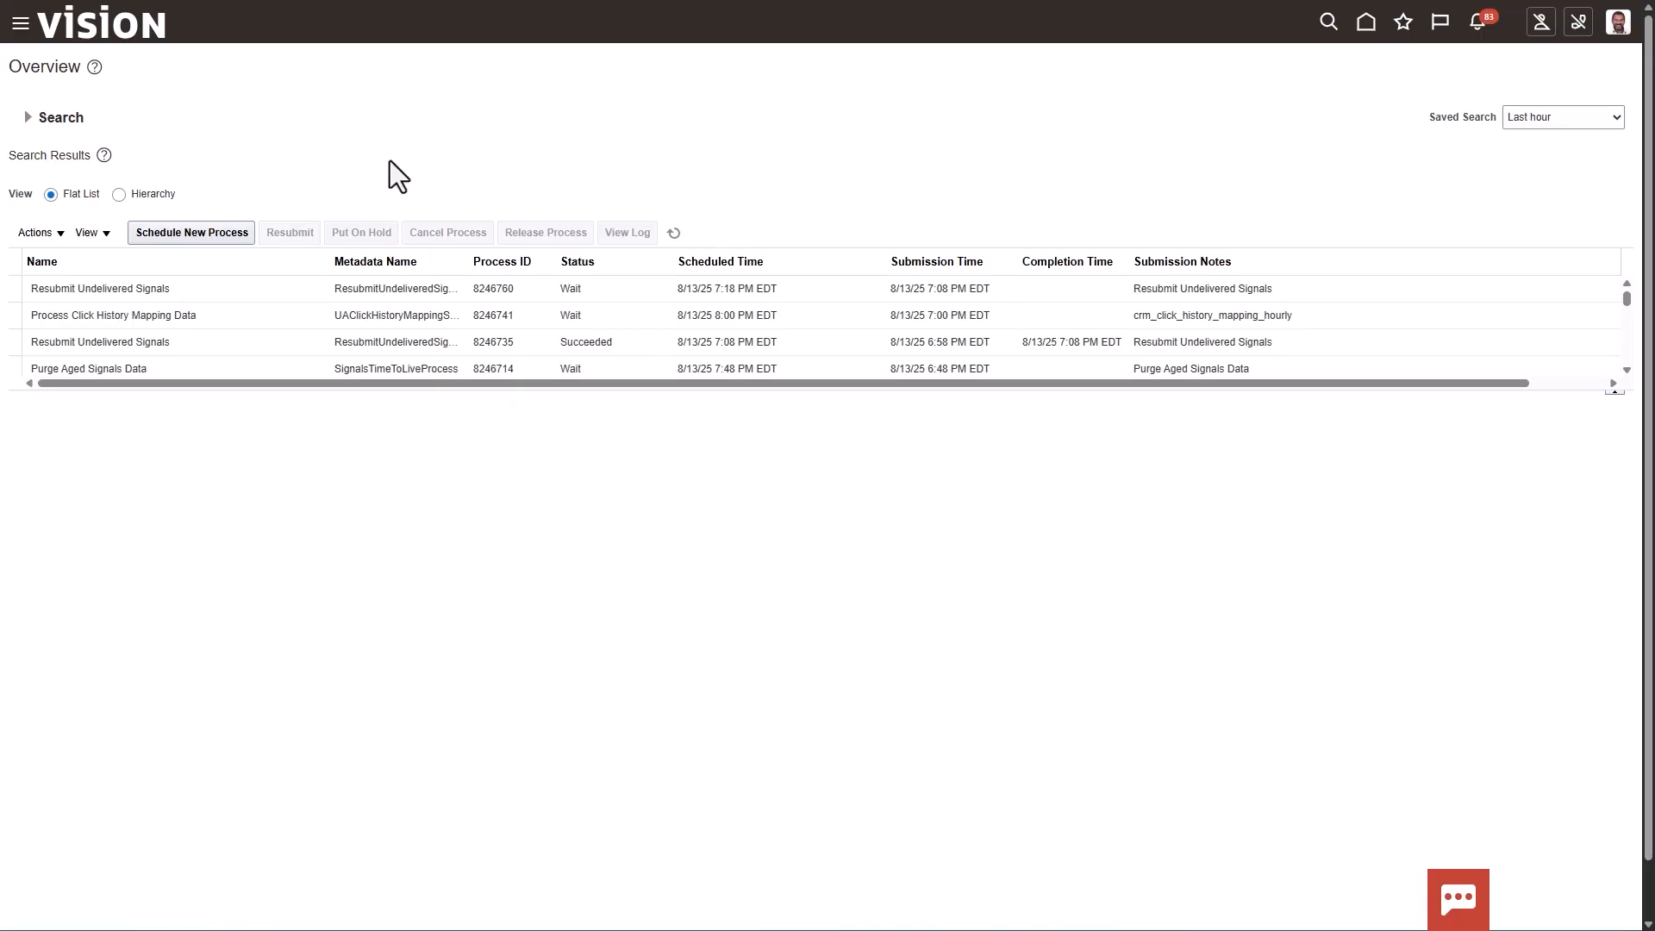
Set up a new Import Resource Application Security Data job, view its process details, and cancel it without submitting
click(174, 241)
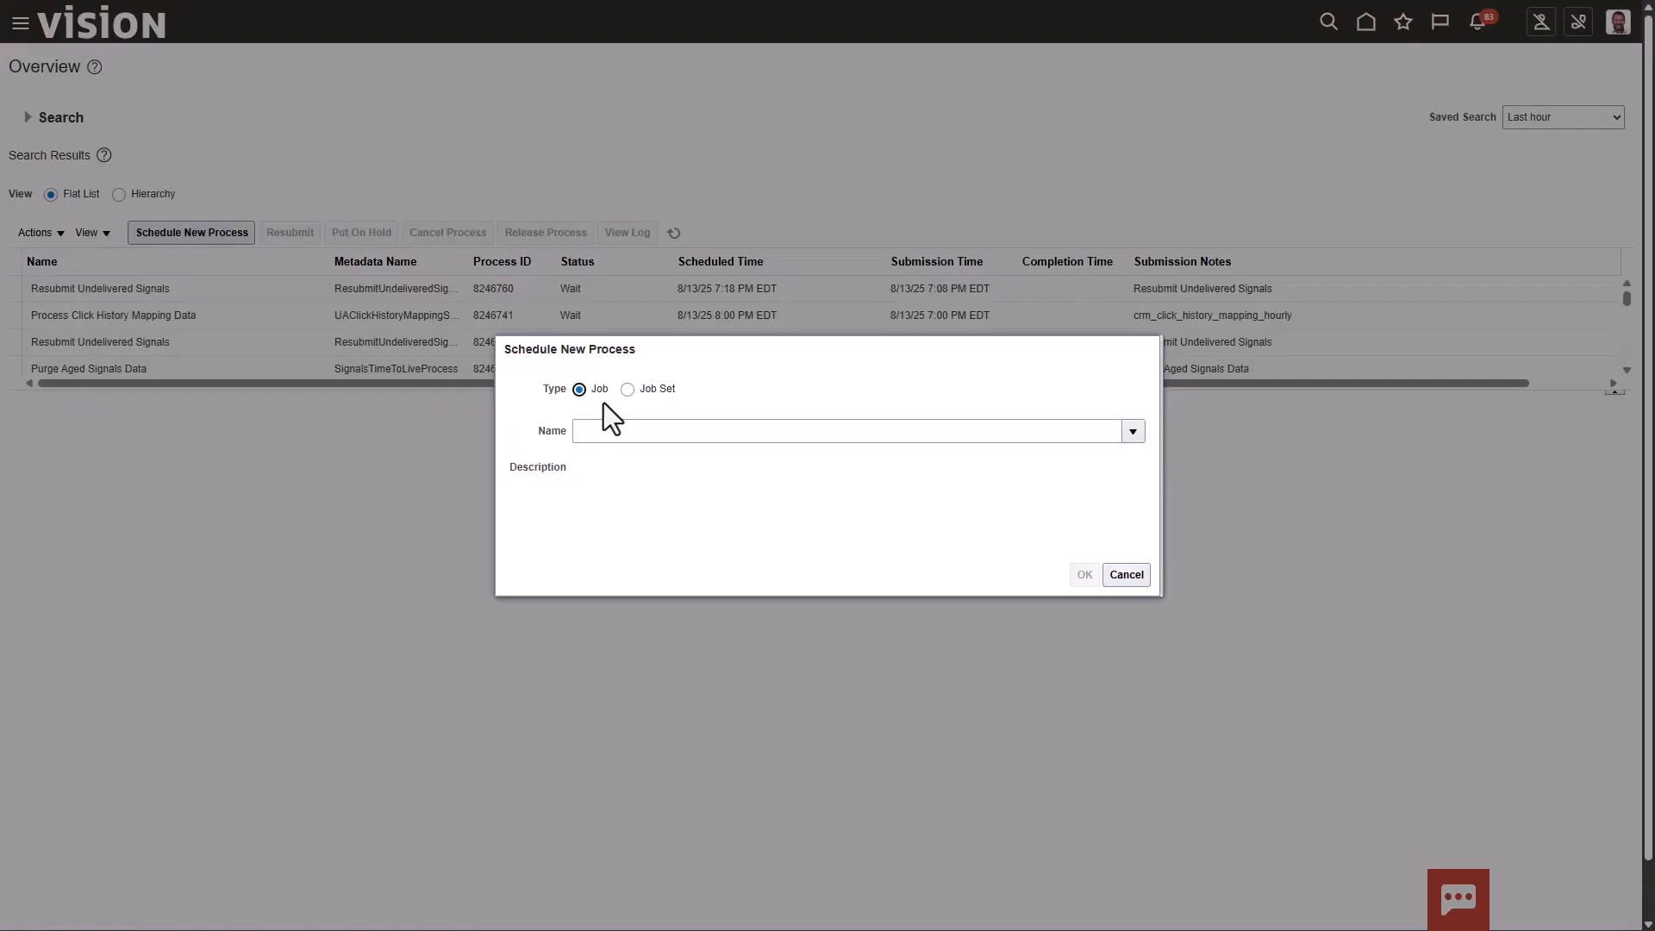
click(613, 428)
text(Import Resource Application Security Data)
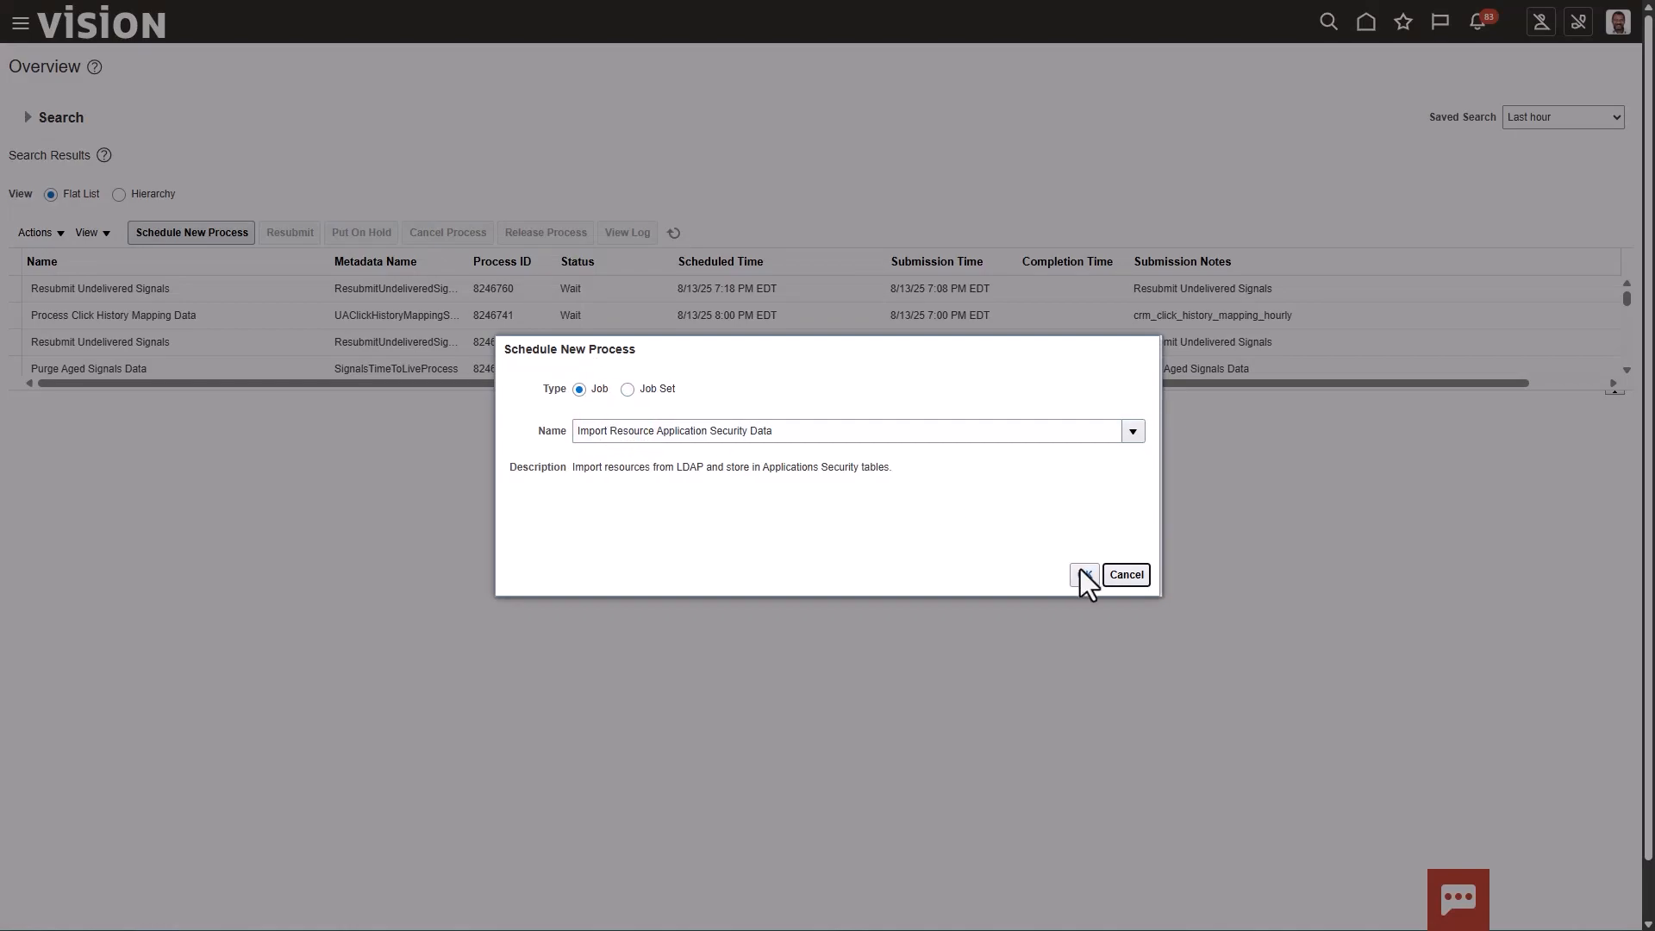
click(1083, 574)
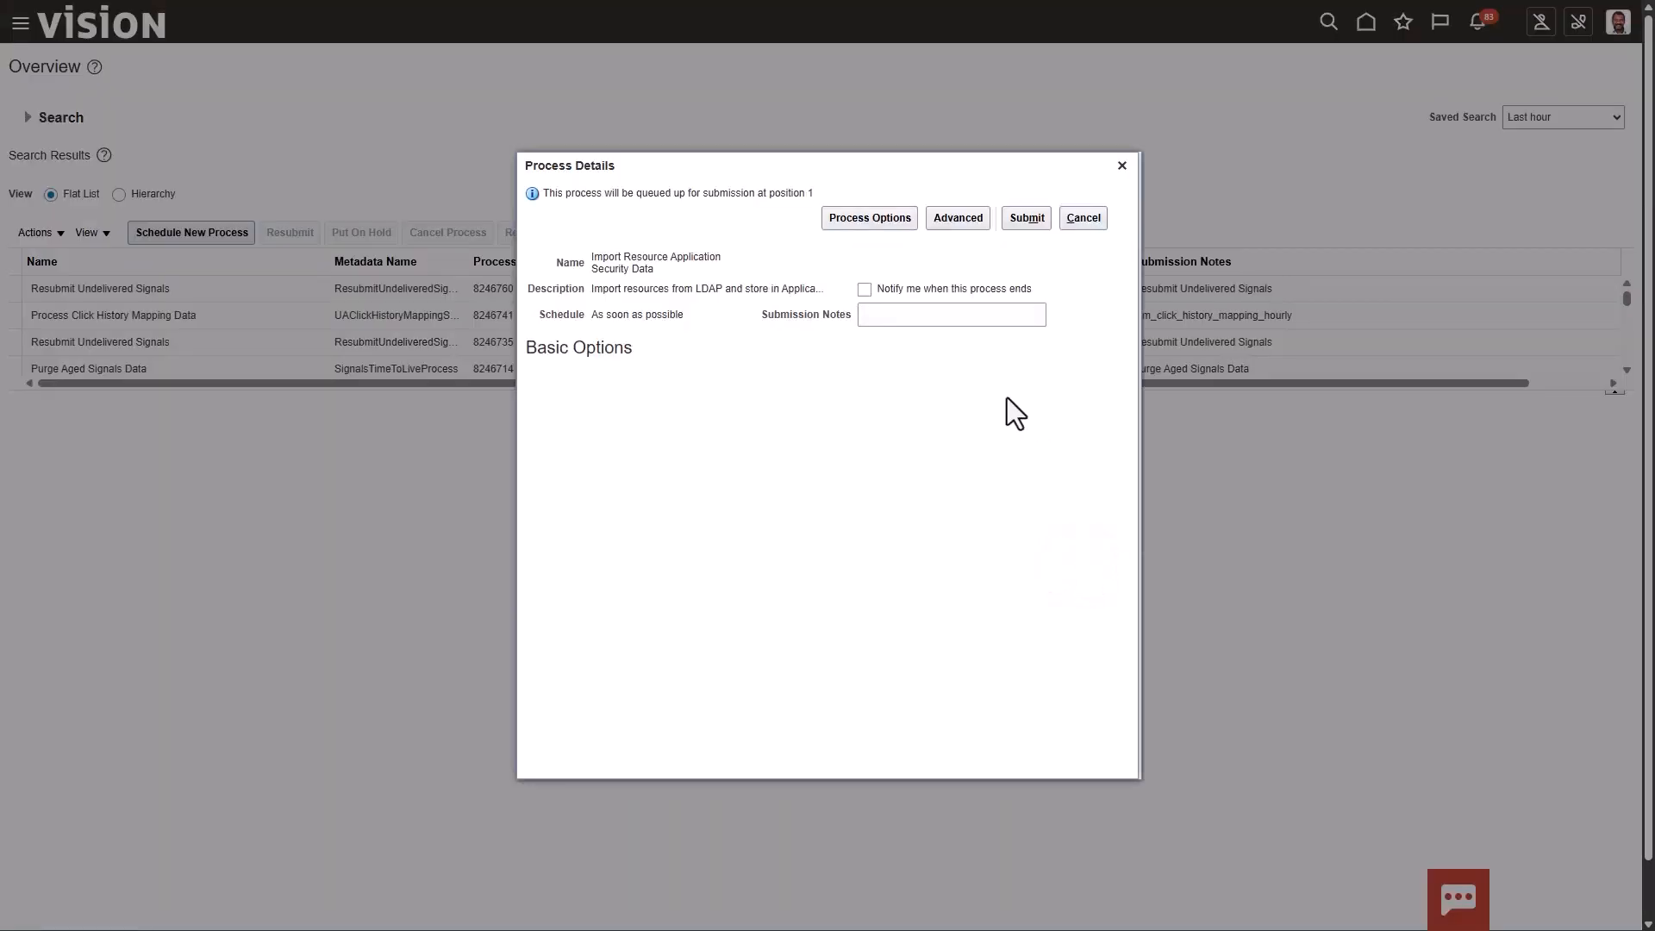
click(1083, 218)
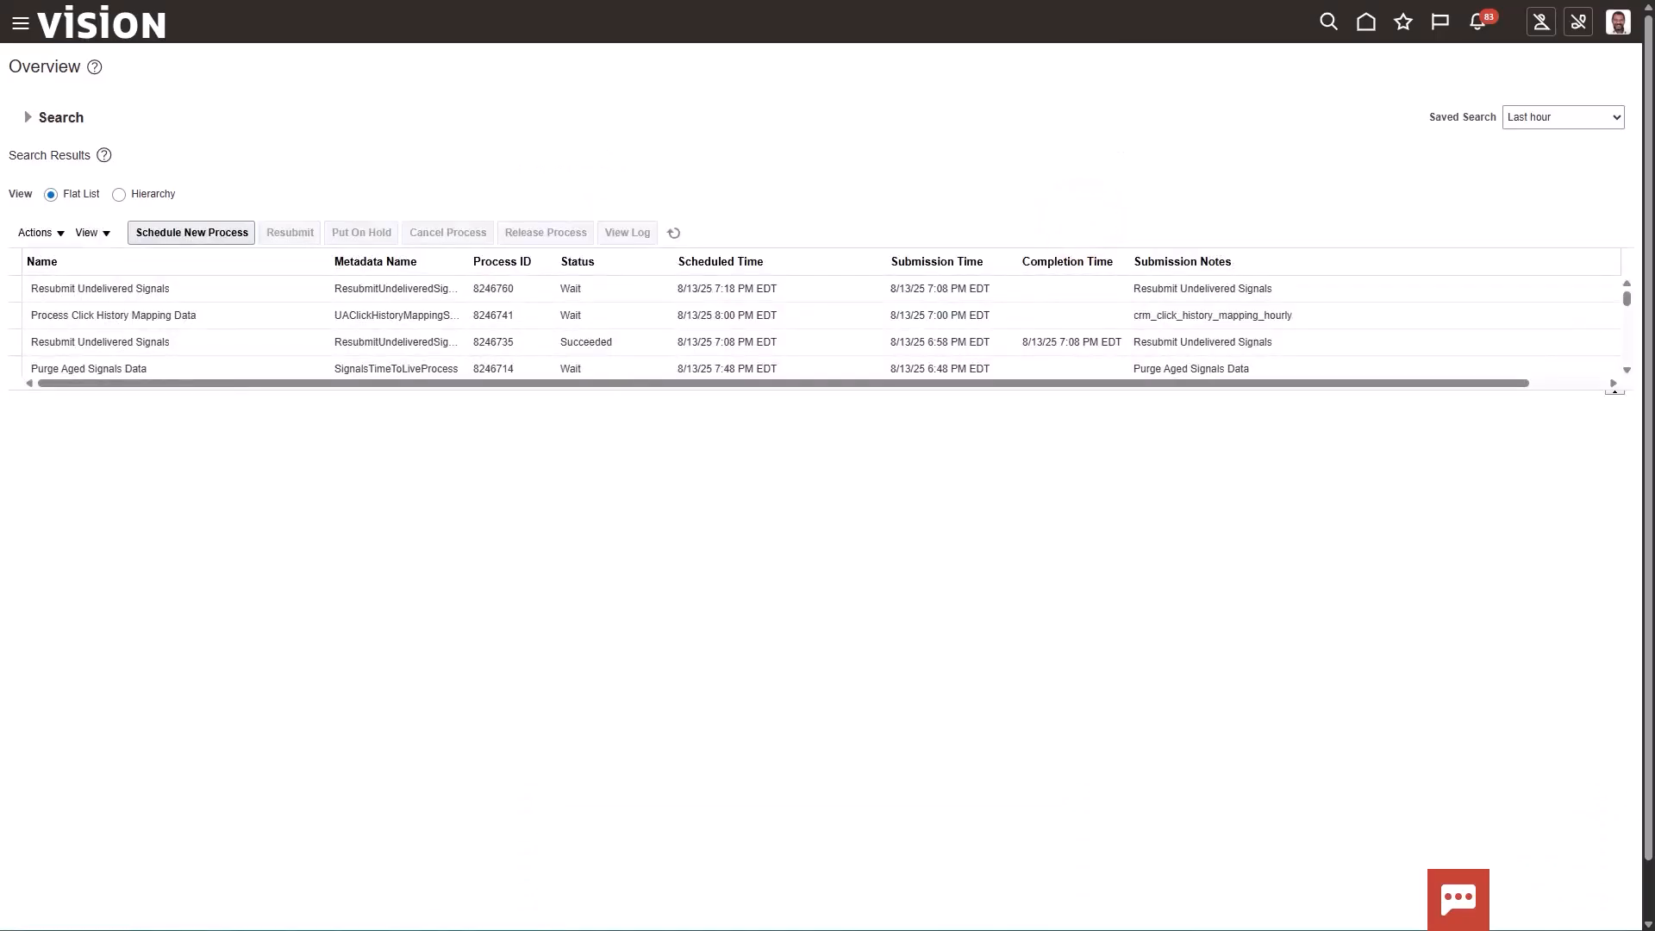
Start scheduling a new job for the Import User and Role Application Security Data process and accept the selection
click(184, 230)
drag(810, 418, 630, 422)
triple_click(671, 430)
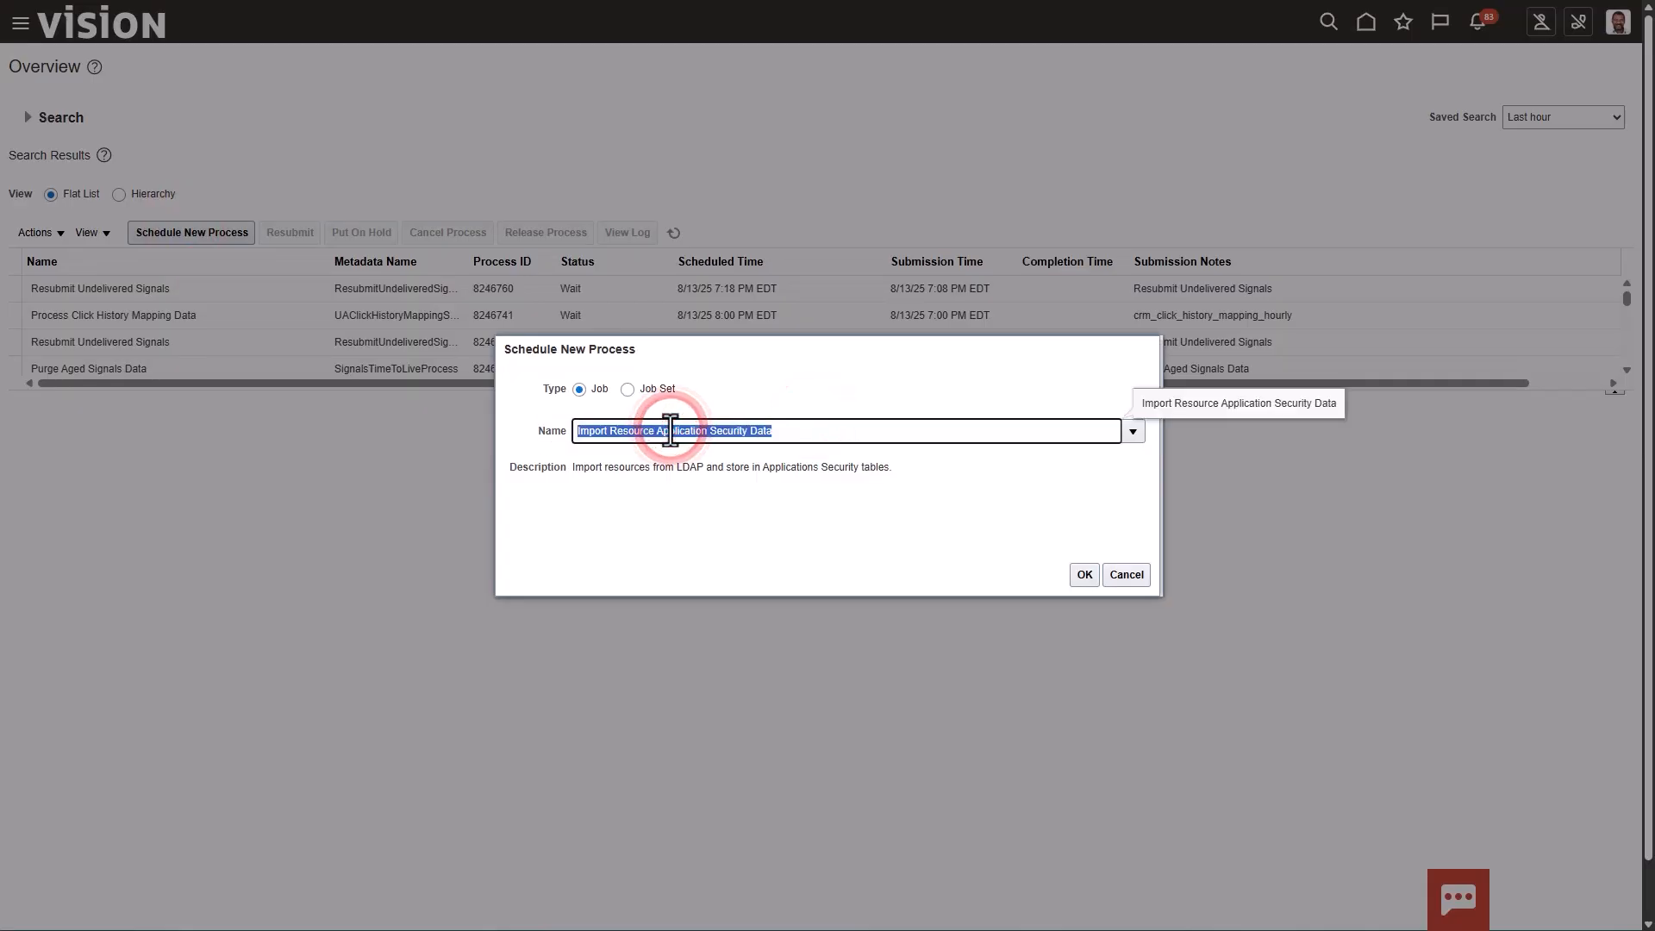
text(Import User and Role Application Security Data)
key(Tab)
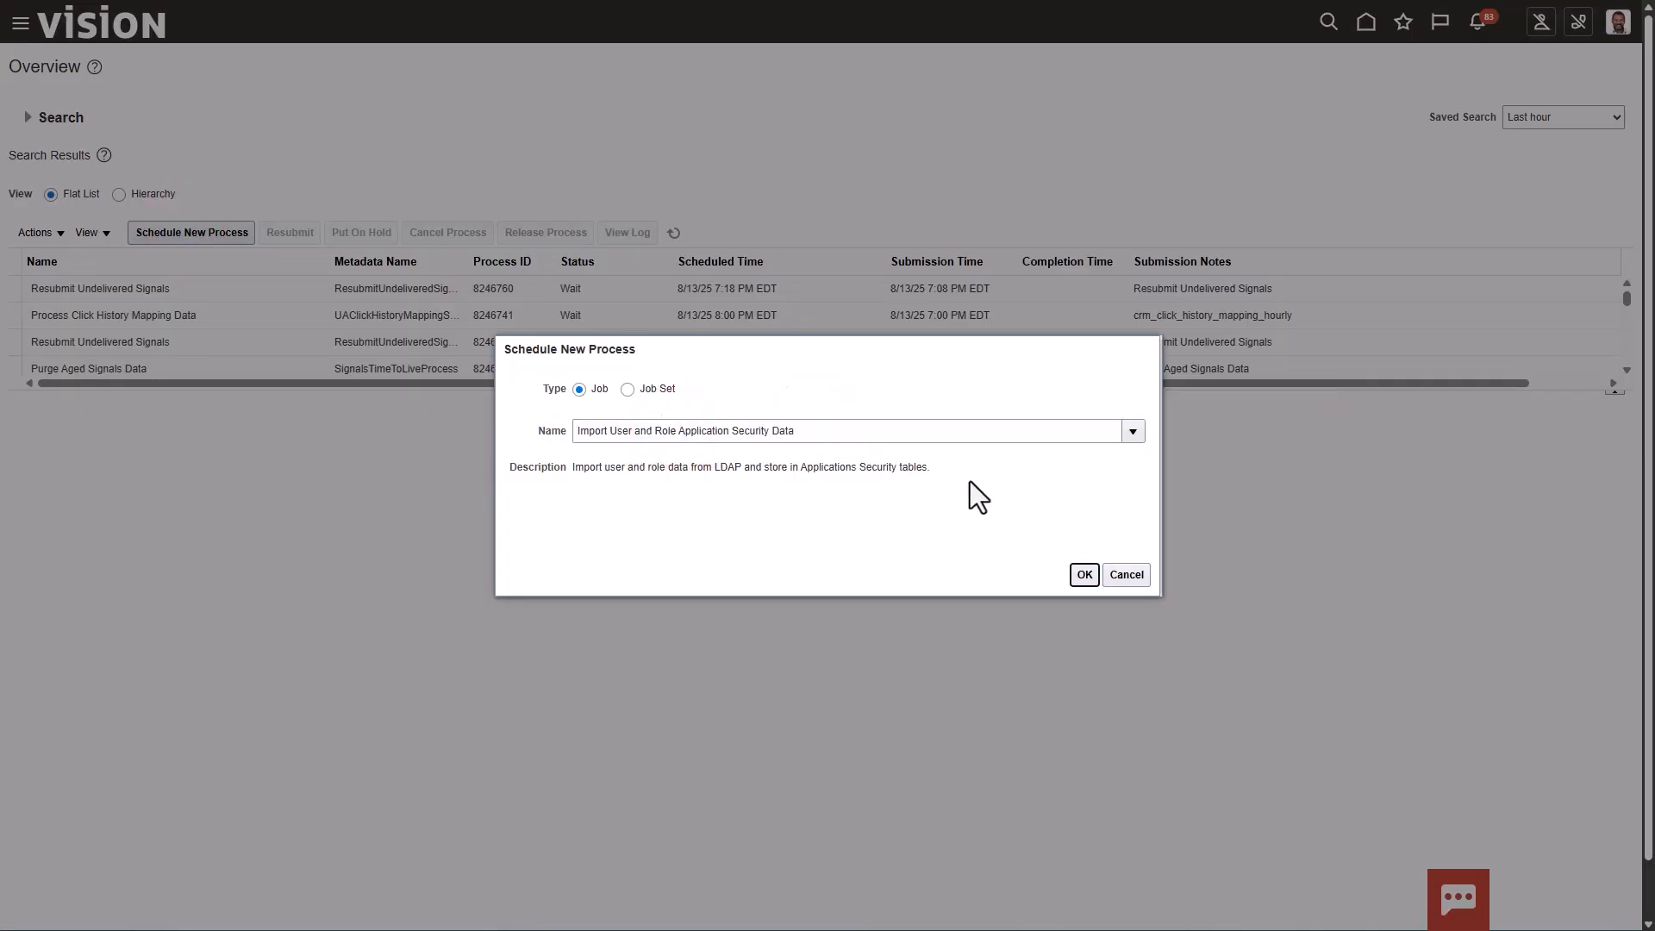
click(1084, 575)
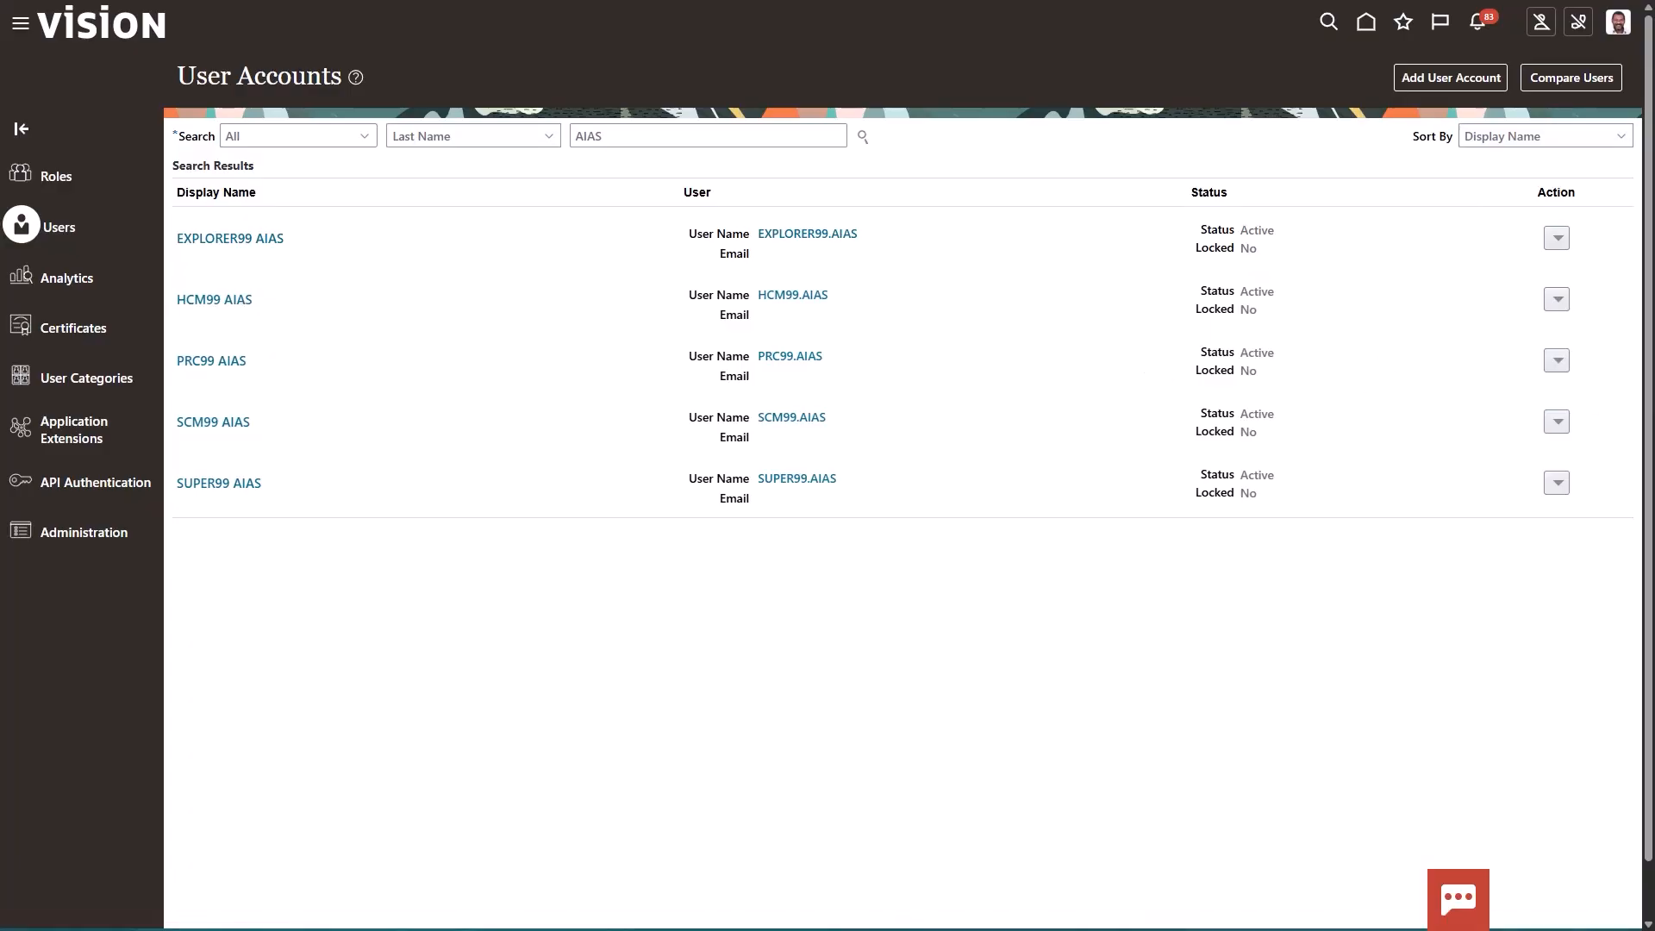
Switch to the other browser window, sign in to Oracle Cloud as HCM99.AIAS with the account password, and save the password
key(alt+Tab)
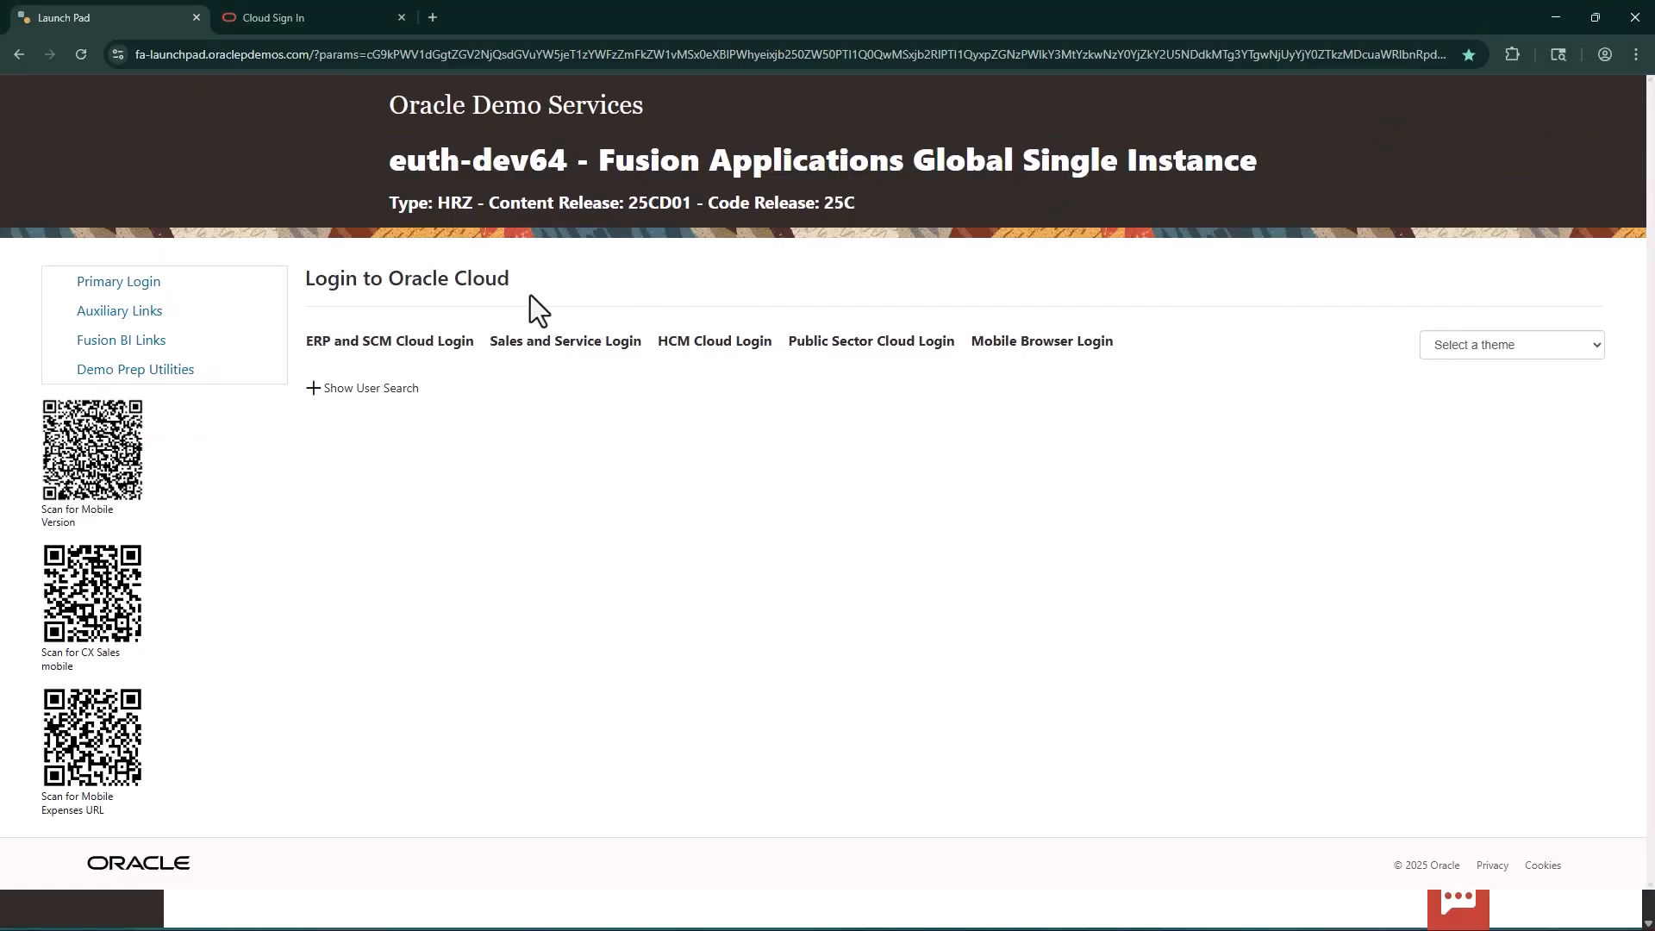
click(283, 17)
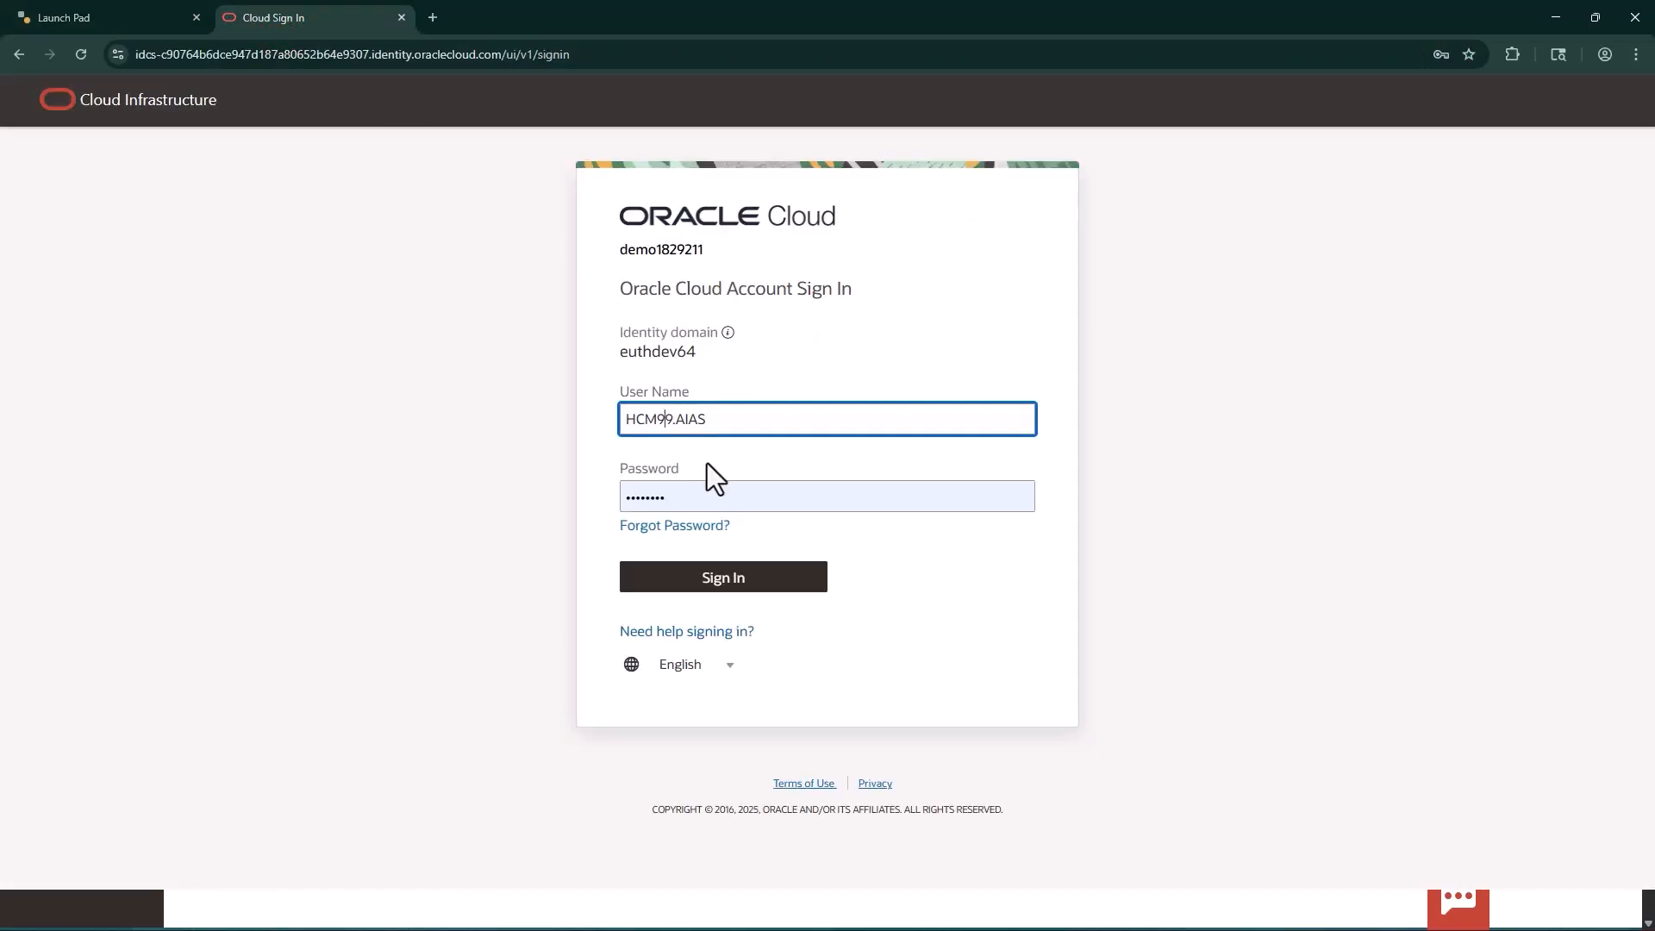
click(730, 576)
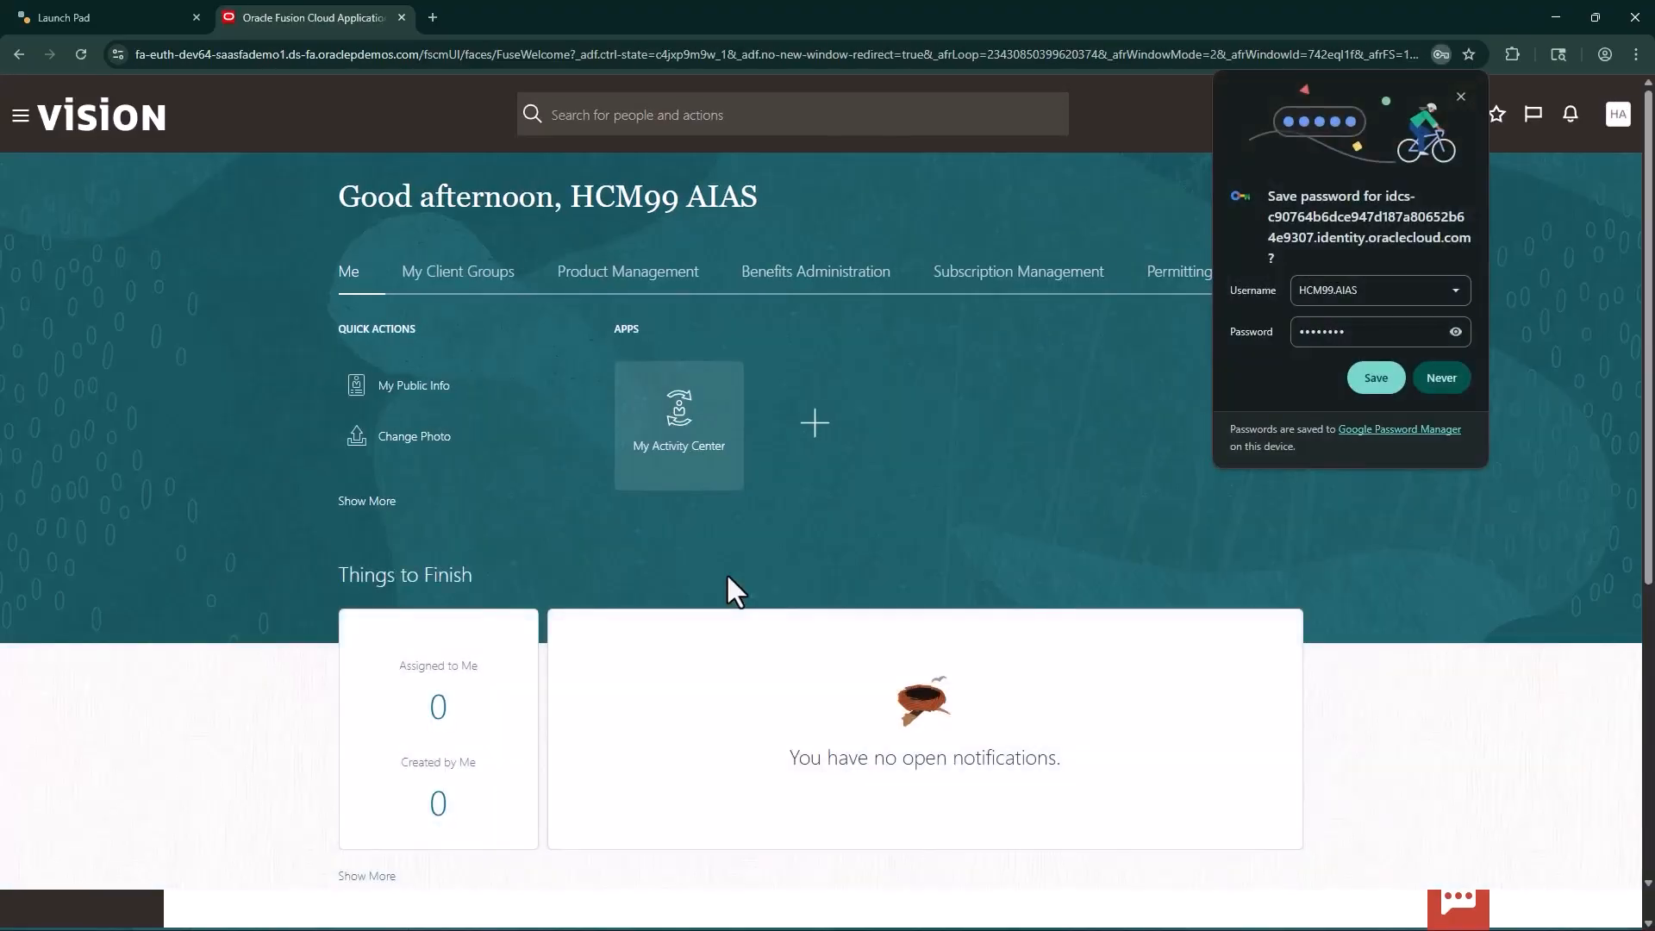
click(1376, 379)
Open AI Agent Studio as the HCM user and examine which product families and products its agent templates belong to
click(21, 115)
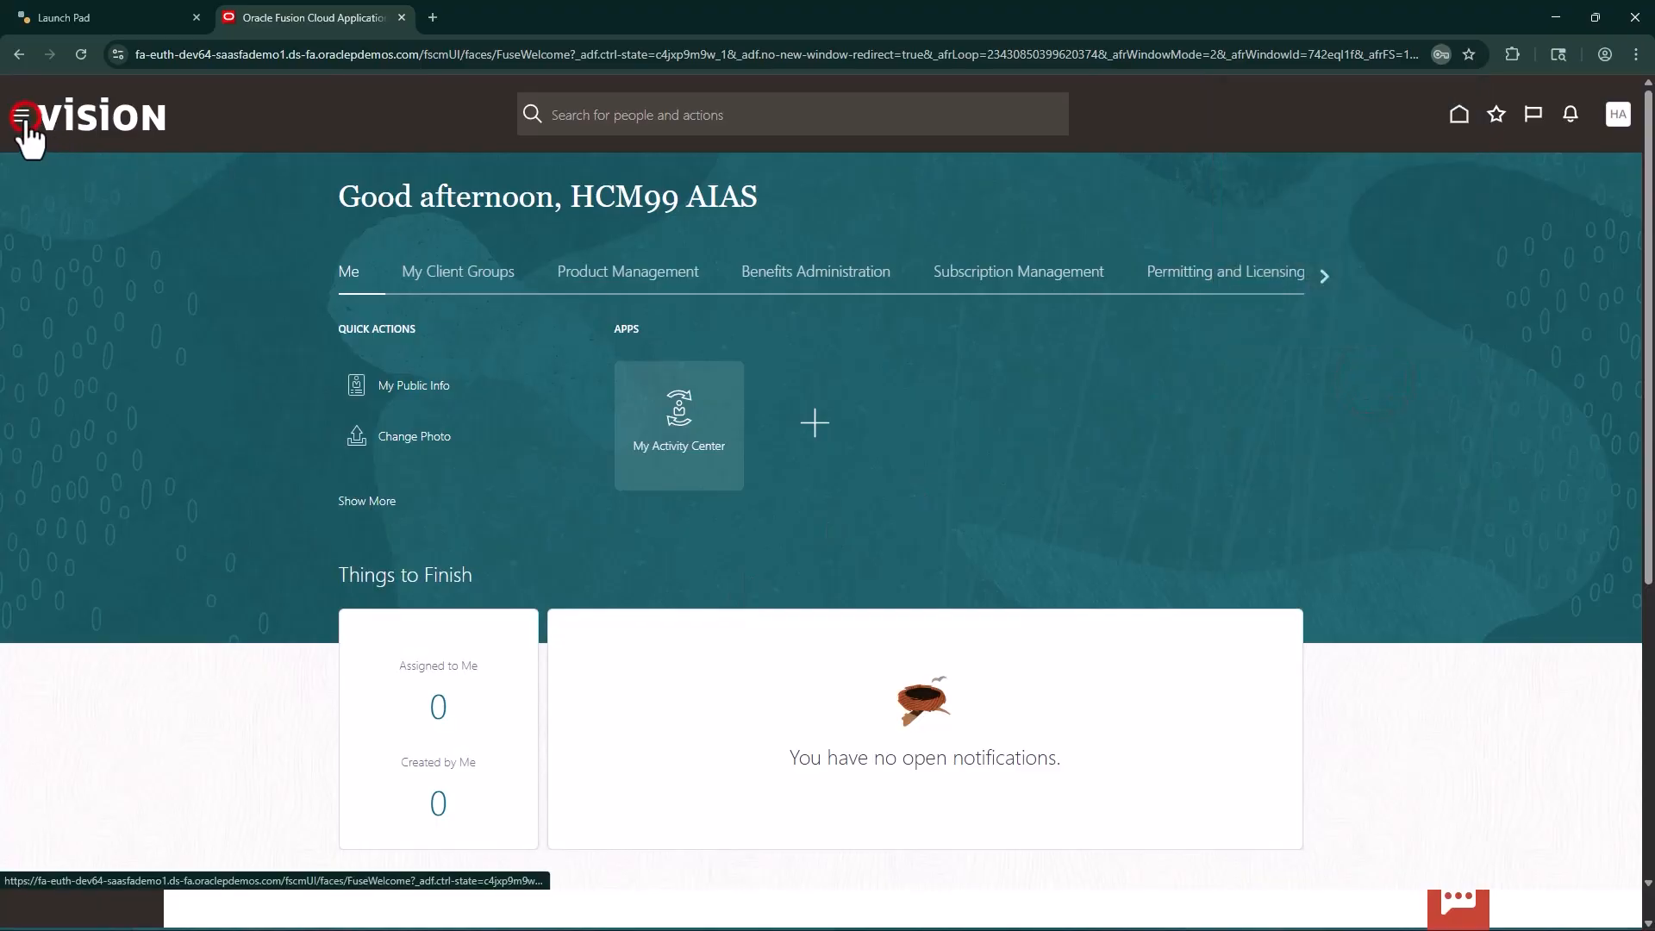
click(58, 390)
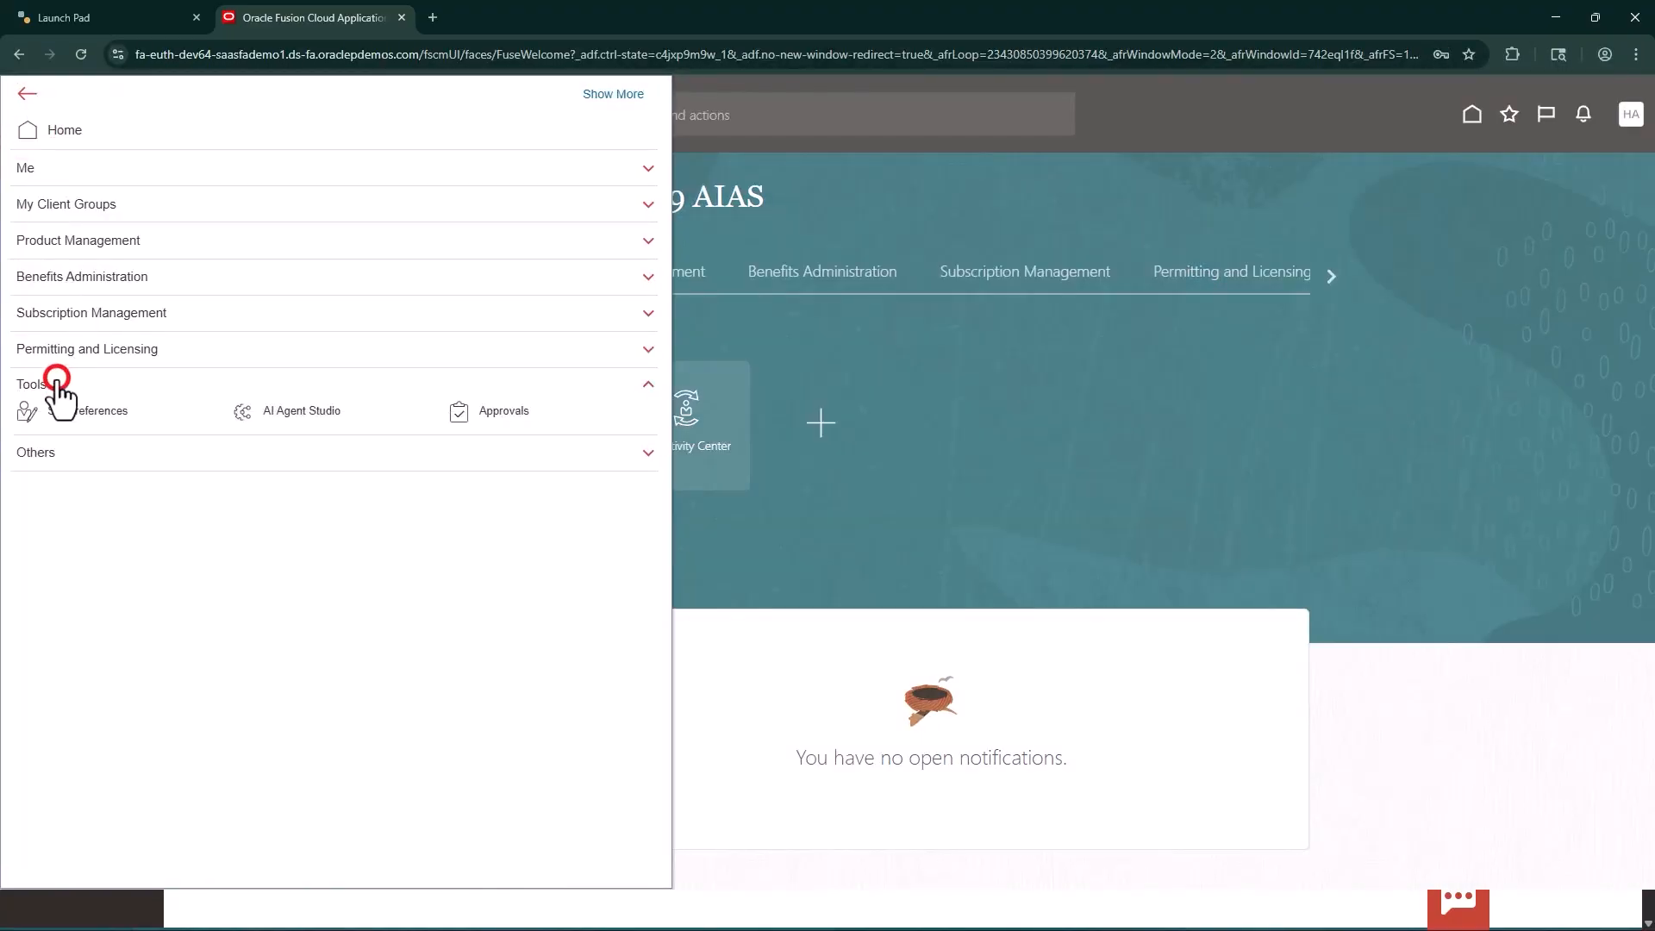
click(326, 417)
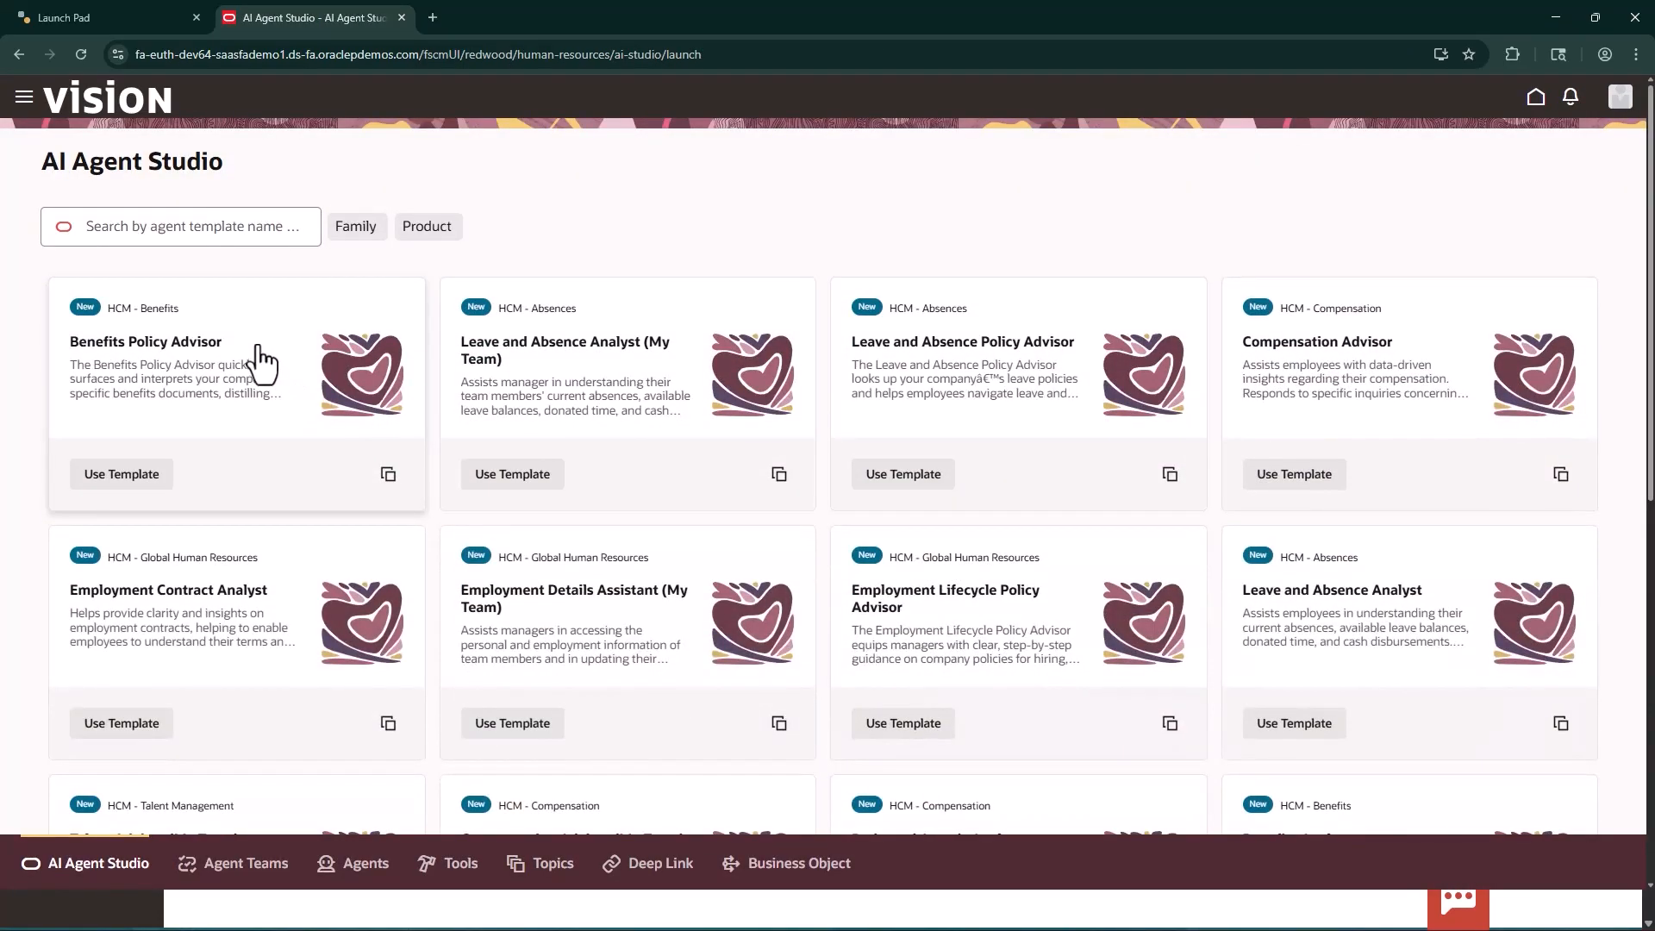
scroll(1047, 595, down, 5)
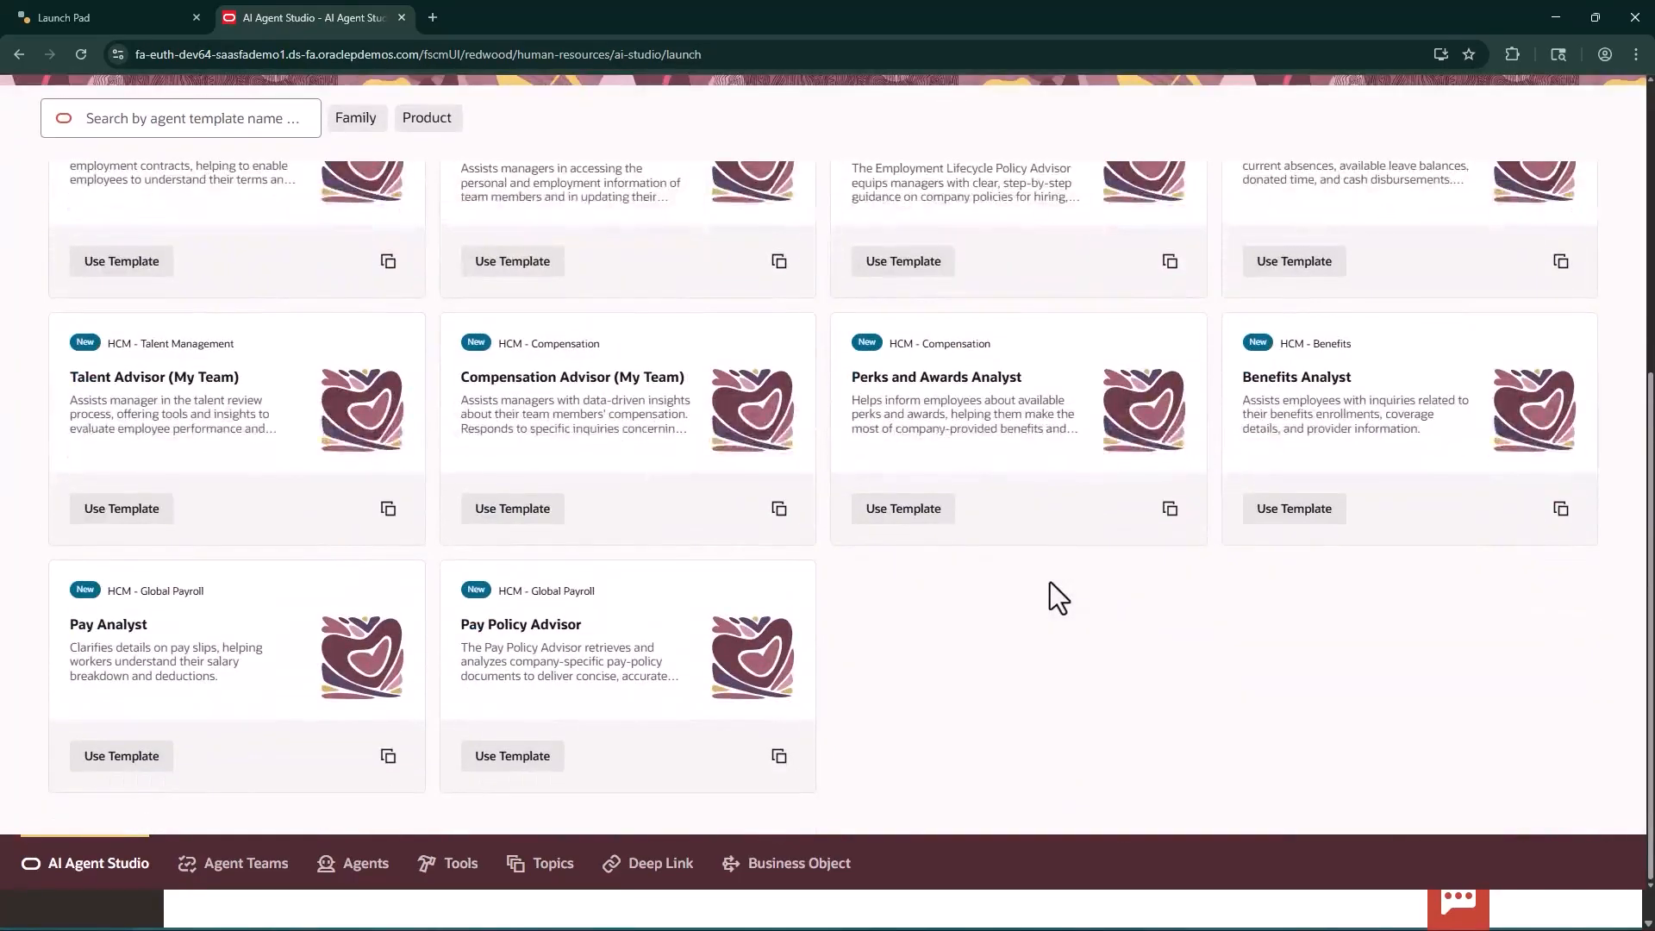
scroll(1050, 582, up, 4)
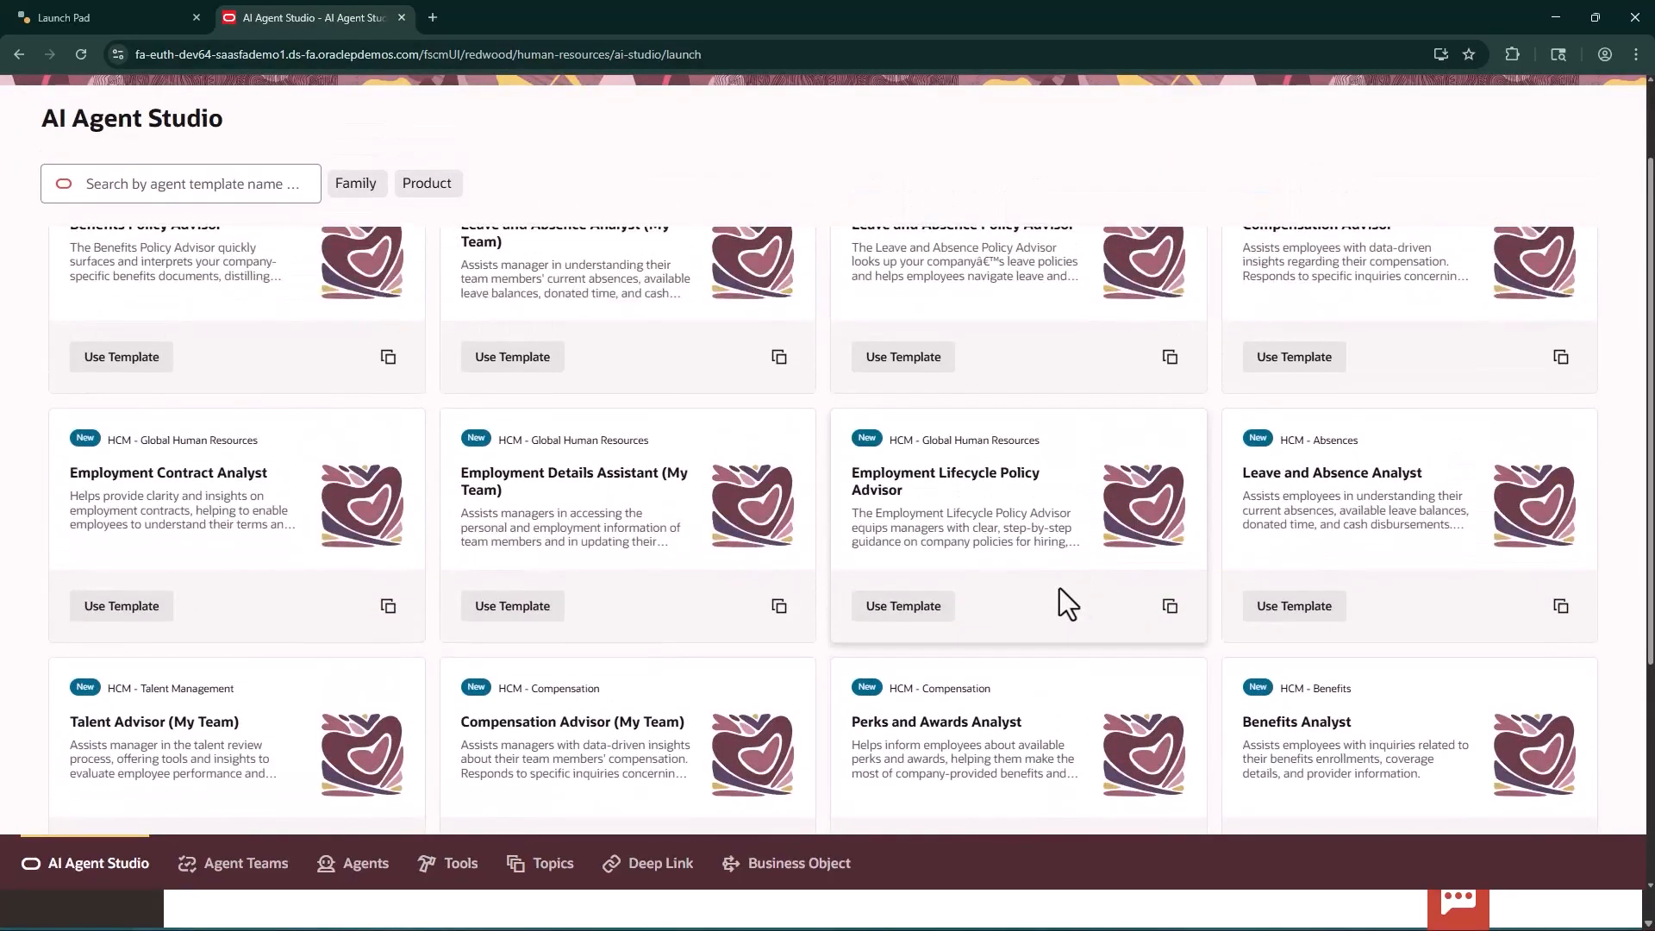
scroll(1059, 590, up, 2)
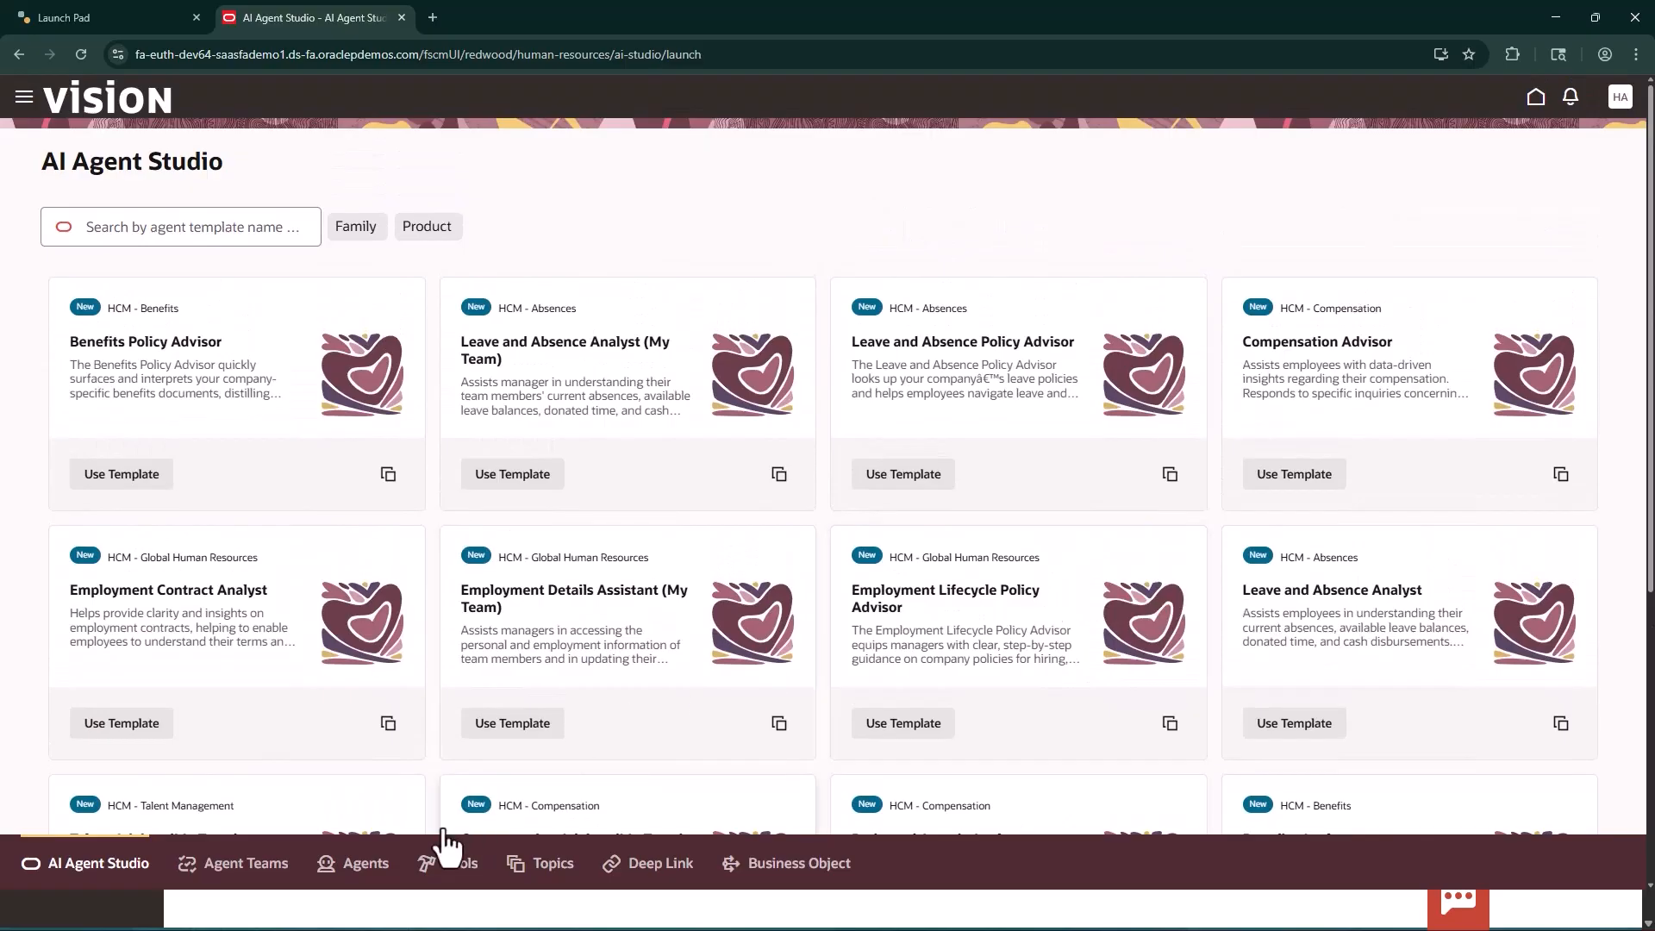
Open the published agent teams and examine the family and product of the teams this HCM user can access
click(259, 871)
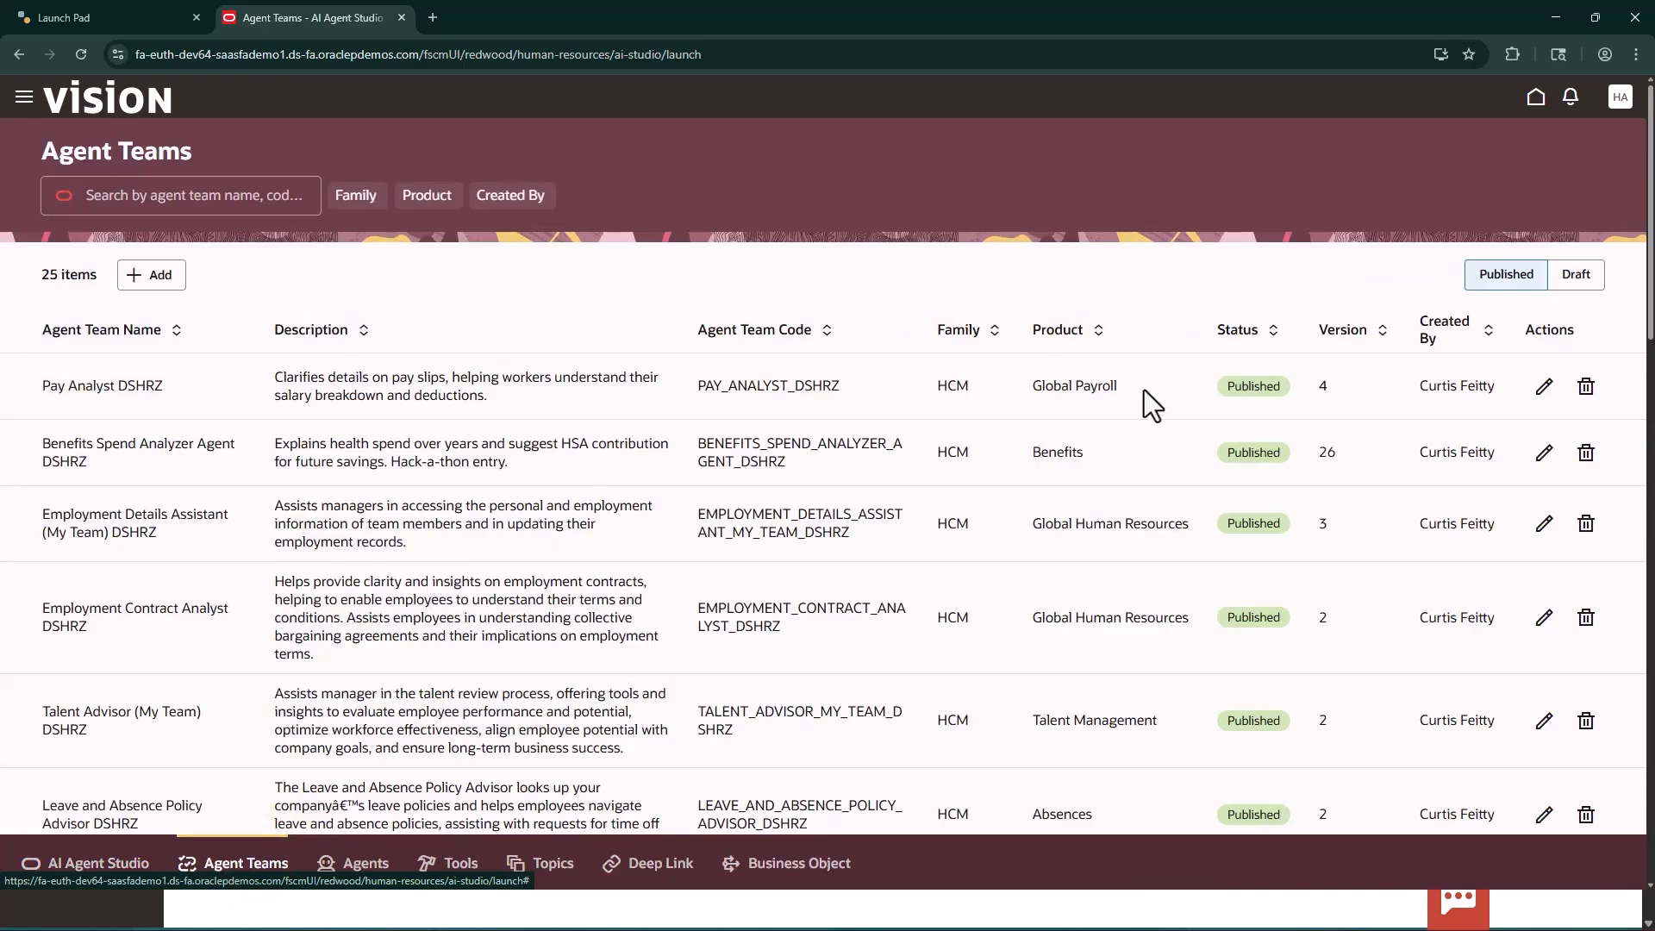
scroll(970, 388, down, 2)
scroll(965, 419, down, 10)
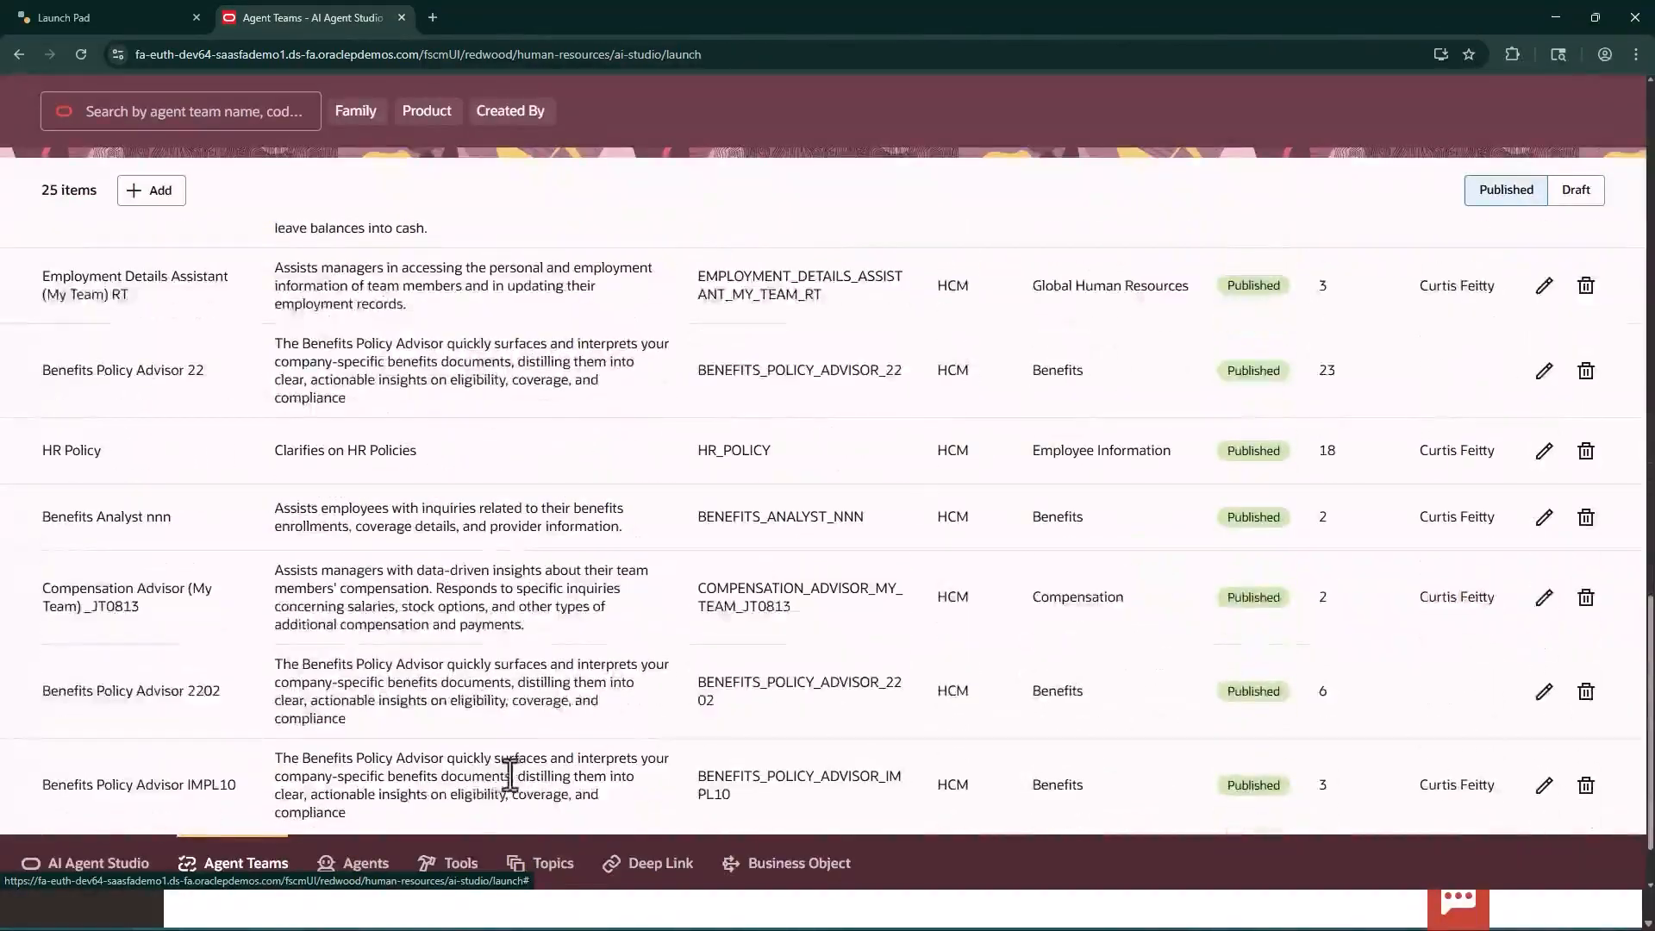
Examine the list of agents and the tools library for the families and products available to this HCM user
click(349, 862)
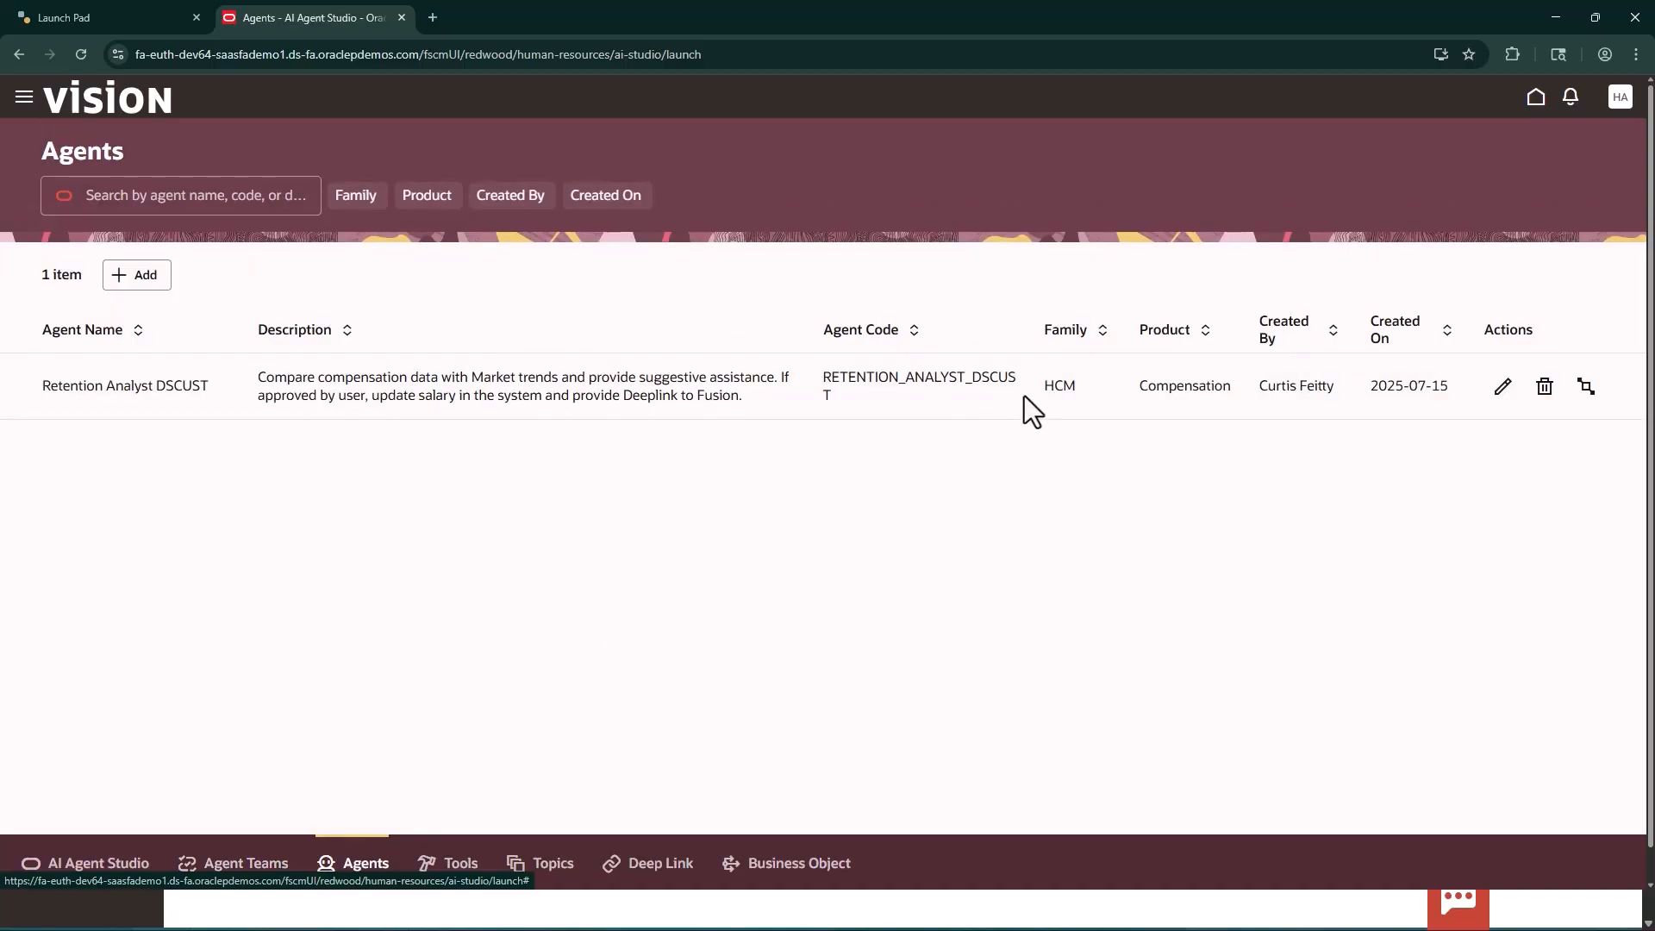
click(456, 862)
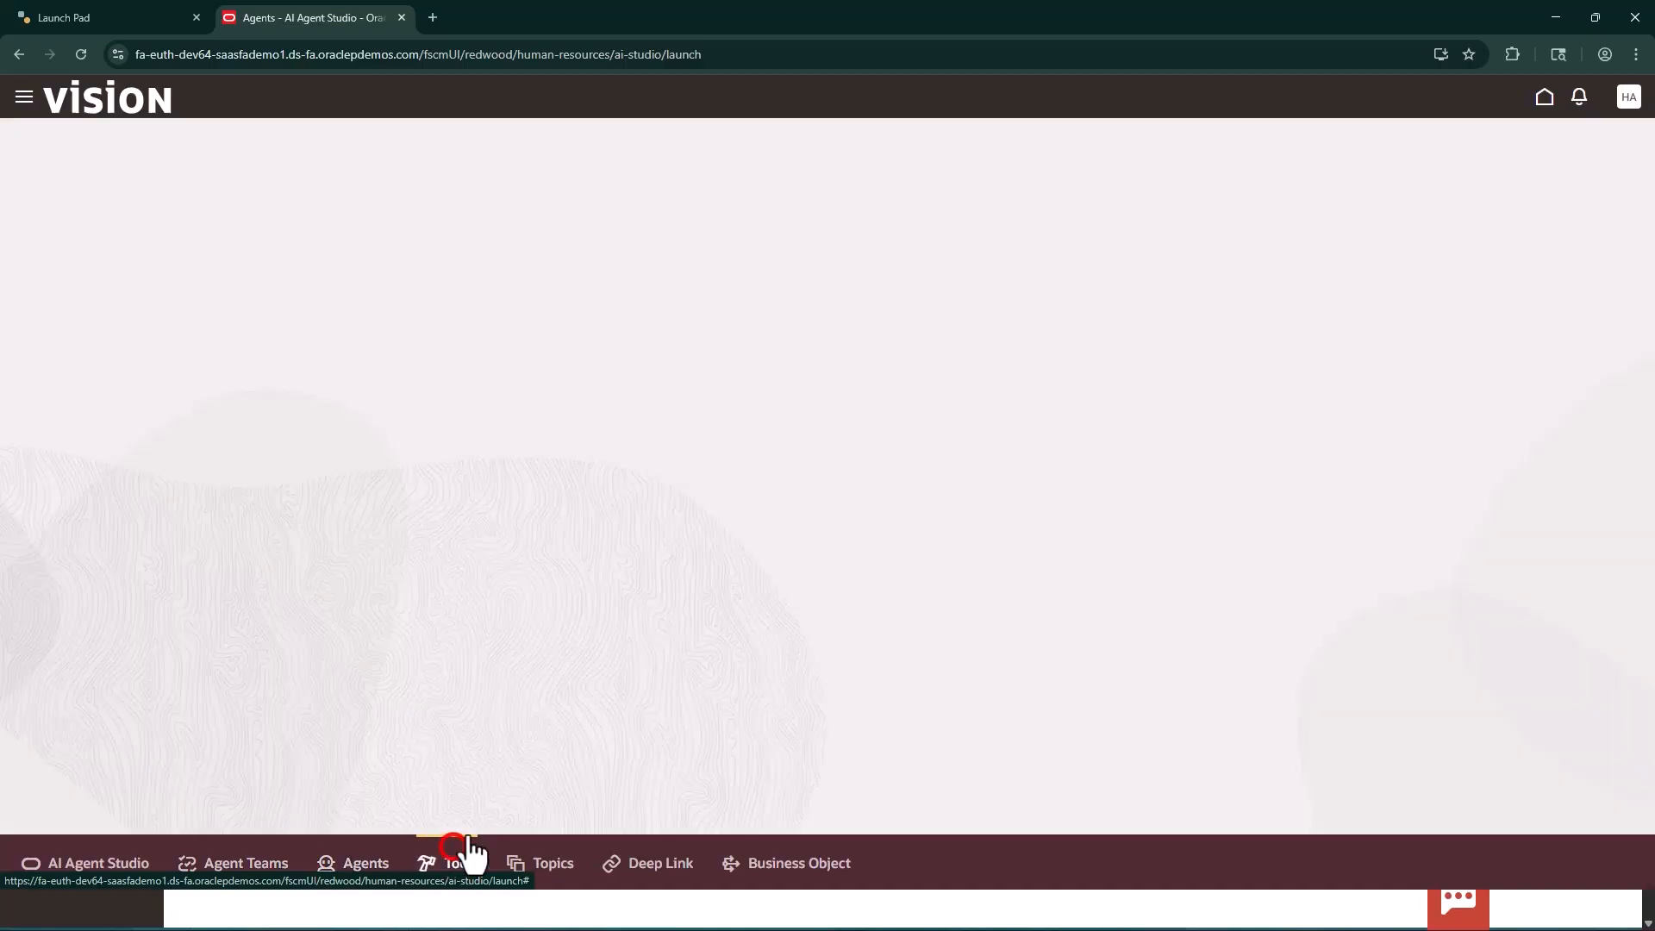
scroll(1053, 665, down, 5)
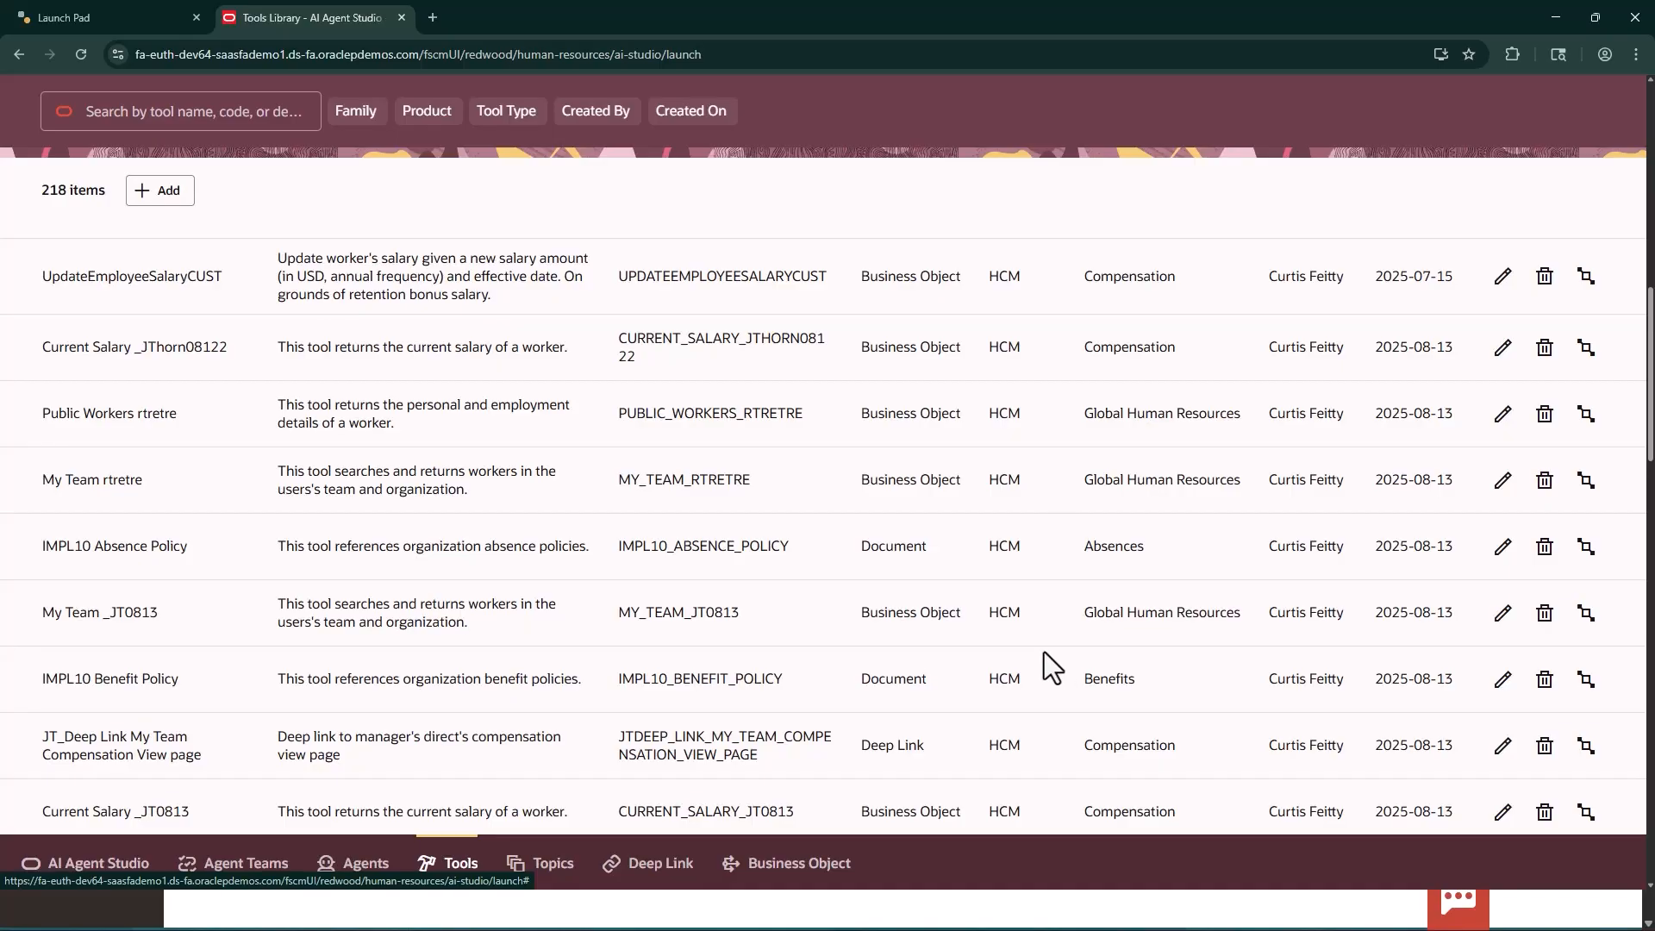
scroll(1238, 465, up, 10)
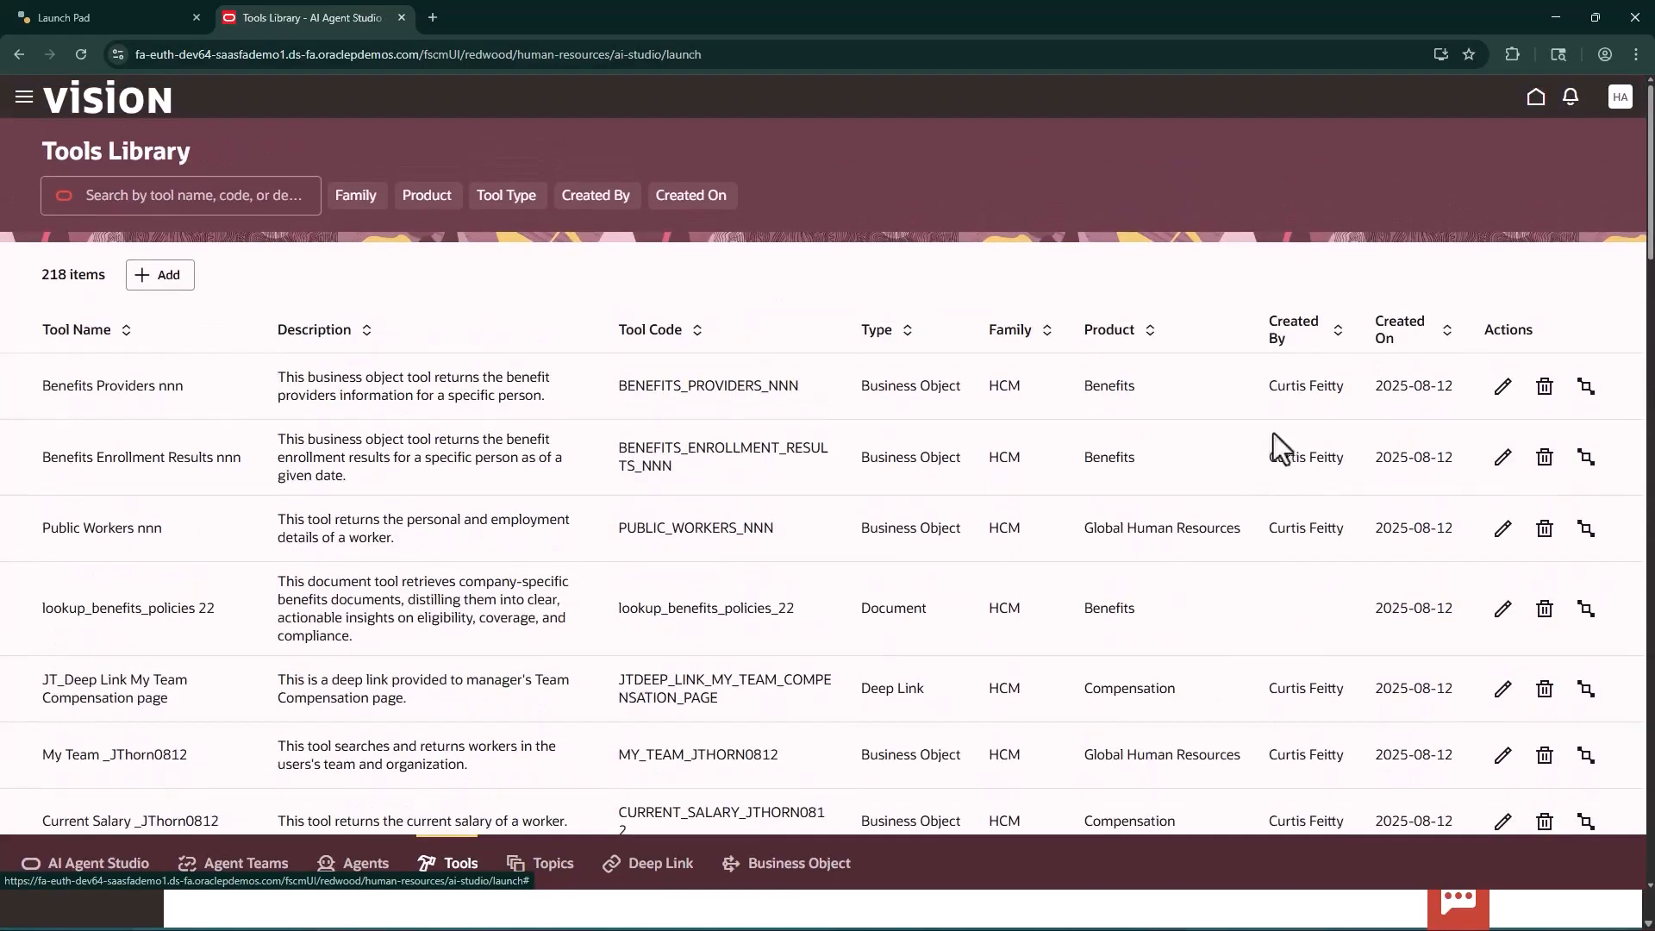
Sign out of the HCM account and sign in as PRC99.AIAS using the saved user name and password
click(1619, 99)
click(1578, 134)
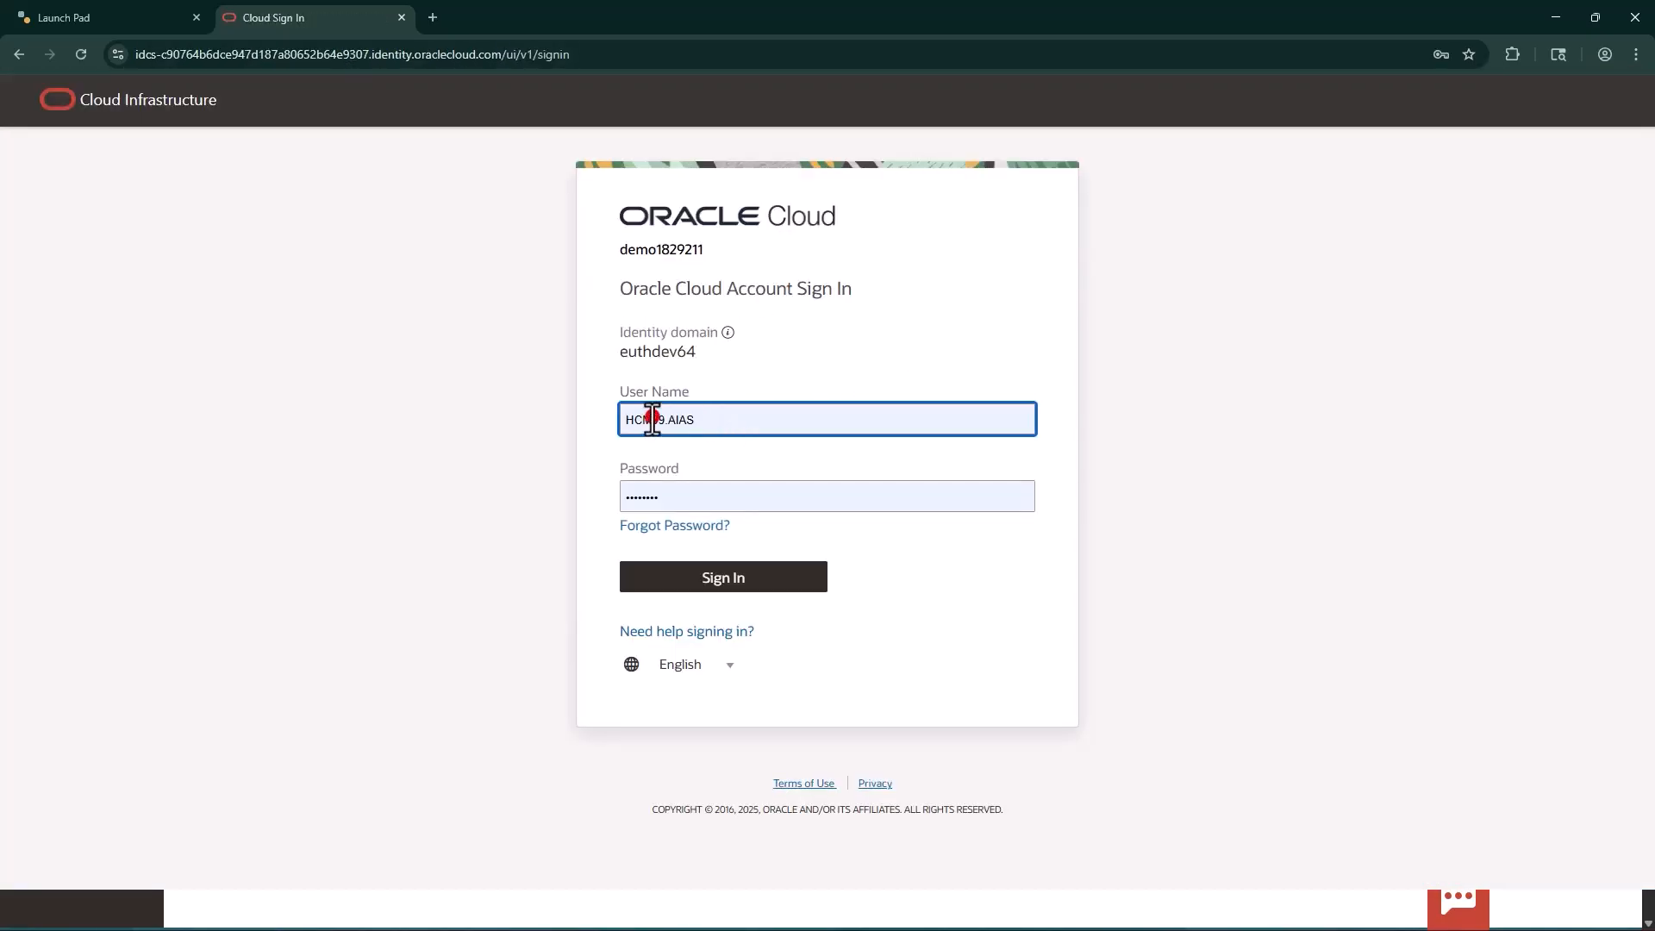
drag(655, 420, 606, 431)
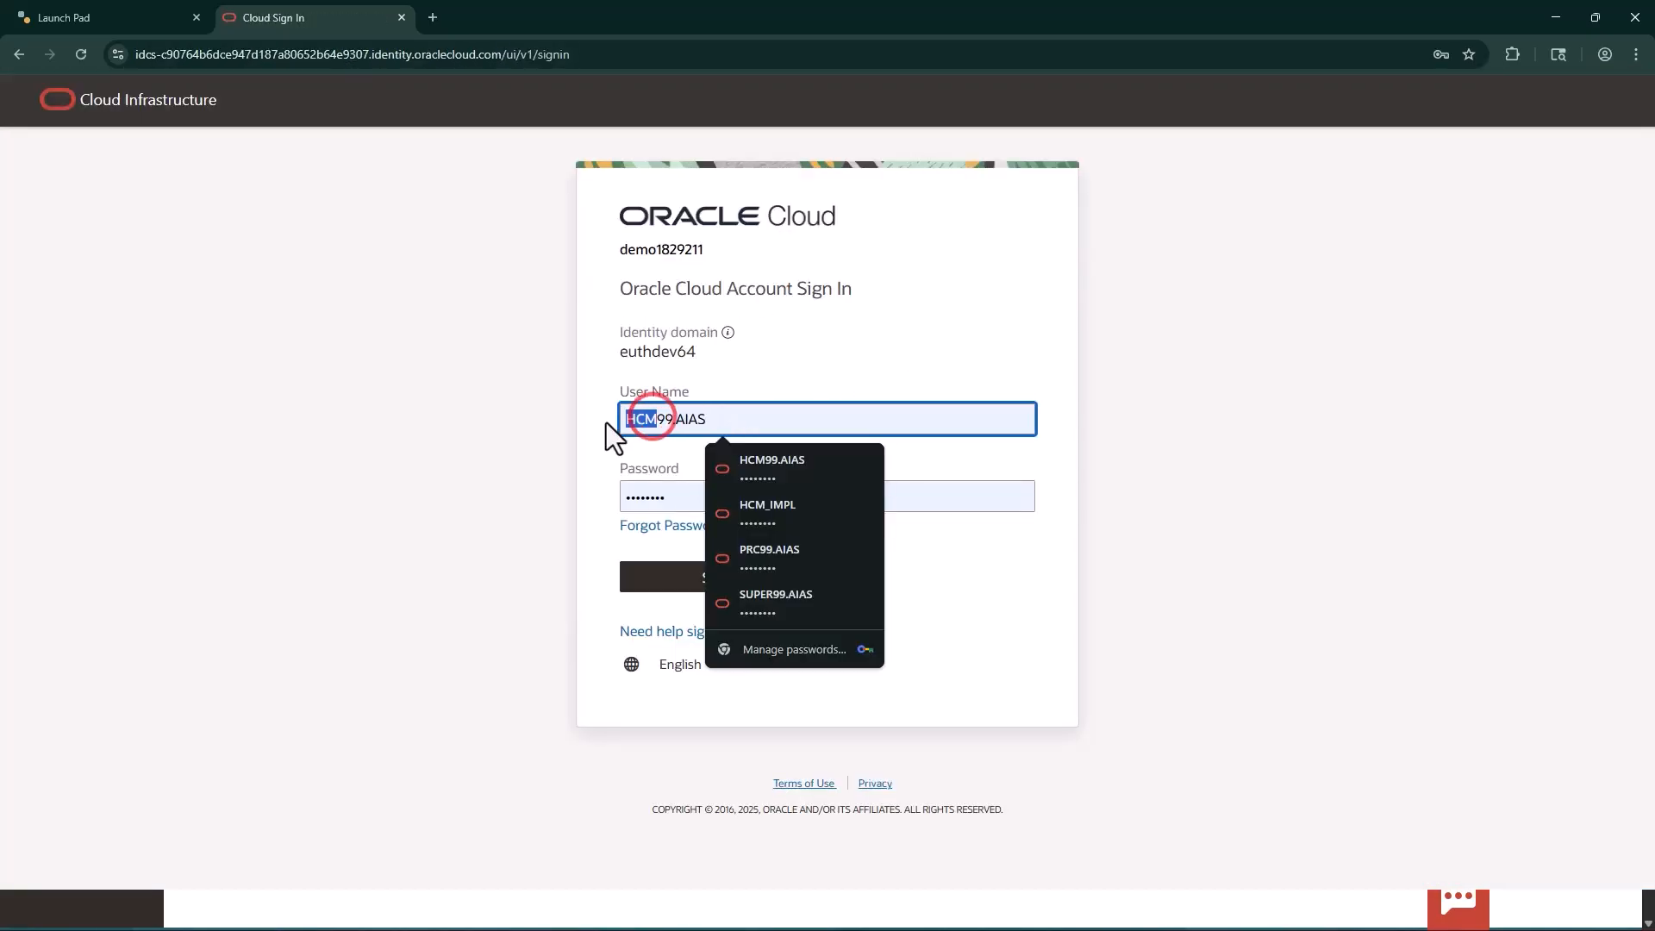
click(752, 552)
click(732, 572)
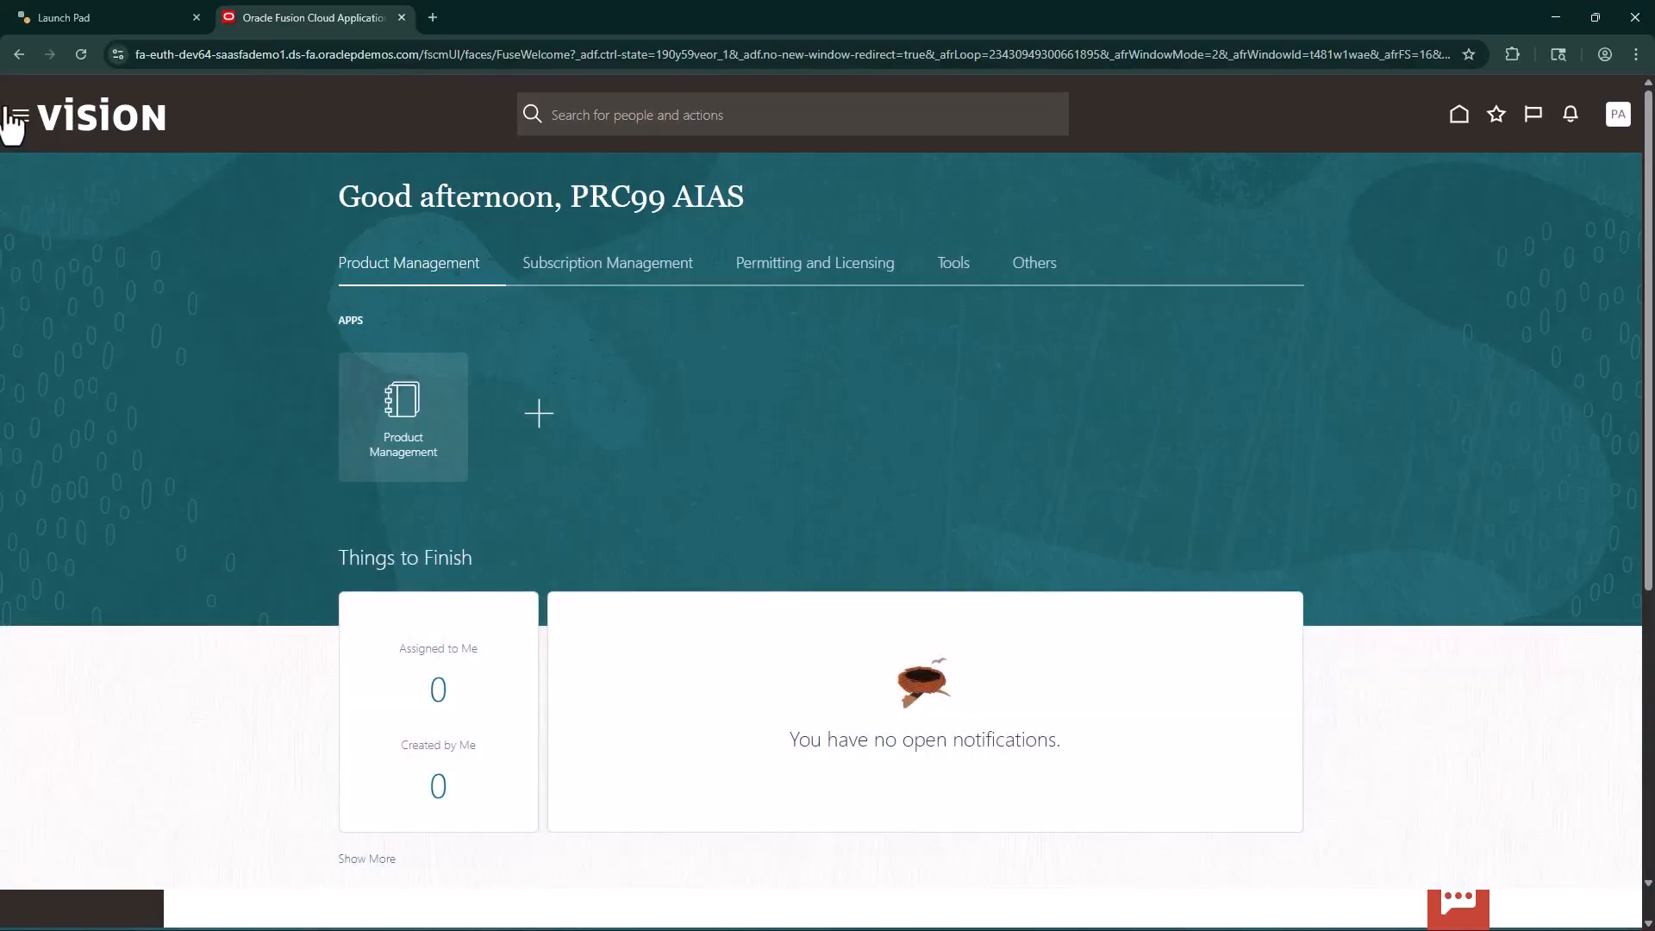
Open AI Agent Studio as the PRC99 AIAS user to view the procurement agent templates
click(19, 115)
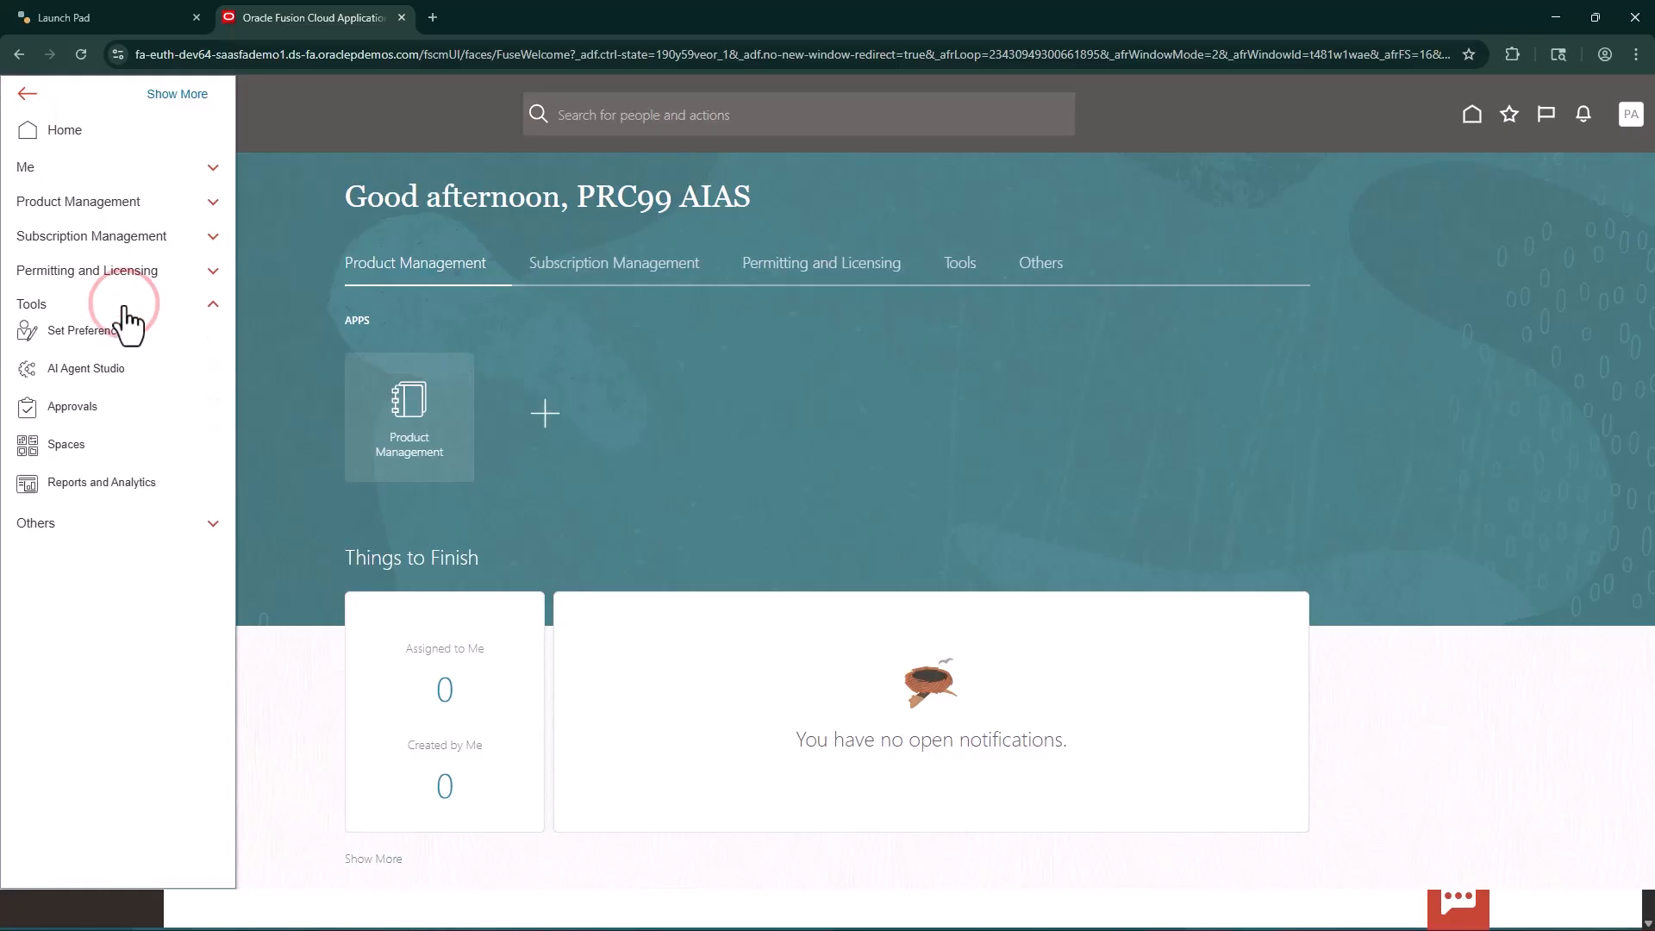
click(63, 368)
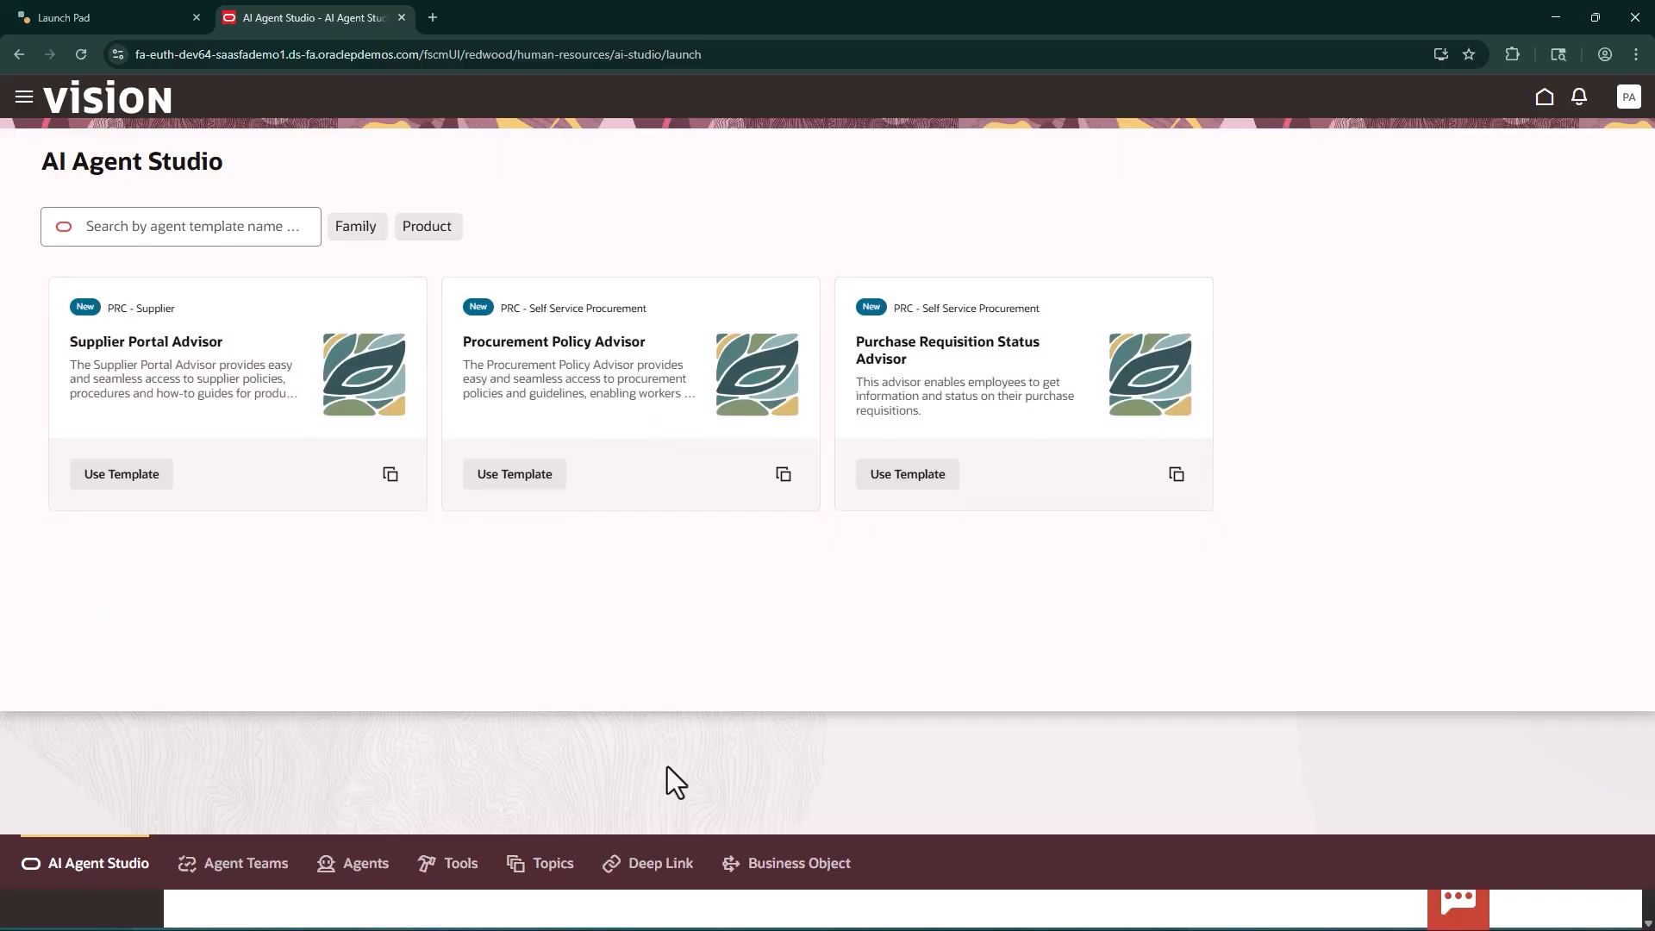
List the procurement agent teams and open the existing draft of Requisition Status Advisor DSHRZ for editing
click(271, 869)
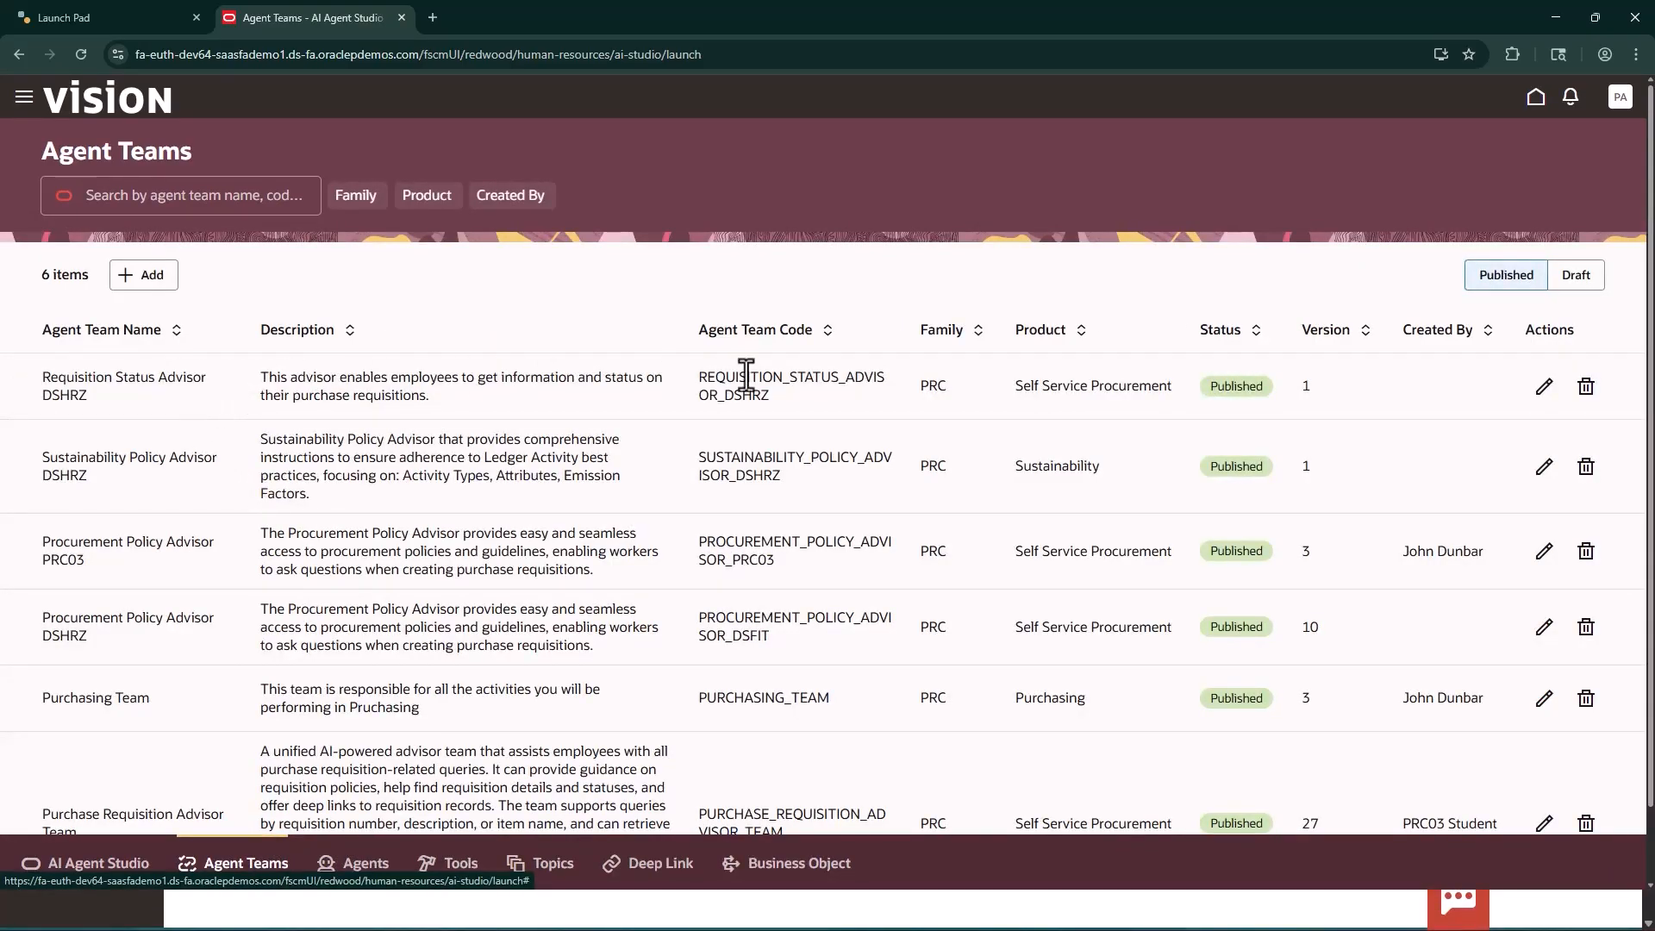
click(1546, 388)
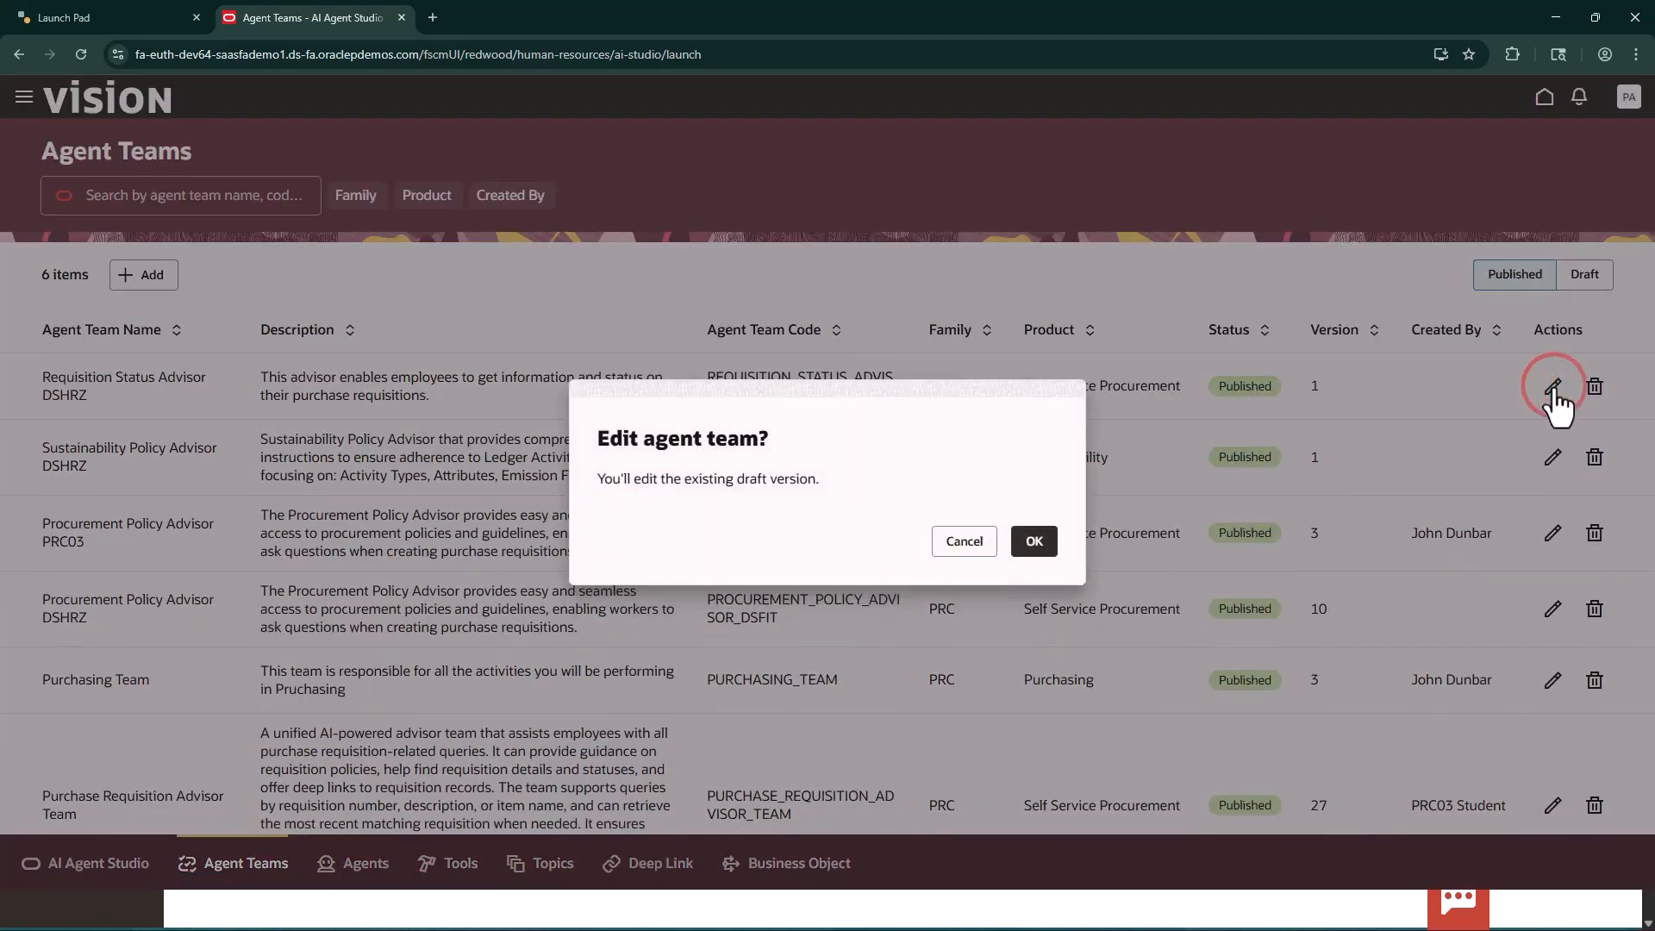
click(1033, 544)
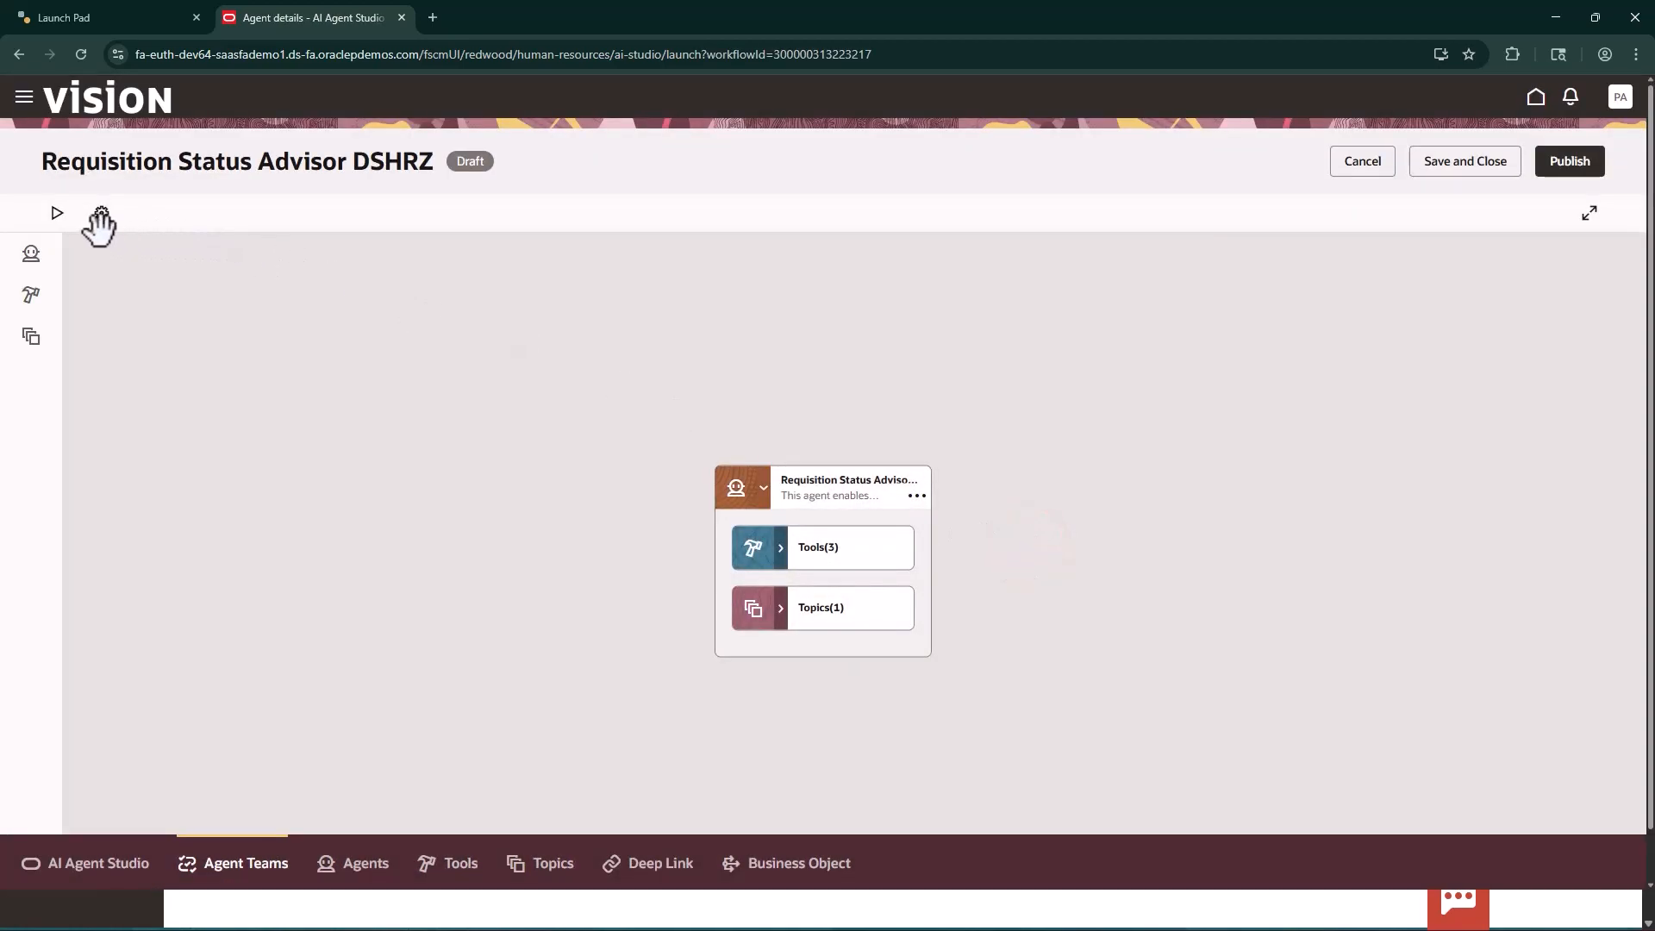
Test the Requisition Status Advisor DSHRZ draft with the suggested question "What requisitions have Action Required?" and close the test chat
click(57, 214)
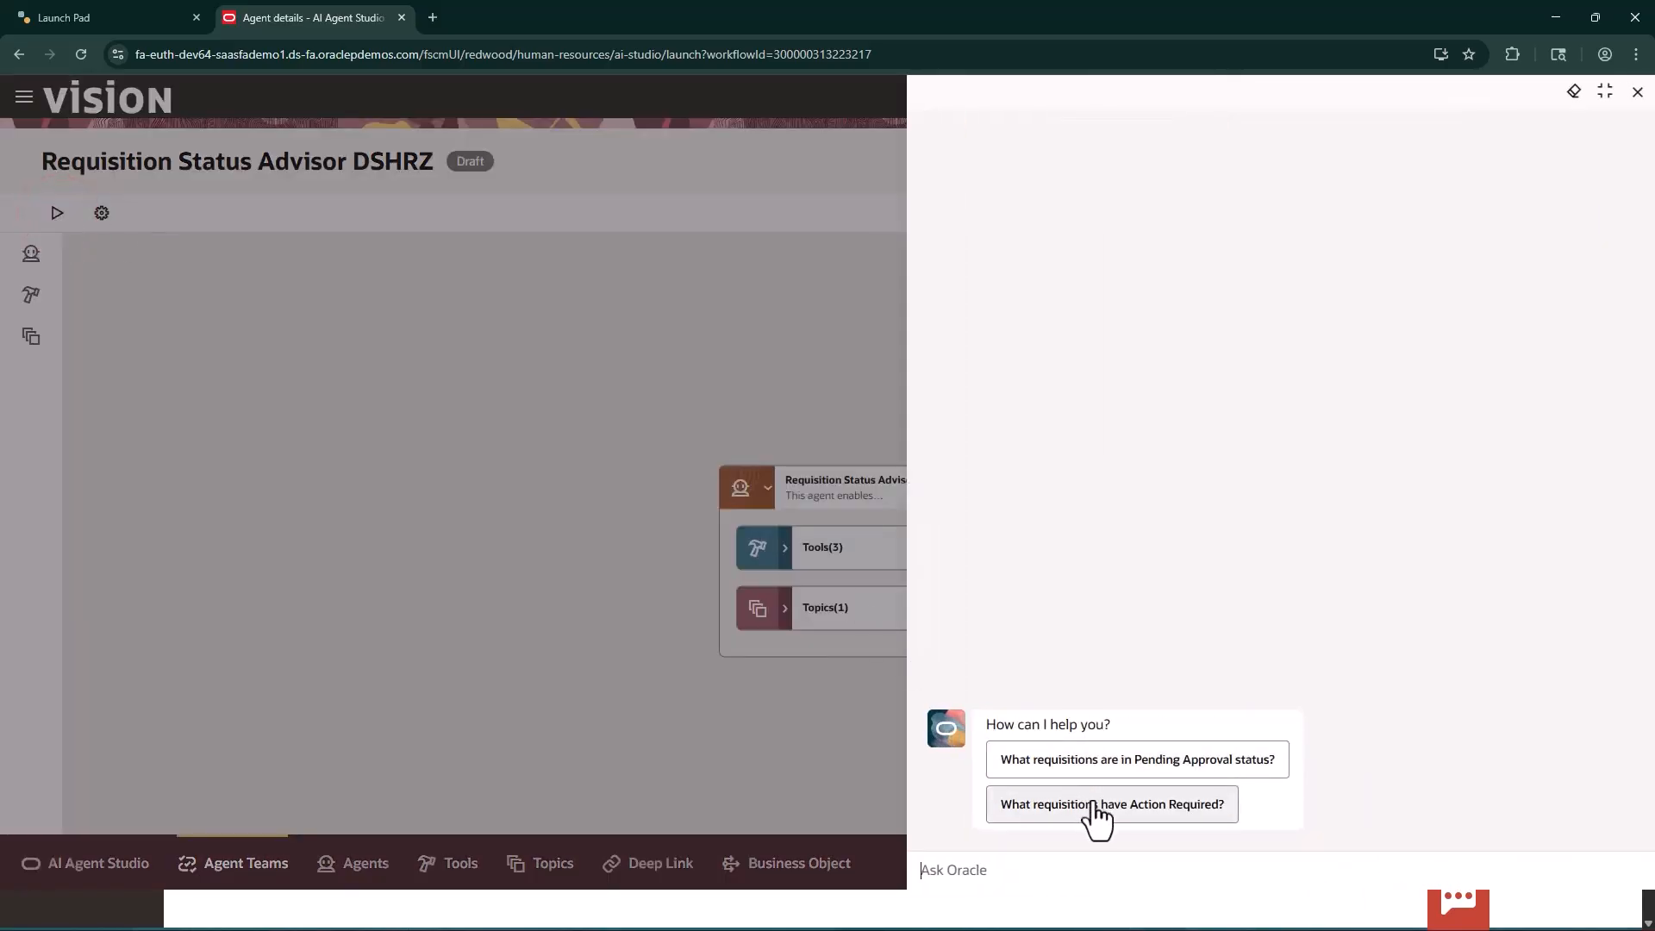
click(1095, 802)
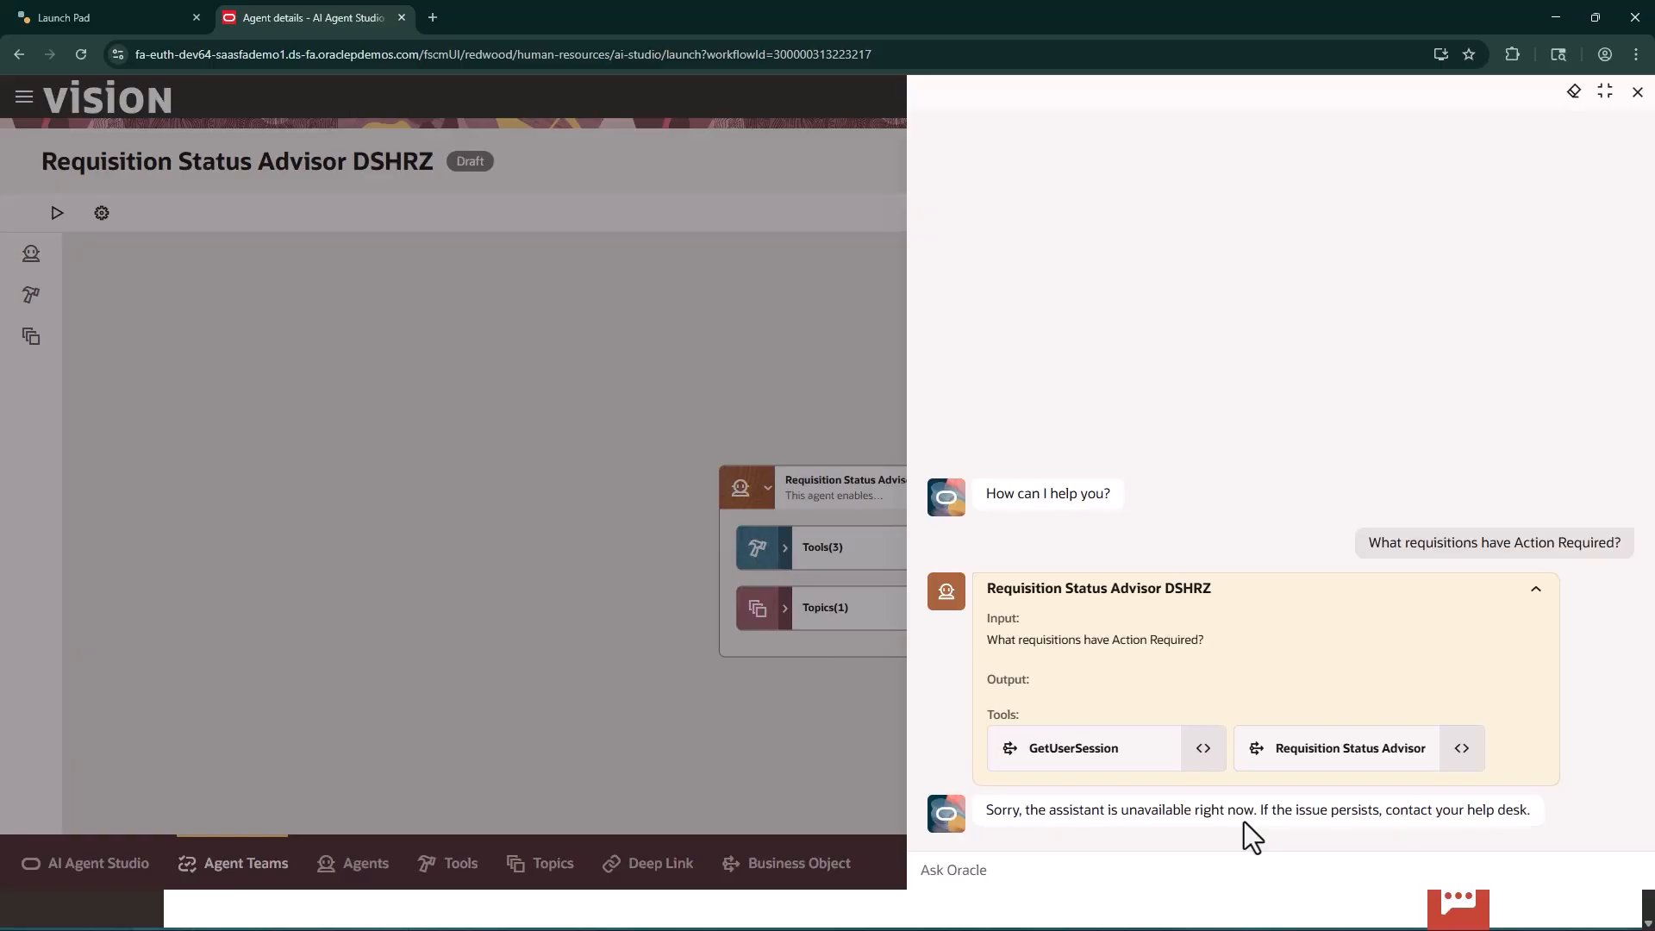
click(1638, 91)
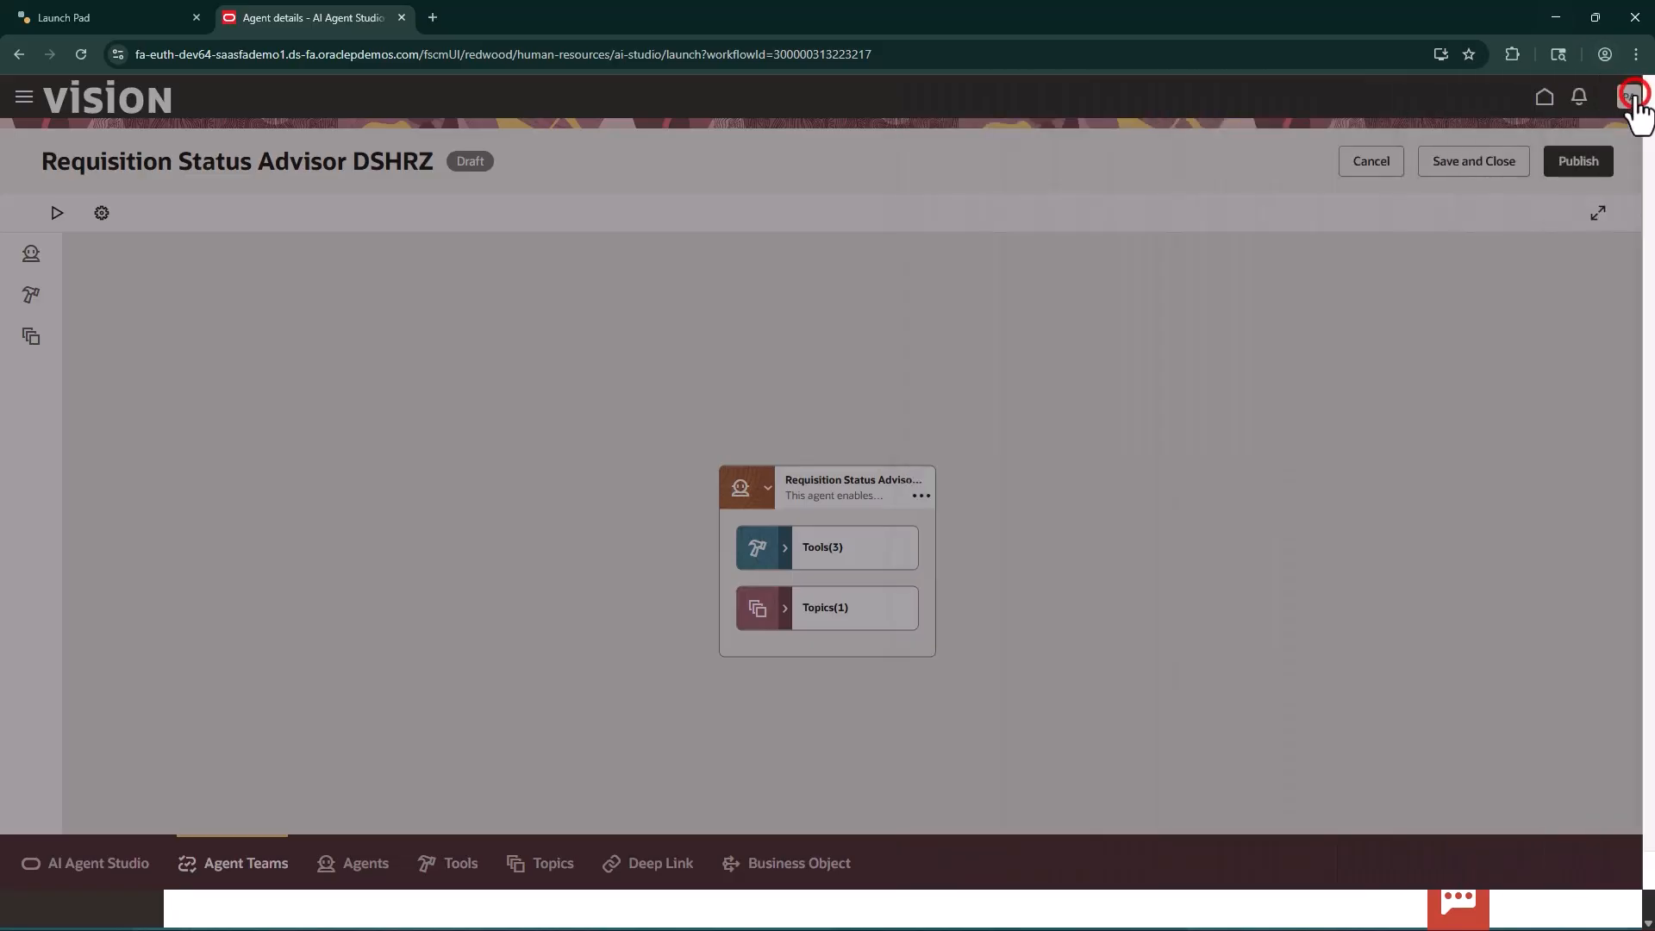
Sign out of the procurement account and sign in as SUPER99.AIAS using the saved password
click(1620, 102)
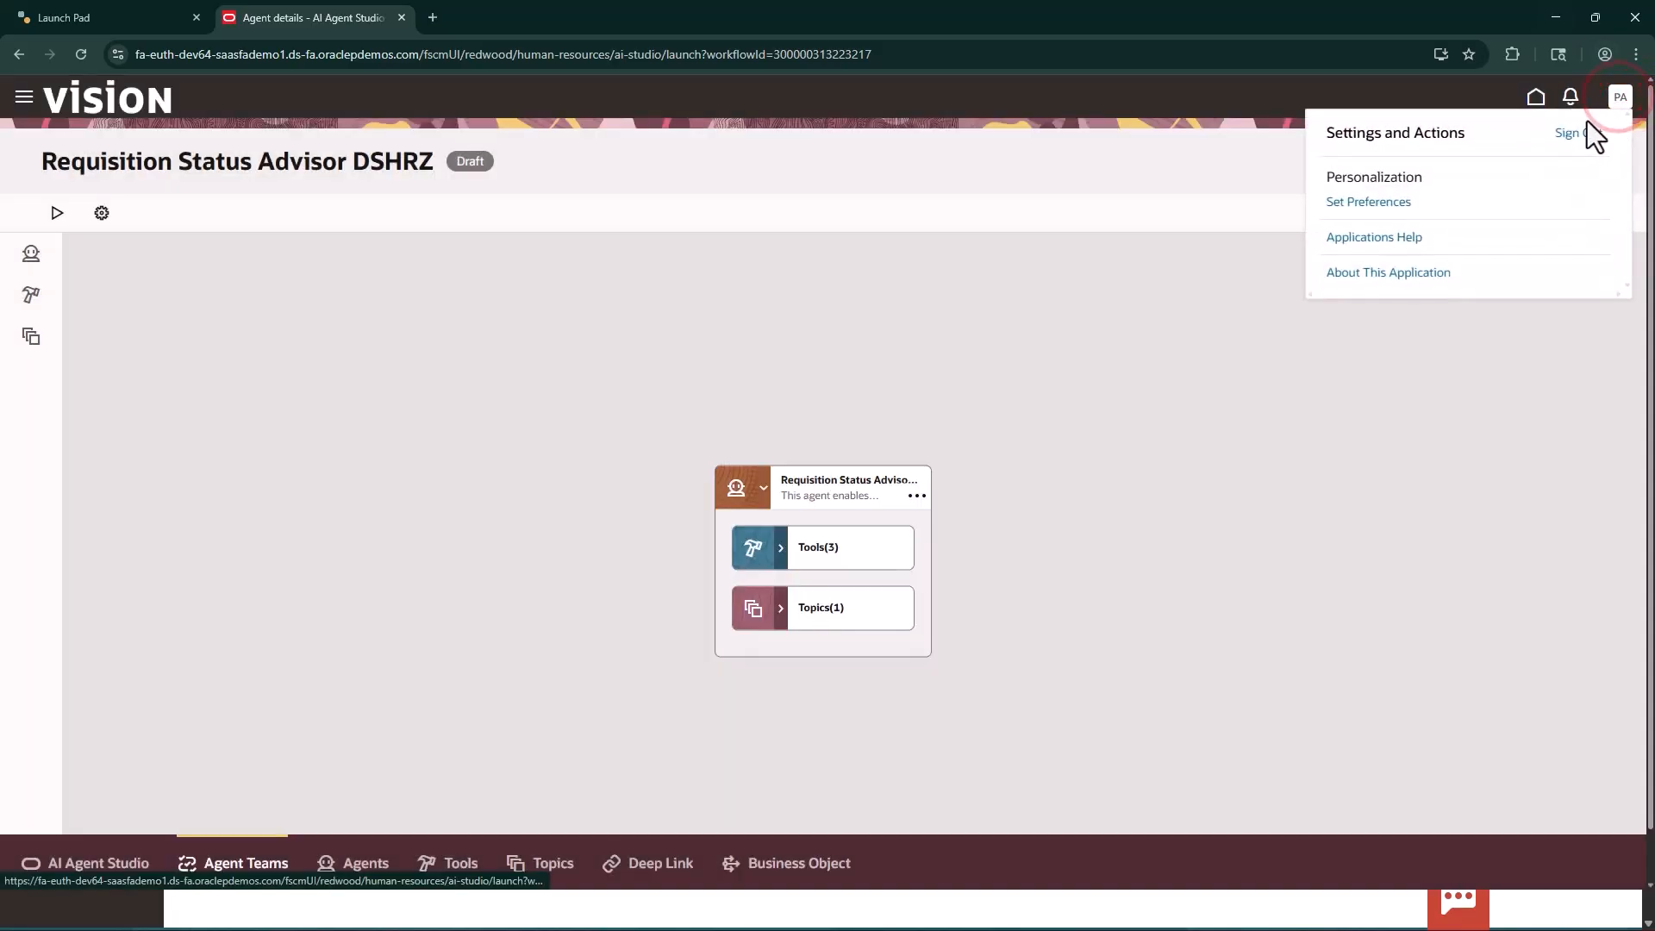
click(1582, 131)
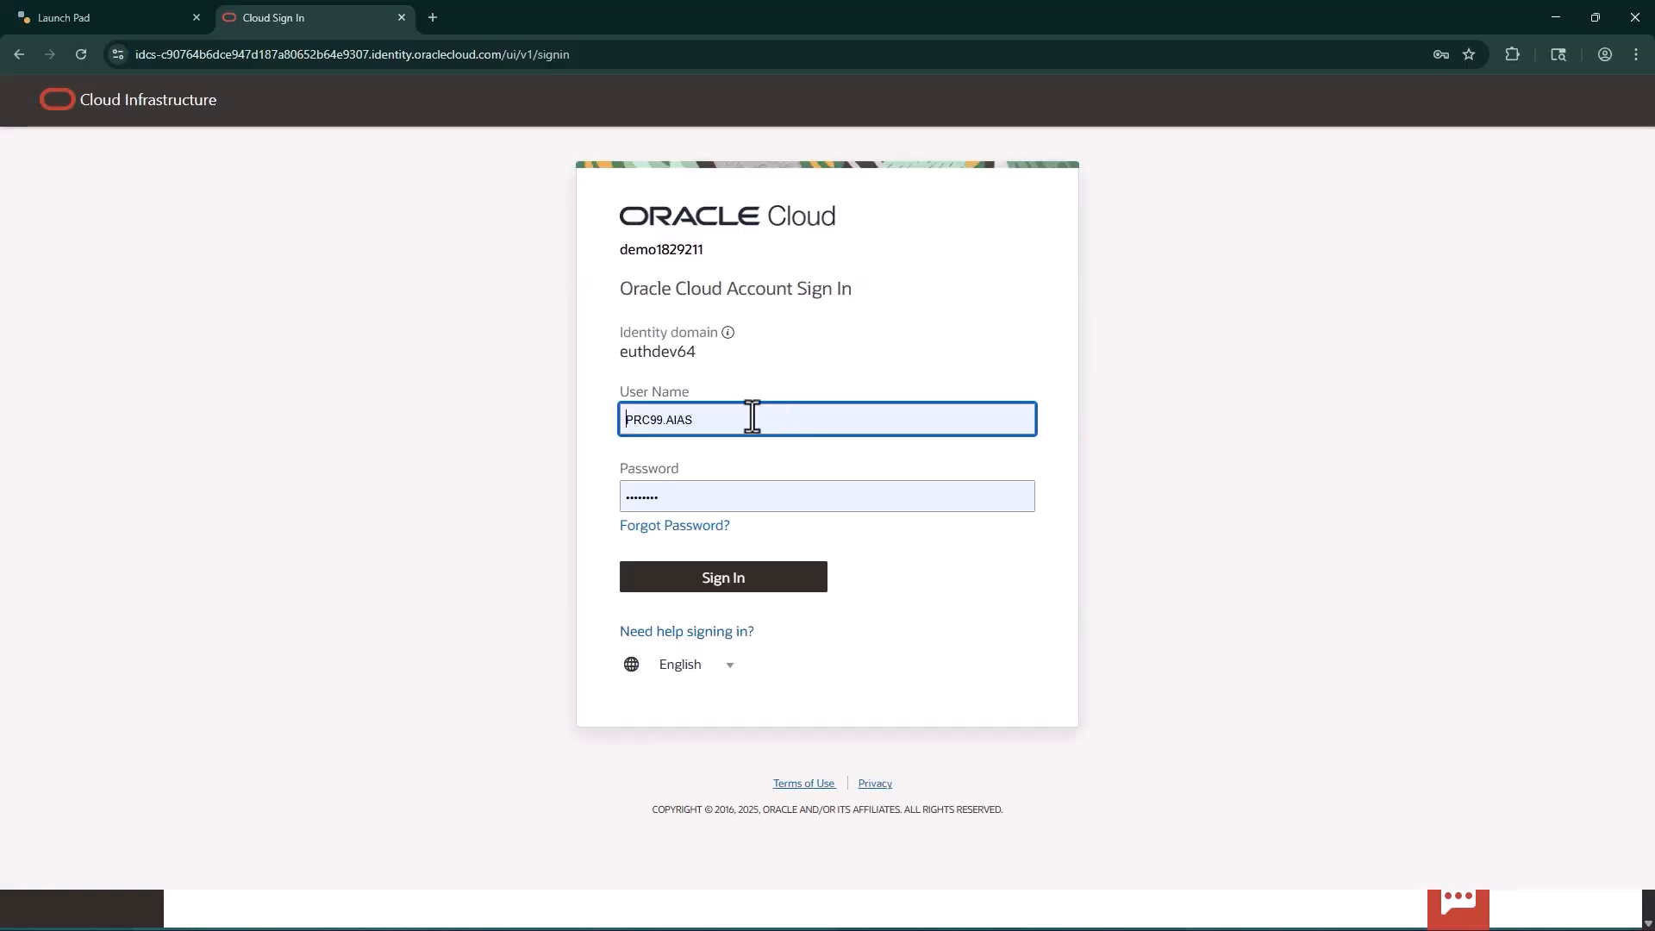
drag(650, 422, 608, 421)
text(SUPER)
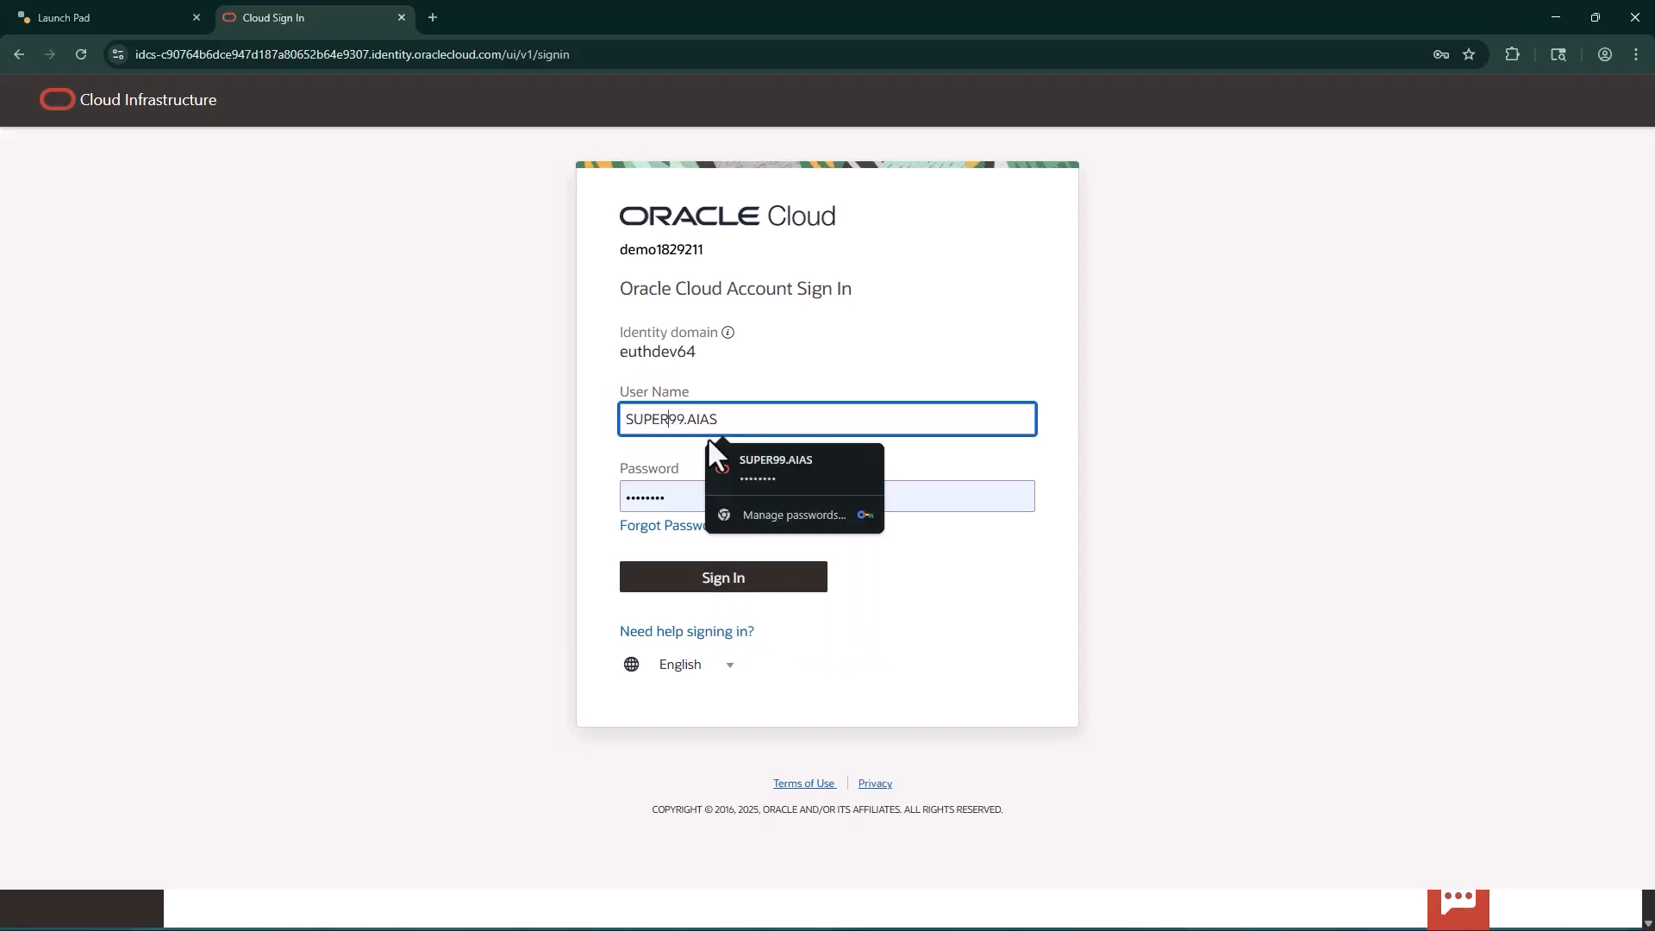
click(735, 447)
click(727, 577)
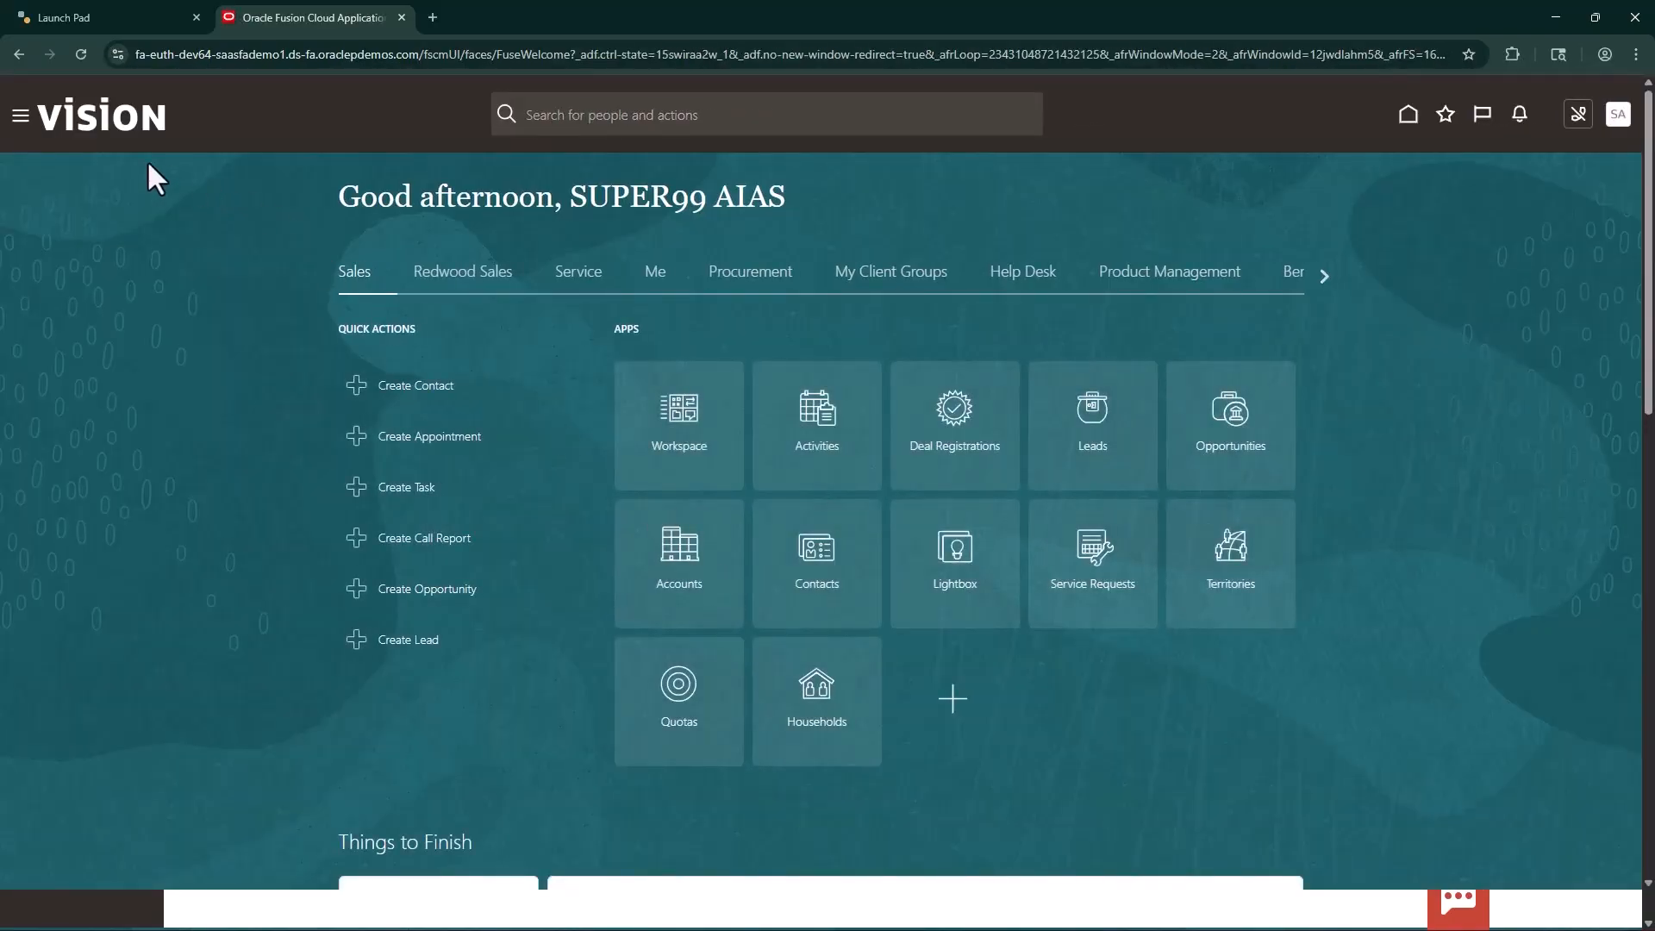
Open AI Agent Studio from the application's tools as the SUPER99 AIAS user
click(19, 115)
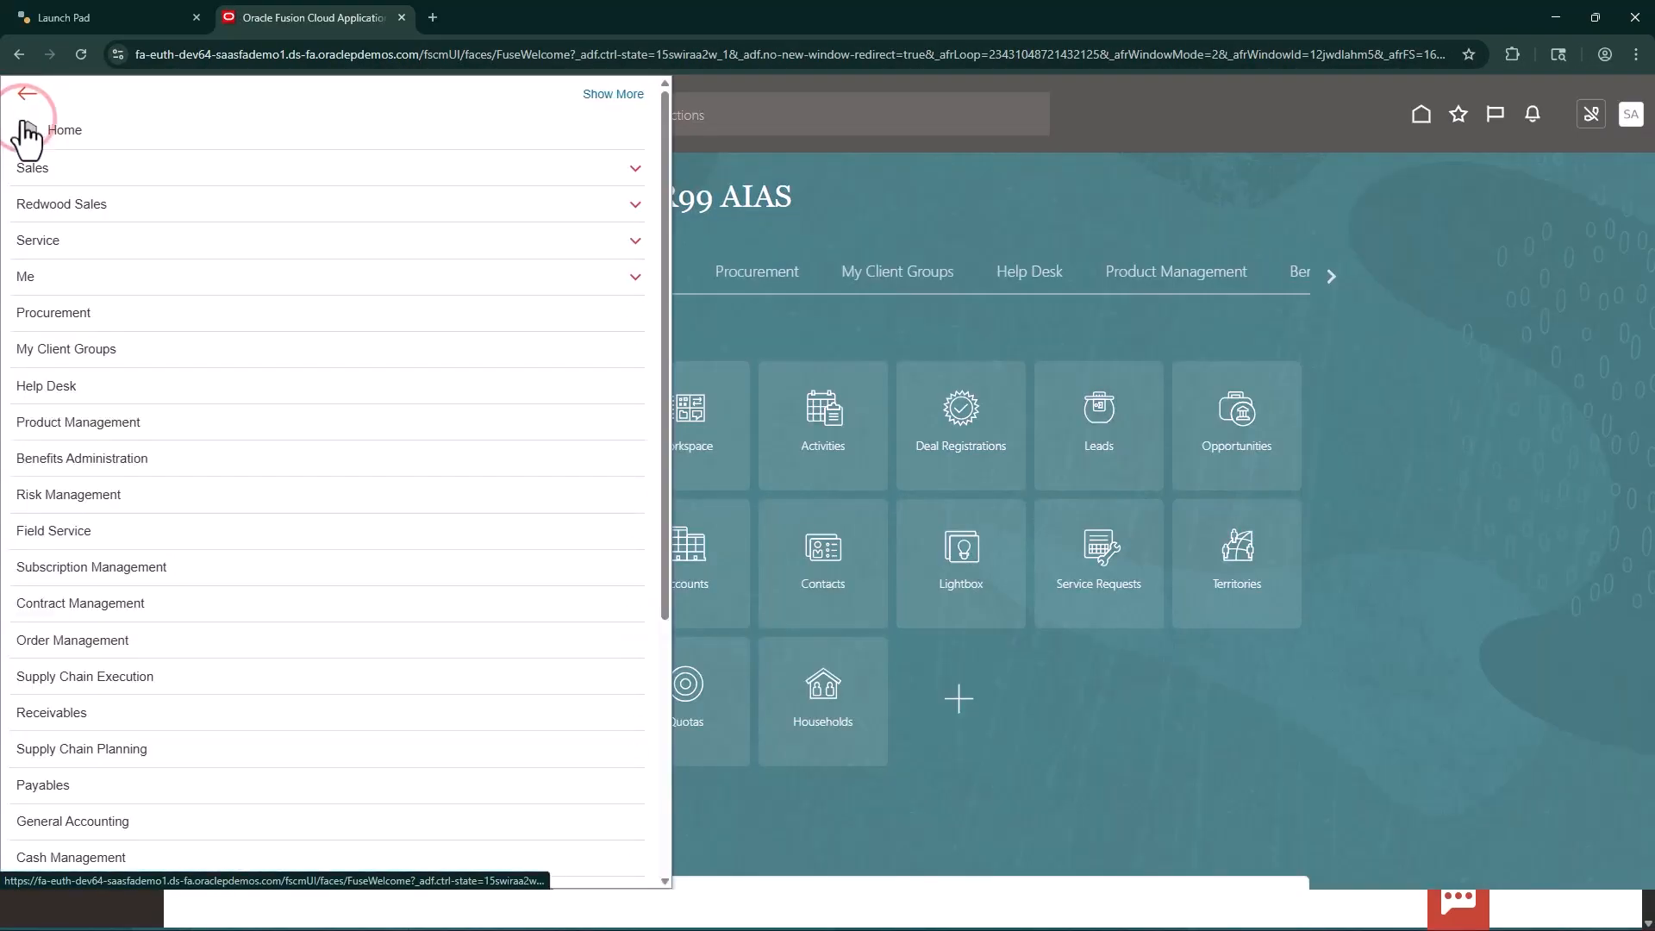
scroll(300, 768, down, 5)
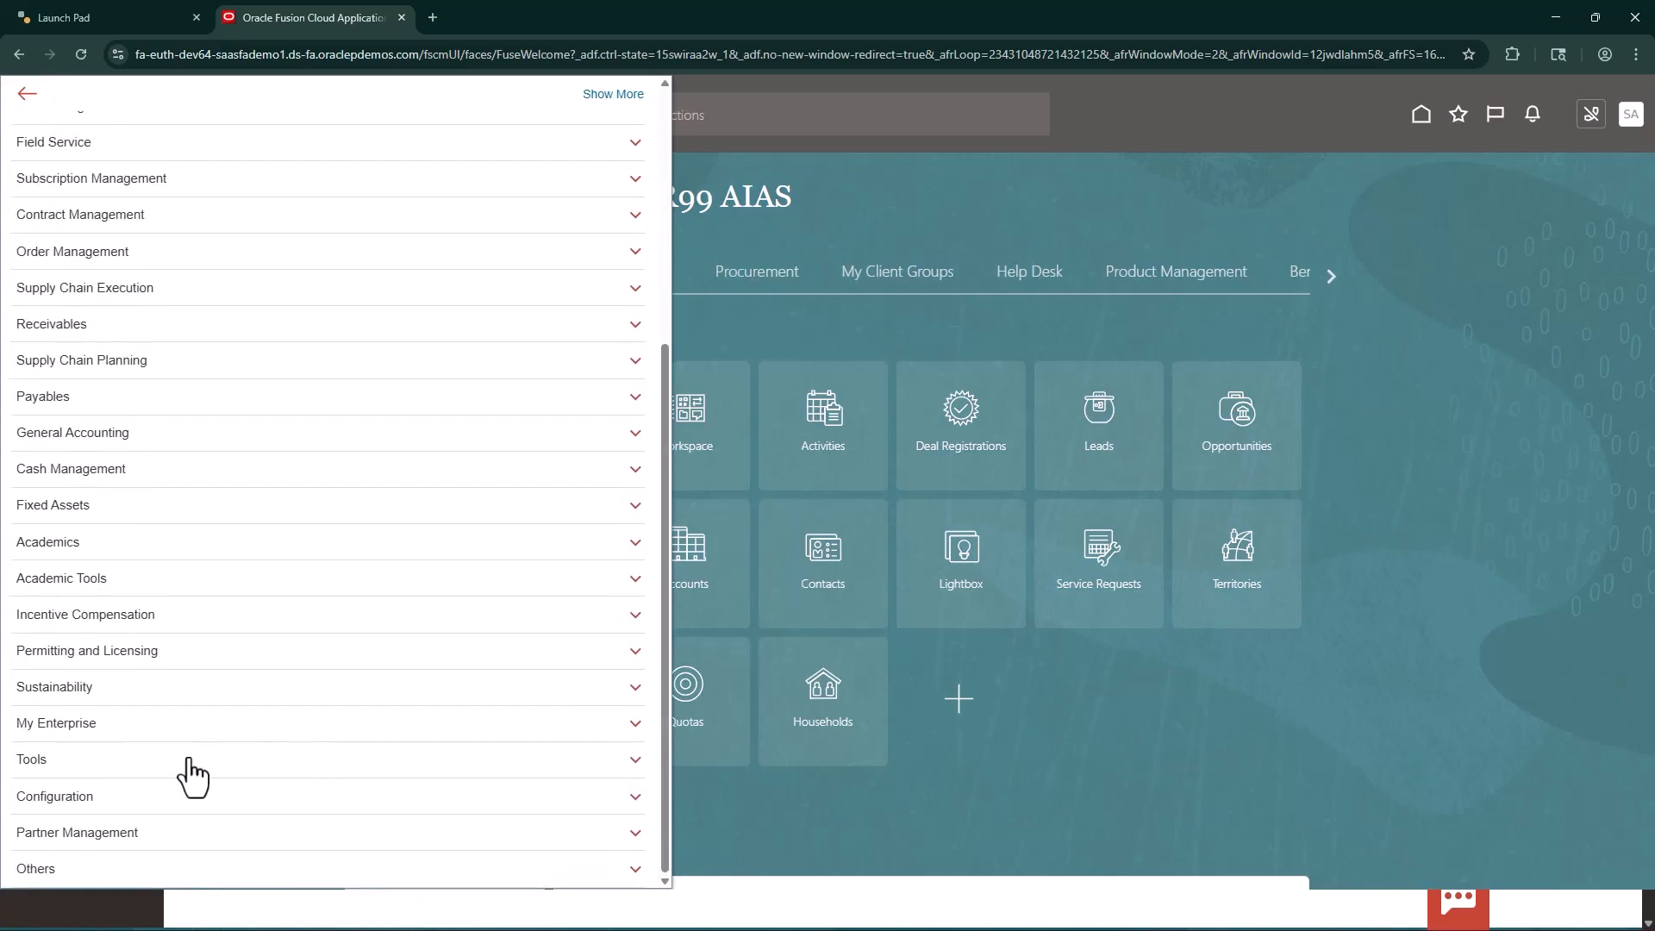
click(186, 759)
scroll(172, 759, down, 2)
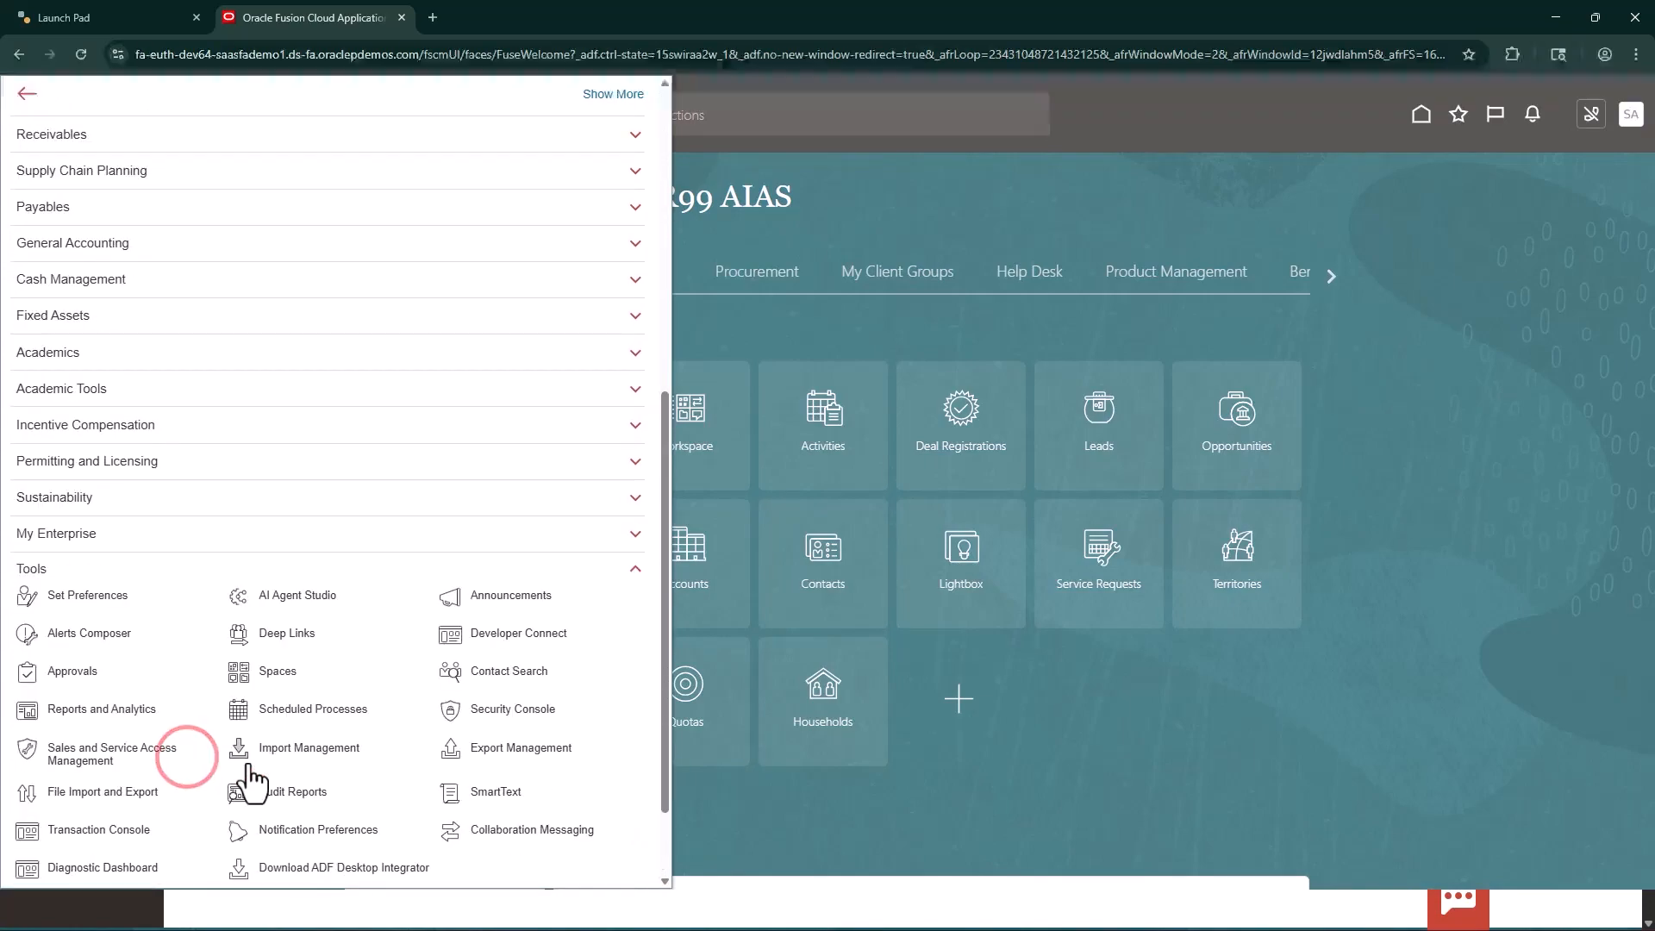
click(280, 599)
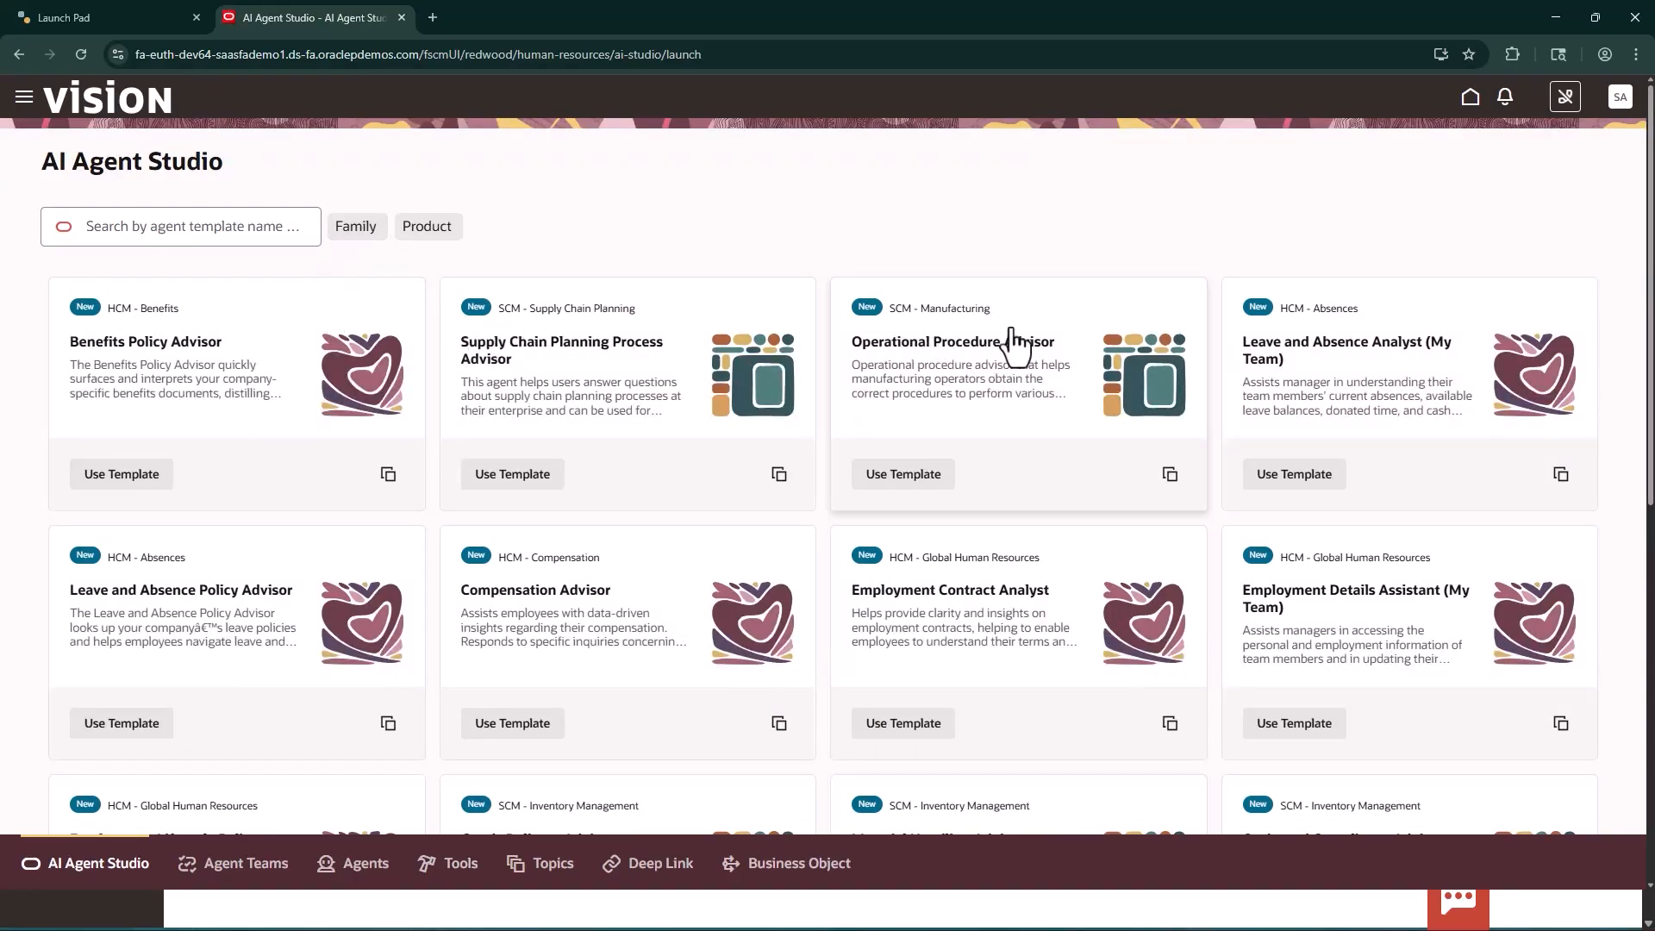
Examine the agent templates and published agent teams for the product families this super user can access
scroll(1271, 660, down, 10)
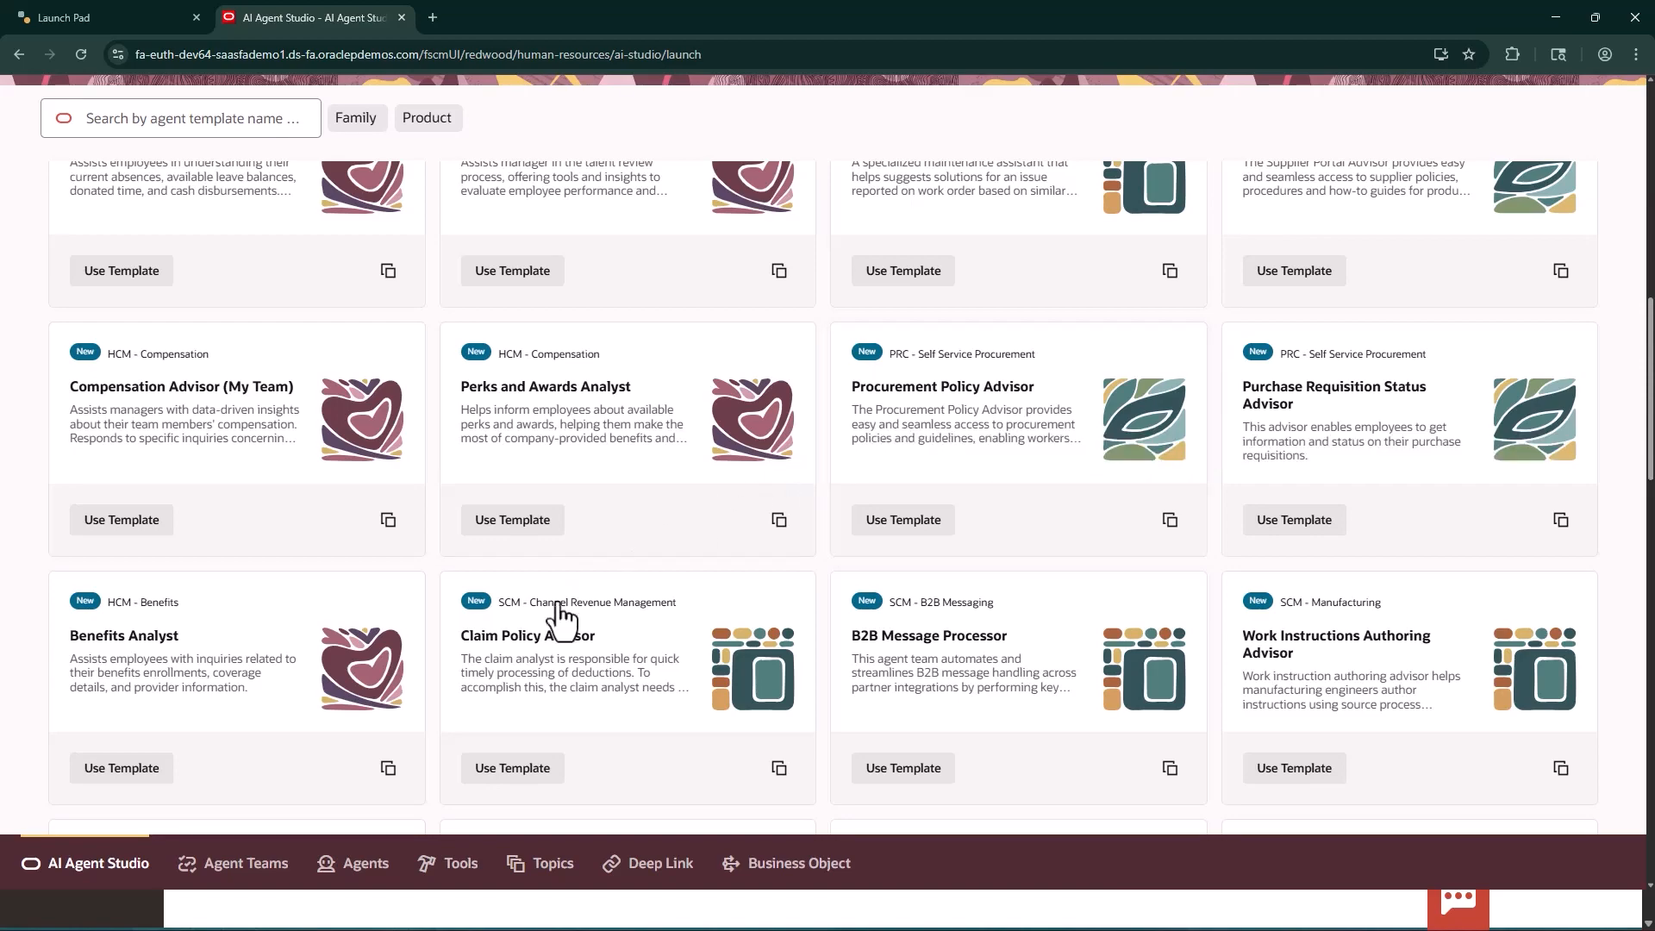
click(274, 863)
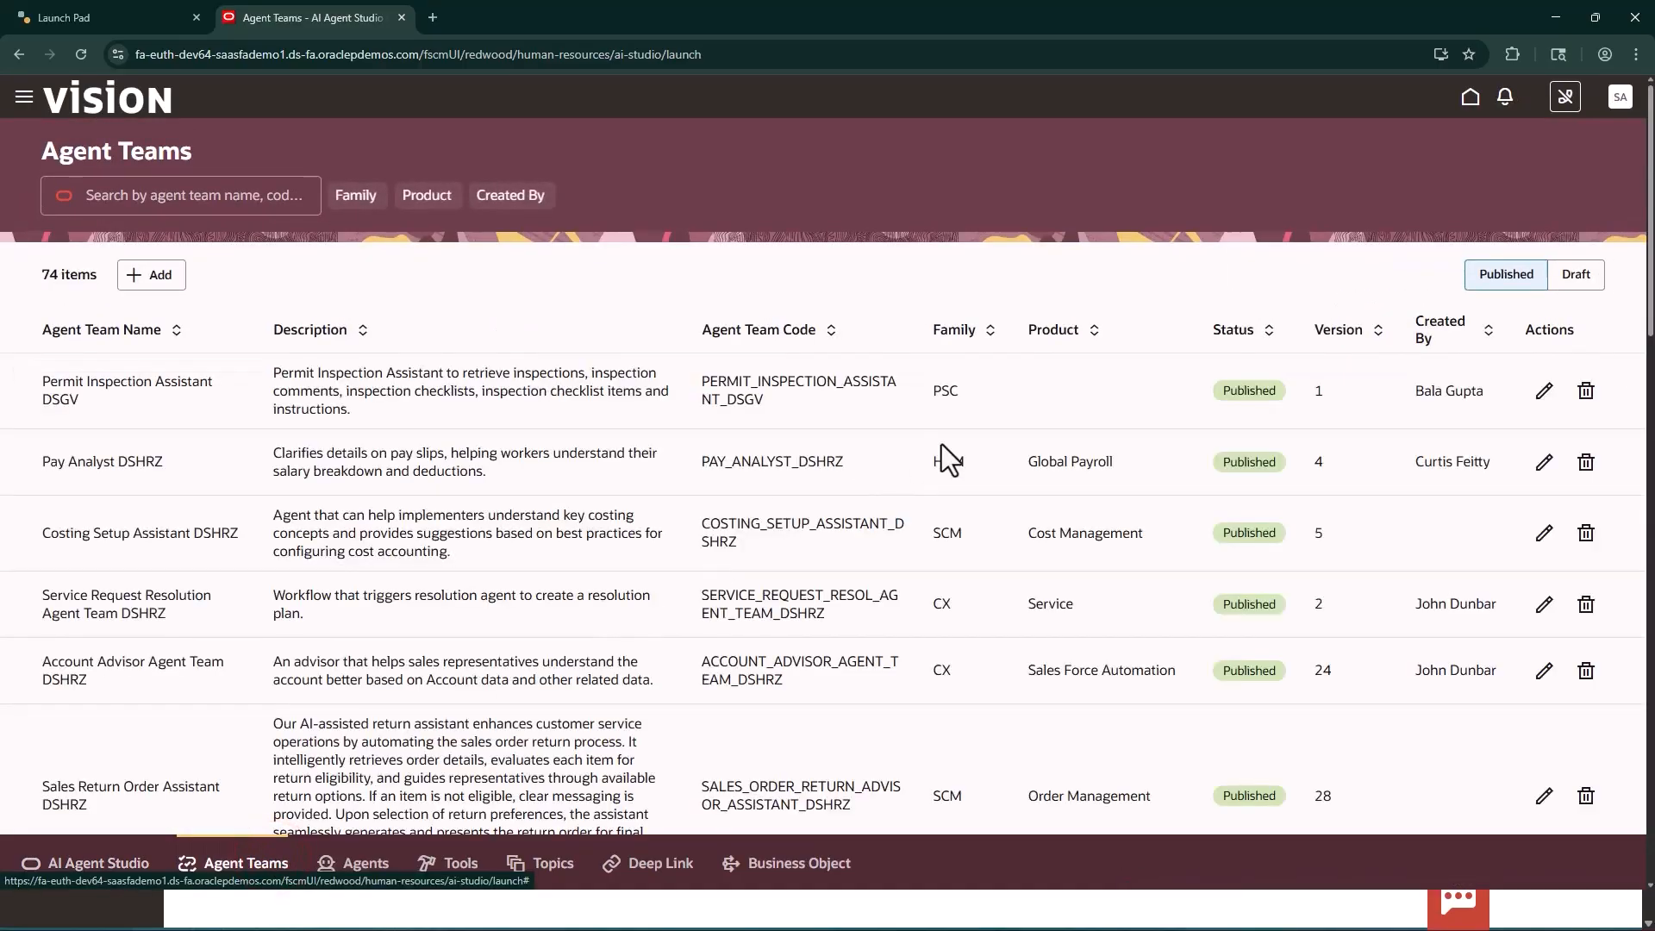
scroll(952, 442, down, 2)
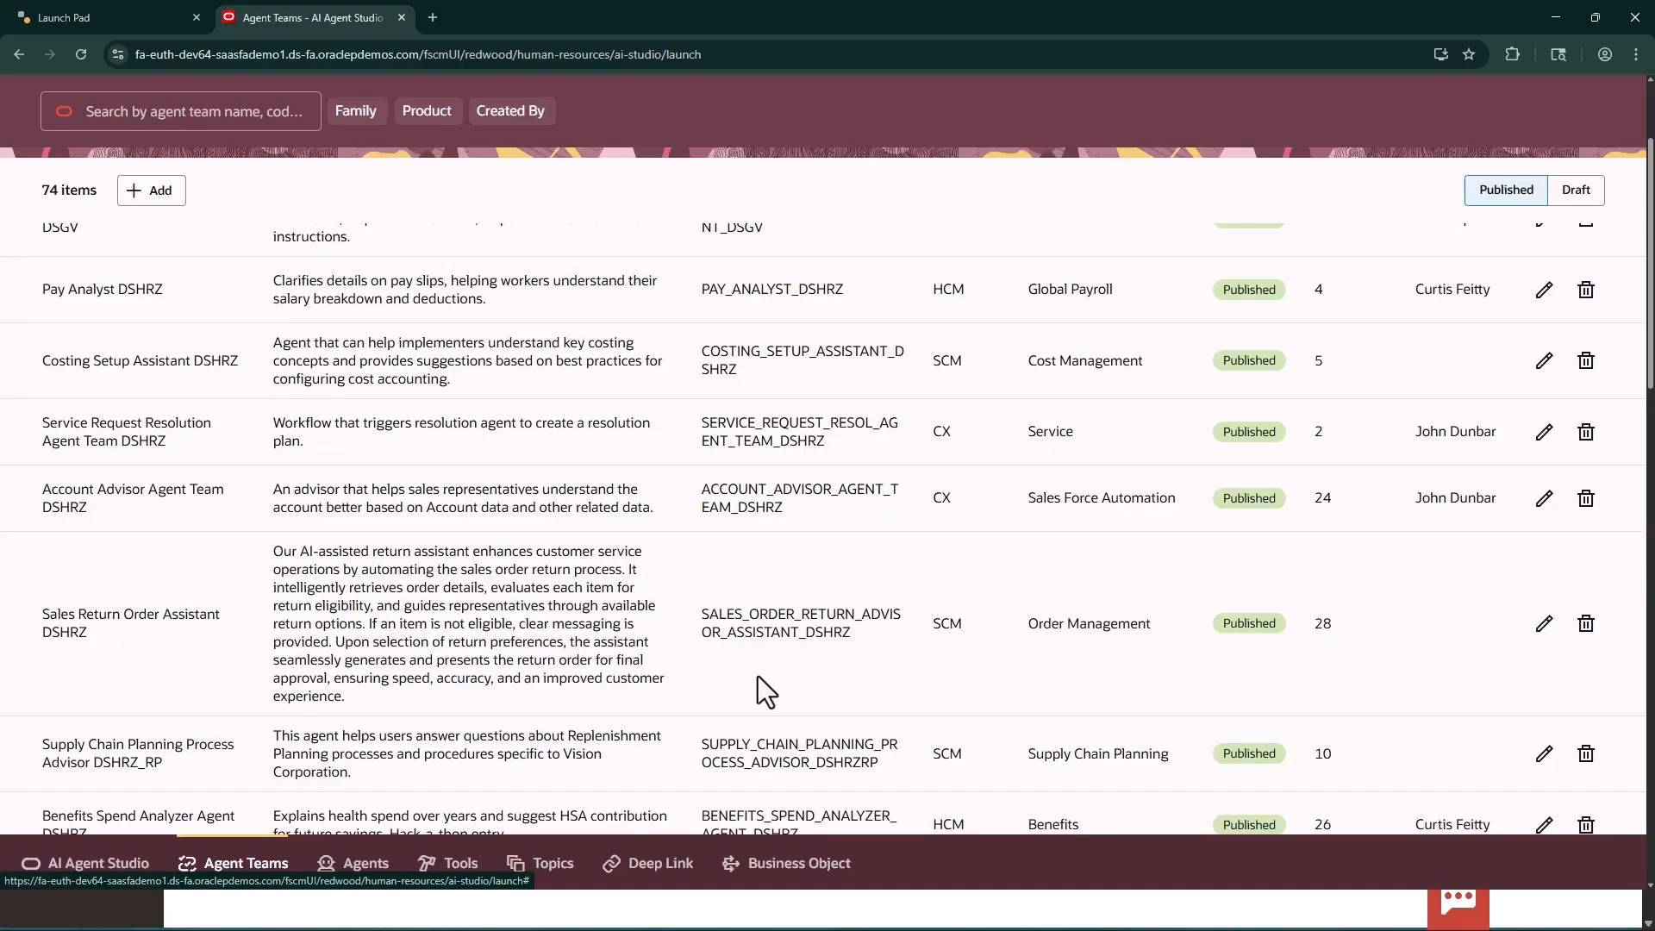
Copy the HCM Benefits Policy Advisor template into a new agent team with the suffix 99
click(58, 852)
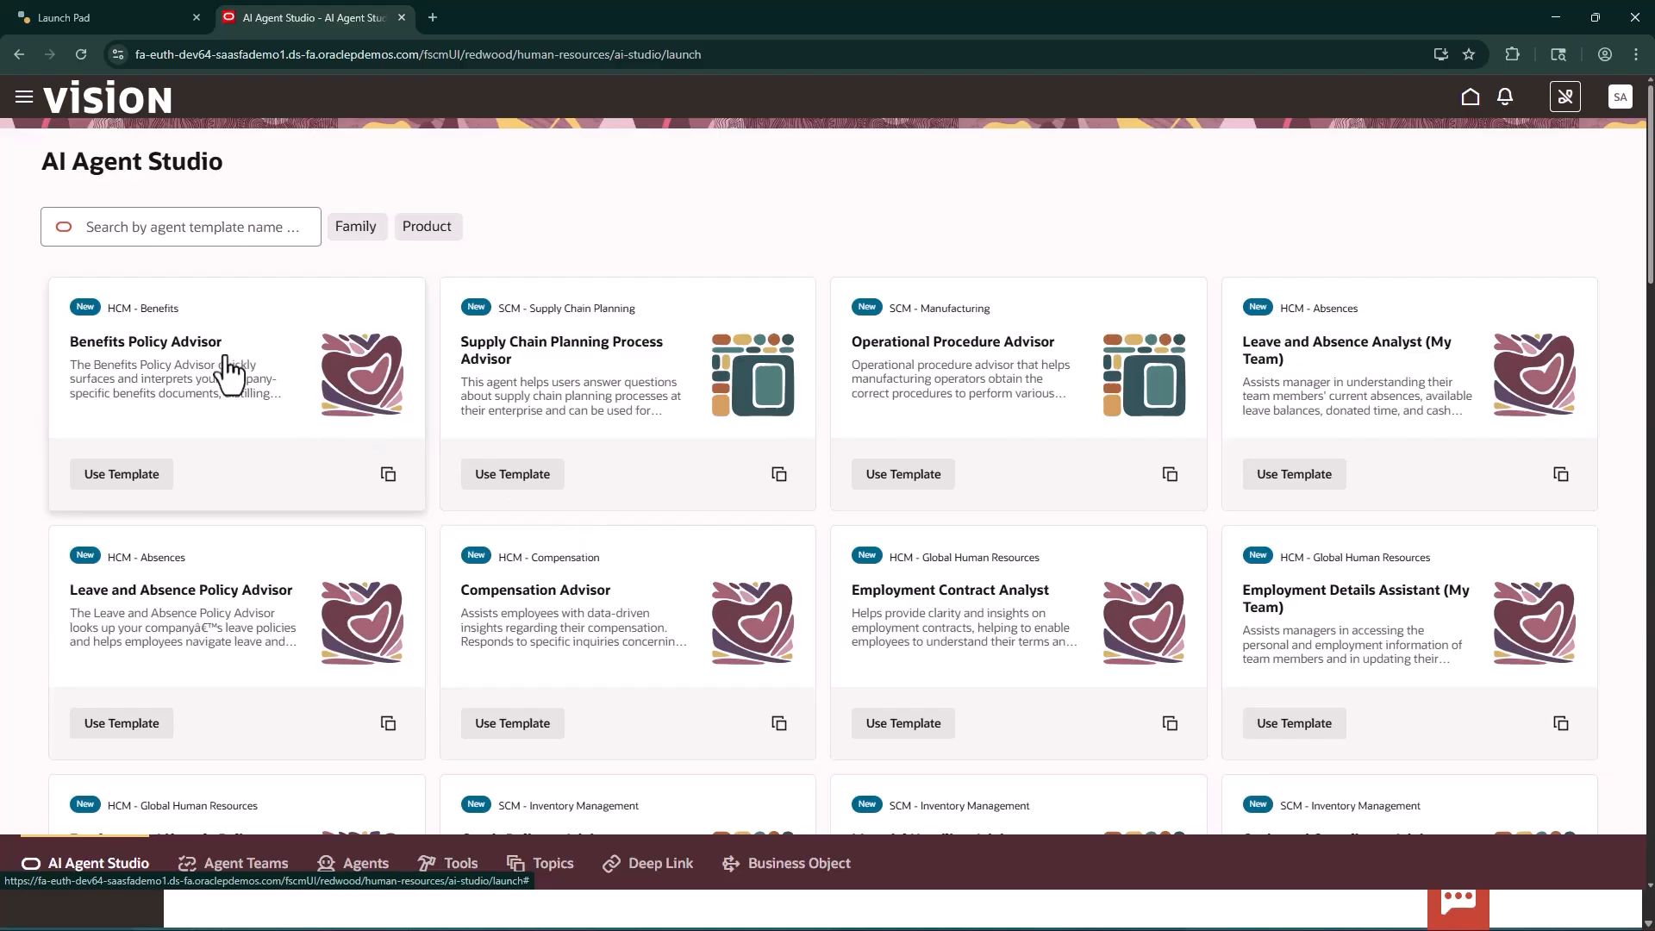
click(391, 486)
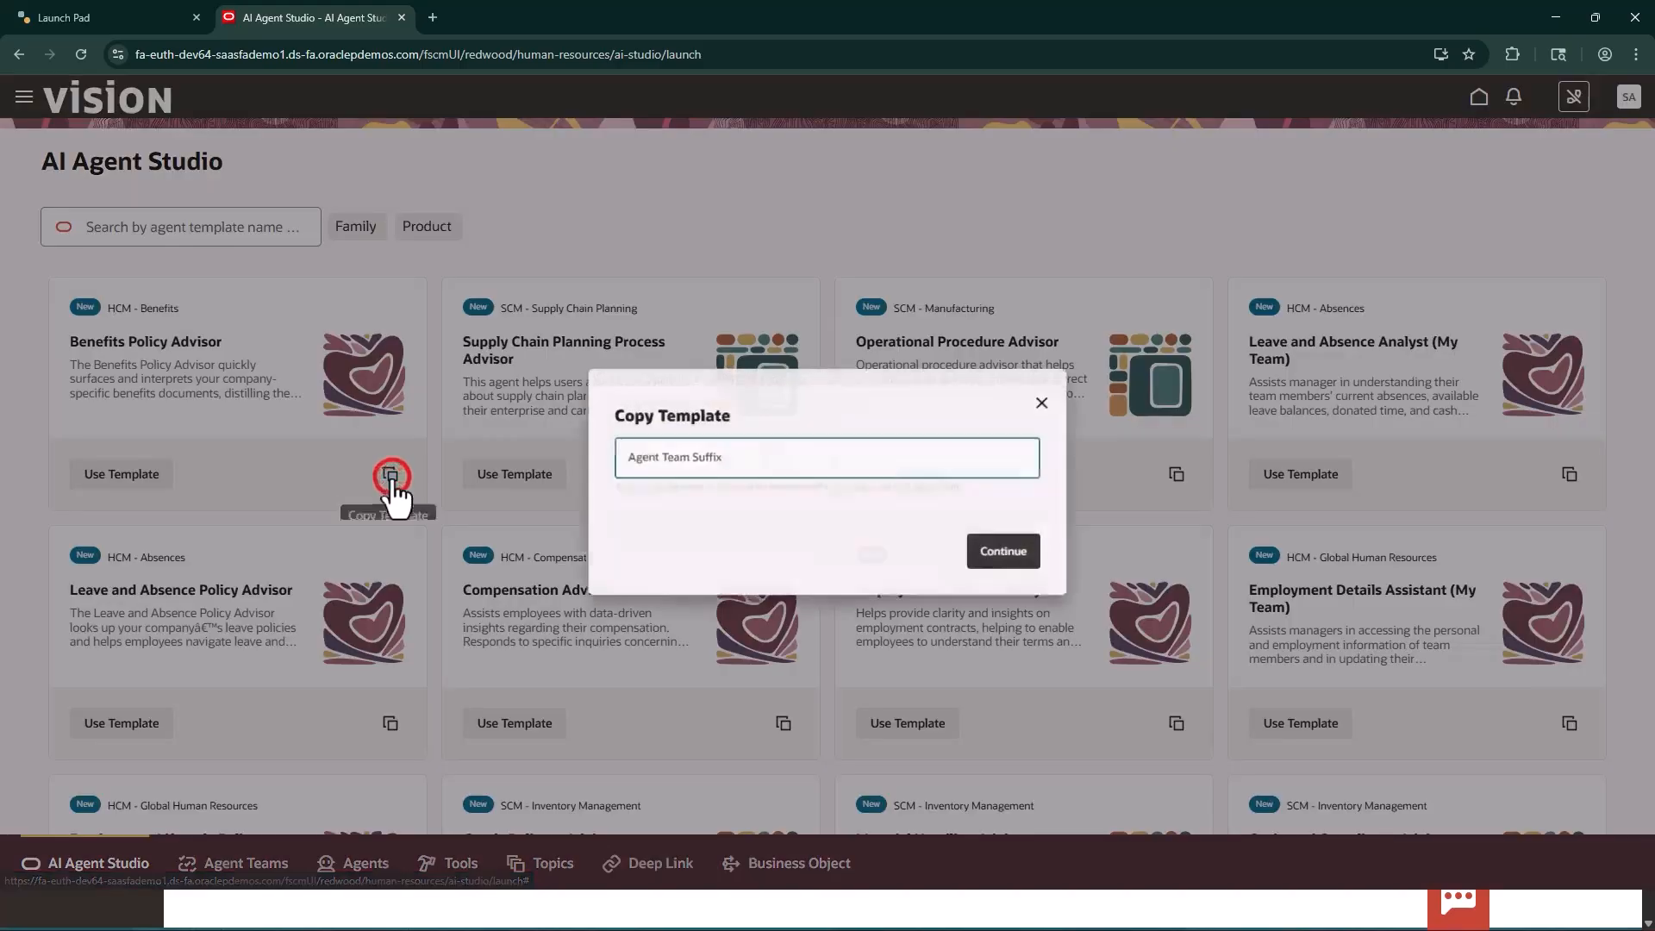
click(618, 466)
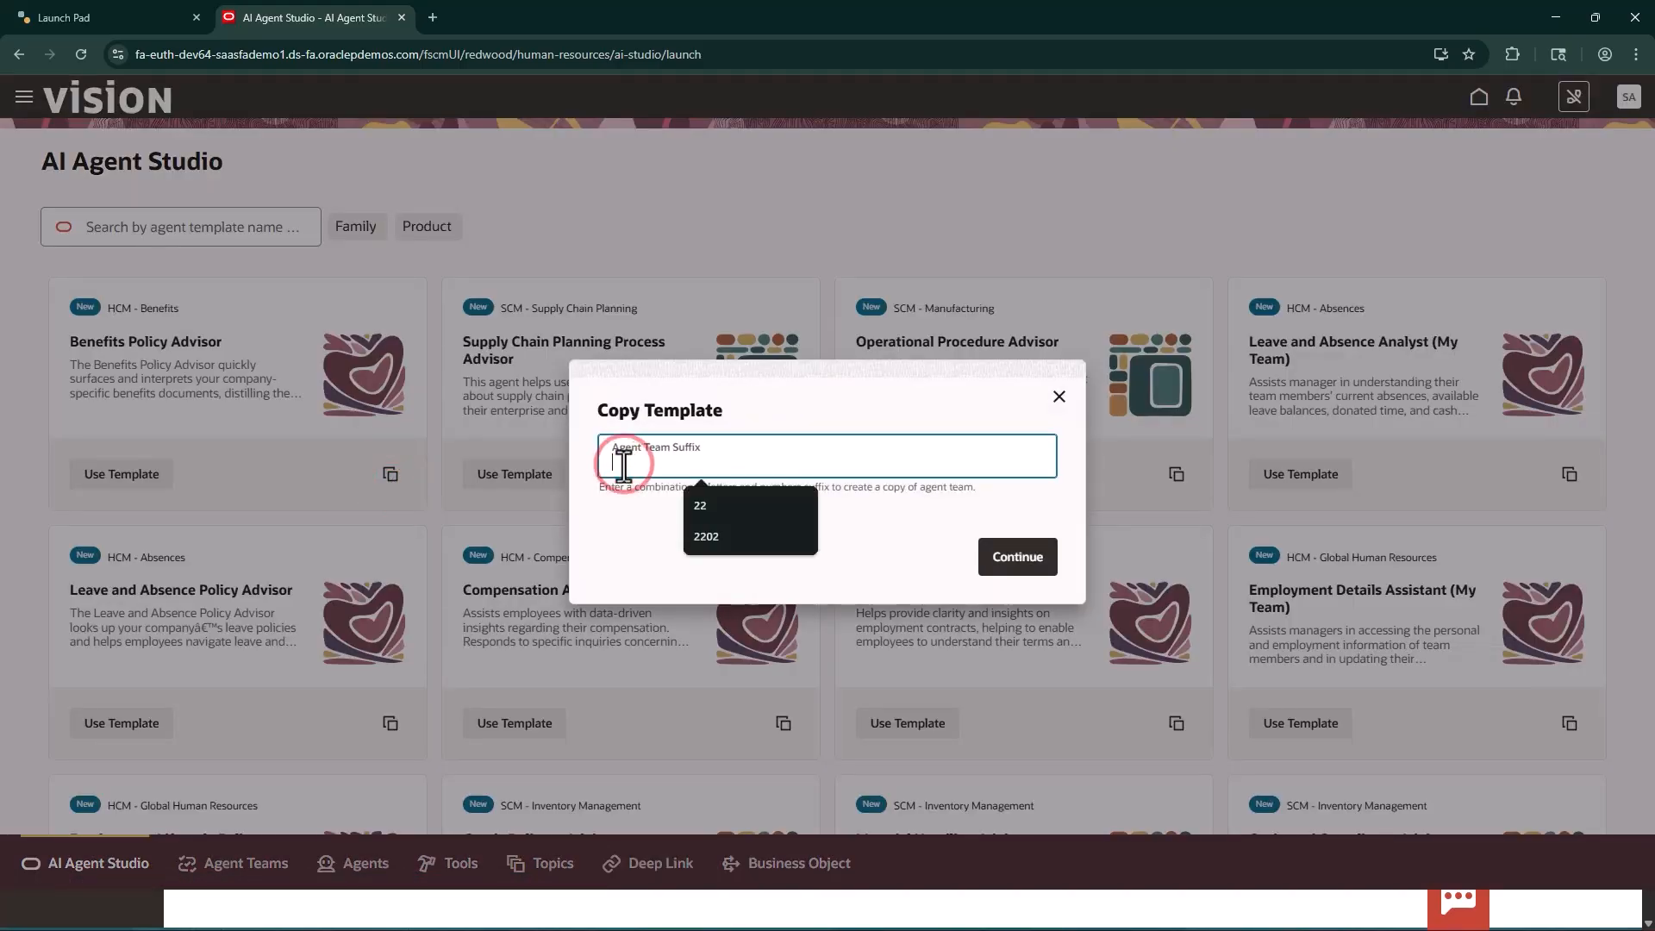
text(99)
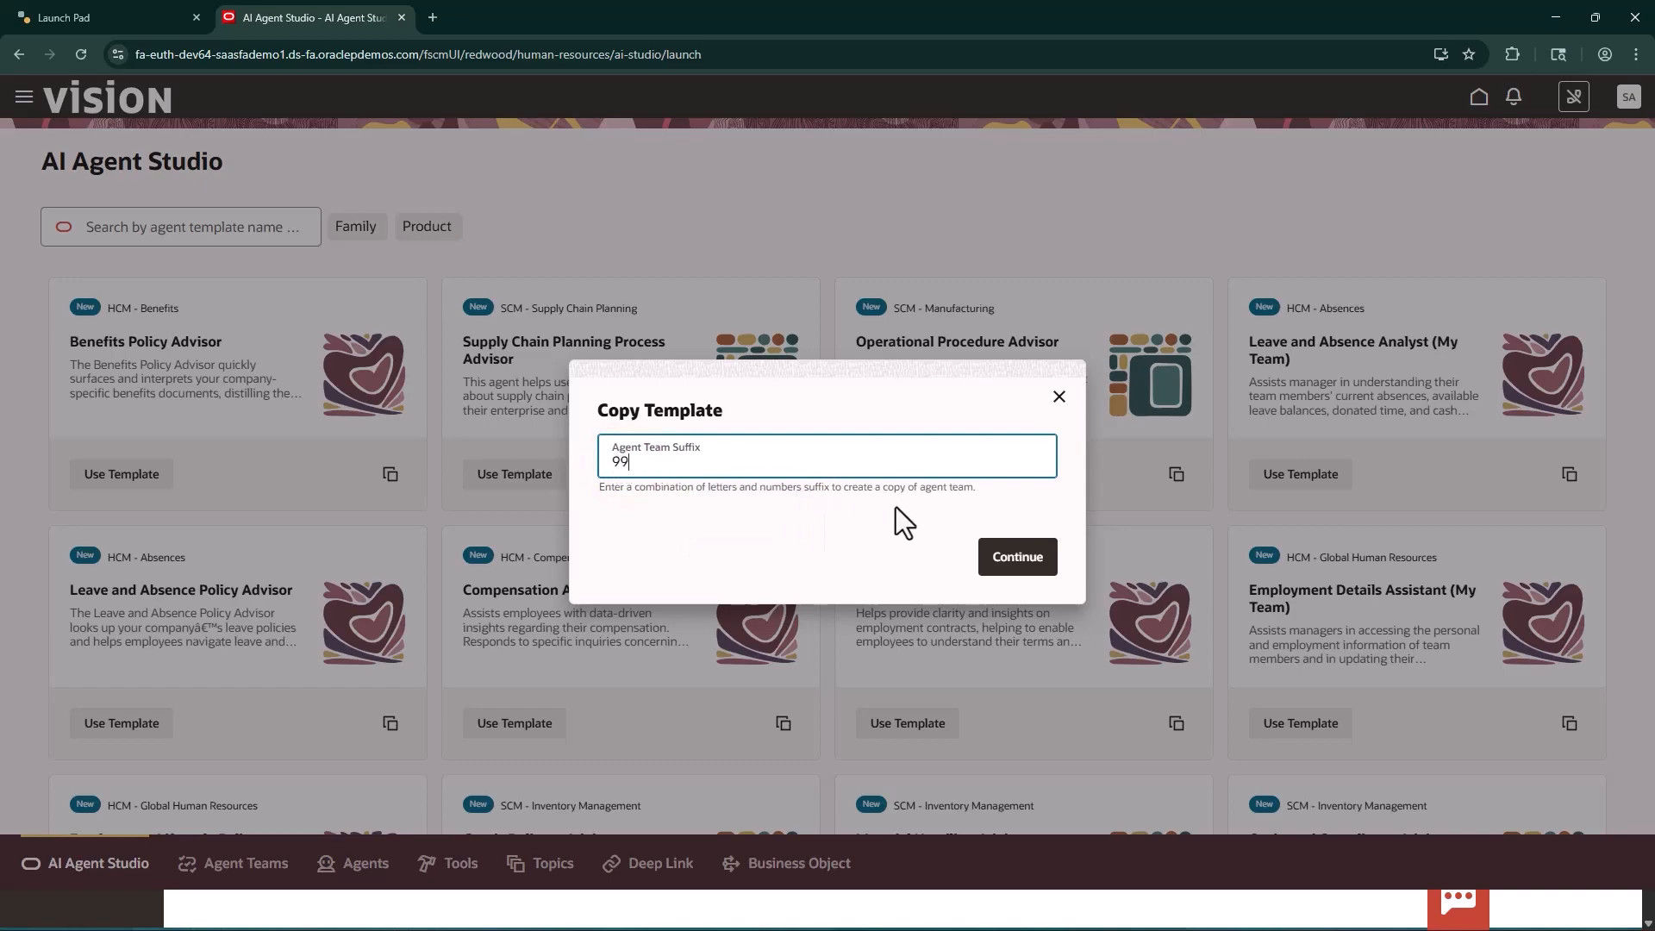
click(1017, 556)
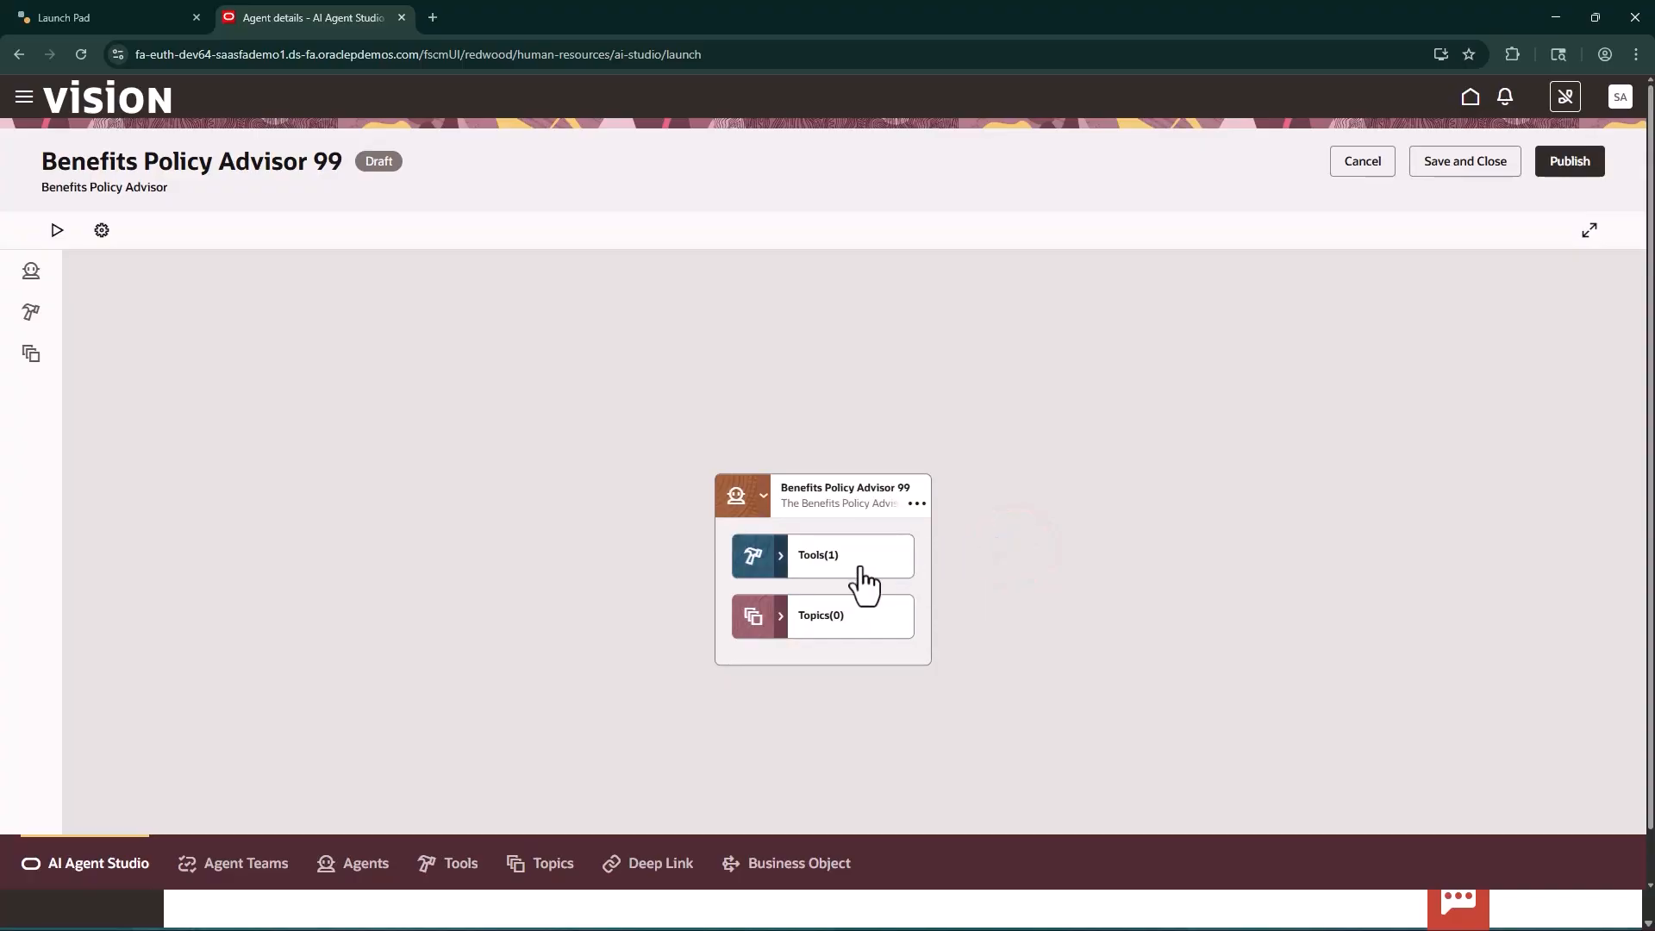
View the details of the lookup_benefits_policies 99 document tool and remove it from the Benefits Policy Advisor 99 agent
click(781, 559)
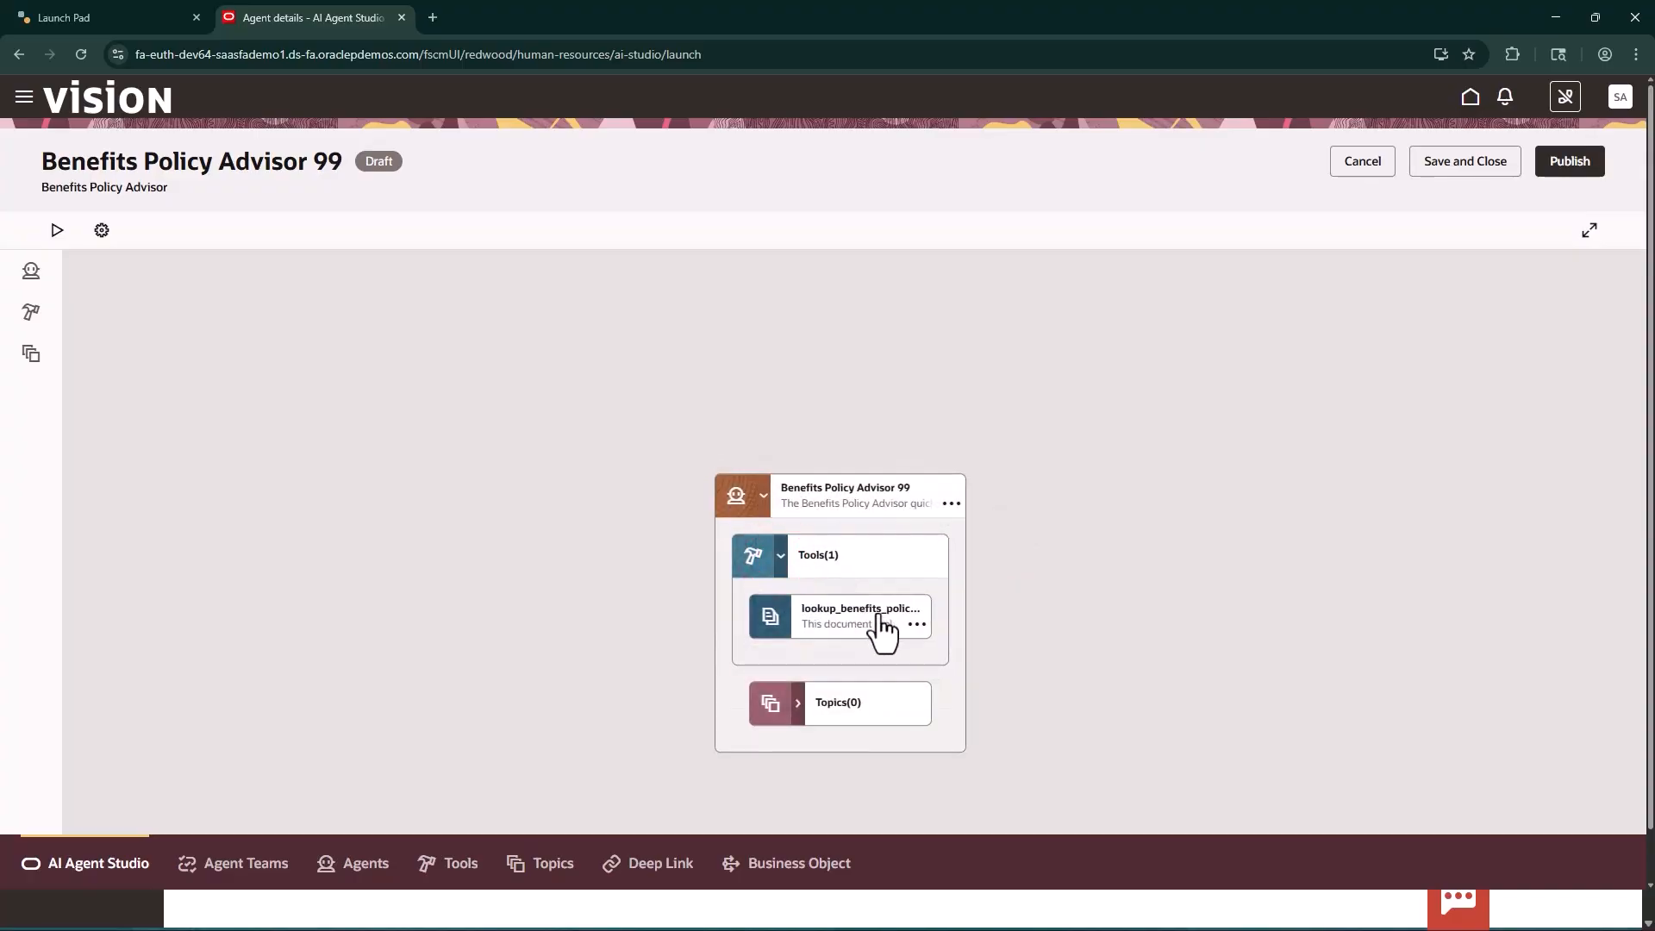
click(917, 624)
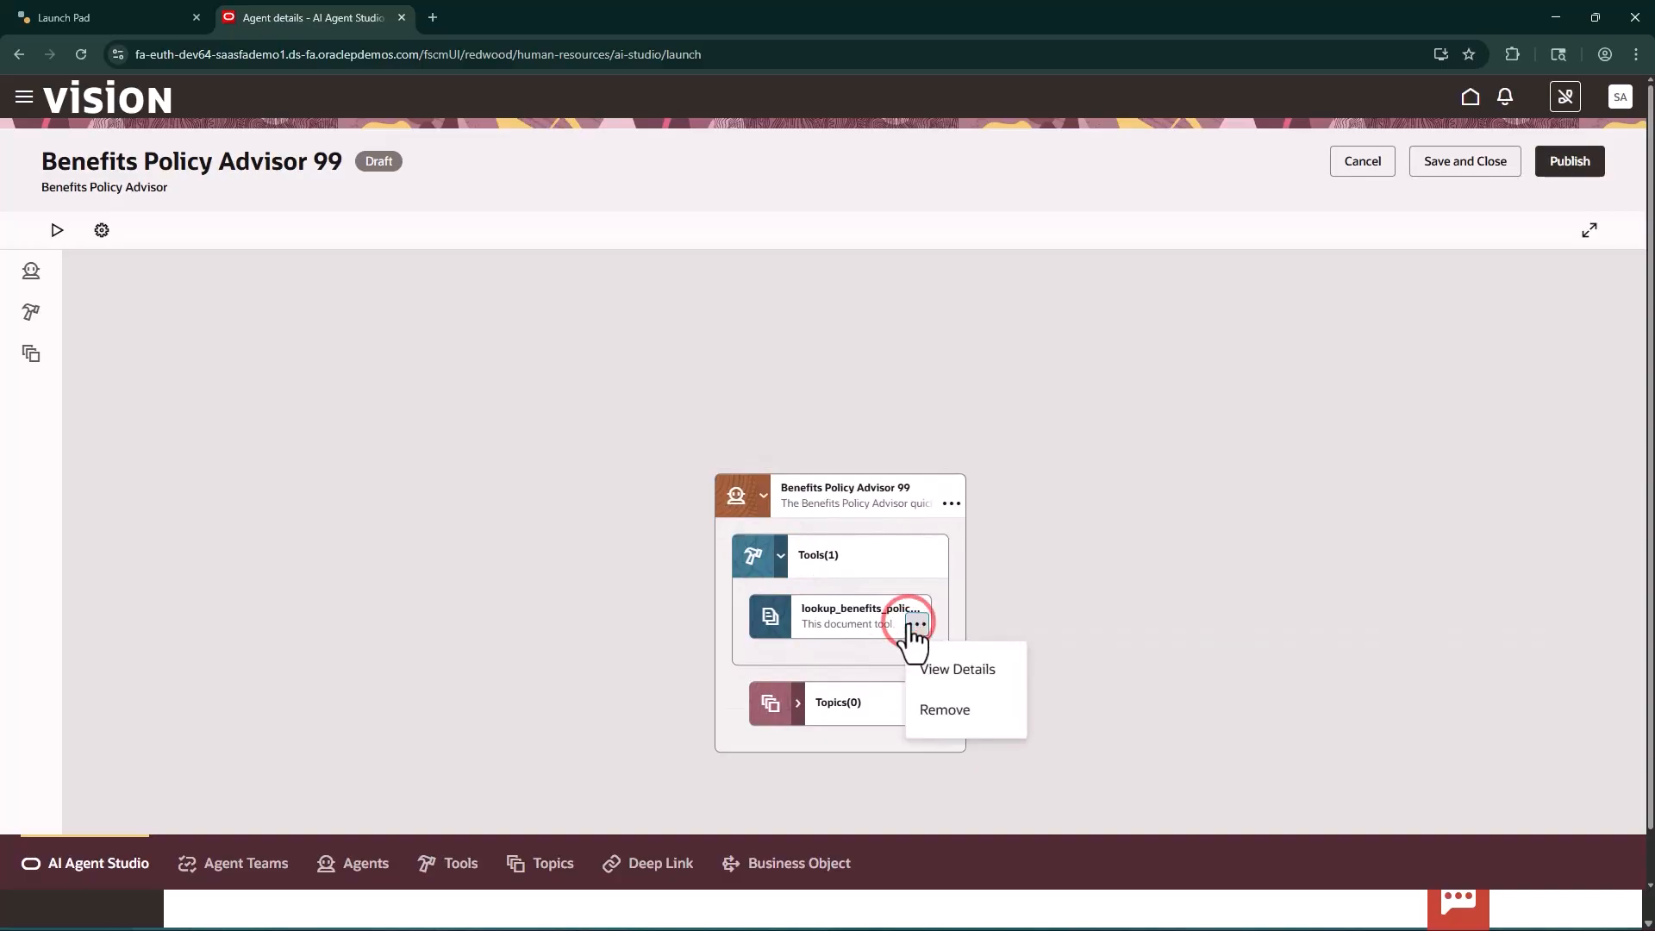
click(947, 660)
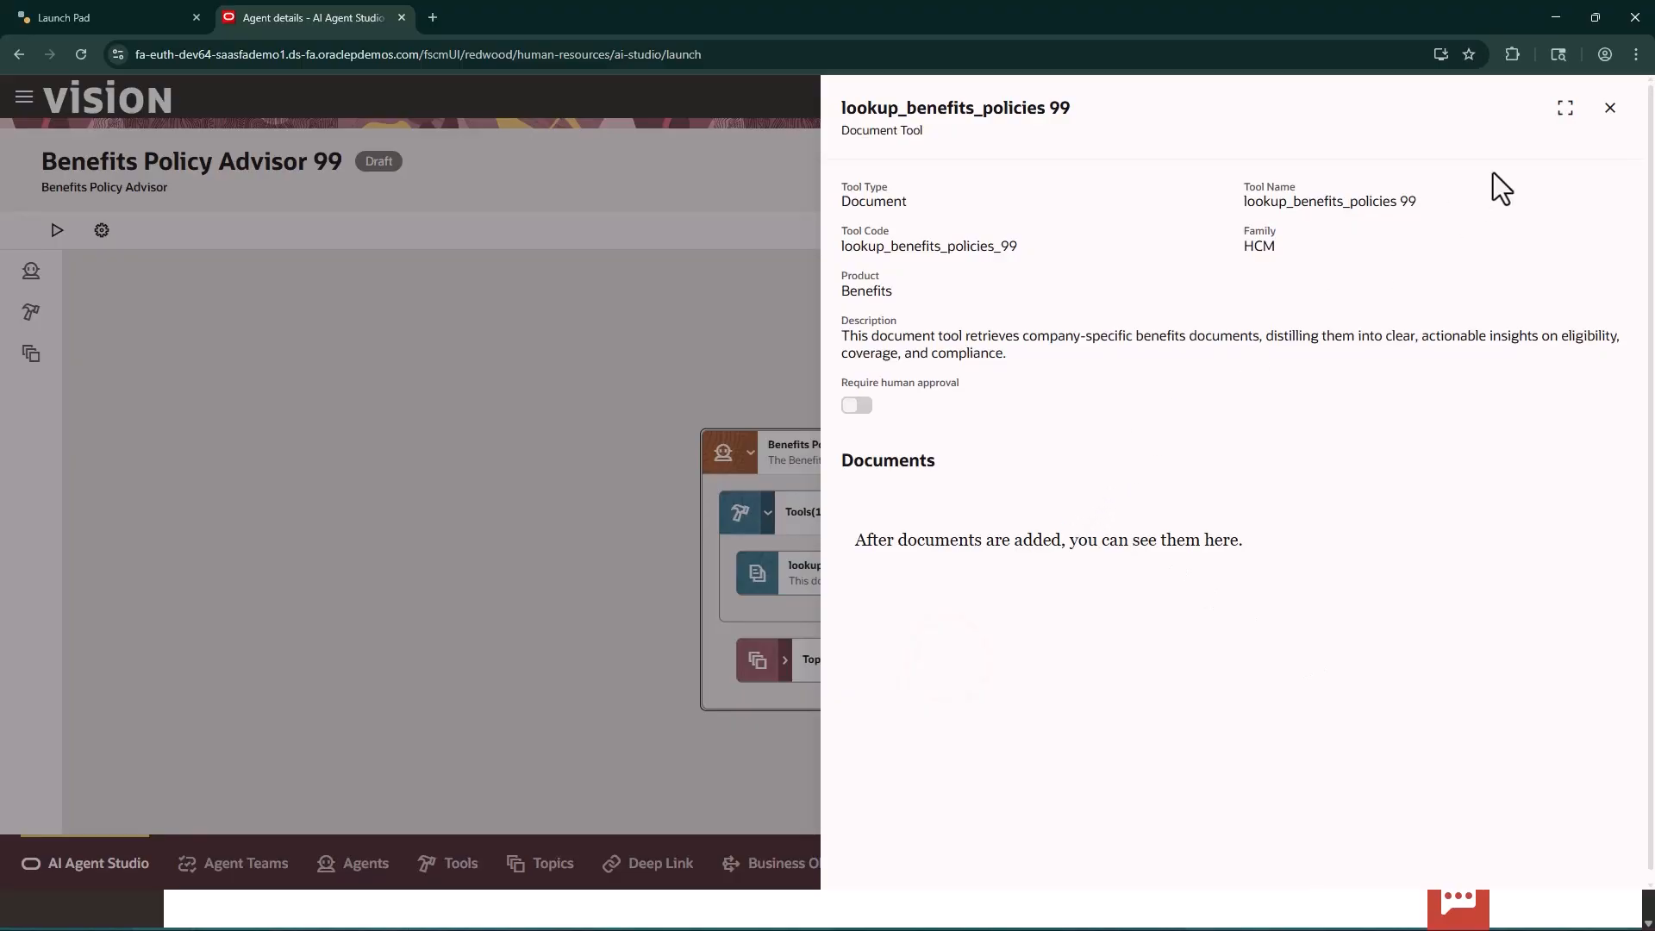
click(1610, 108)
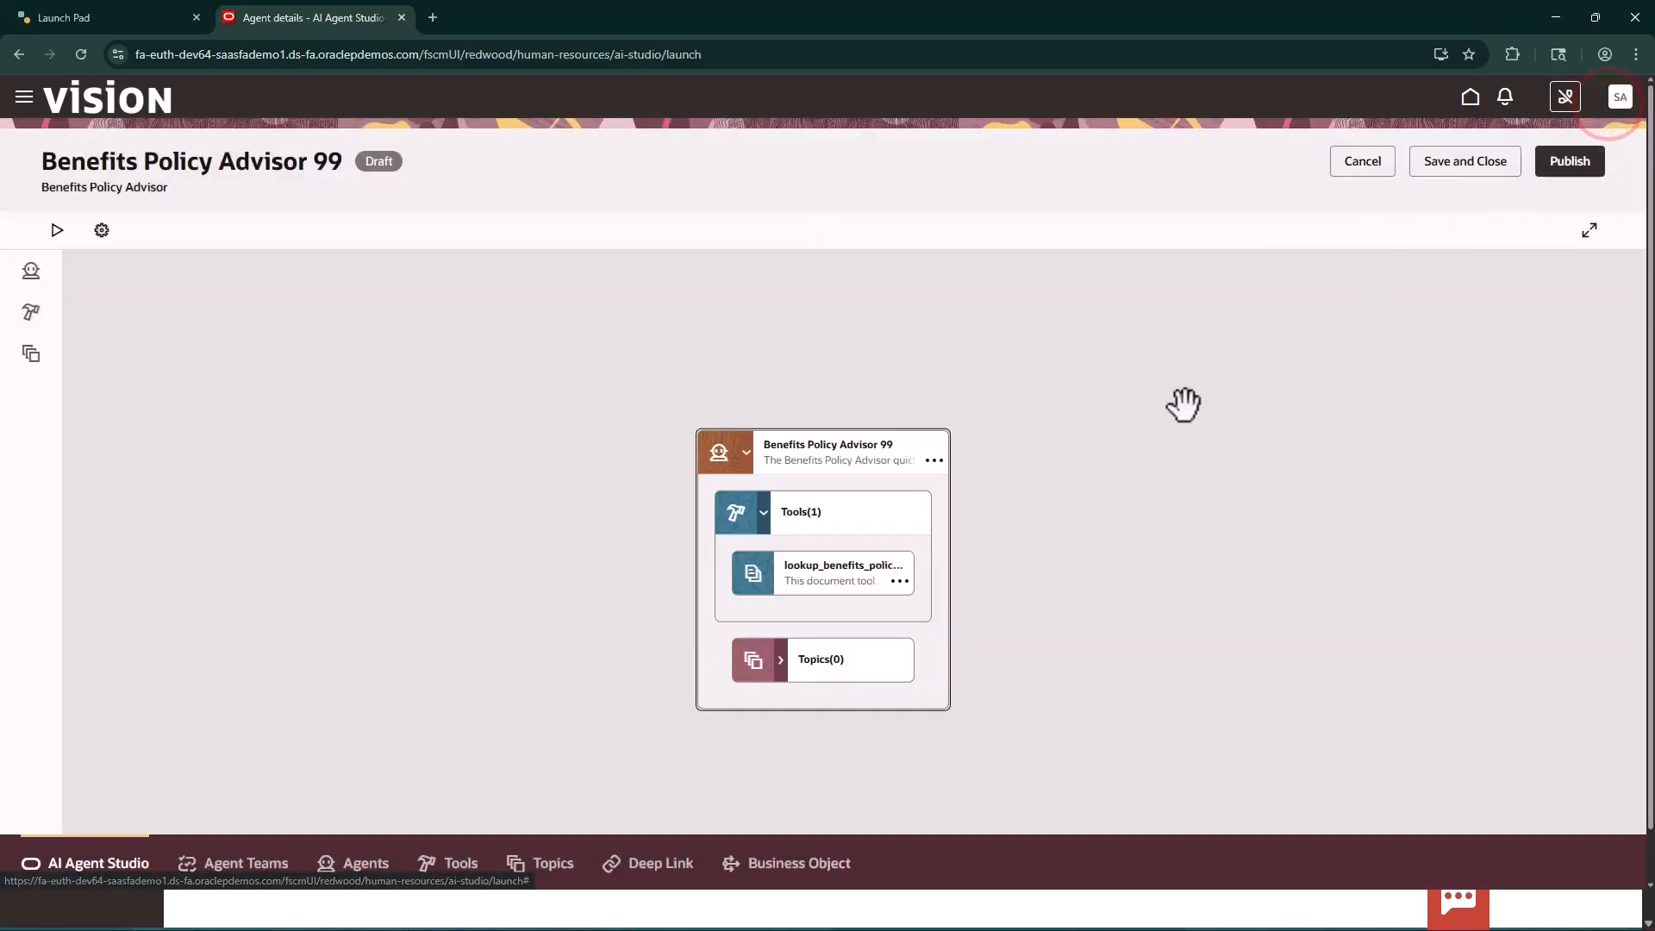
click(902, 581)
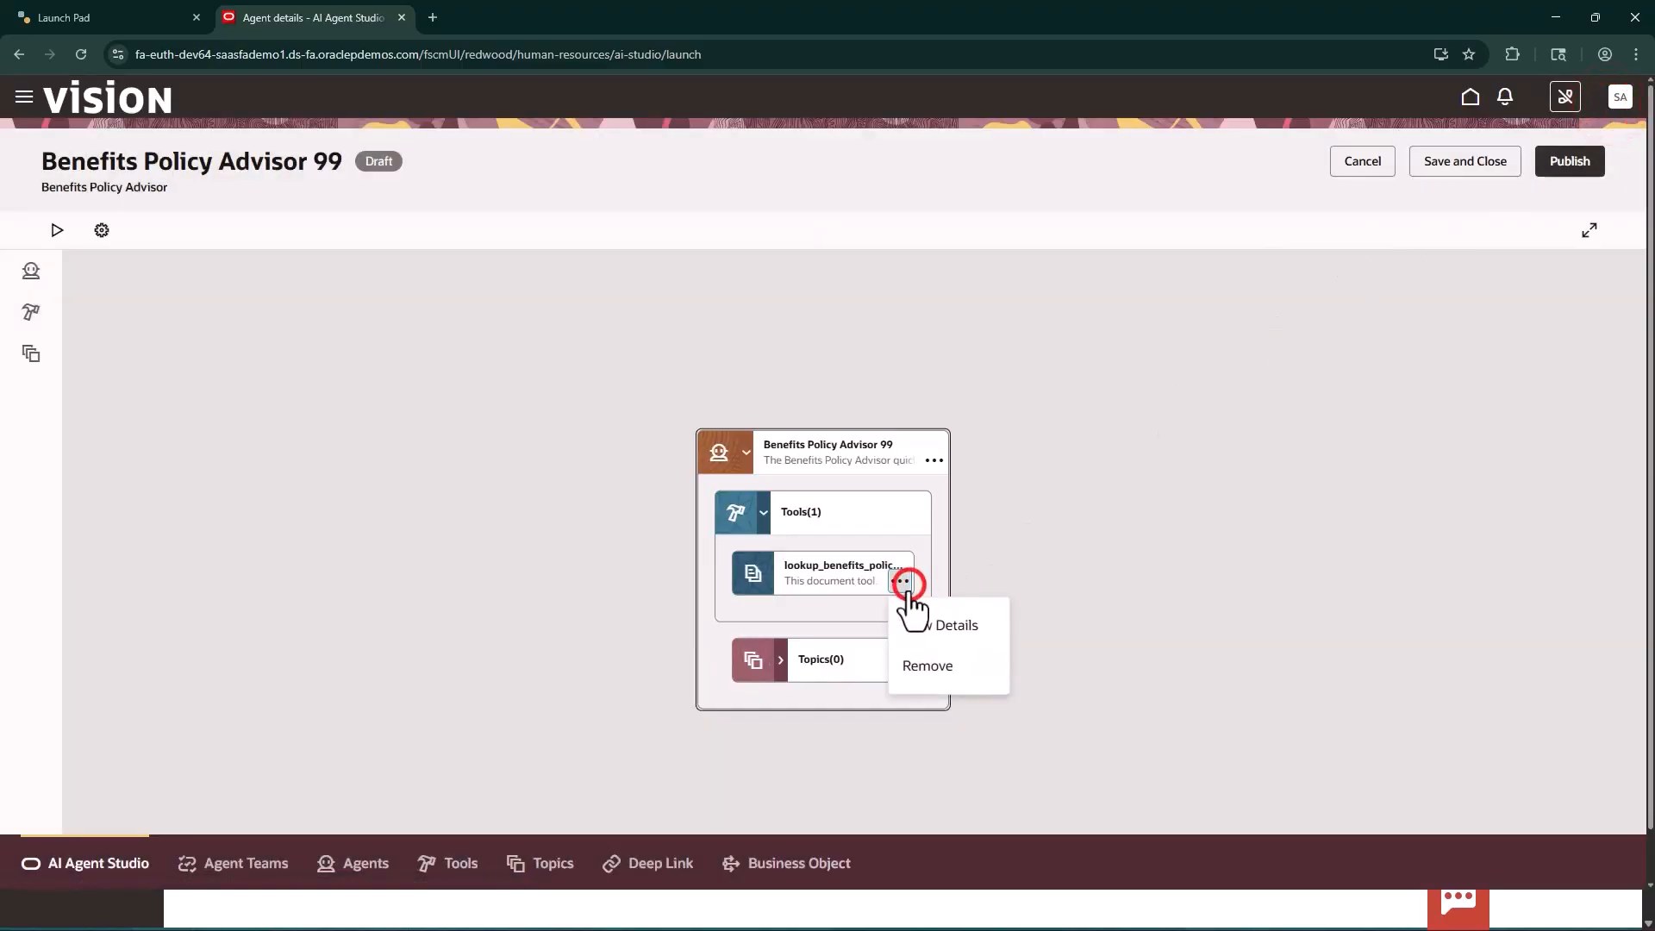
click(940, 669)
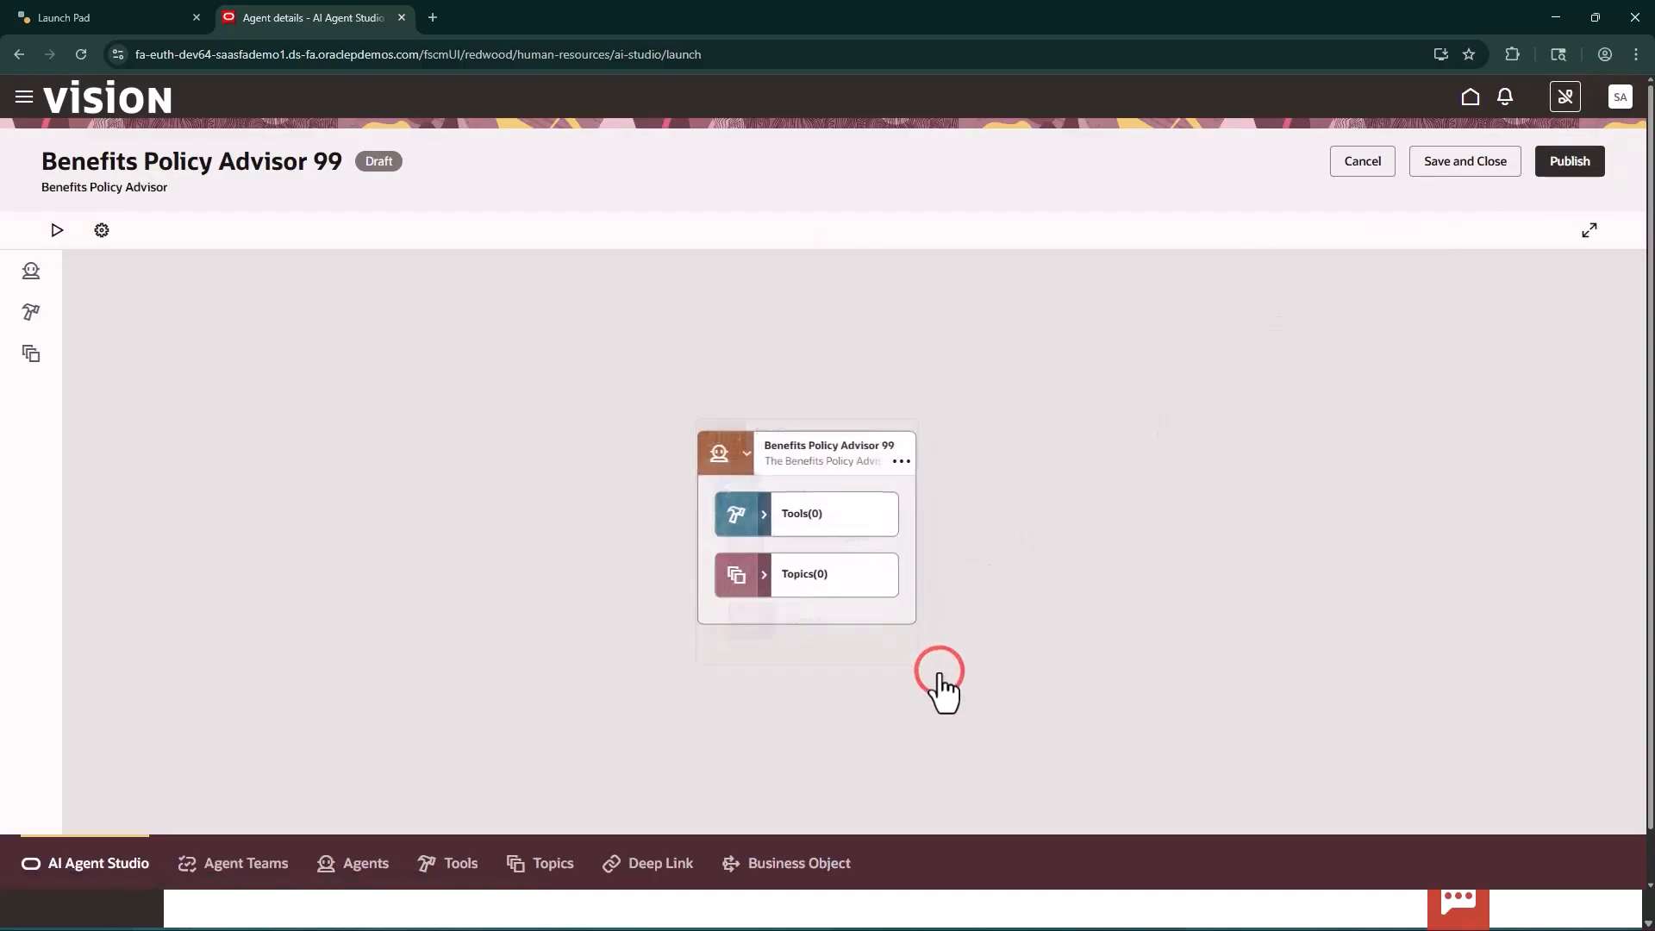
Find the tools matching lookup_benefit, add lookup_benefits_policies BAP_HRZ to the Benefits Policy Advisor 99 agent, and save and close the team
click(802, 517)
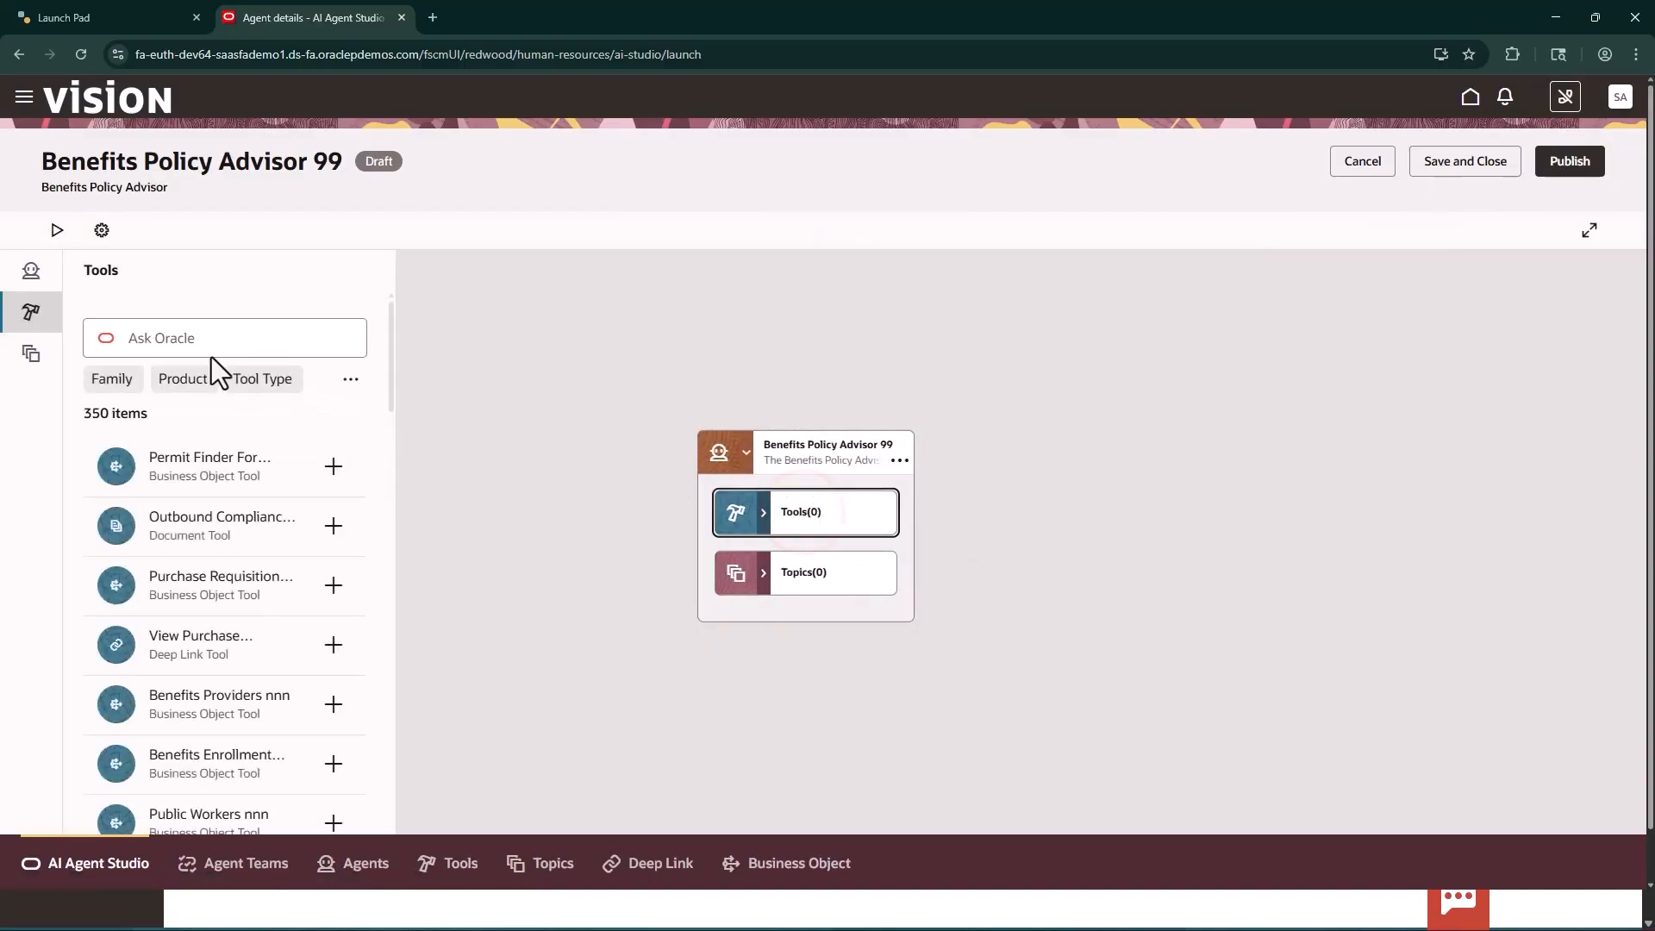
click(191, 336)
text(loo)
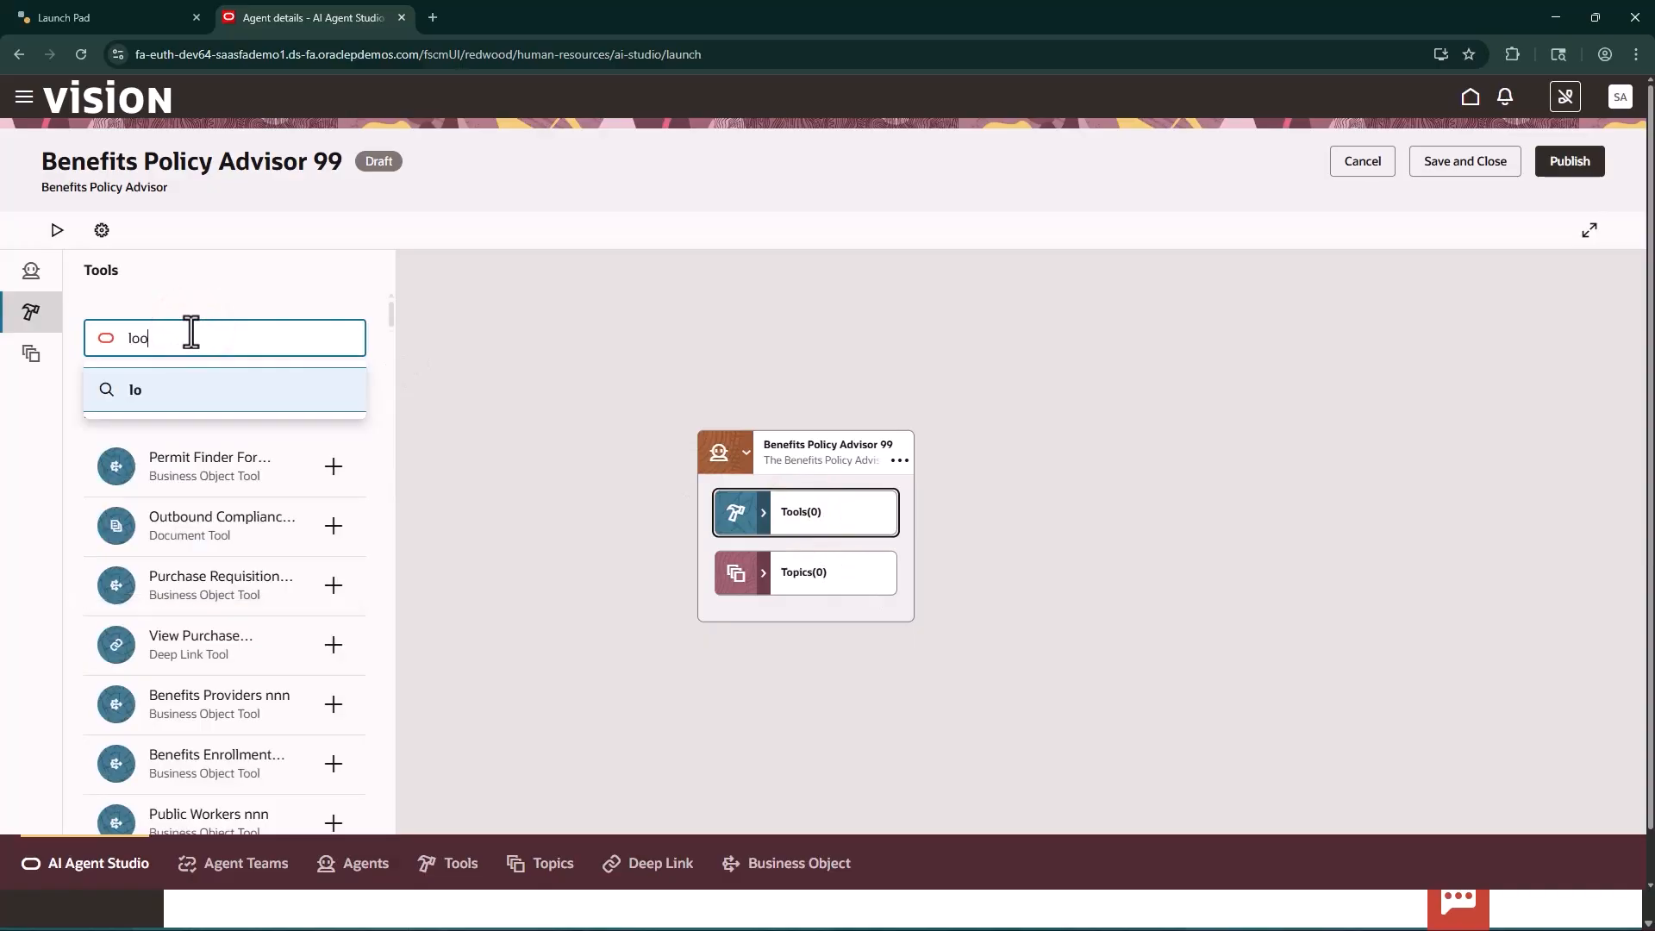
text(kup_ben)
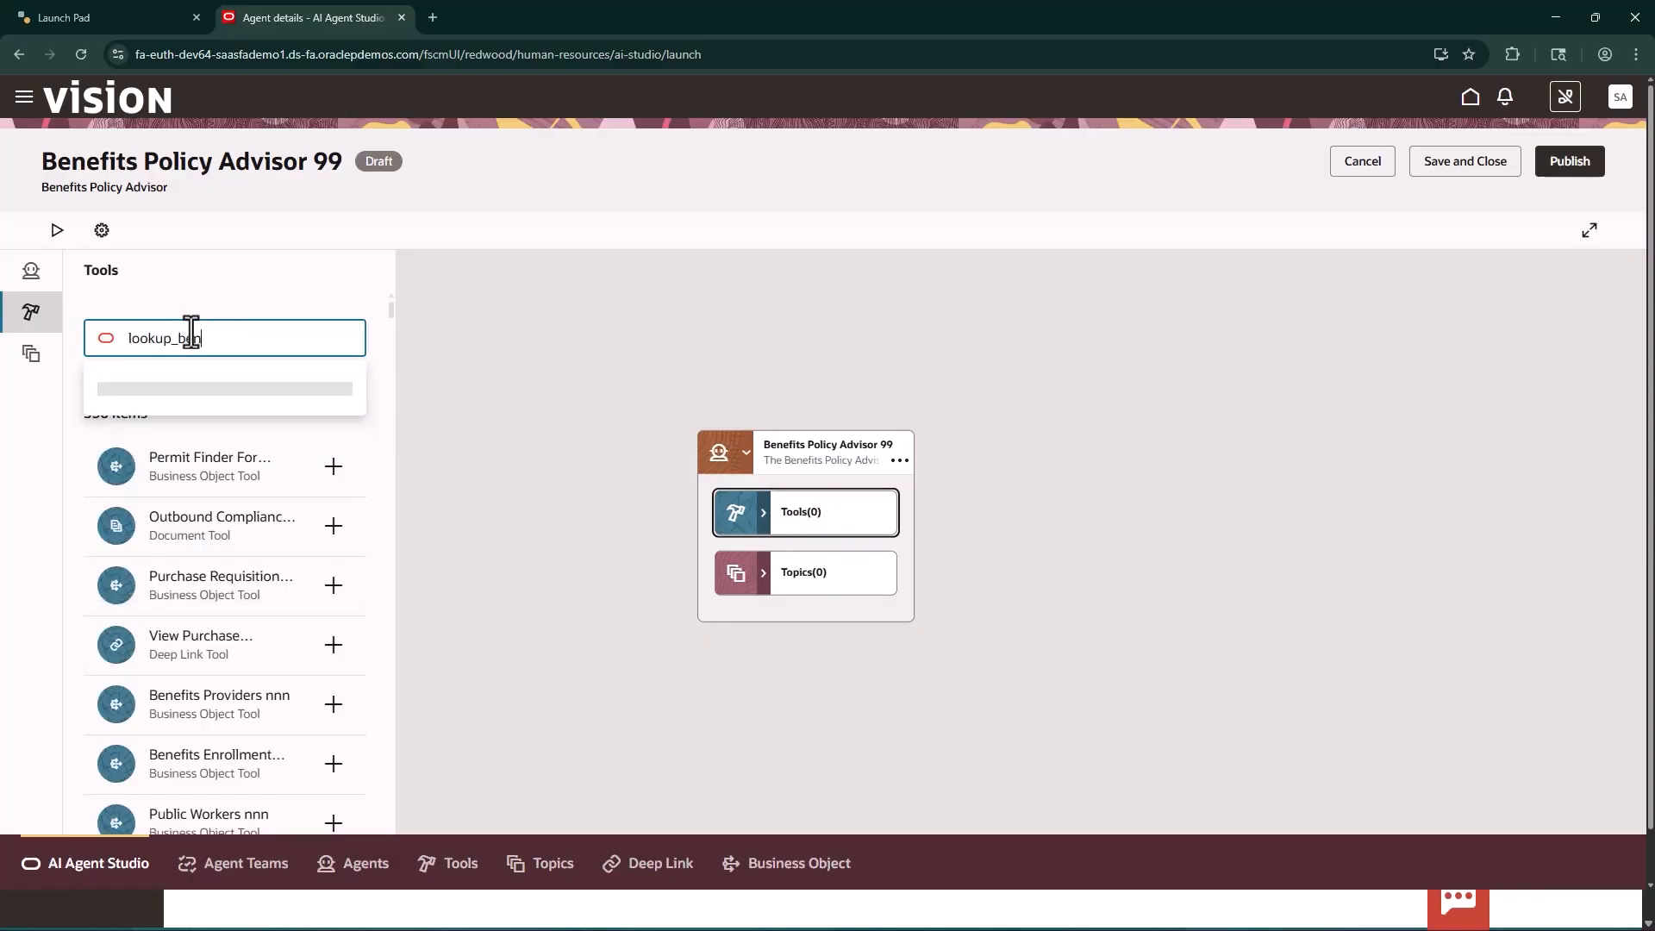
text(efit)
key(Return)
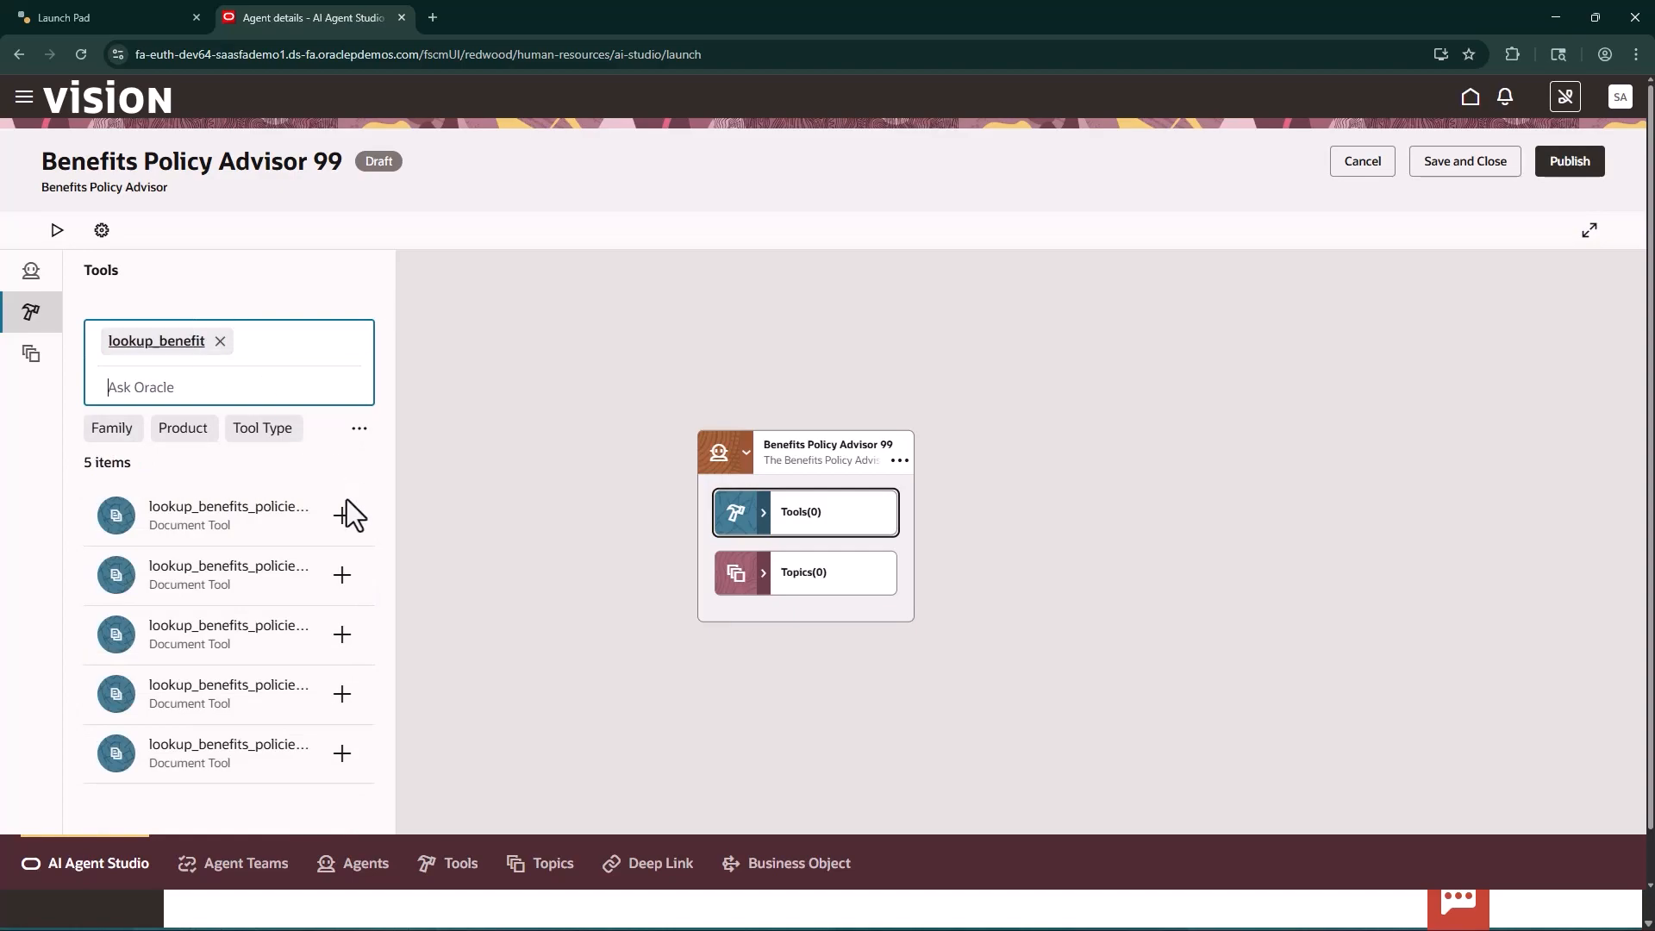
click(292, 686)
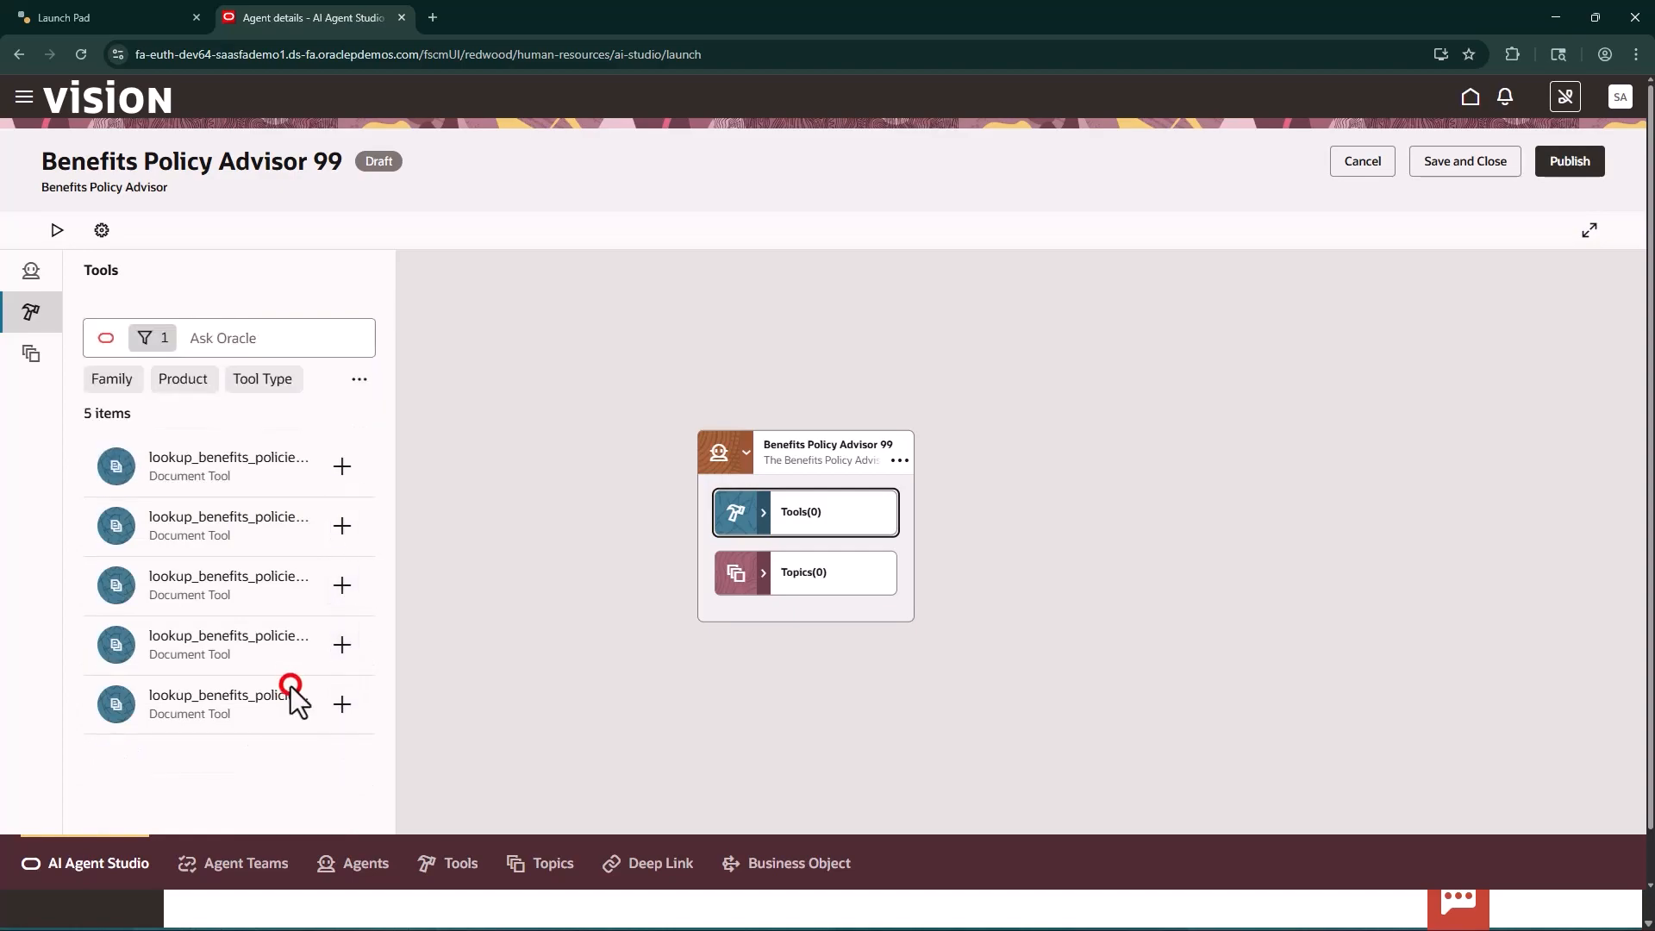
click(342, 645)
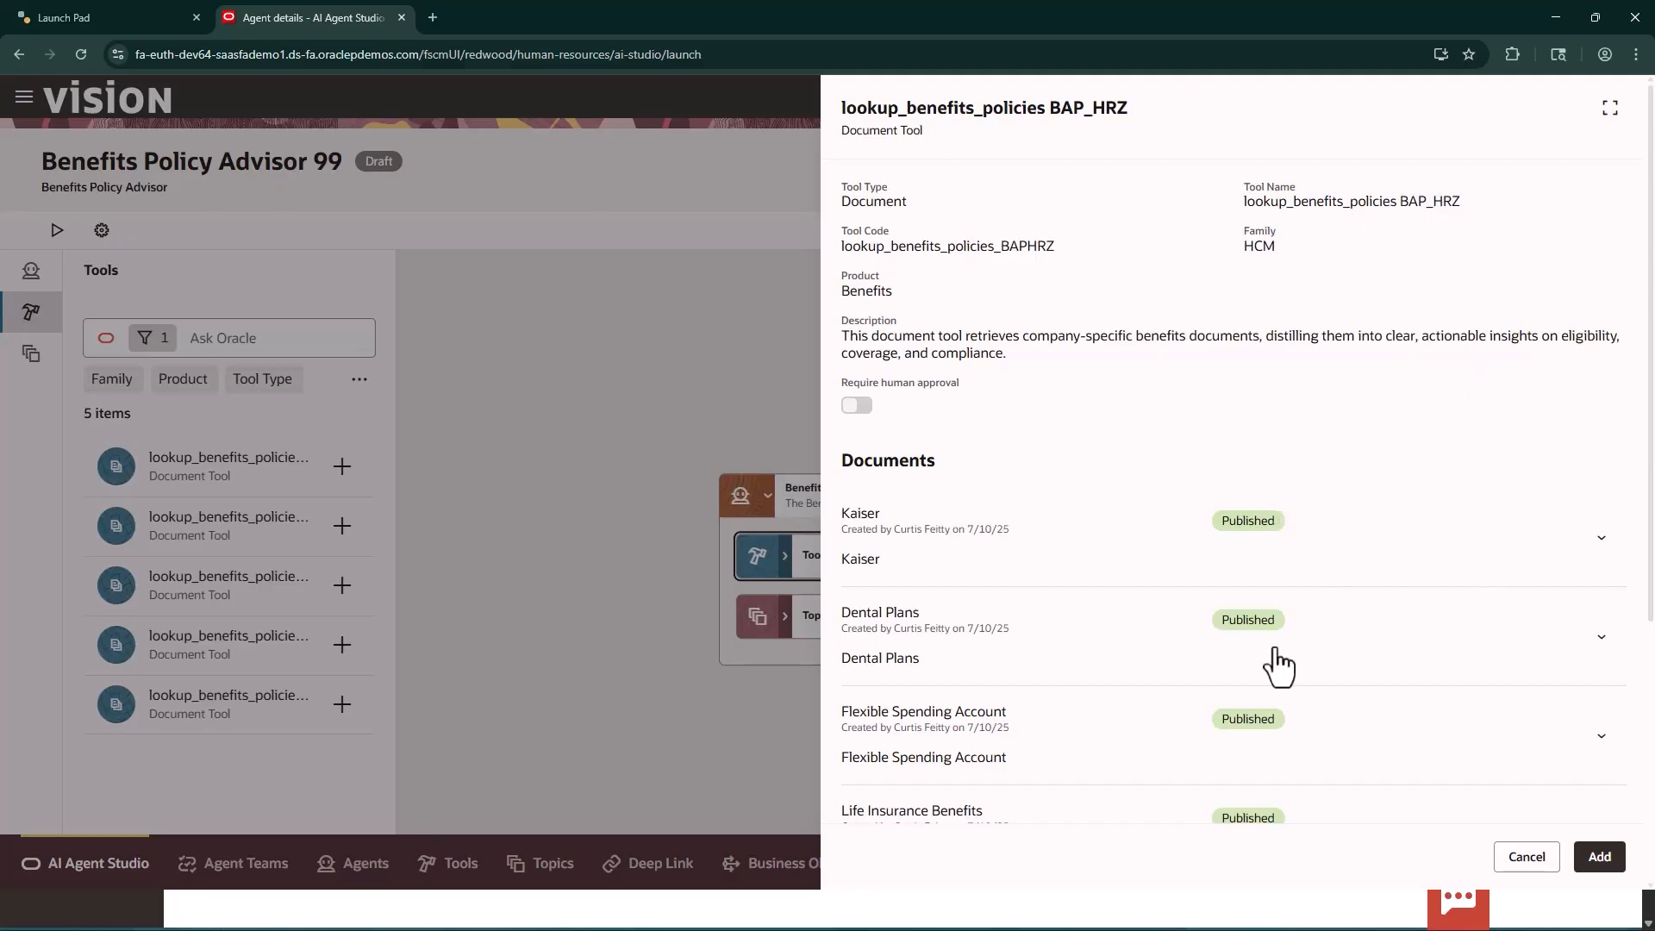
click(1600, 856)
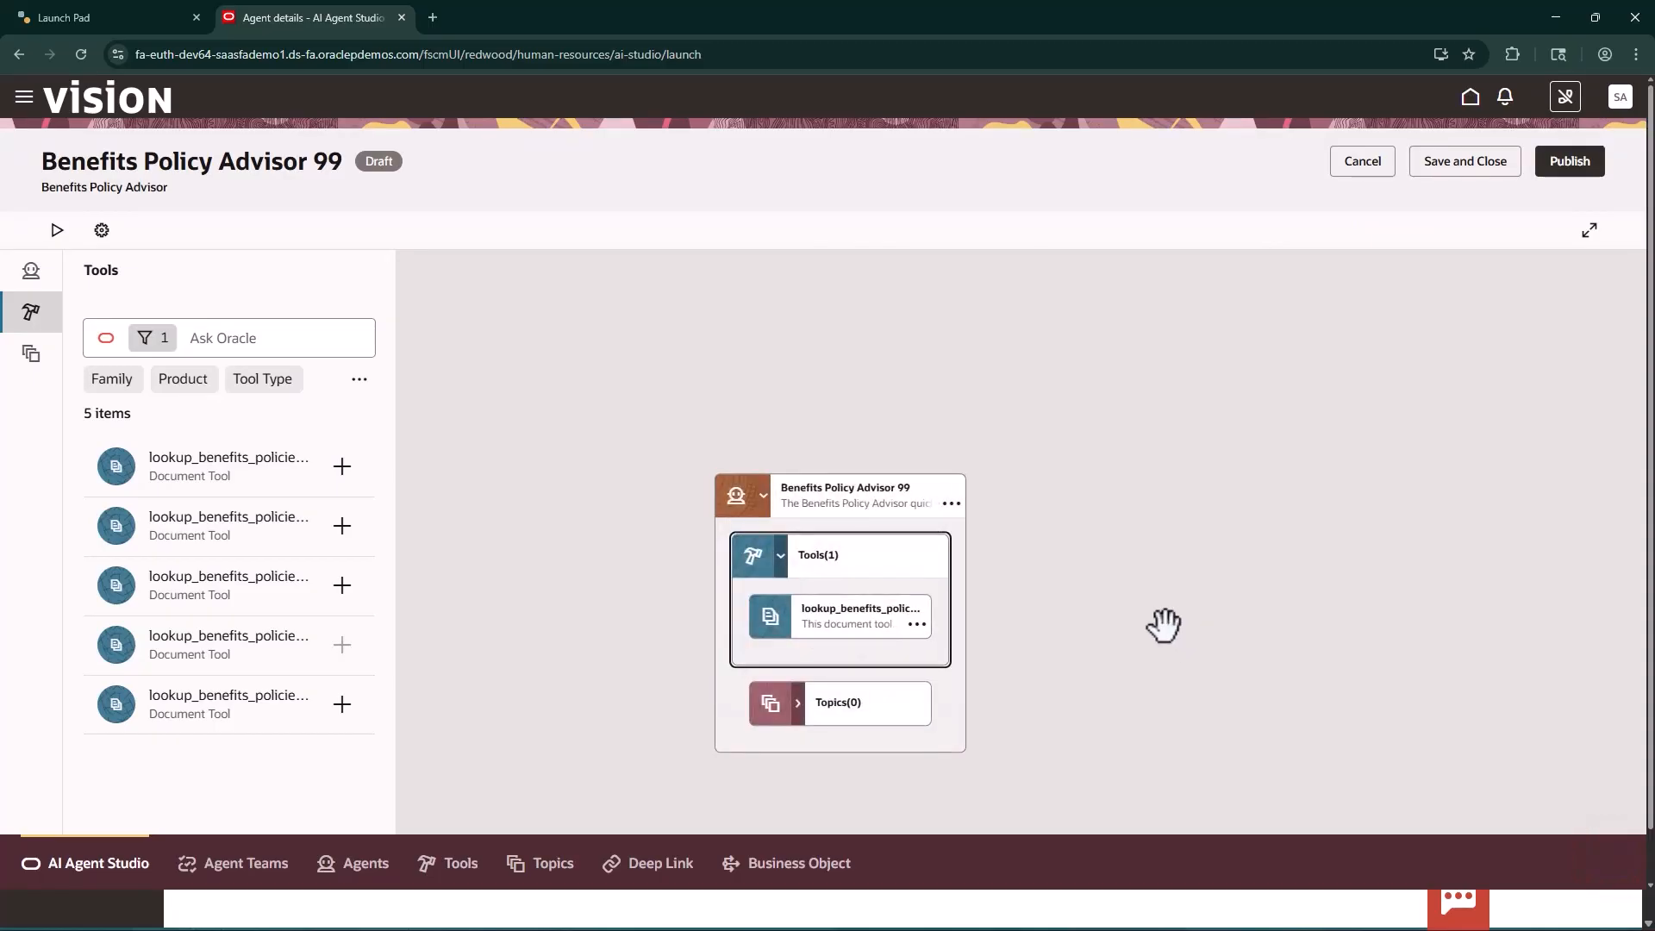
click(1452, 166)
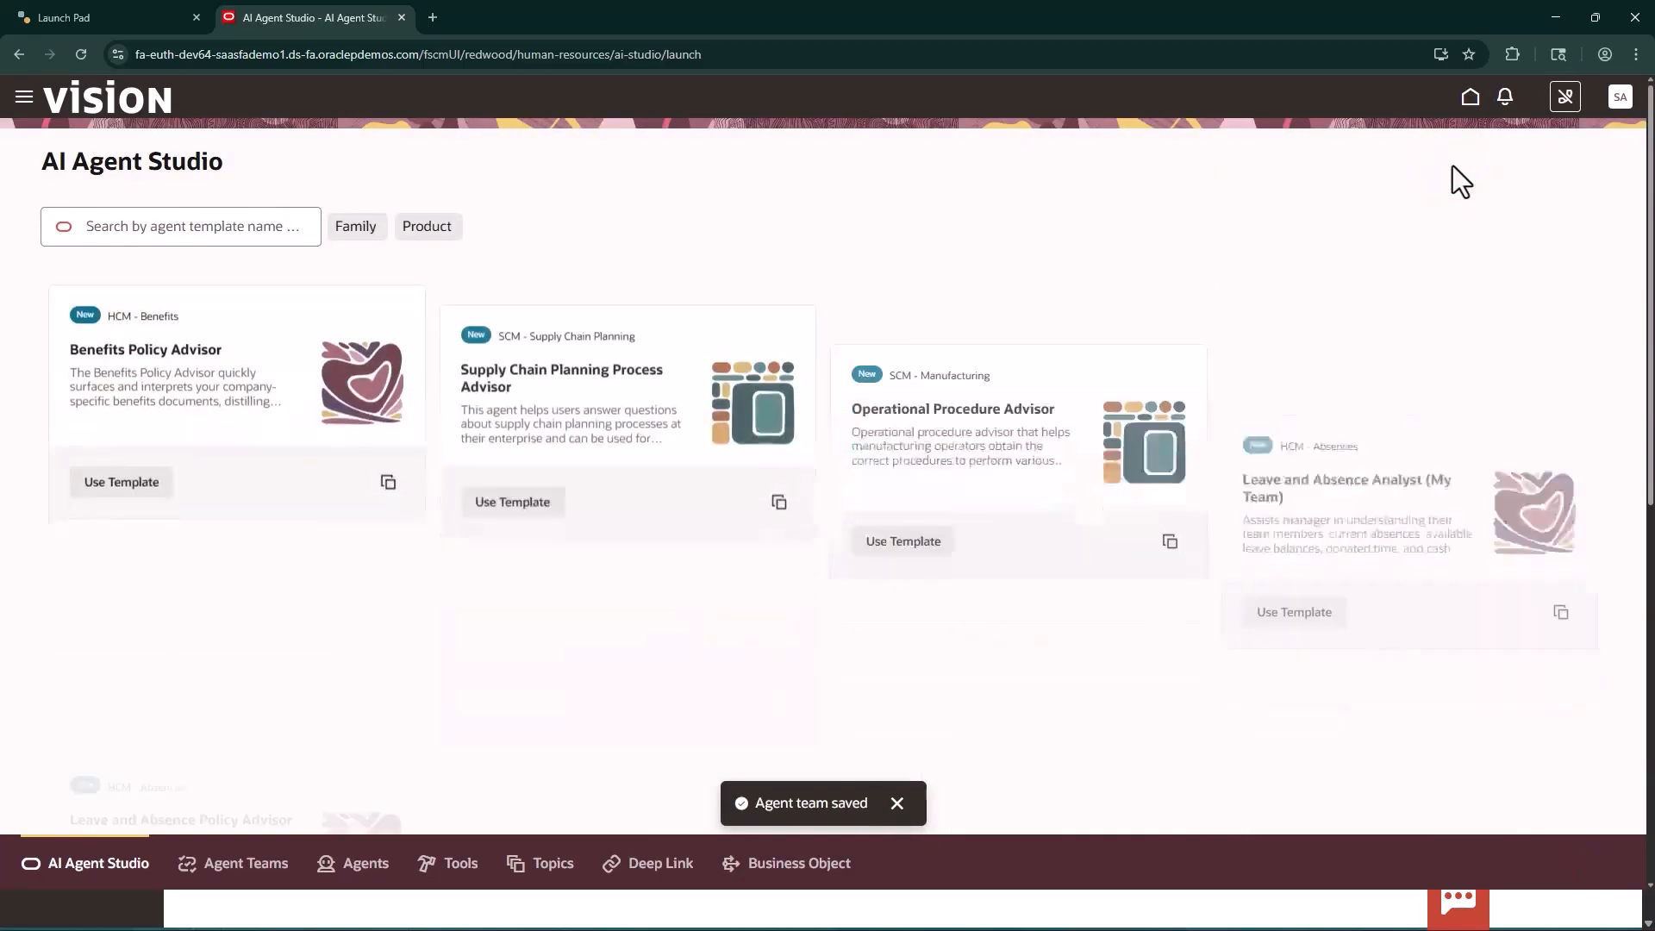
Find the draft agent teams matching 99 and open Benefits Policy Advisor 99 for editing
click(250, 866)
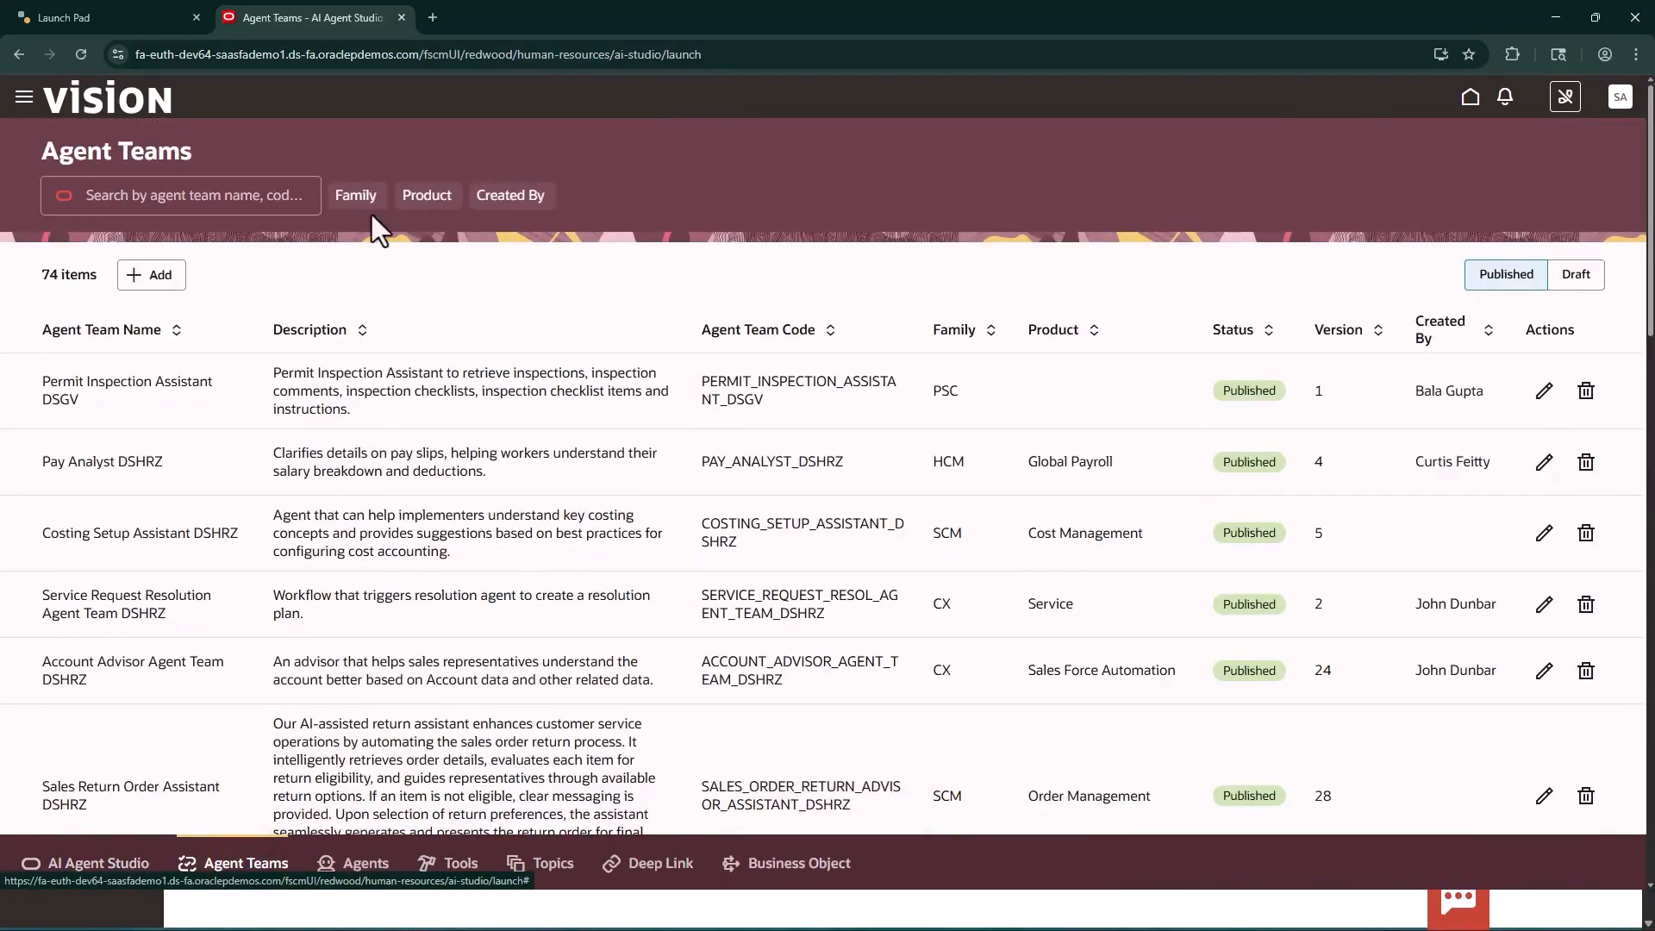
click(228, 197)
text(99)
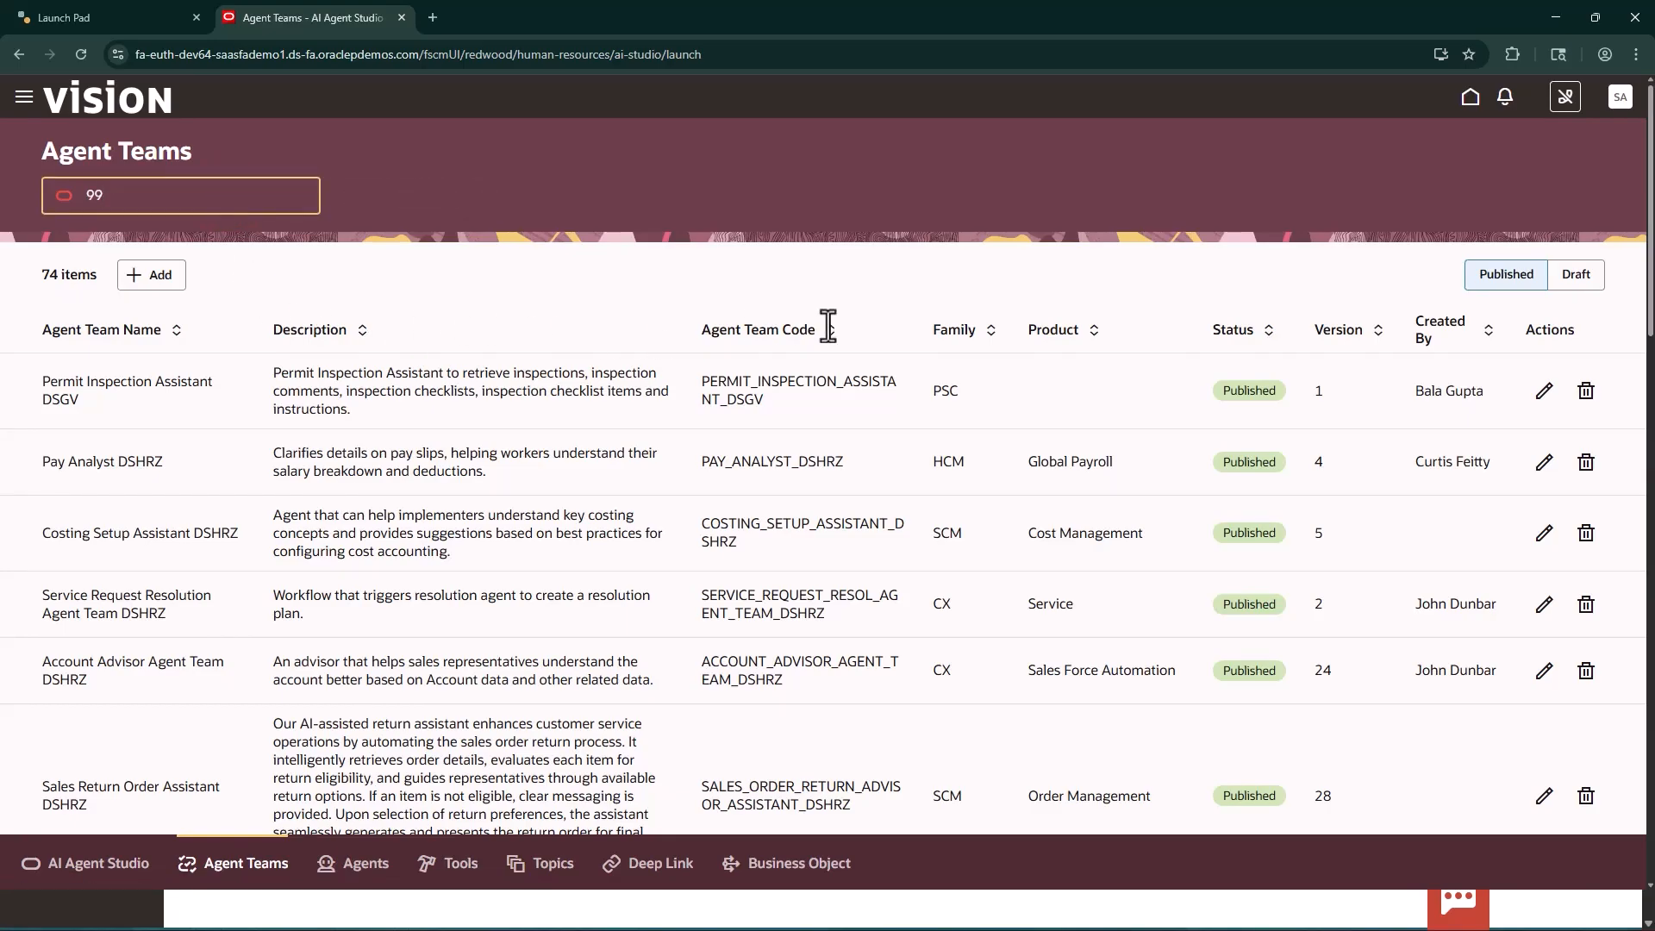
click(1578, 276)
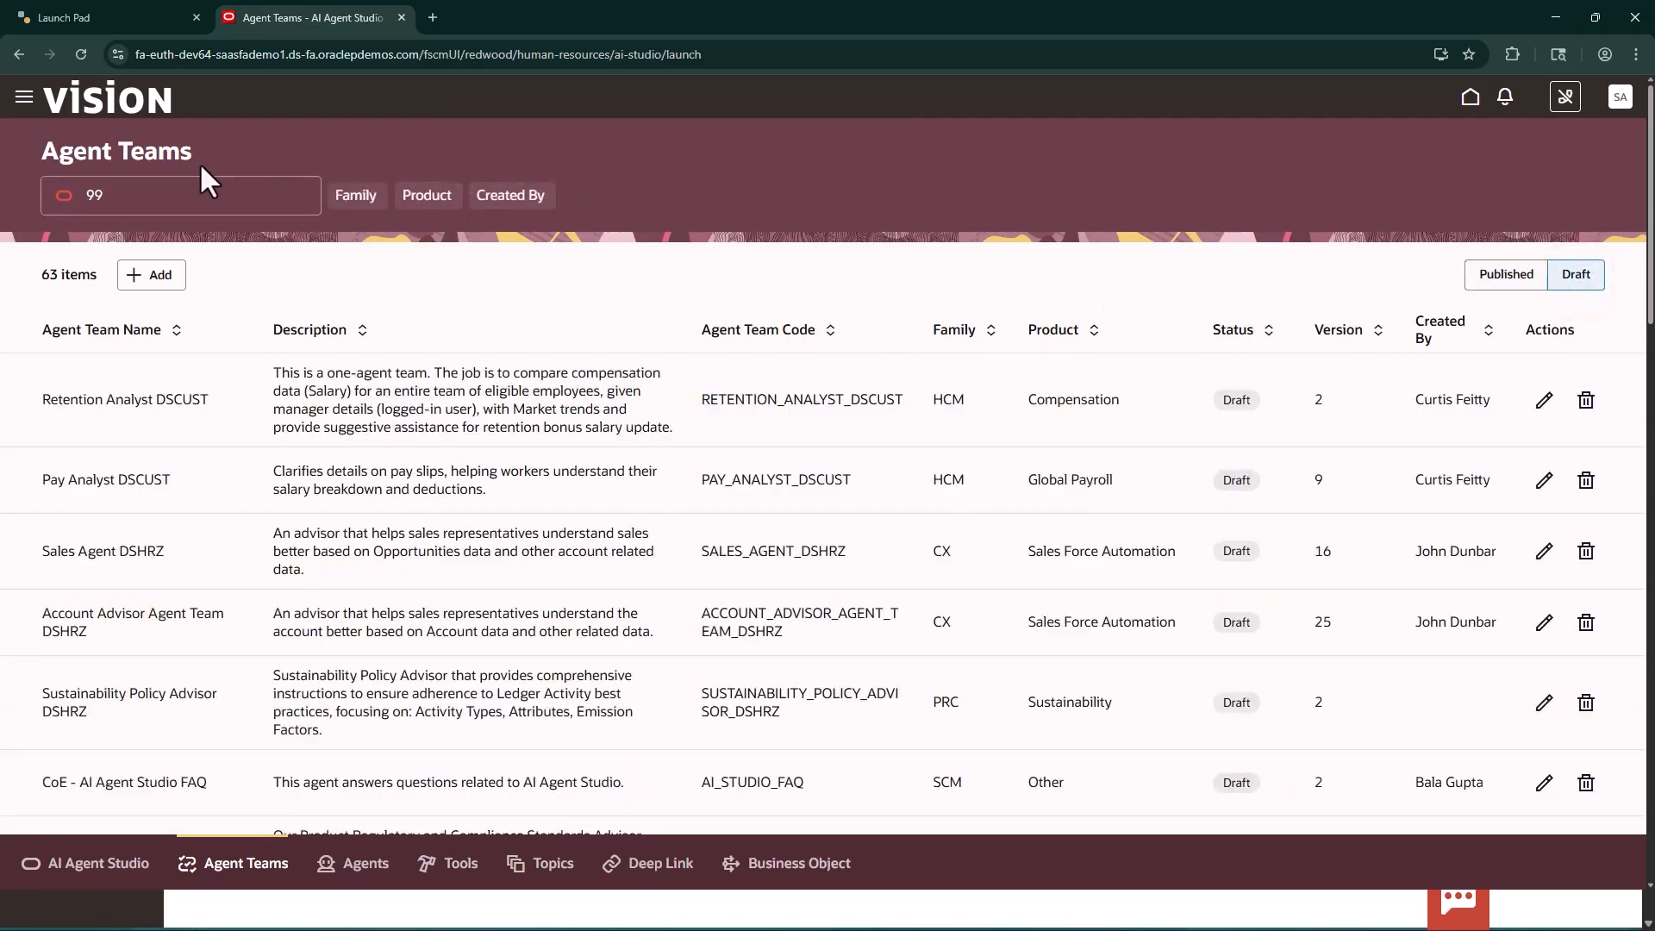
click(173, 197)
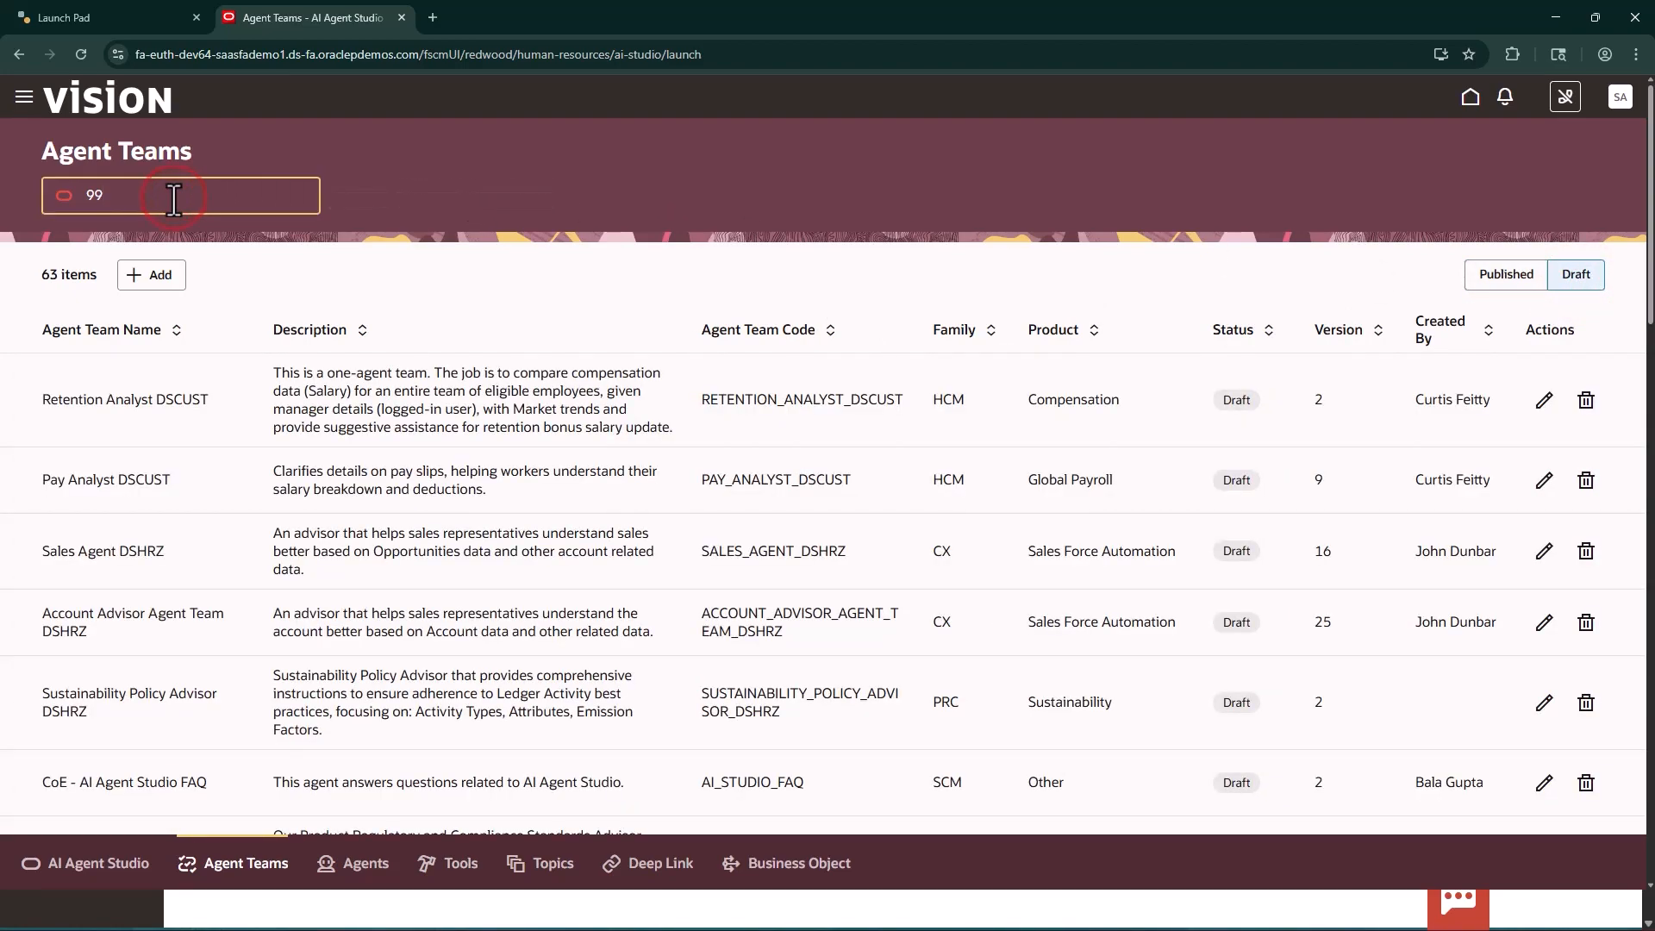
key(Return)
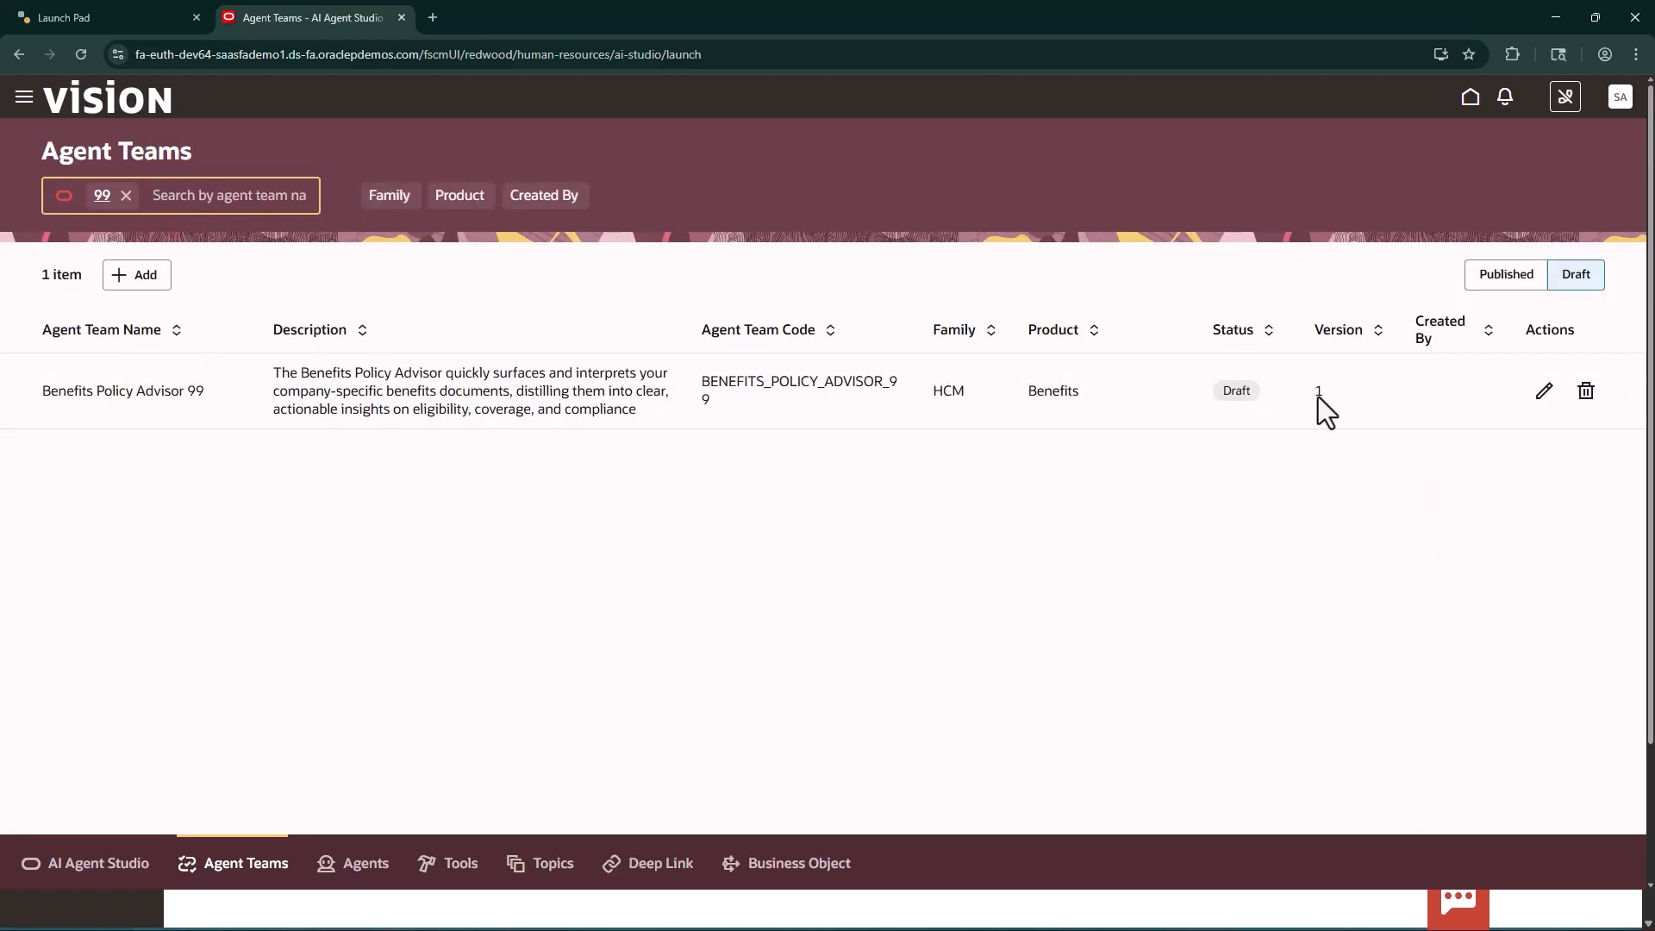
click(1544, 391)
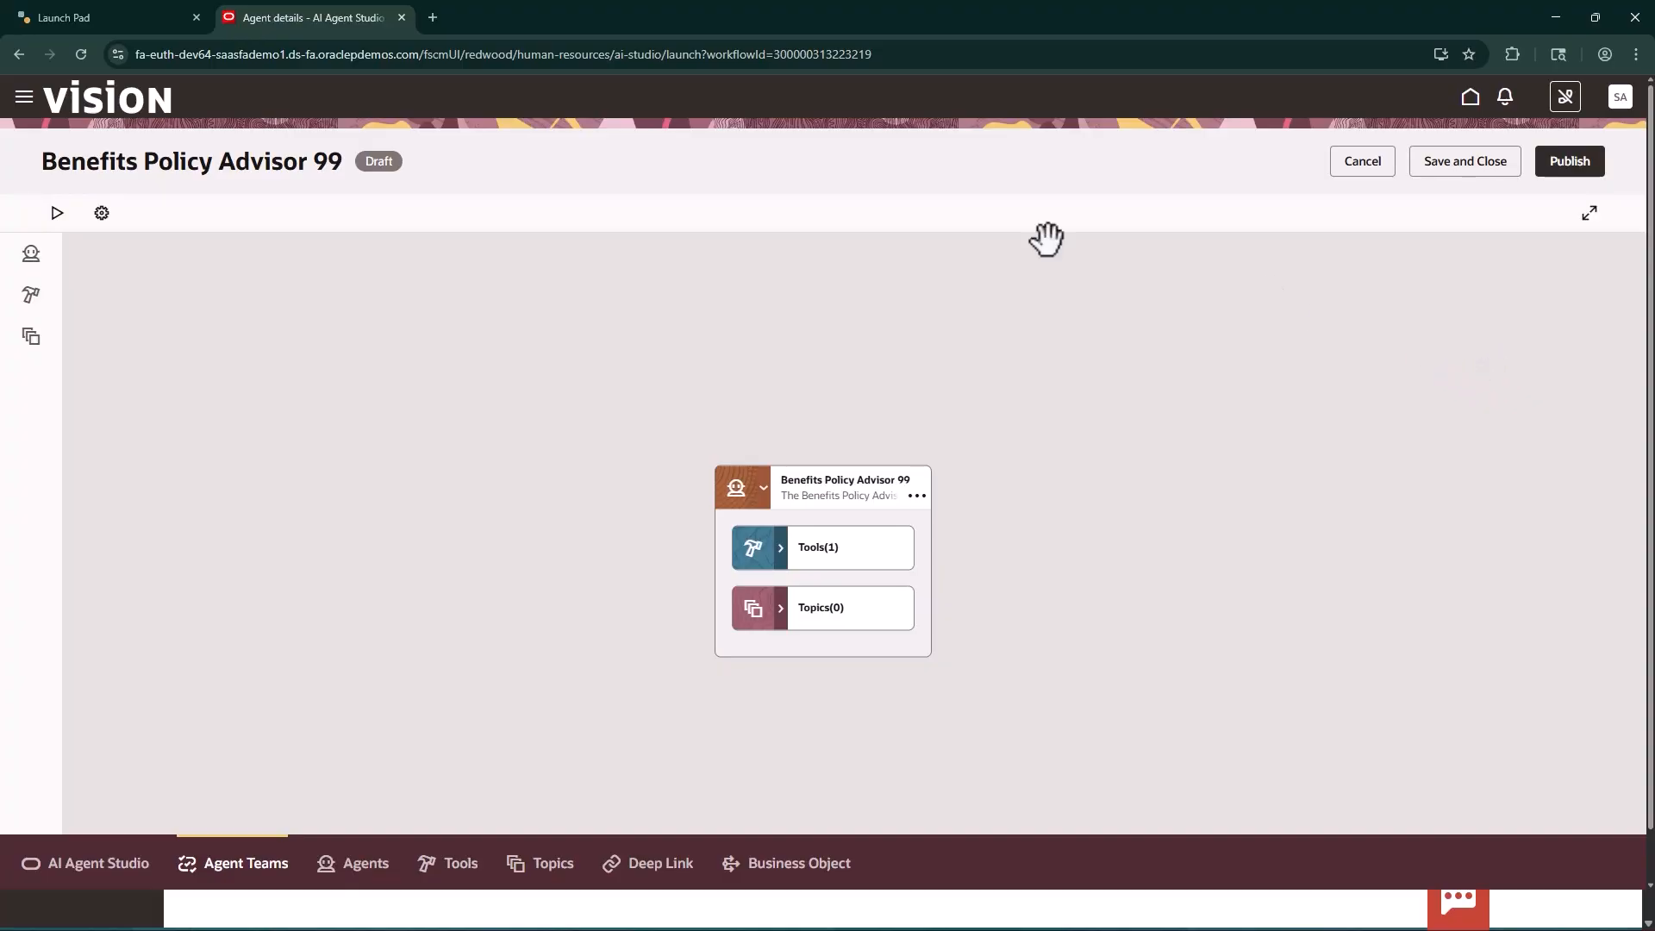
Check which roles the super user can pick in the security settings of Benefits Policy Advisor 99, and close them without updating
click(102, 213)
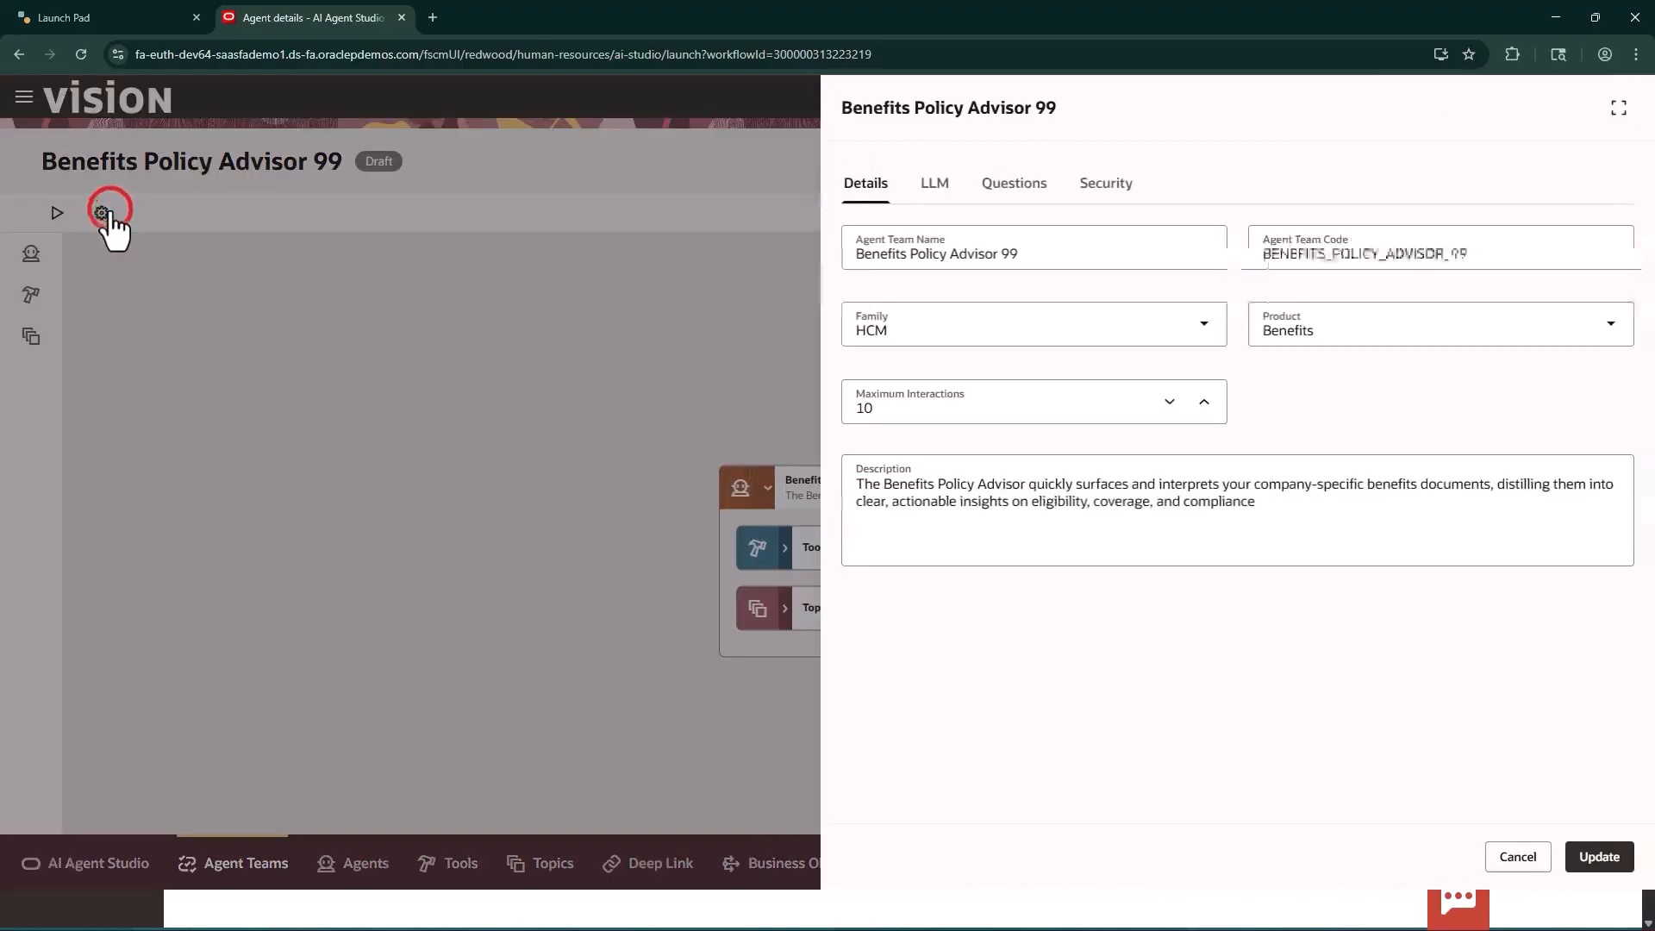
click(1130, 187)
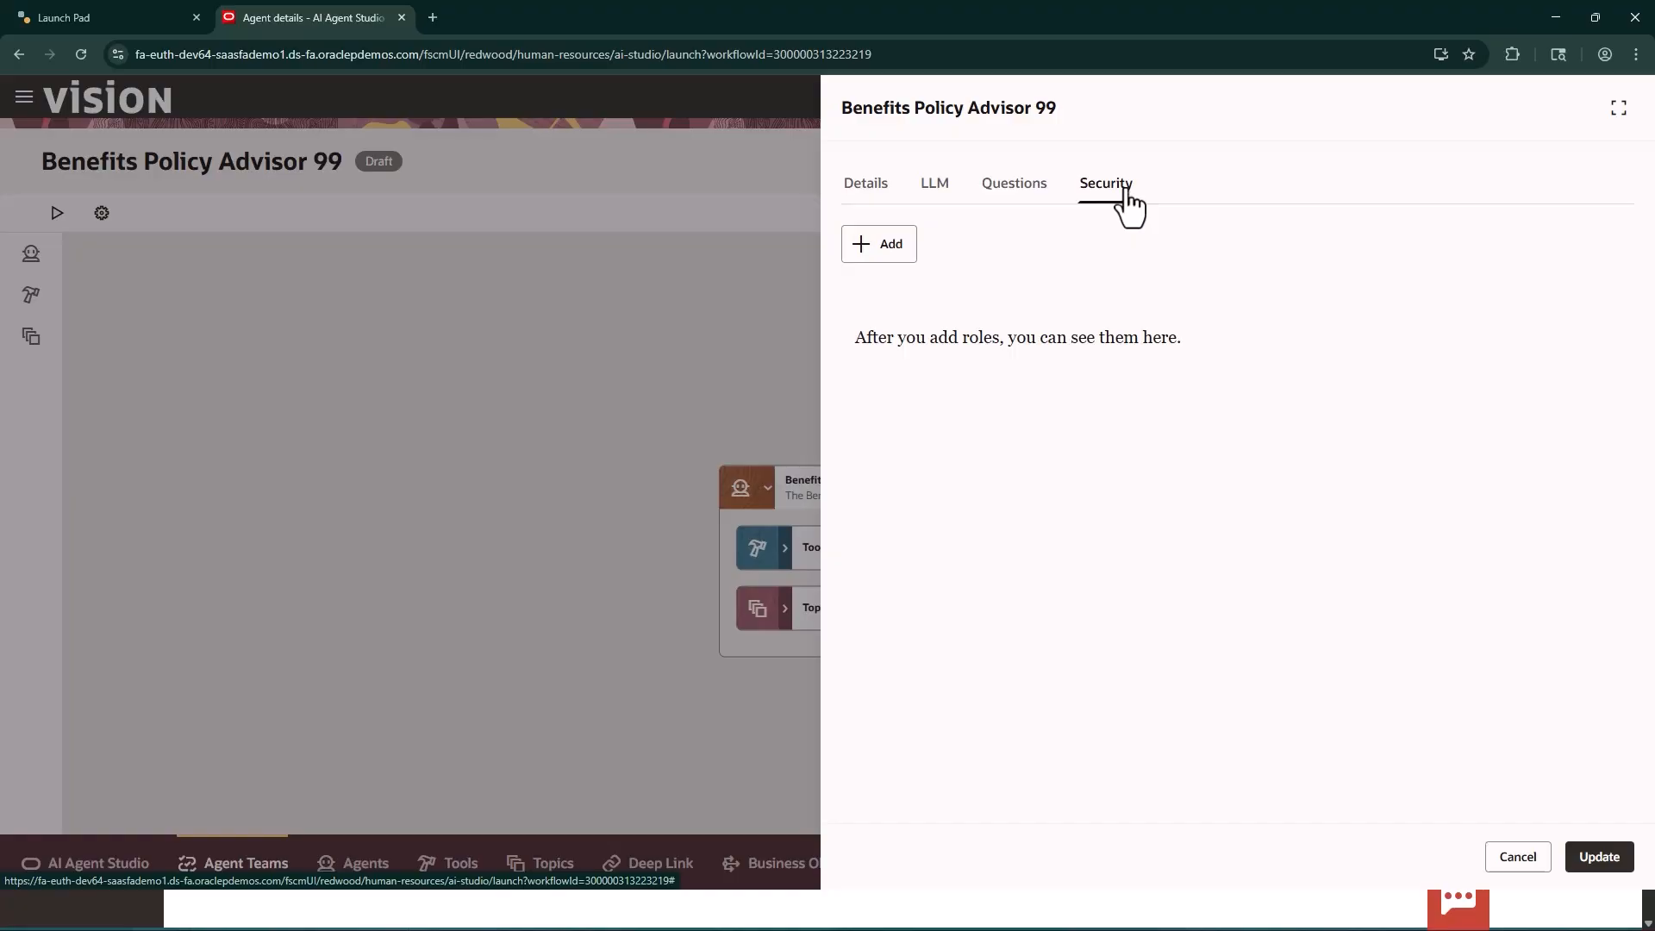
click(880, 250)
click(1203, 331)
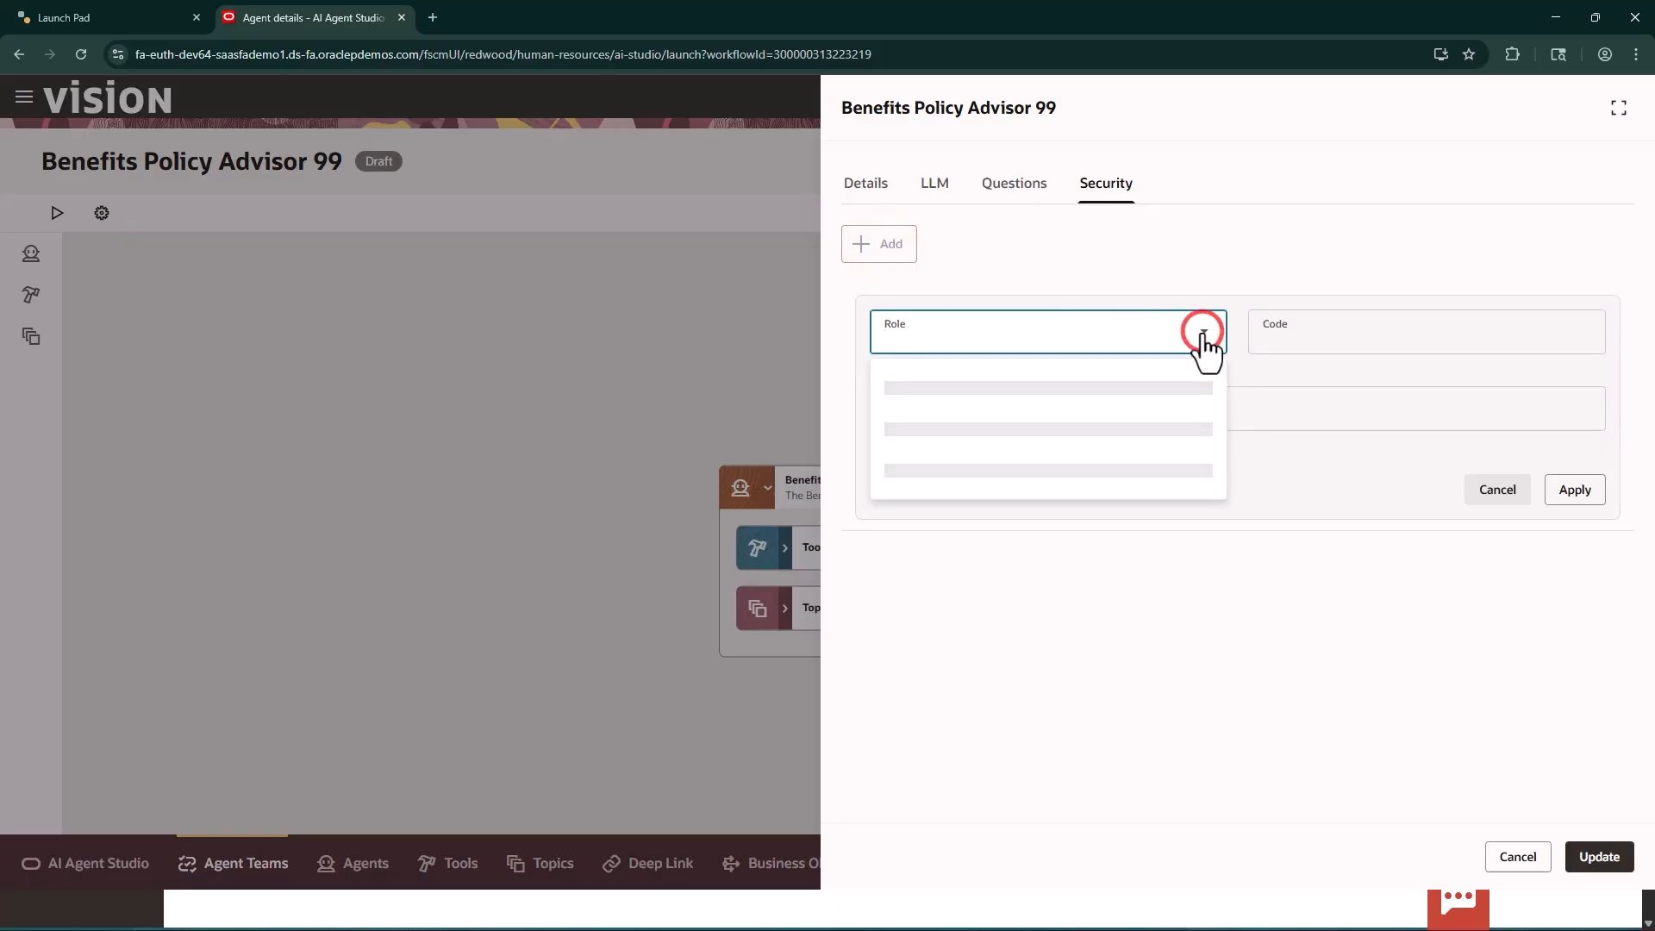
click(1203, 334)
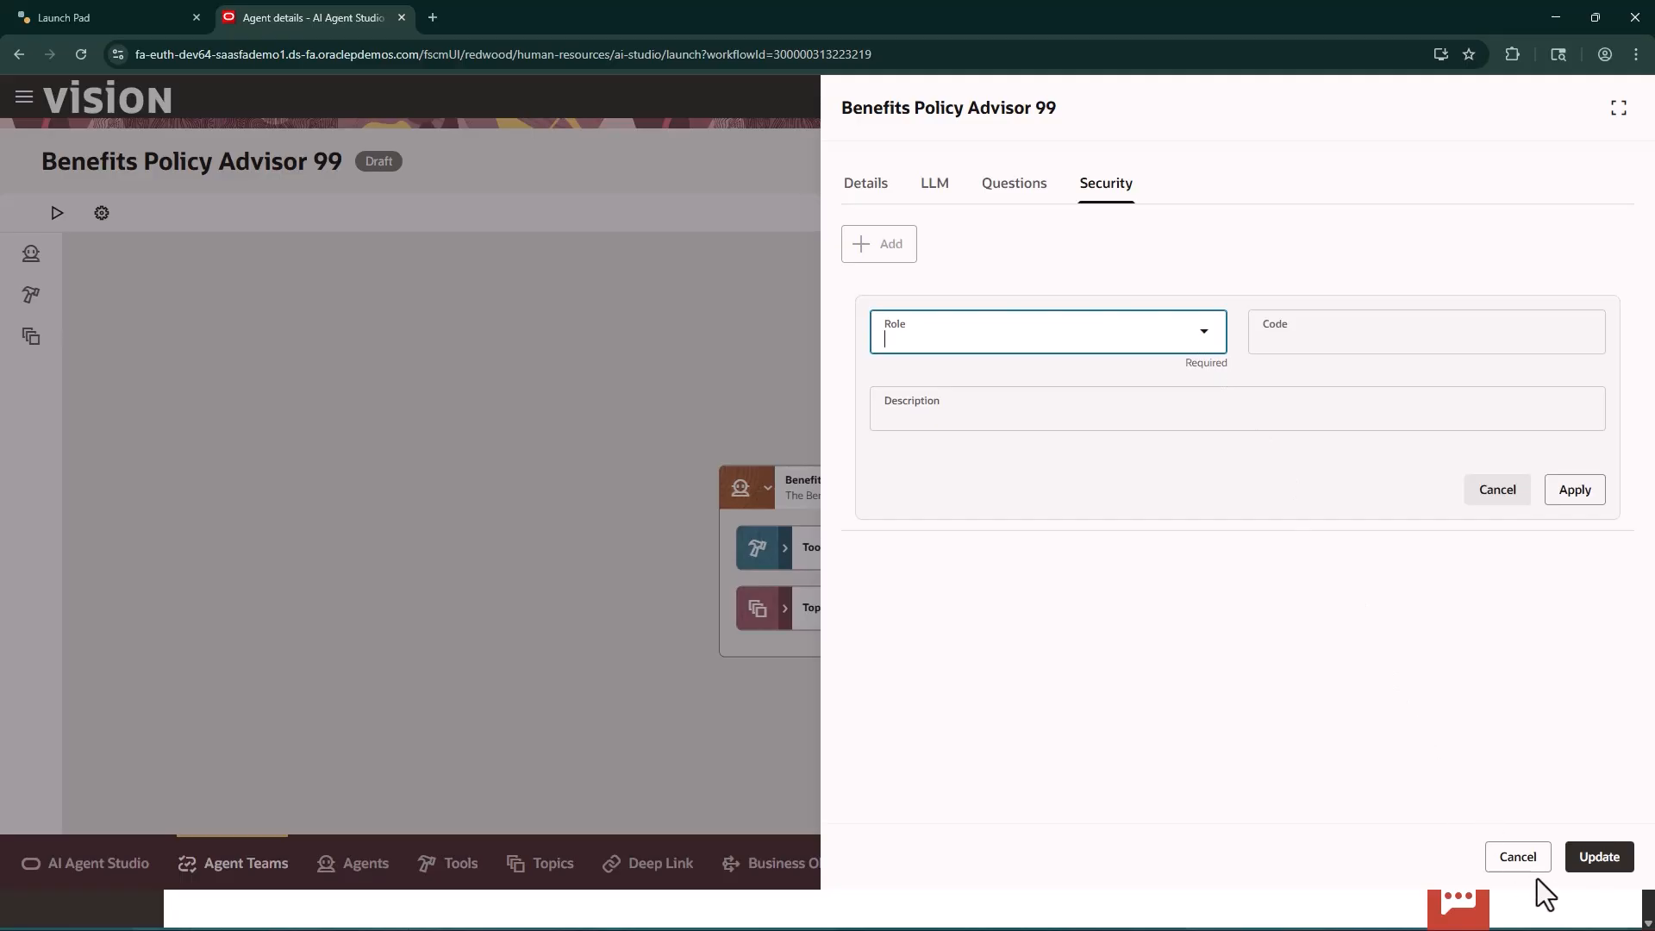
click(1530, 856)
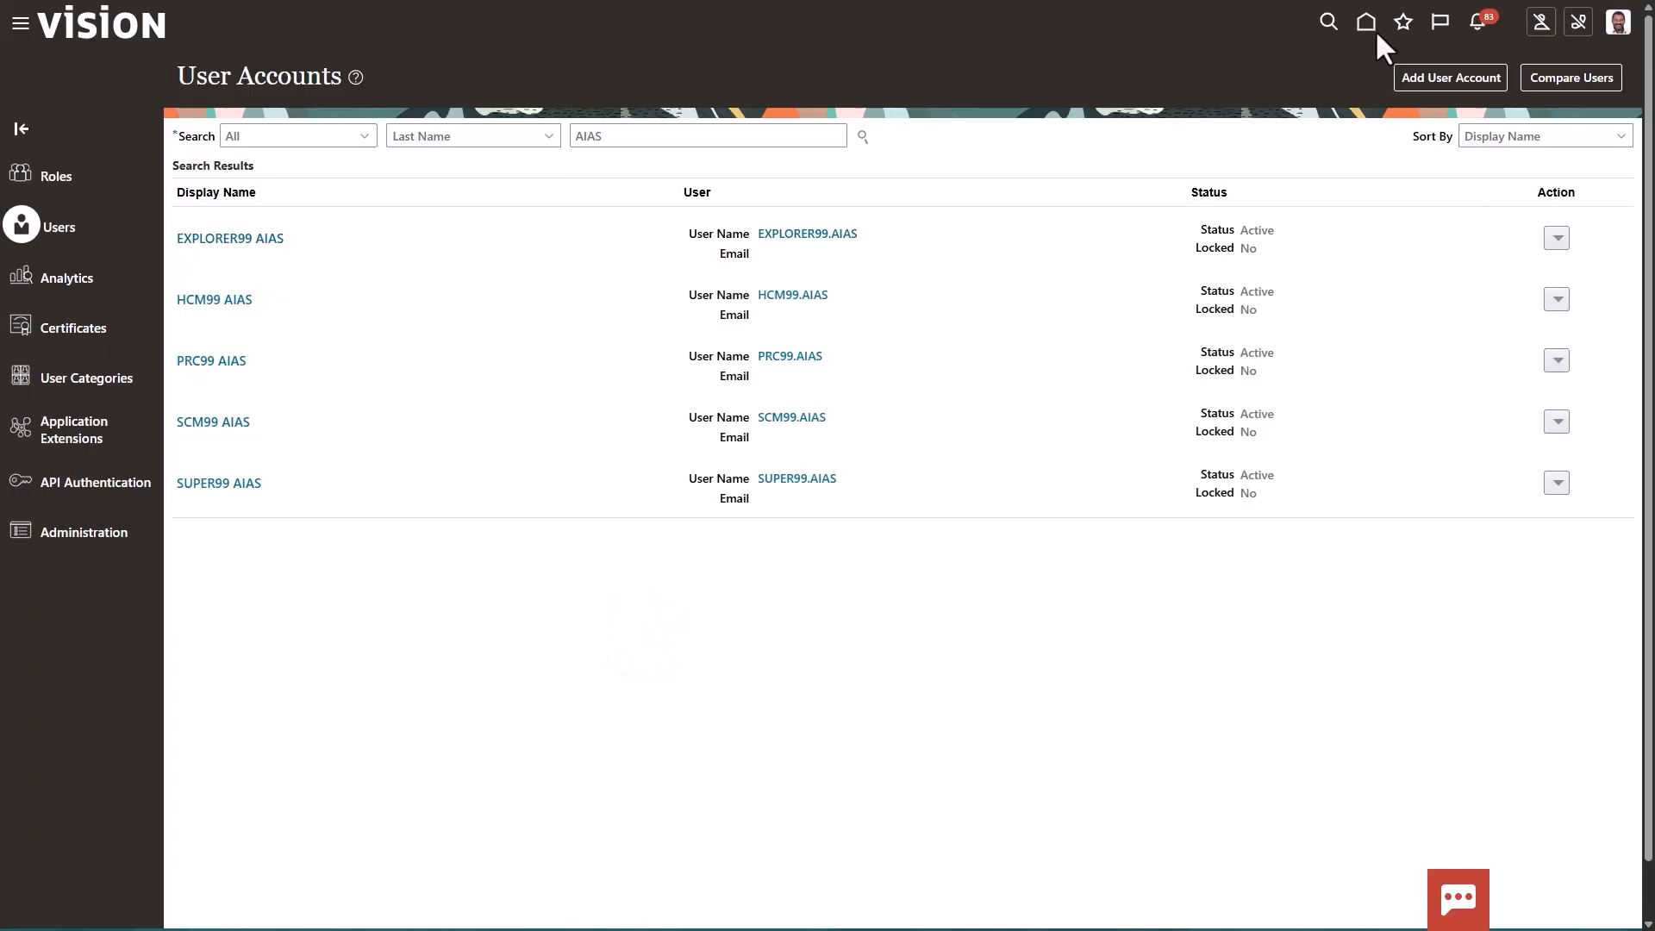
Switch to the security administrator's session and open the agent teams list of AI Agent Studio there
click(13, 26)
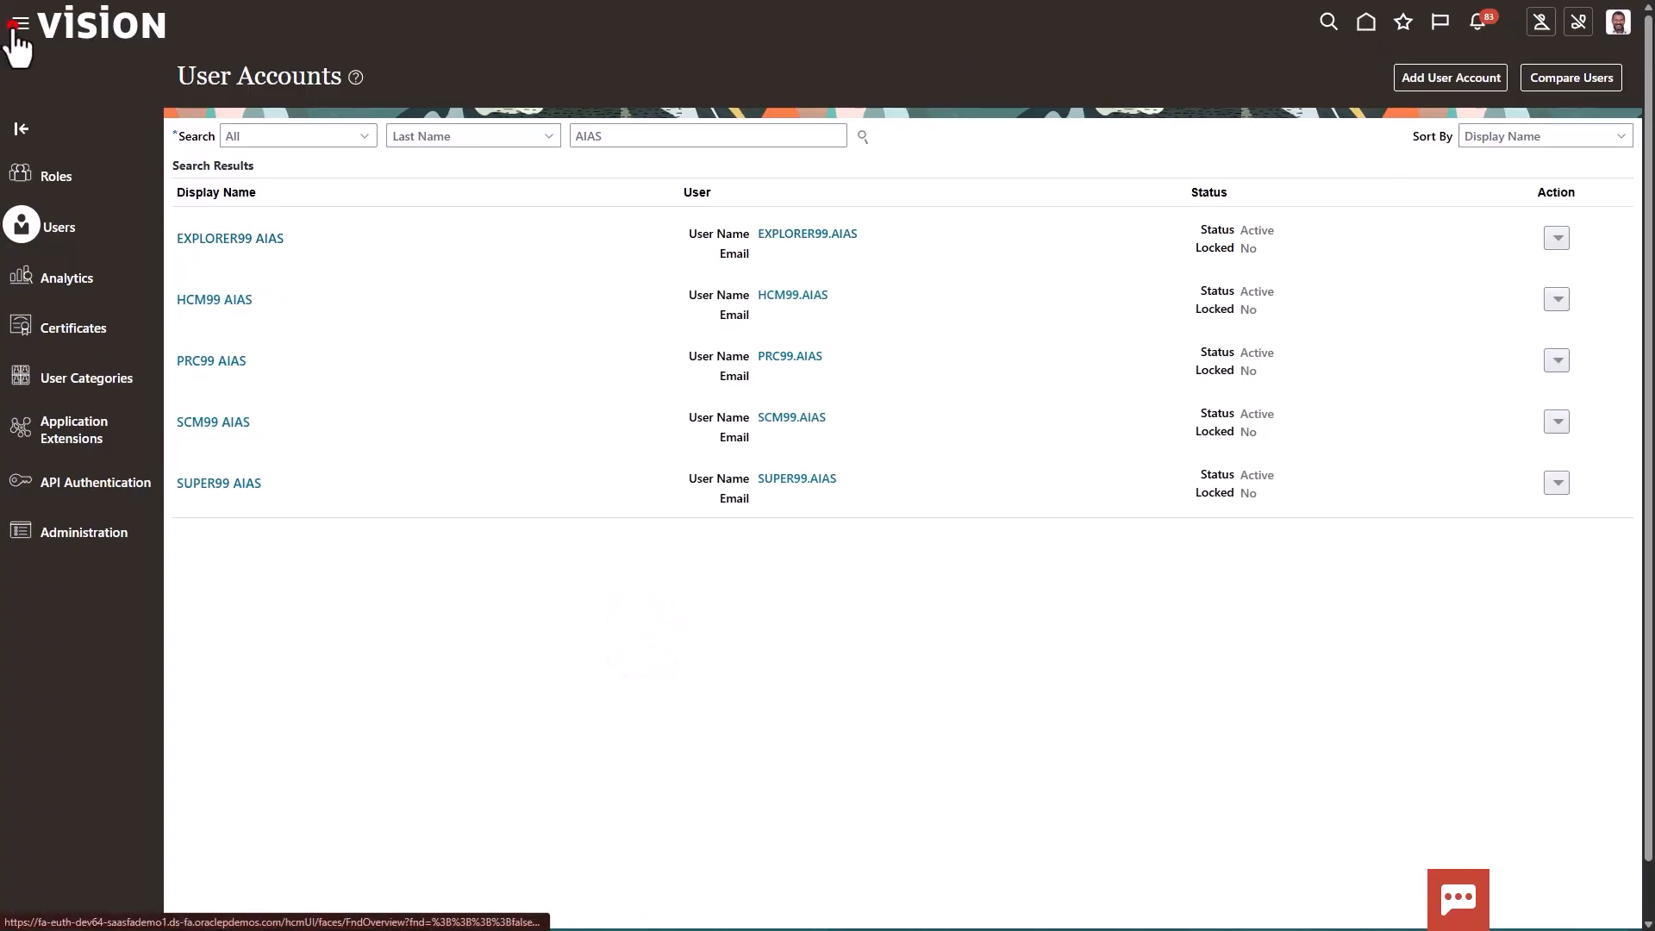
scroll(281, 726, down, 7)
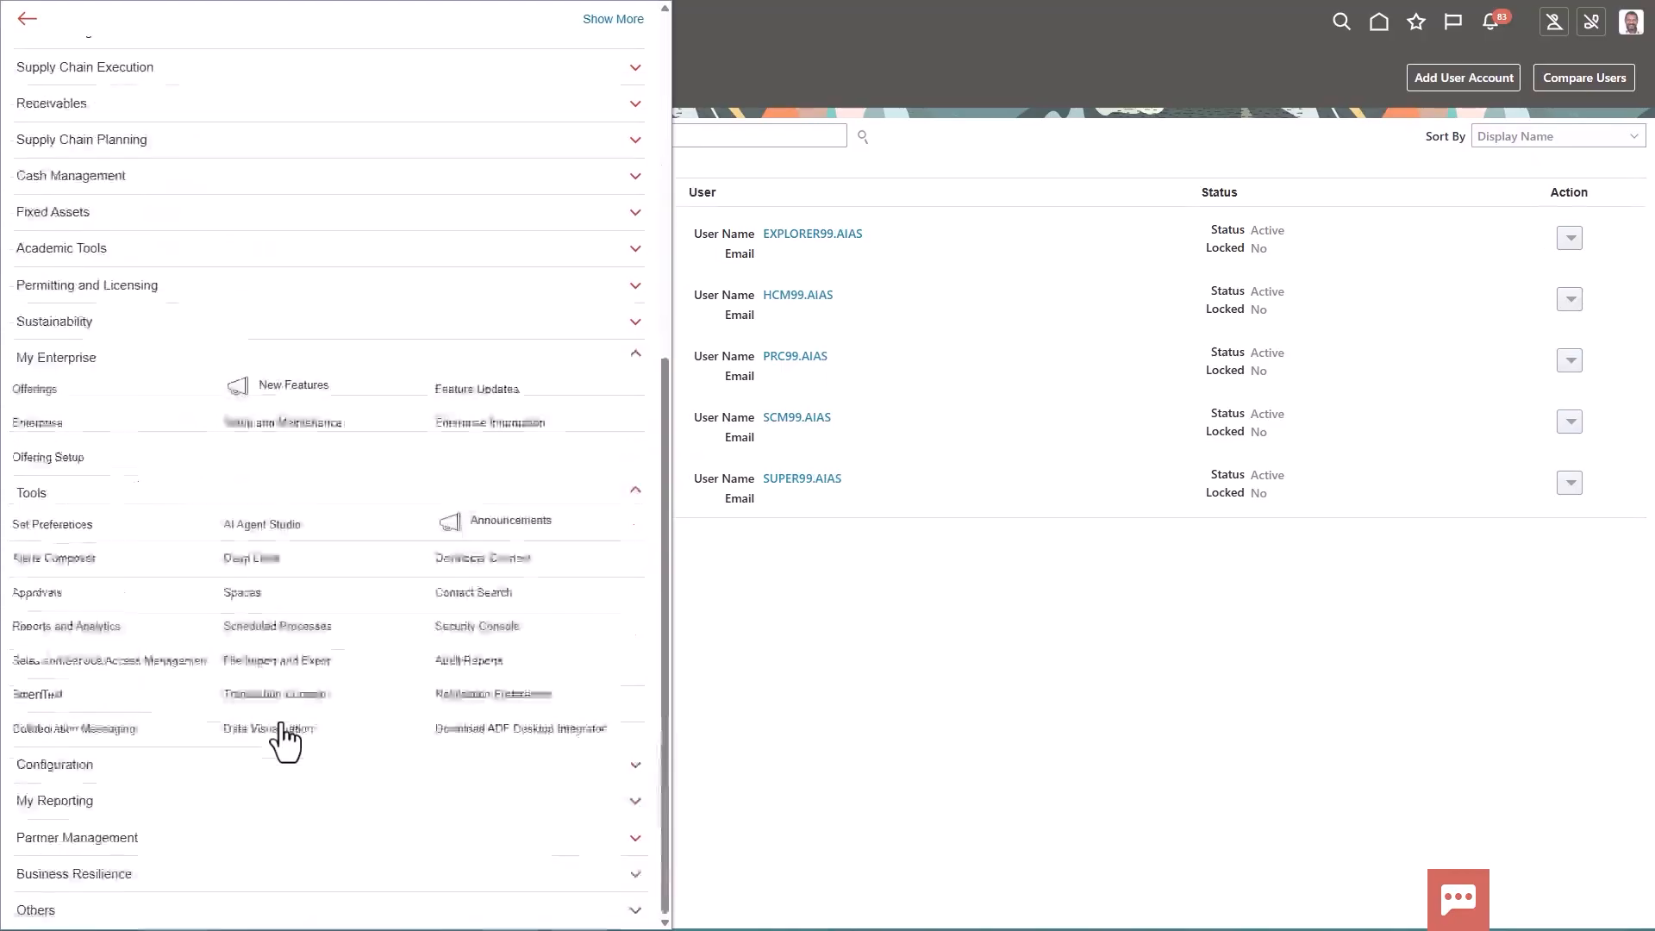
click(267, 528)
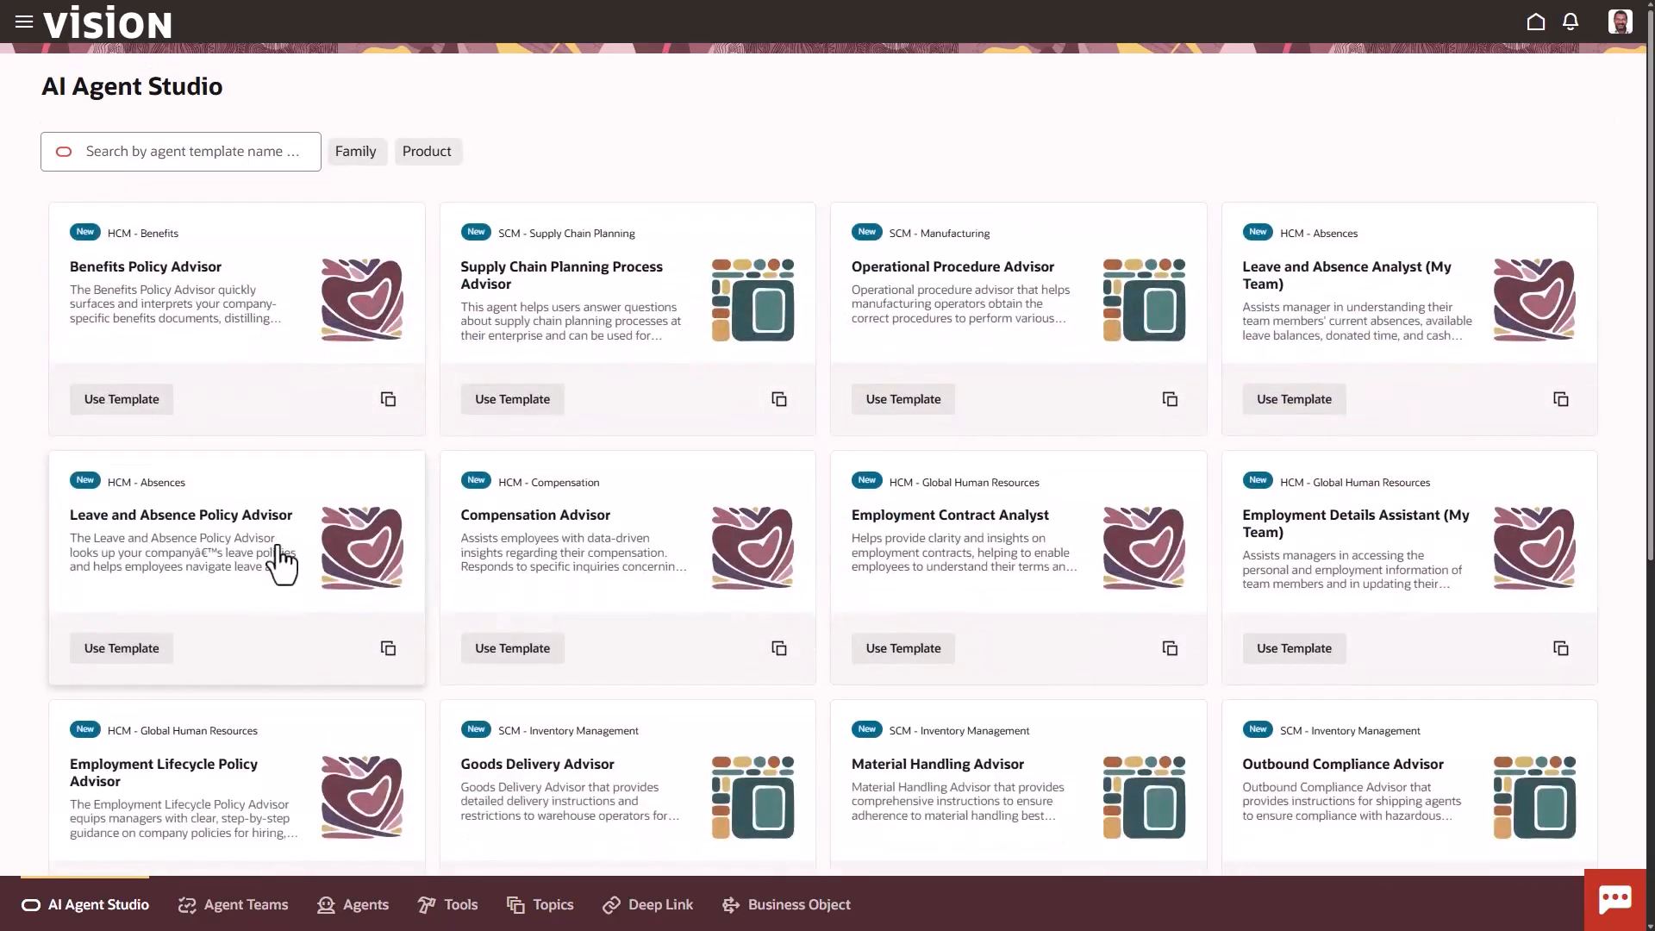
click(226, 917)
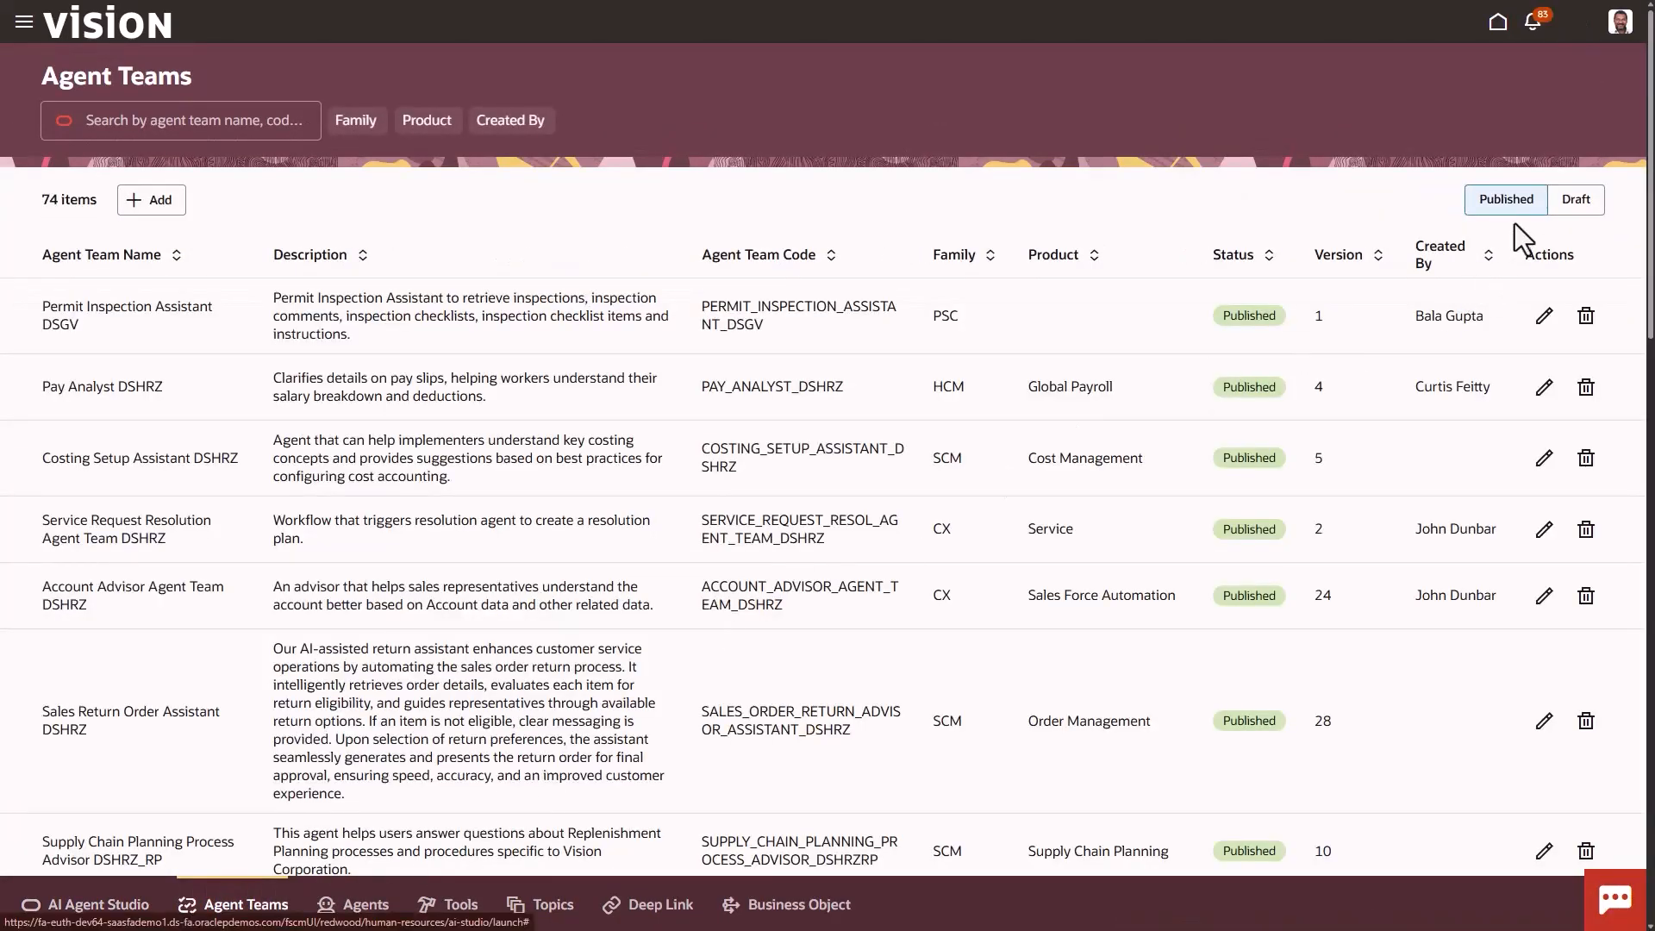
Search the draft agent teams for 99 in the administrator's session and open Benefits Policy Advisor 99 for editing
click(1568, 203)
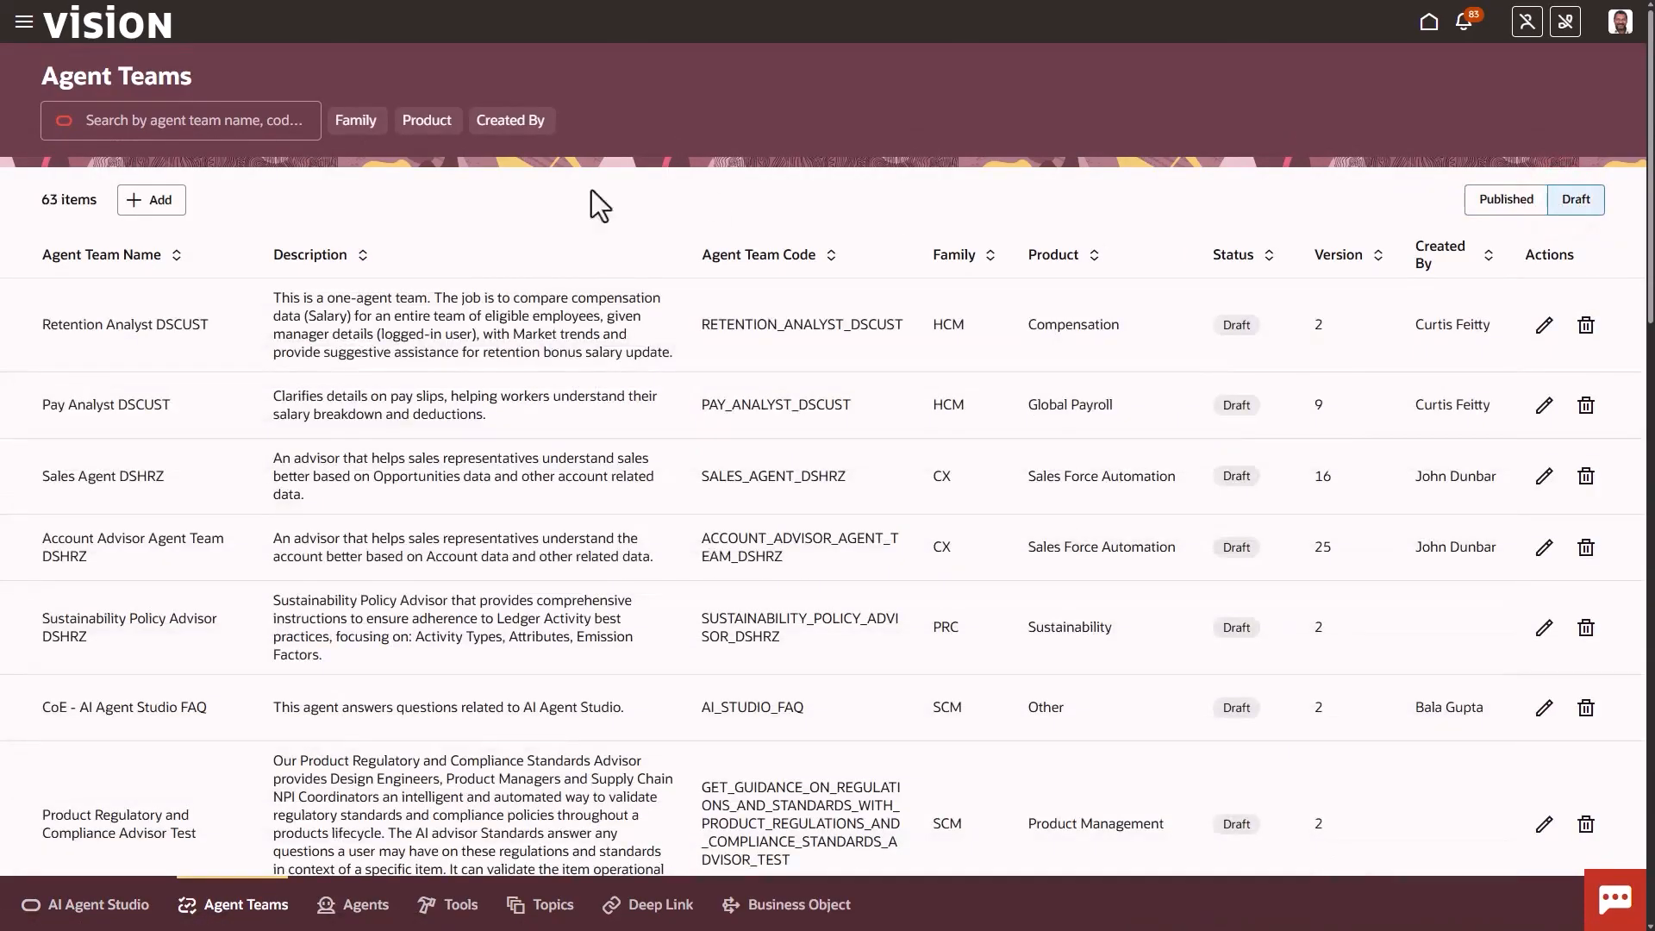
click(218, 124)
text(99)
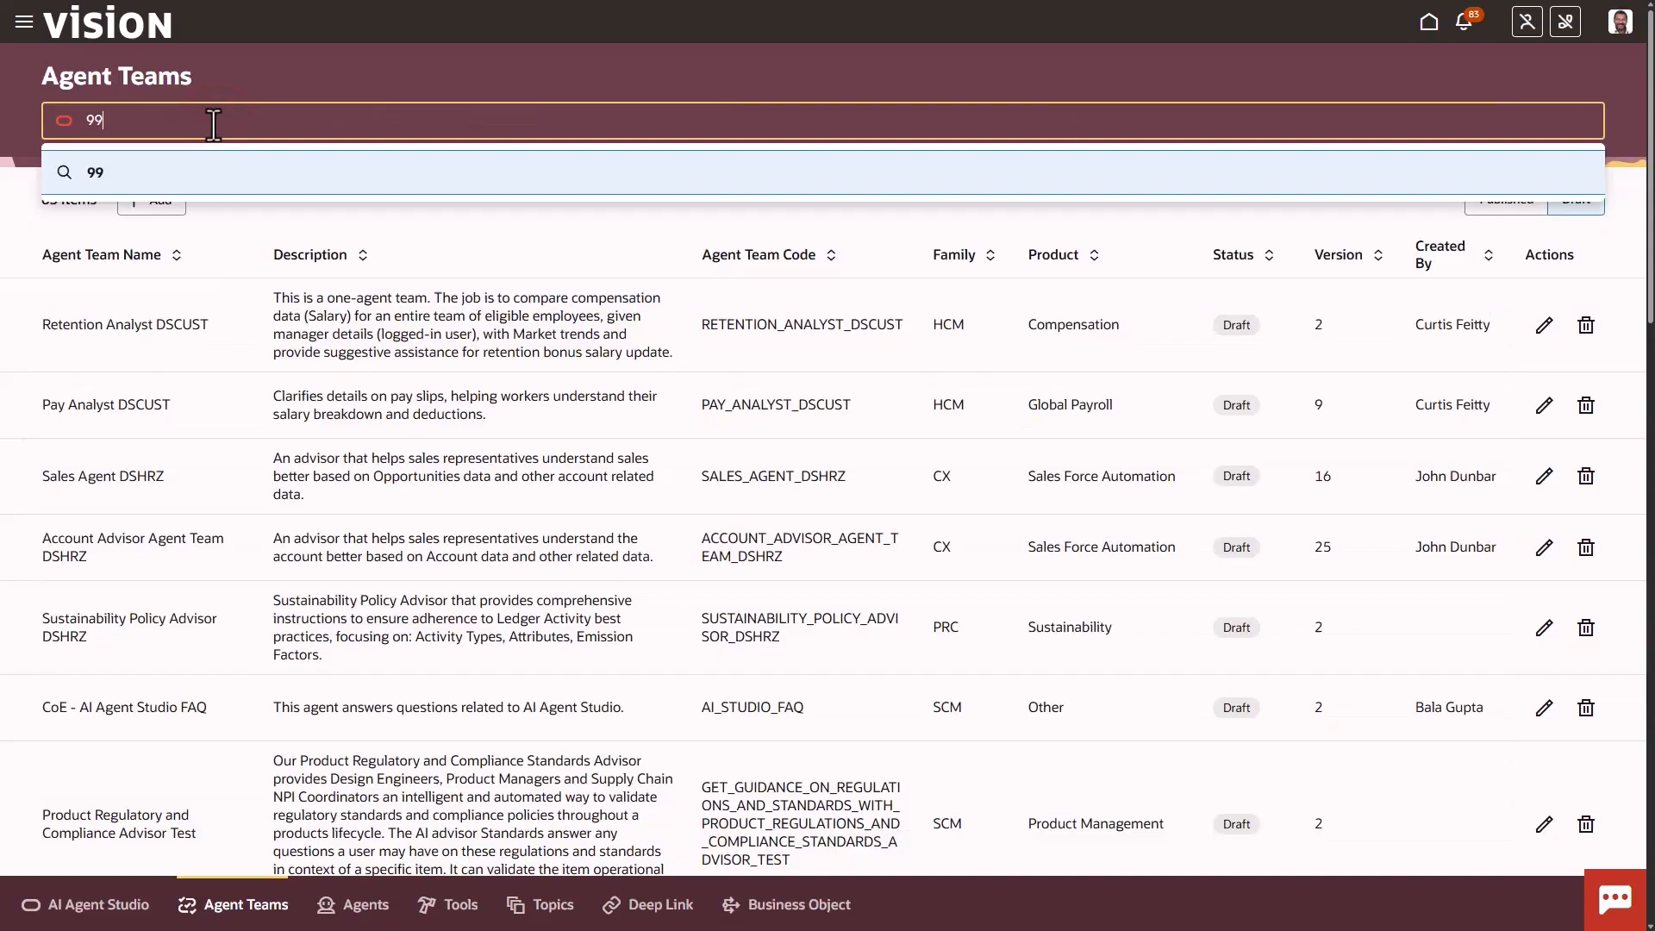
key(Return)
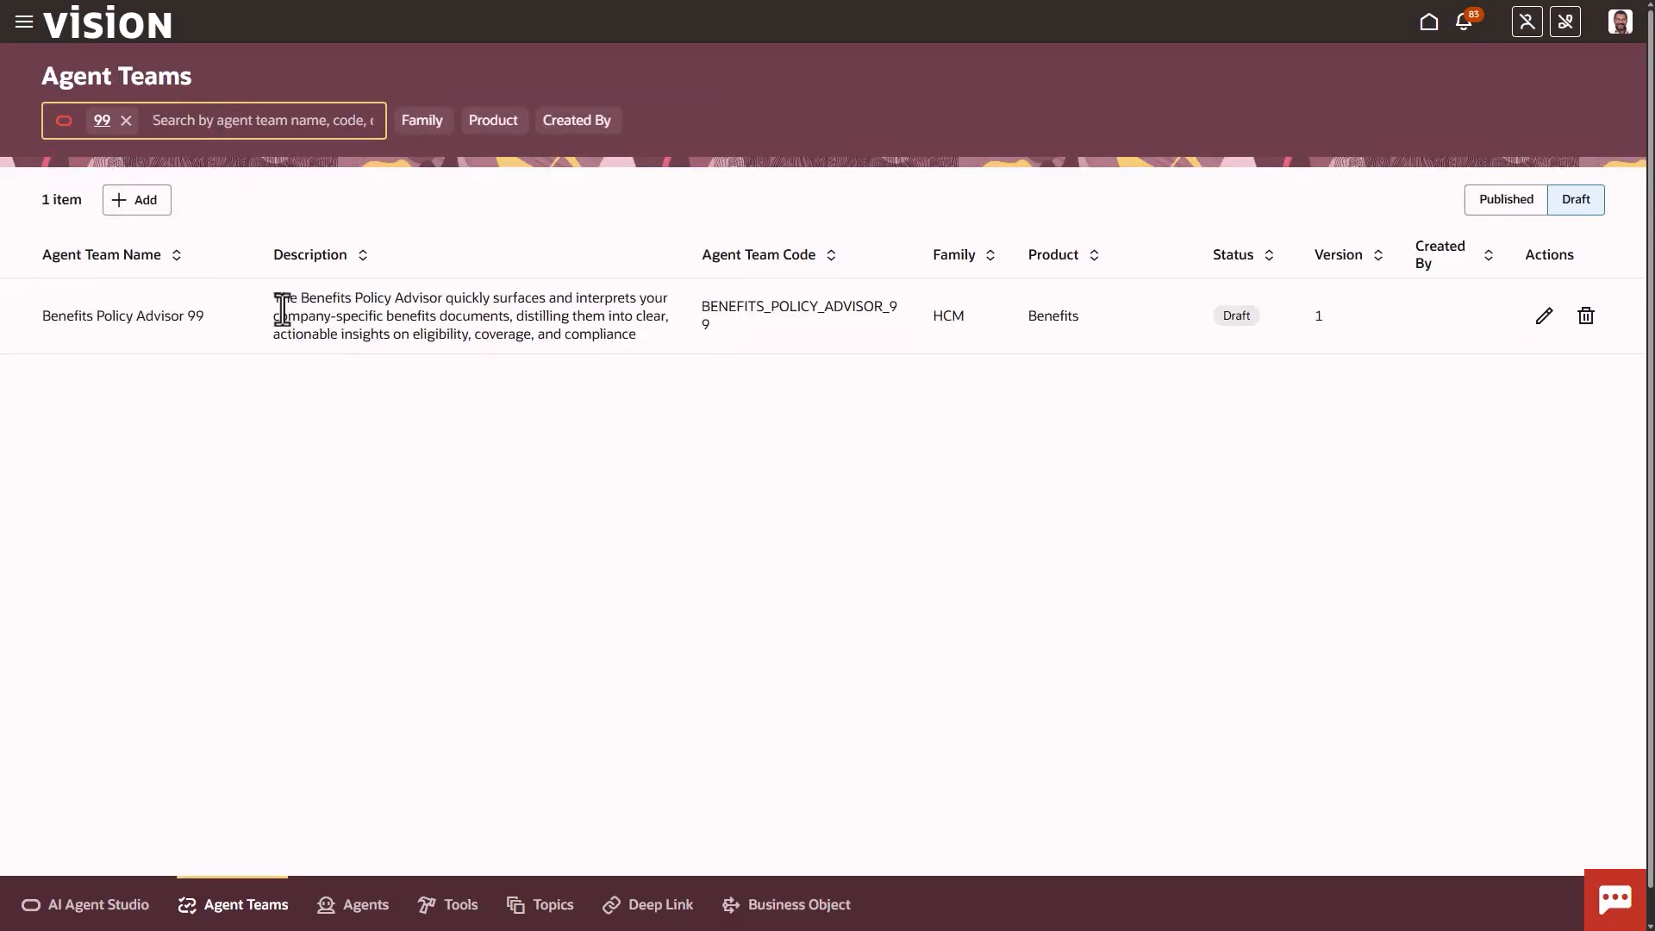
click(1546, 319)
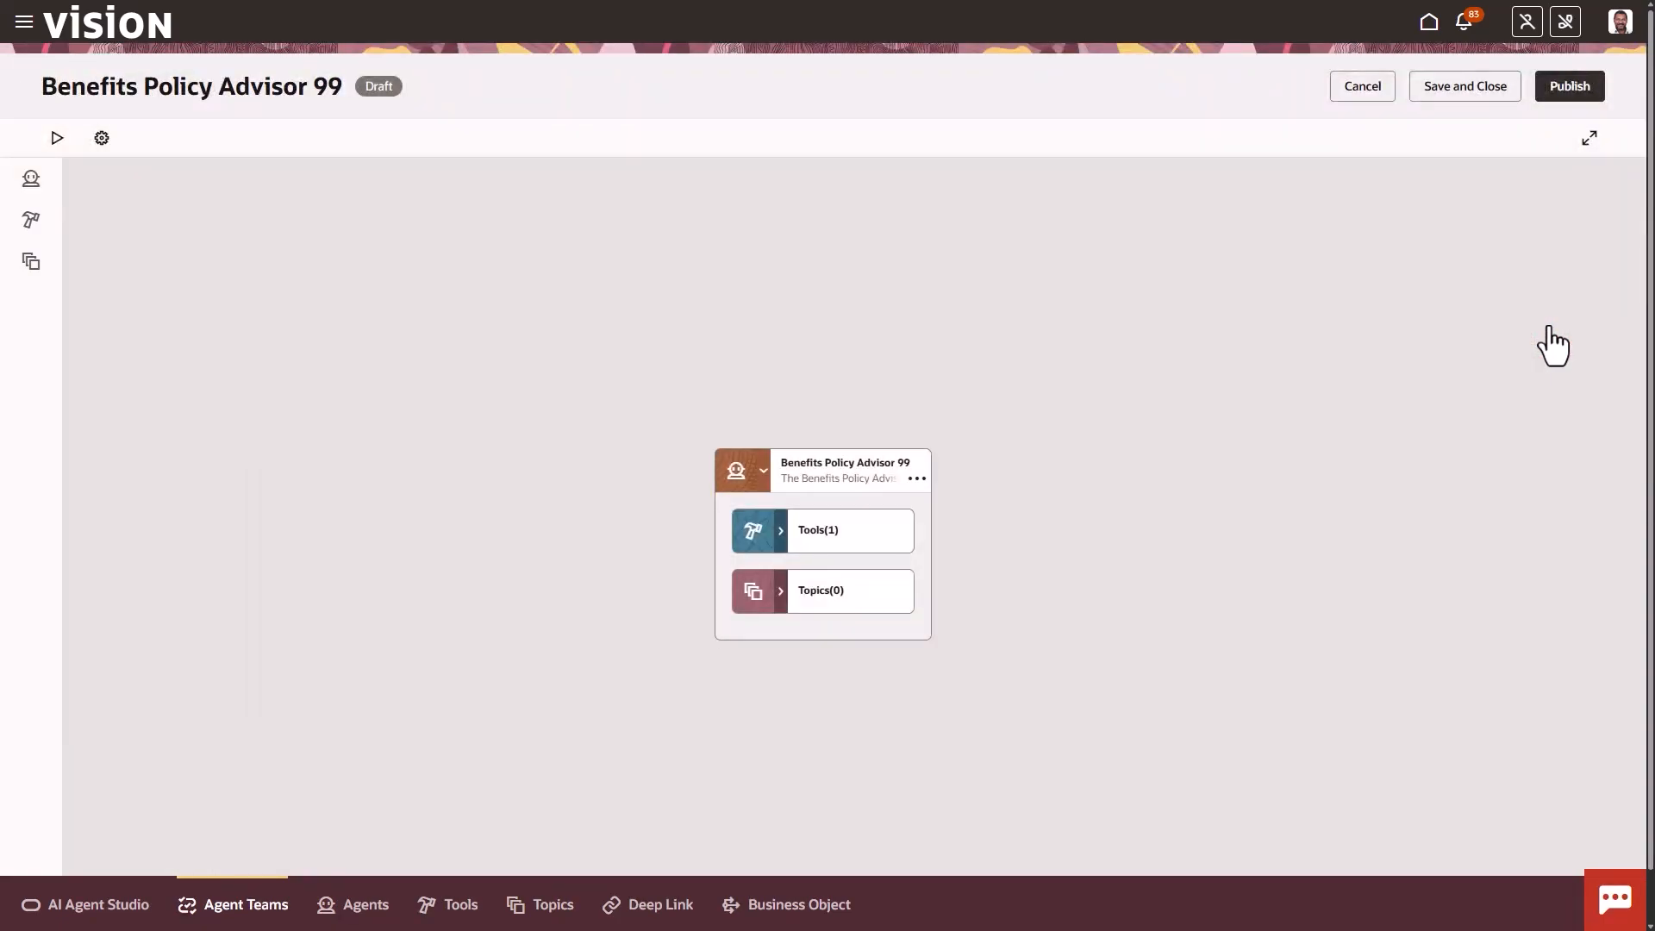
Add the Employee role (PER_EMPLOYEE_ABSTRACT) to the security settings of Benefits Policy Advisor 99 and update the team
click(102, 139)
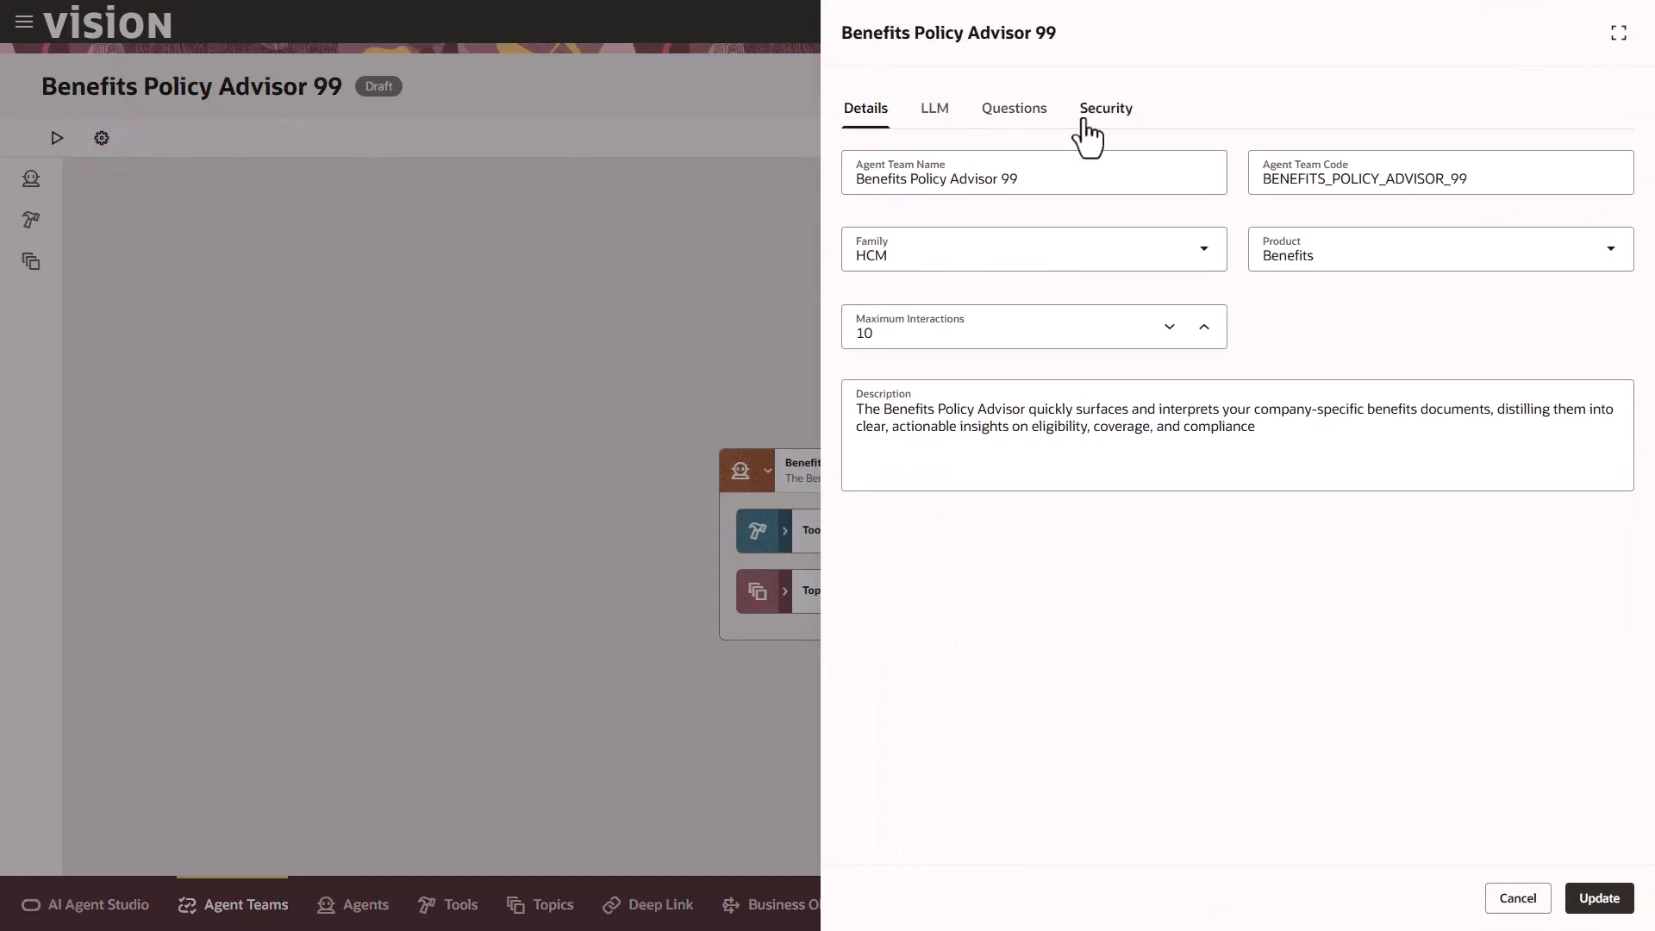
click(1089, 122)
click(860, 170)
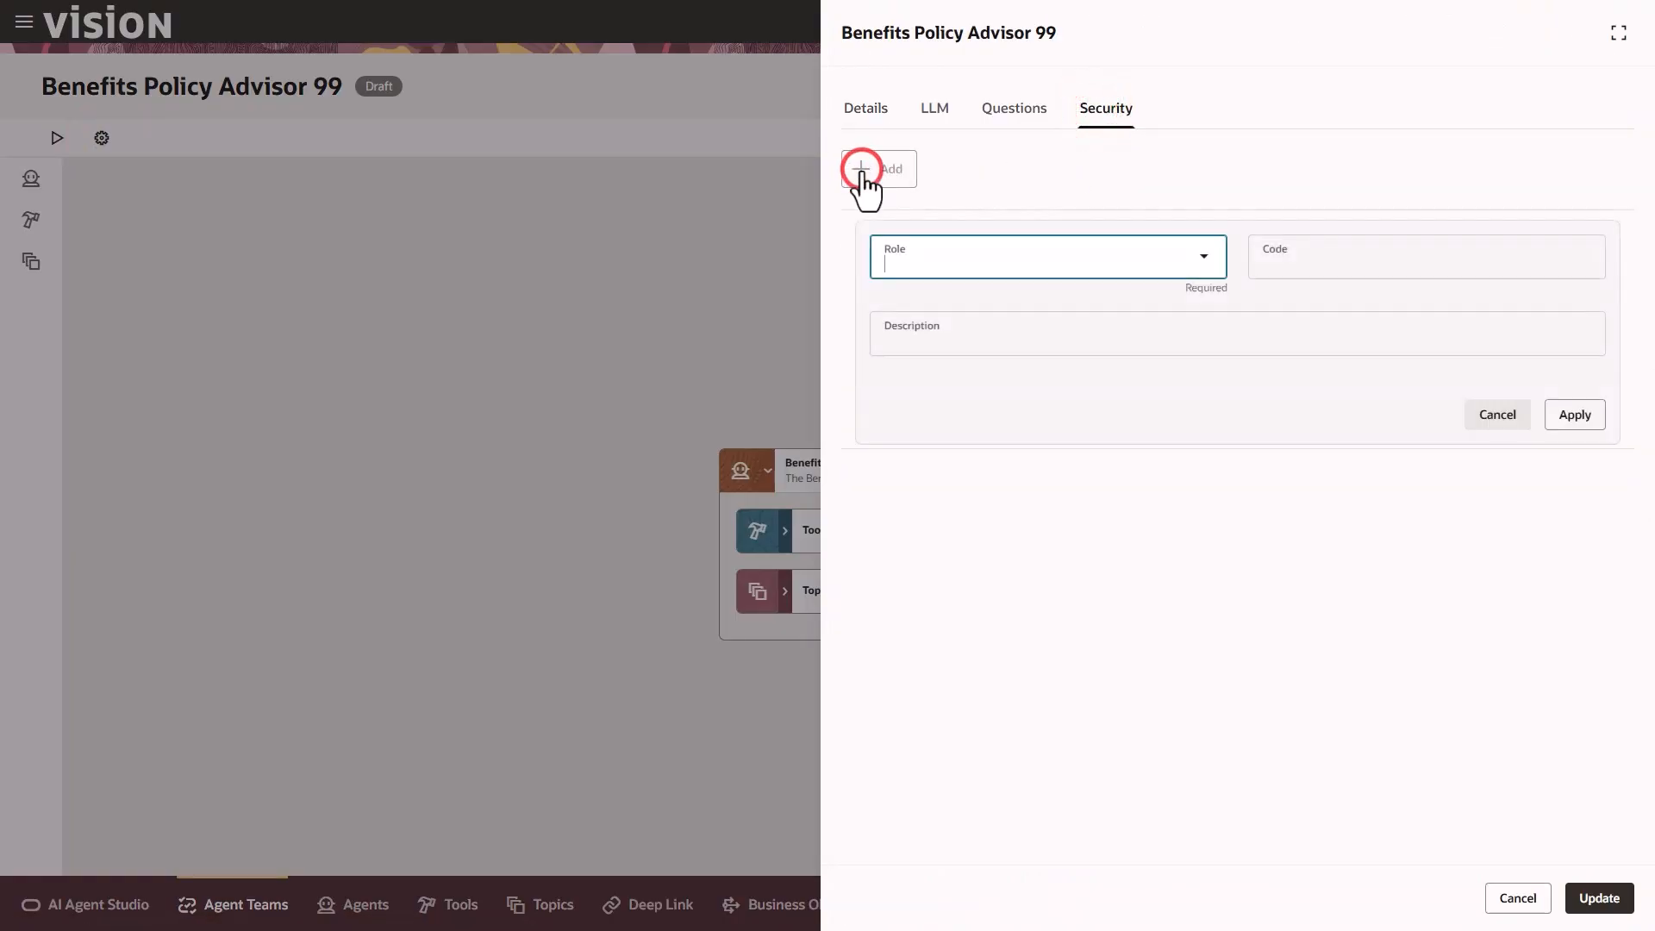
click(1206, 258)
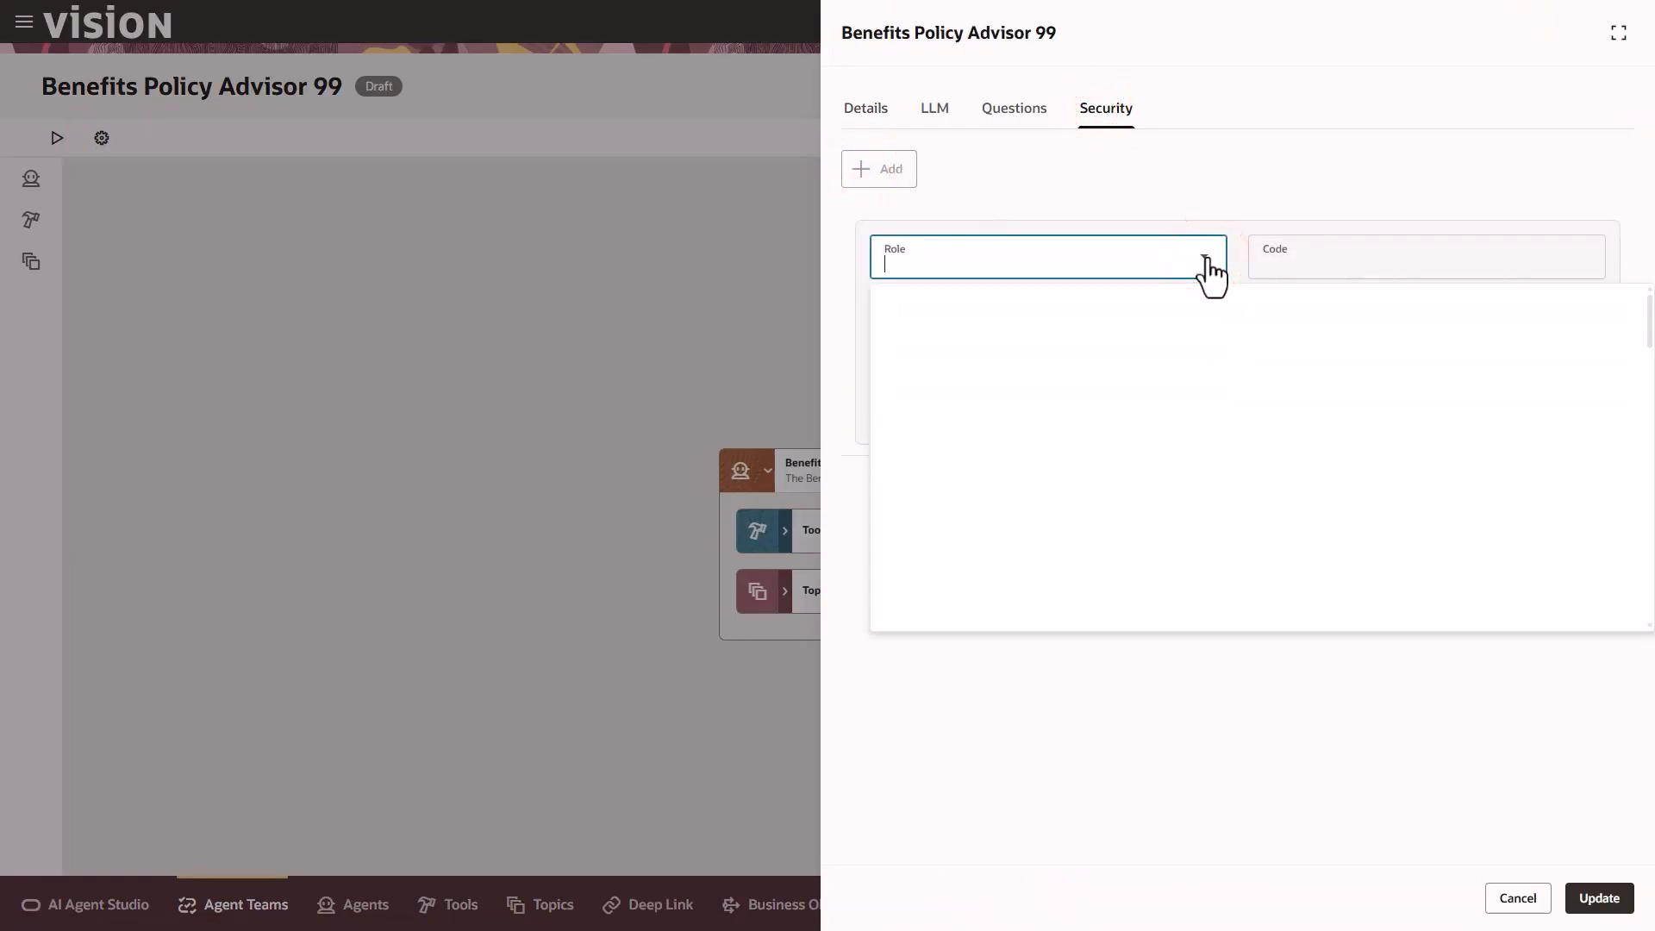
click(1147, 263)
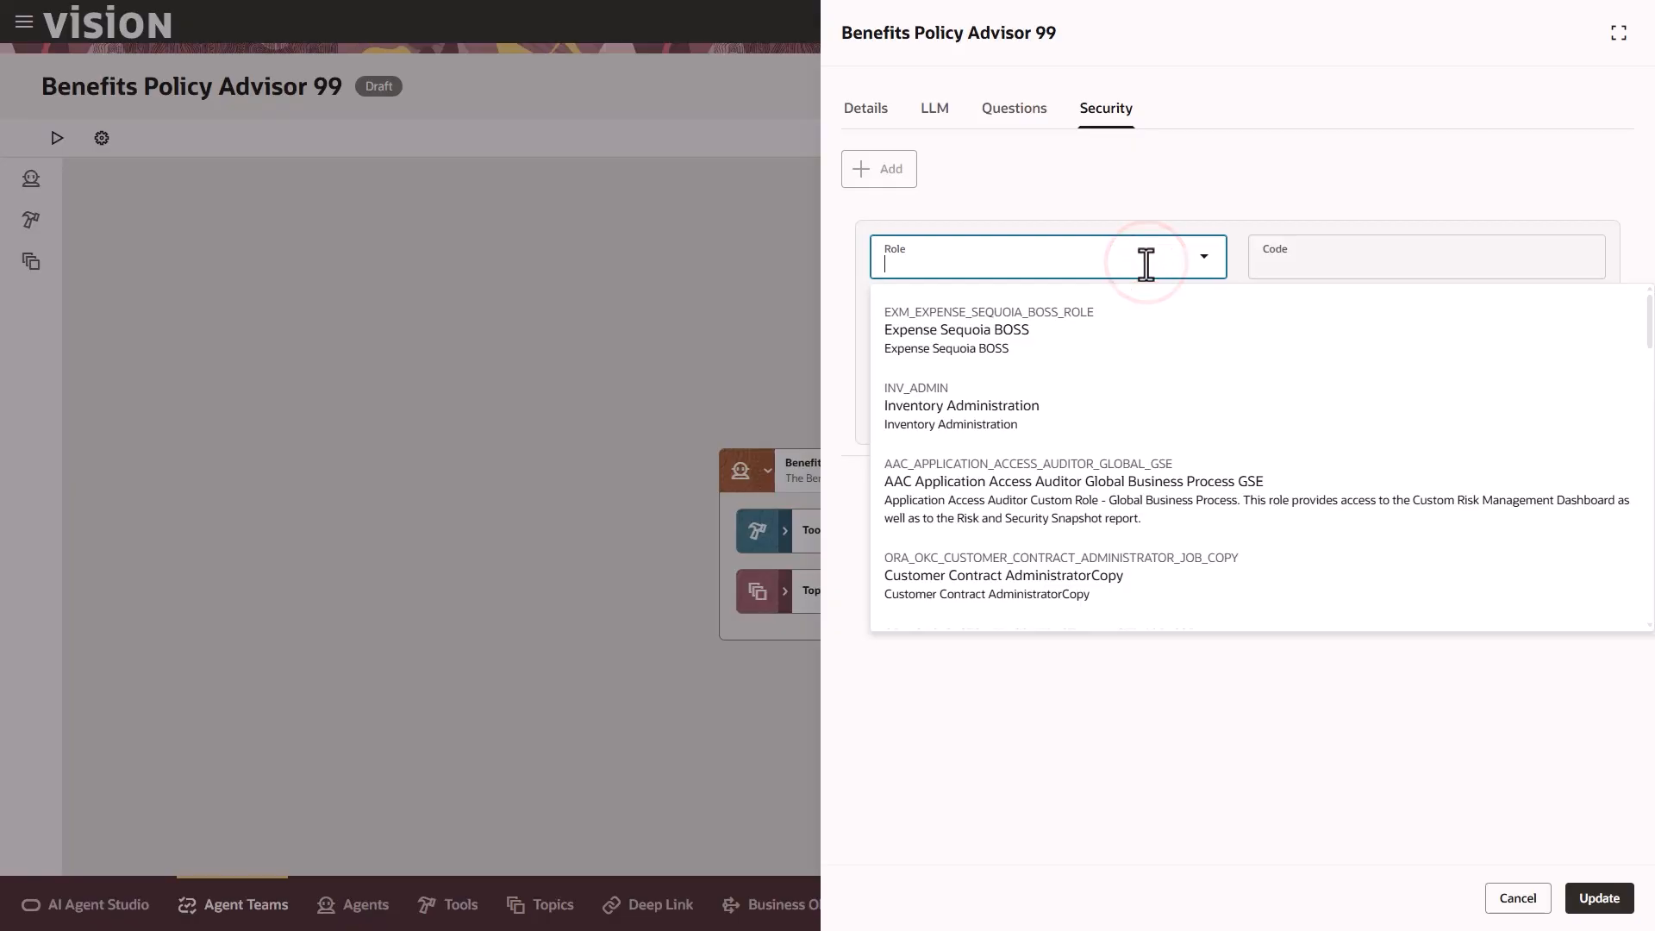
text(Emploe)
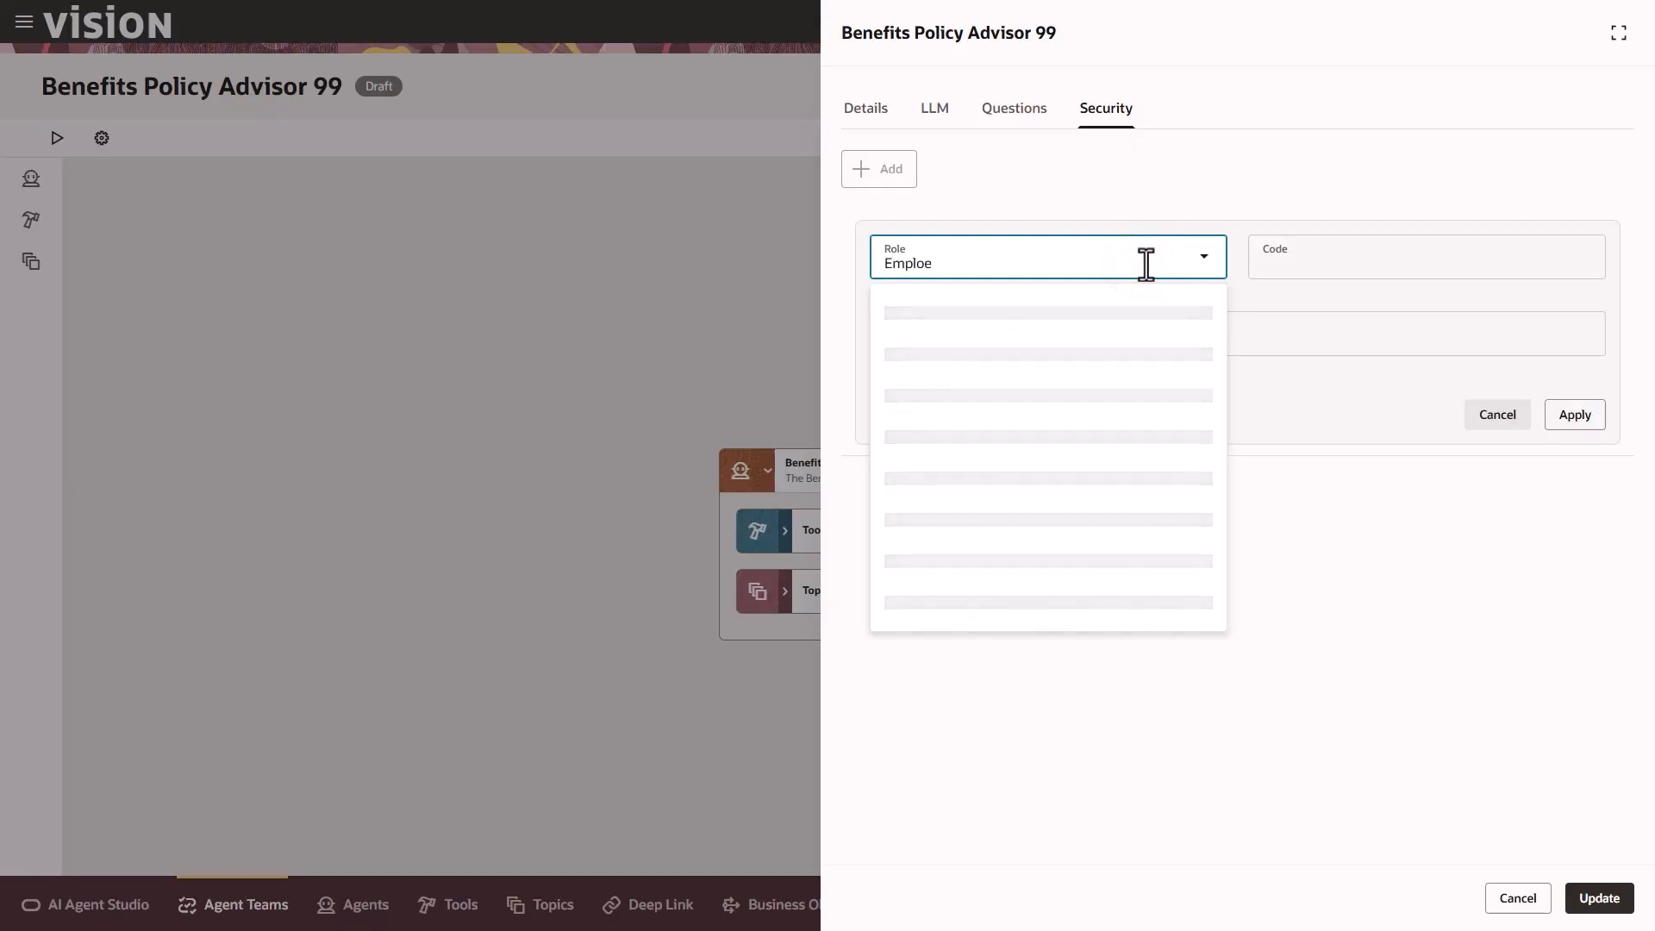
key(BackSpace)
text(yee)
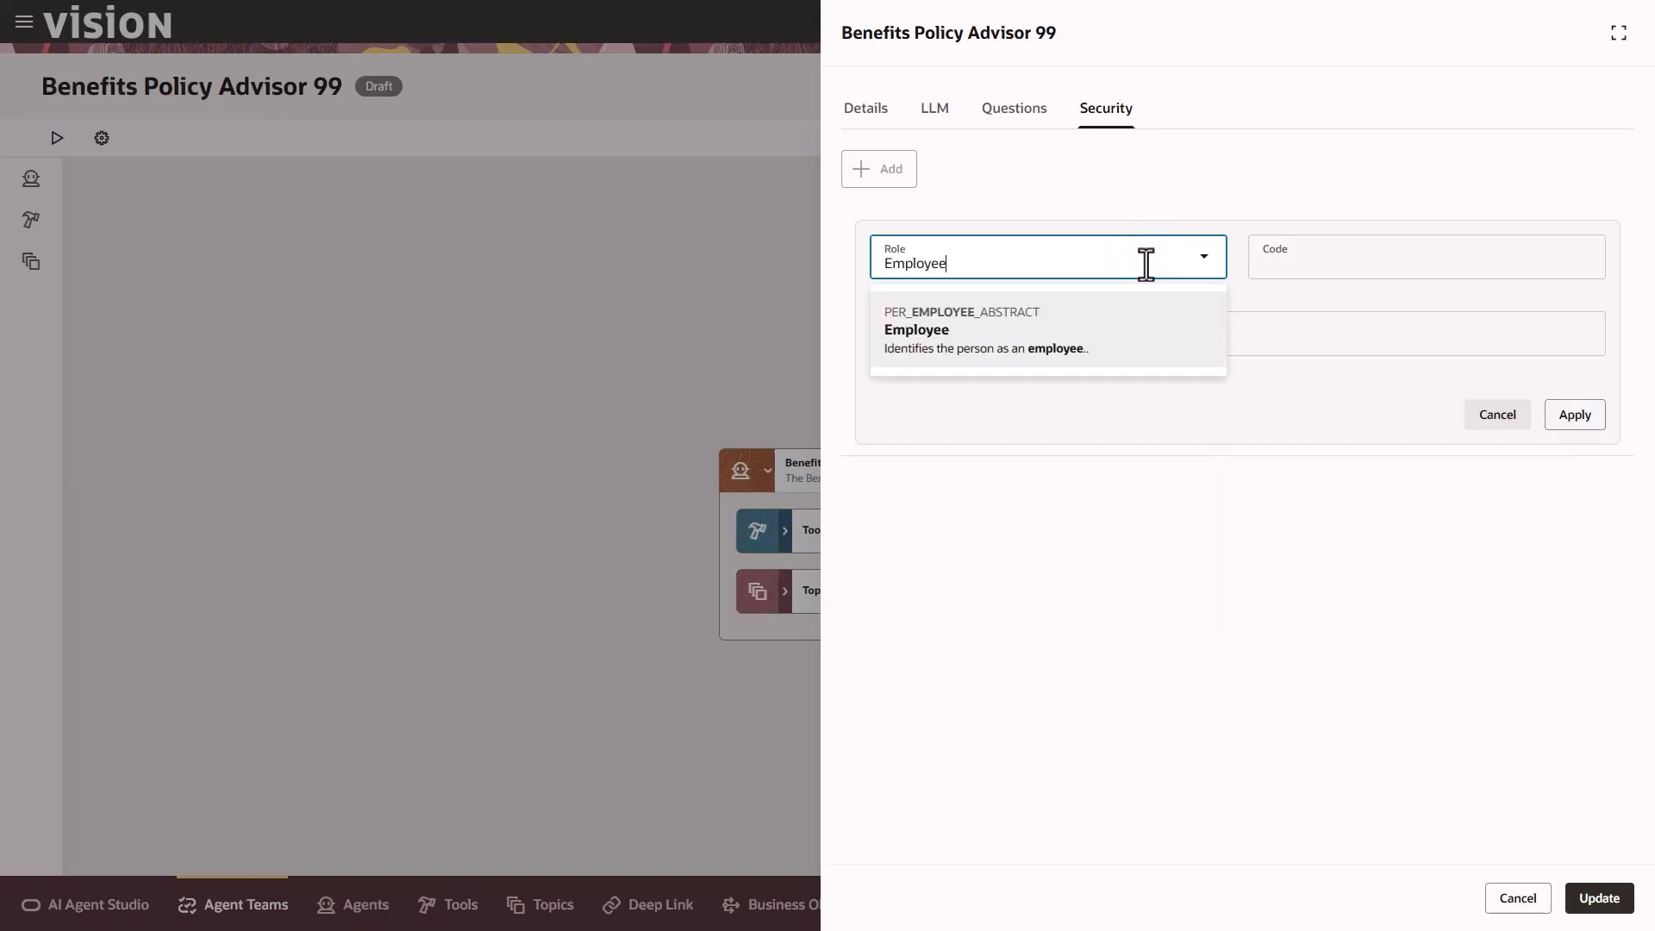
click(1111, 330)
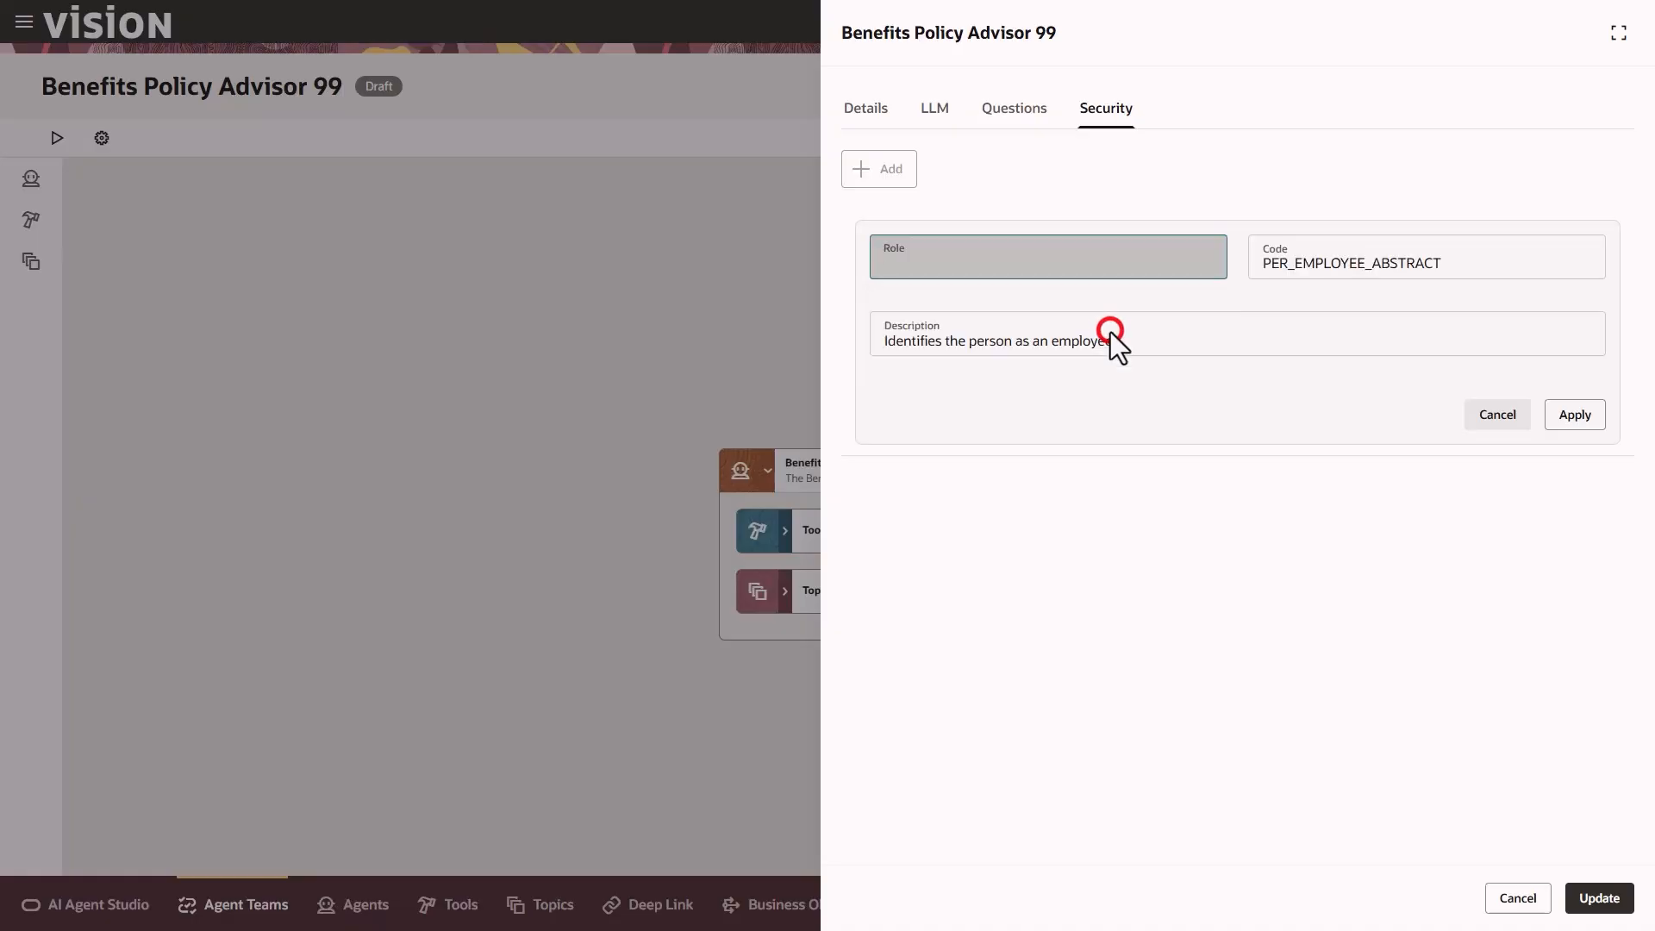
click(1571, 416)
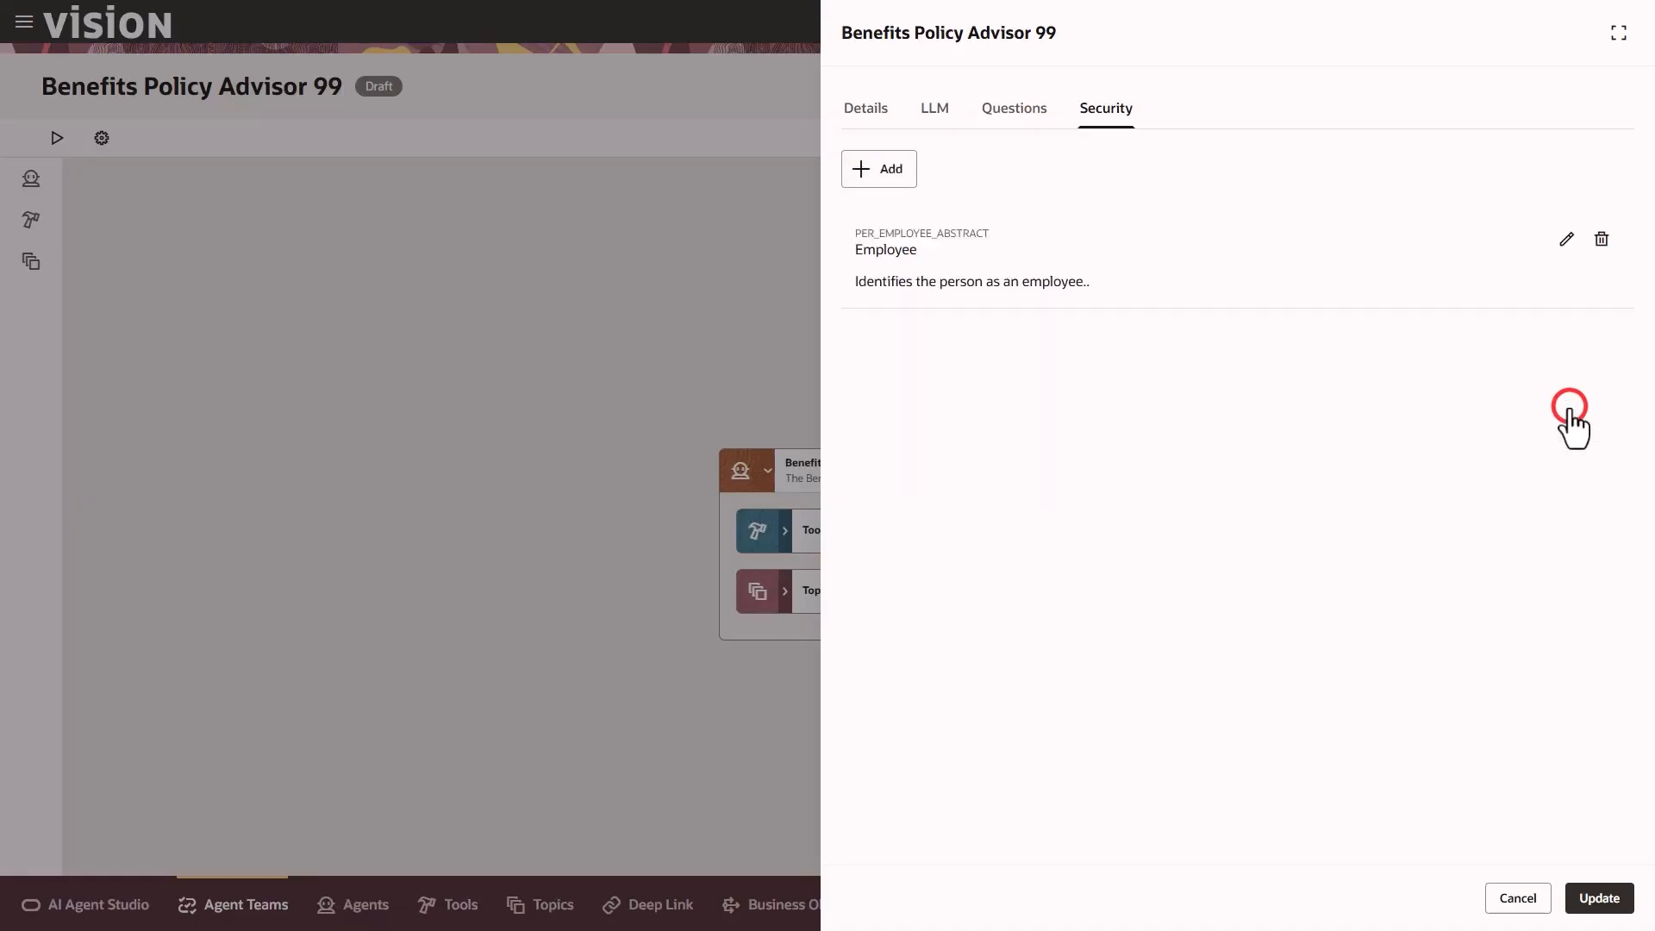
click(1605, 900)
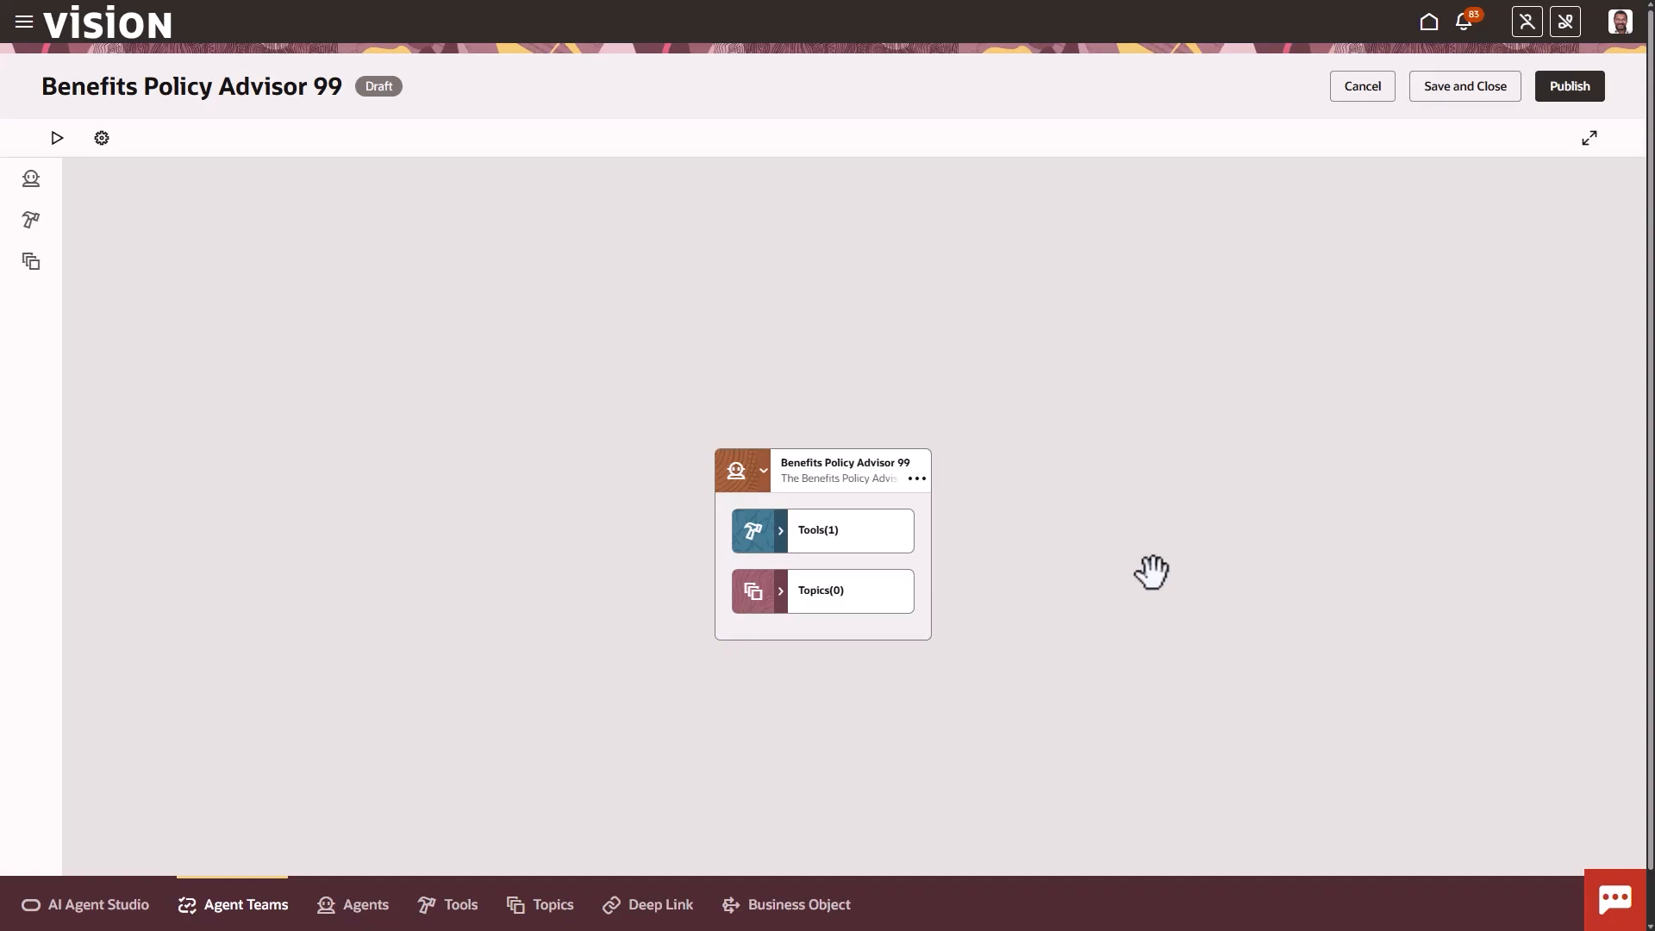
Return to the super user's session, reopen Benefits Policy Advisor 99, review its security roles, and close the settings without updating
click(1175, 387)
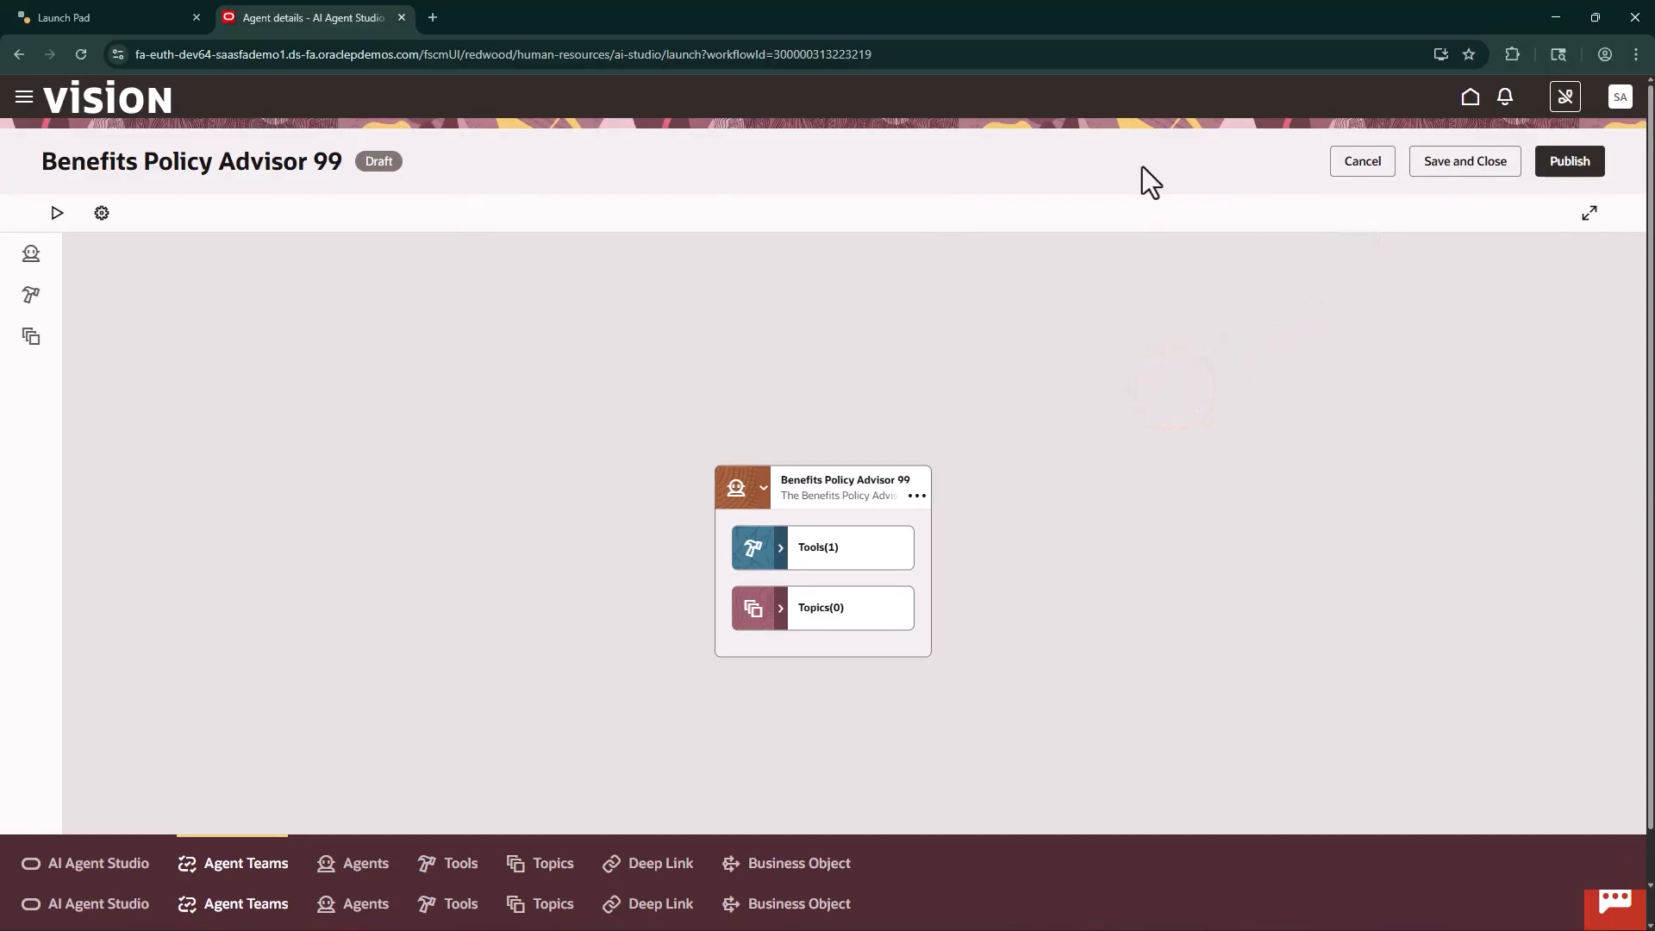
click(1364, 172)
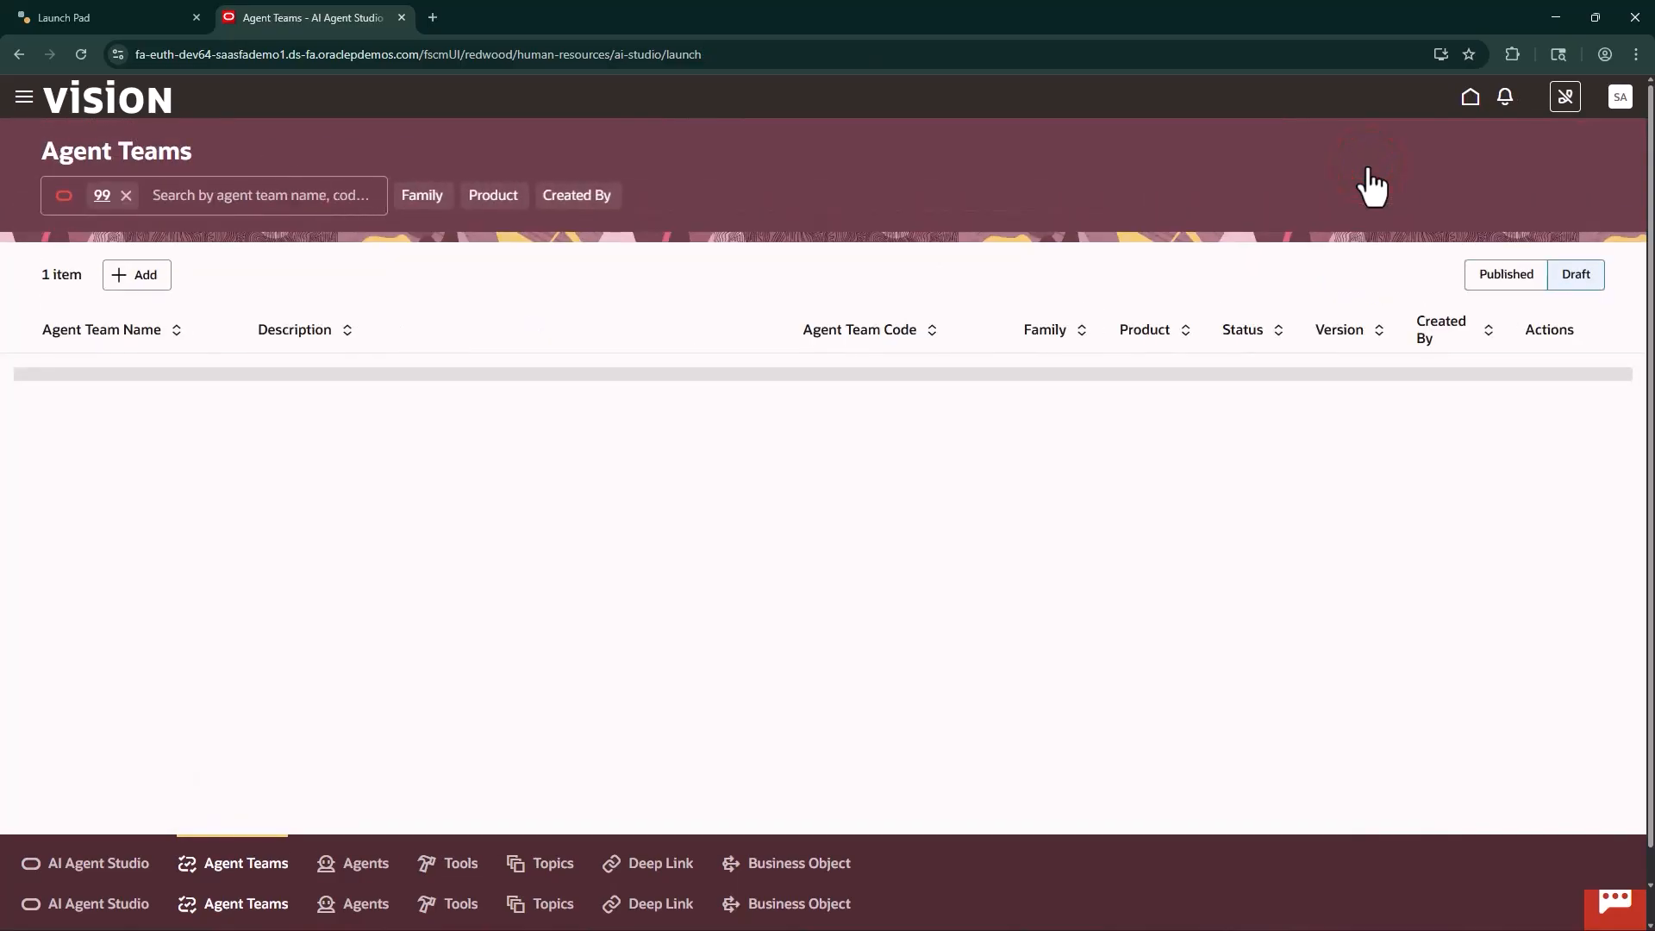
click(1542, 393)
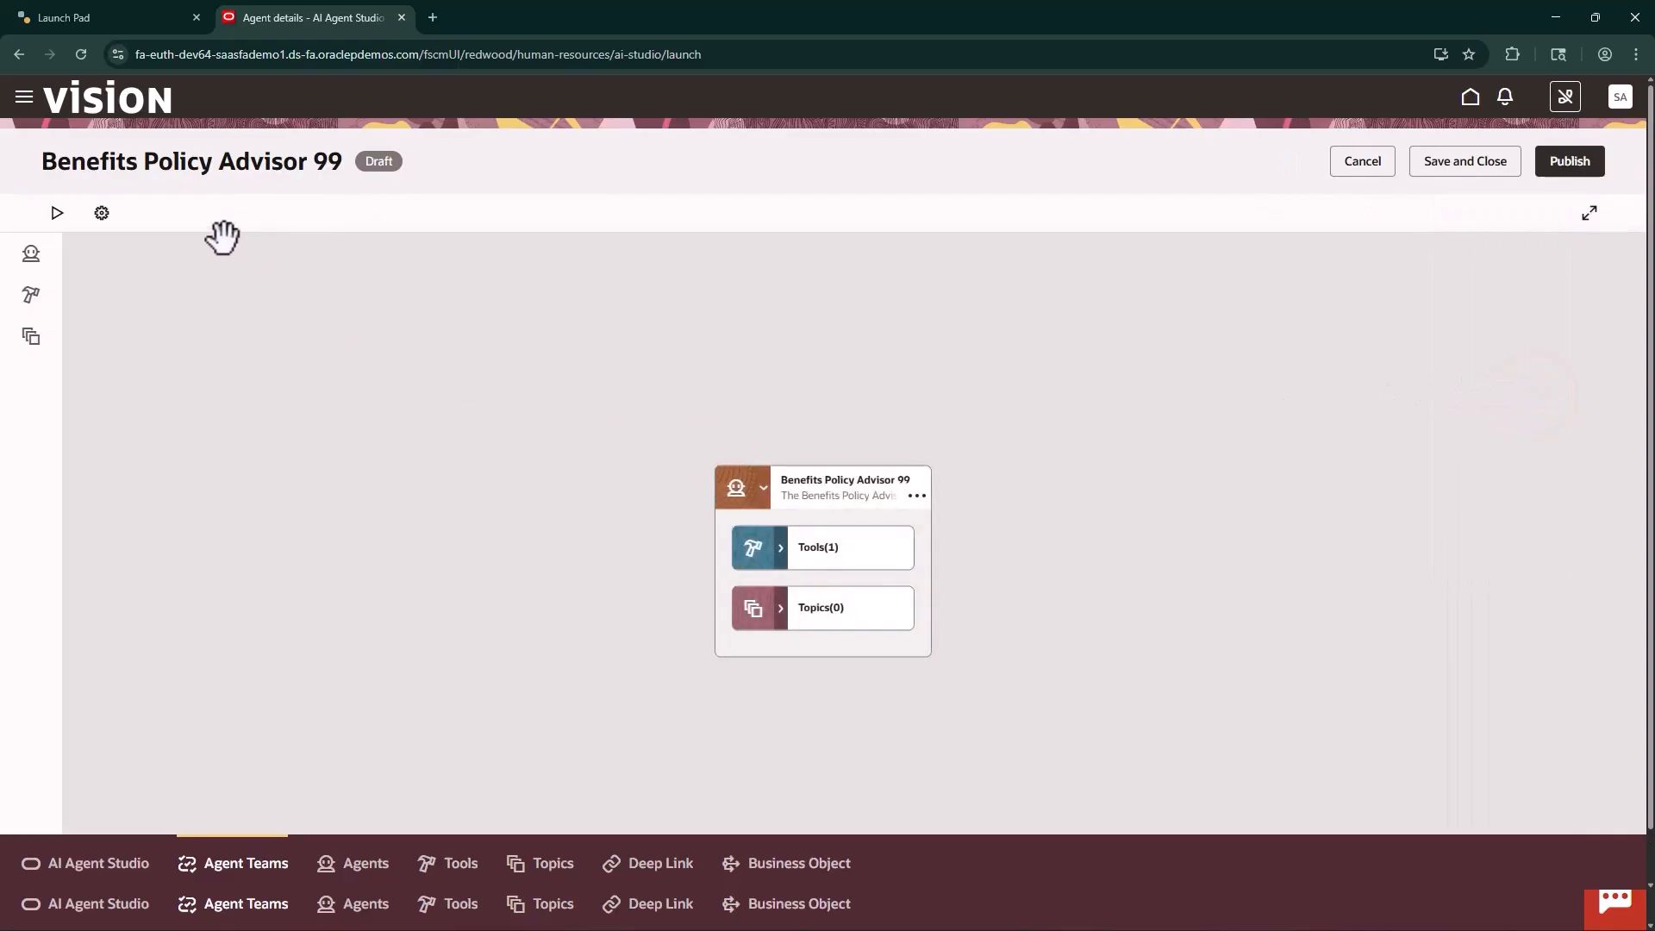
click(102, 214)
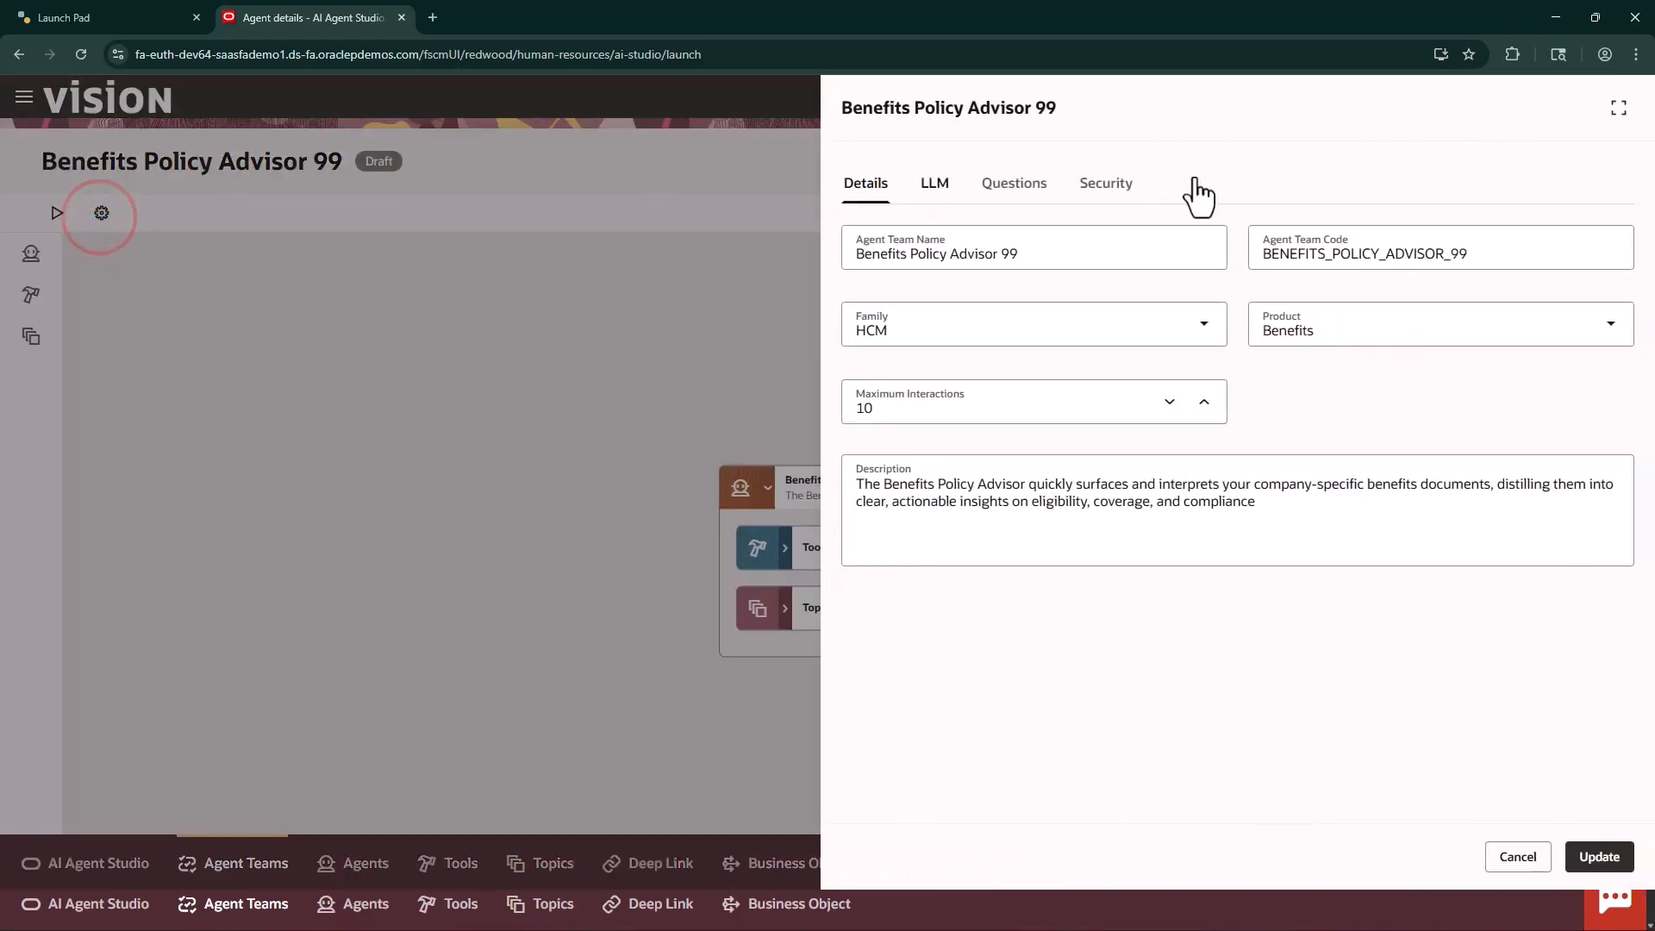
click(1121, 185)
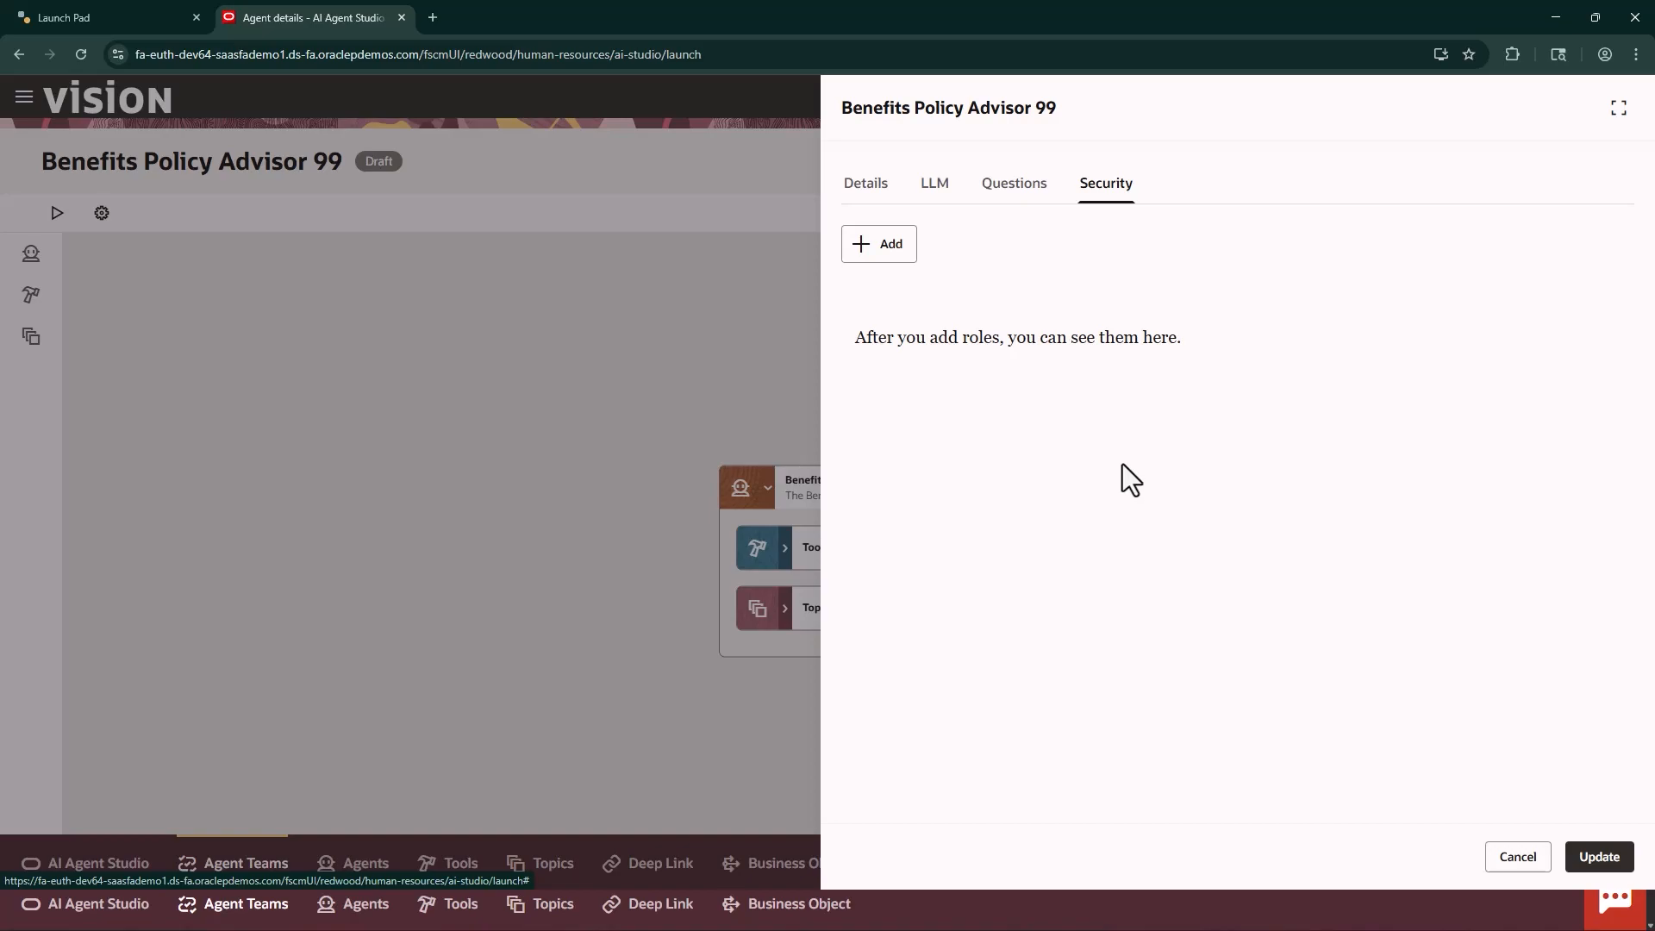
click(1516, 858)
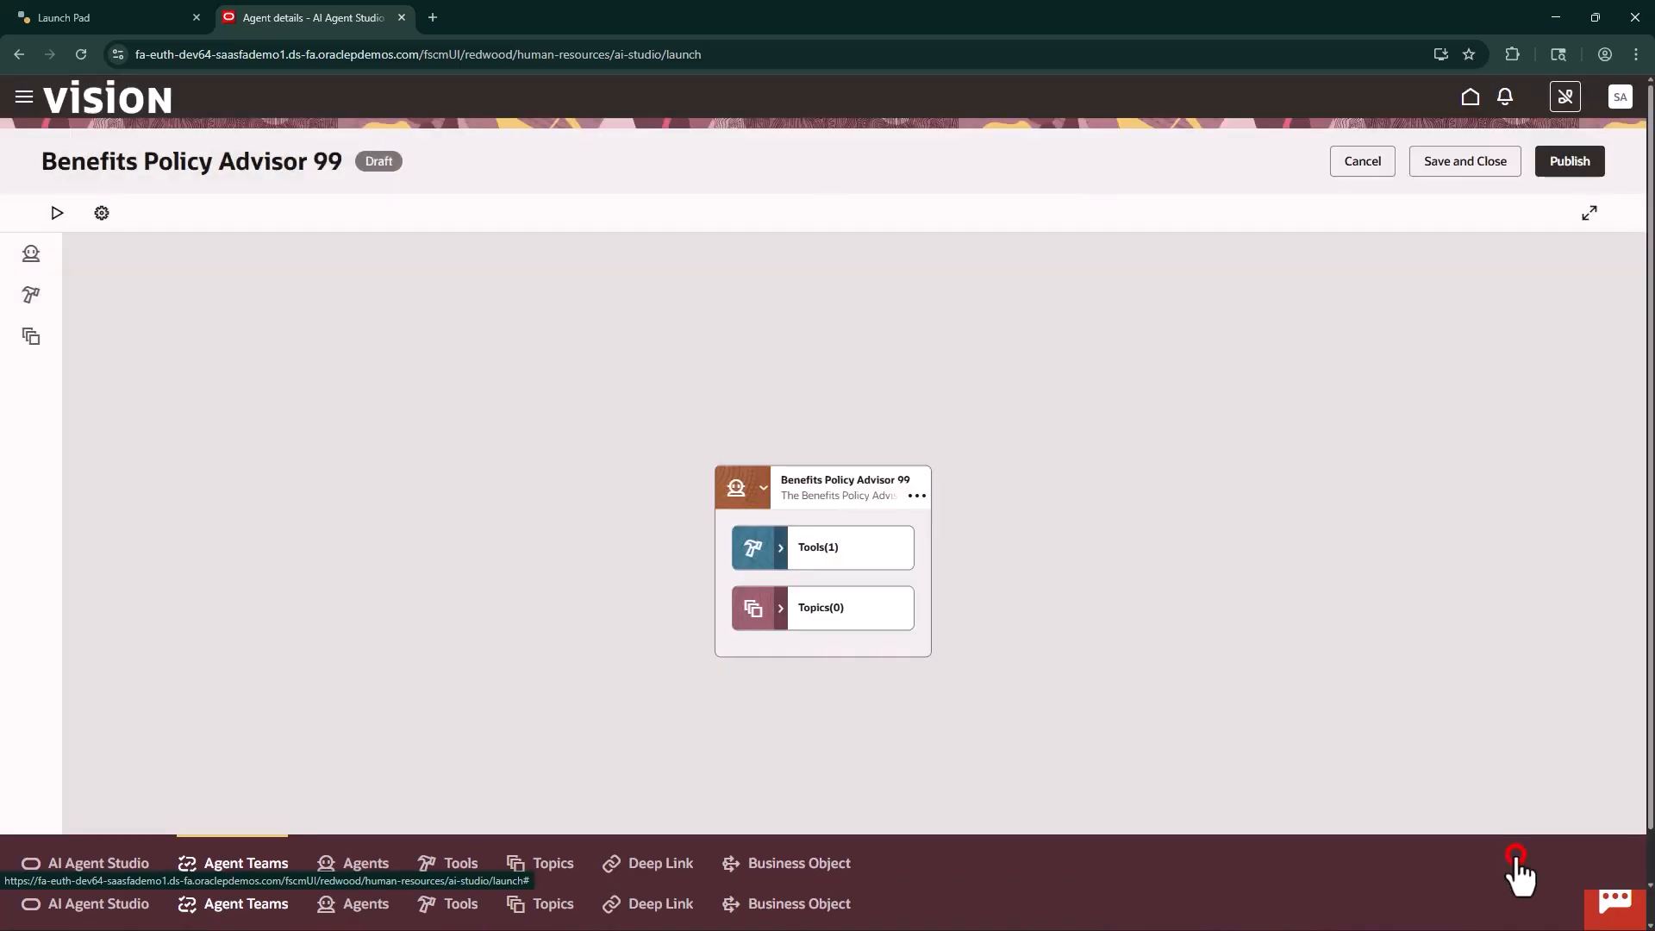
Sign out of the super user's session and sign back in with the same super user account
click(1620, 100)
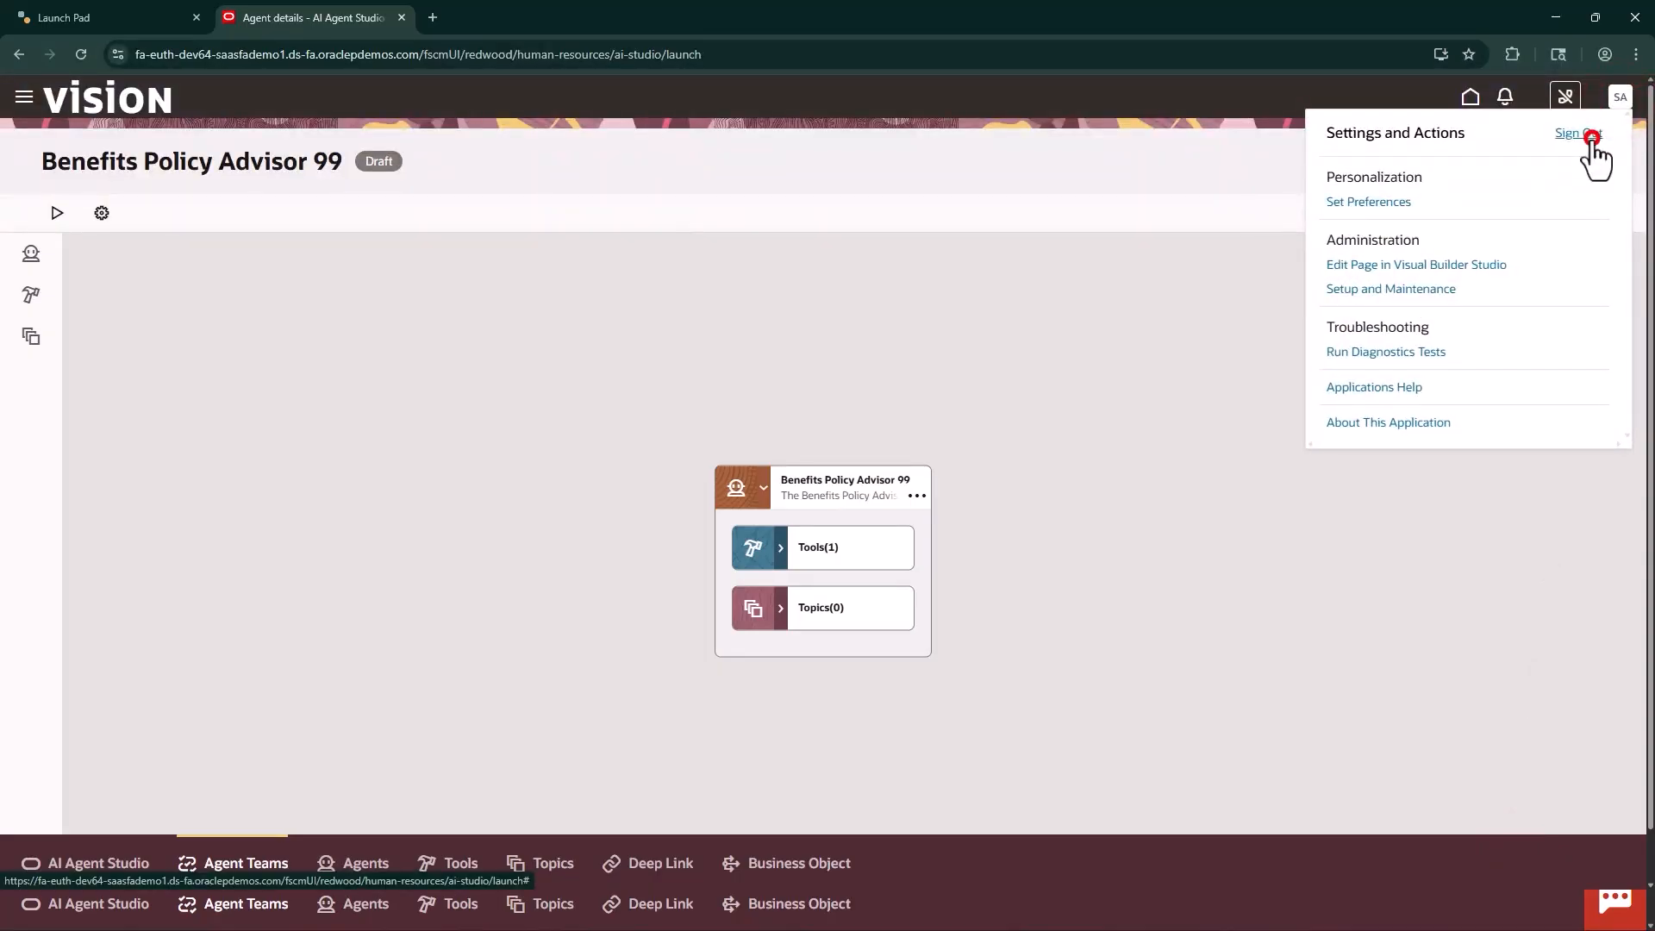
click(1587, 136)
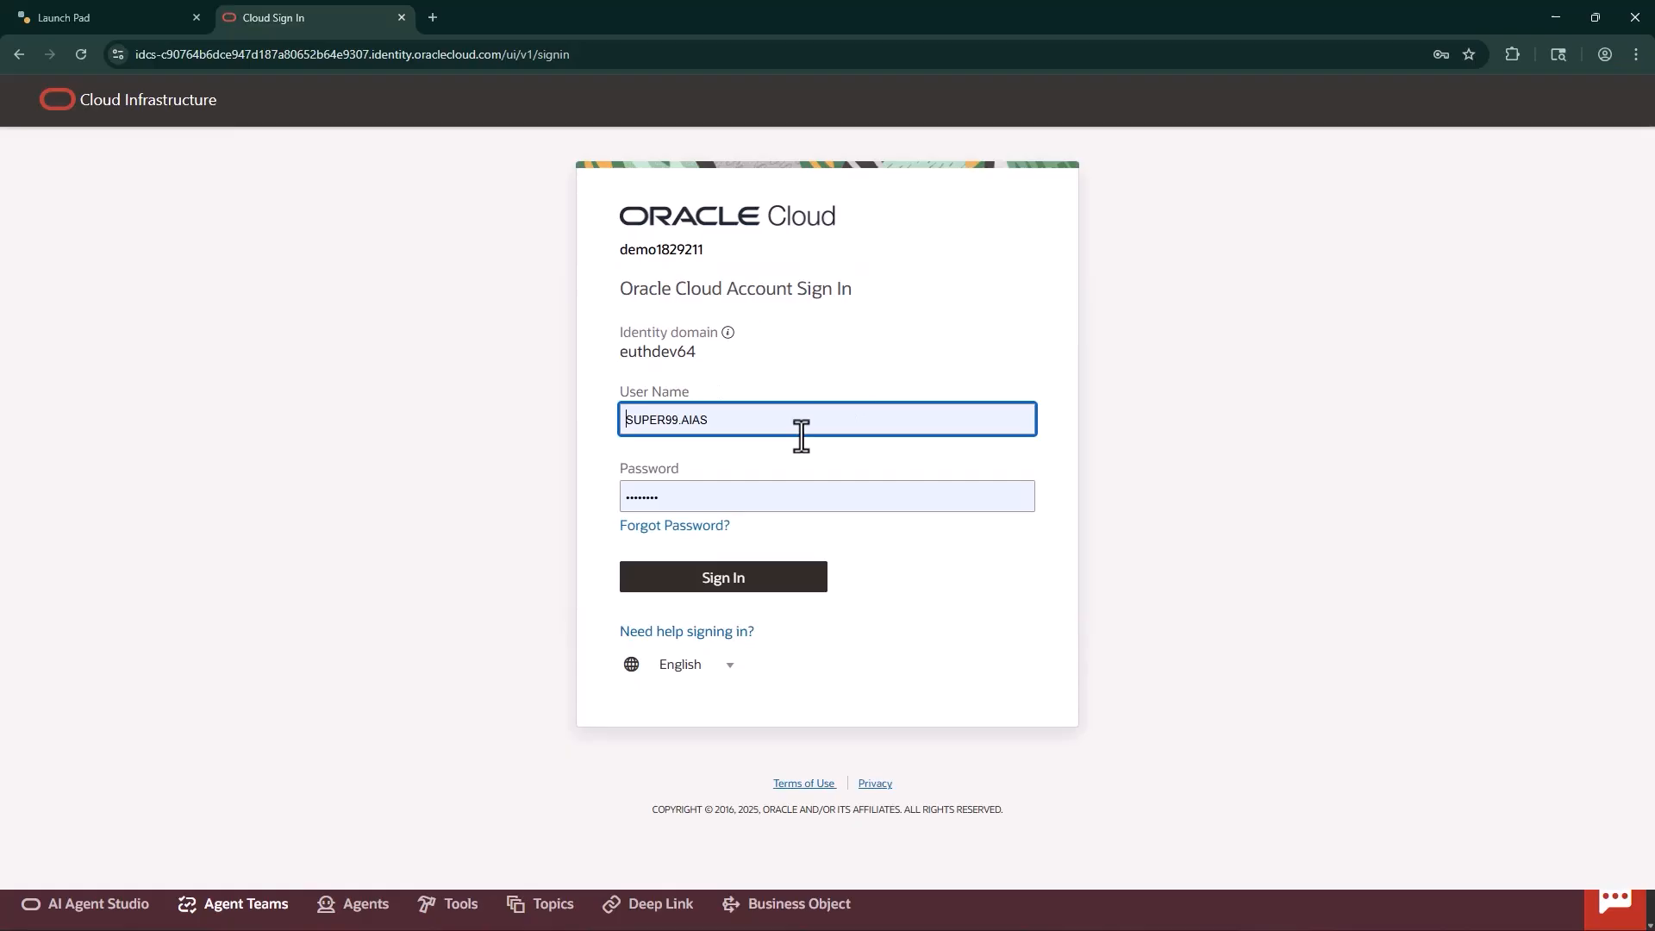
click(753, 582)
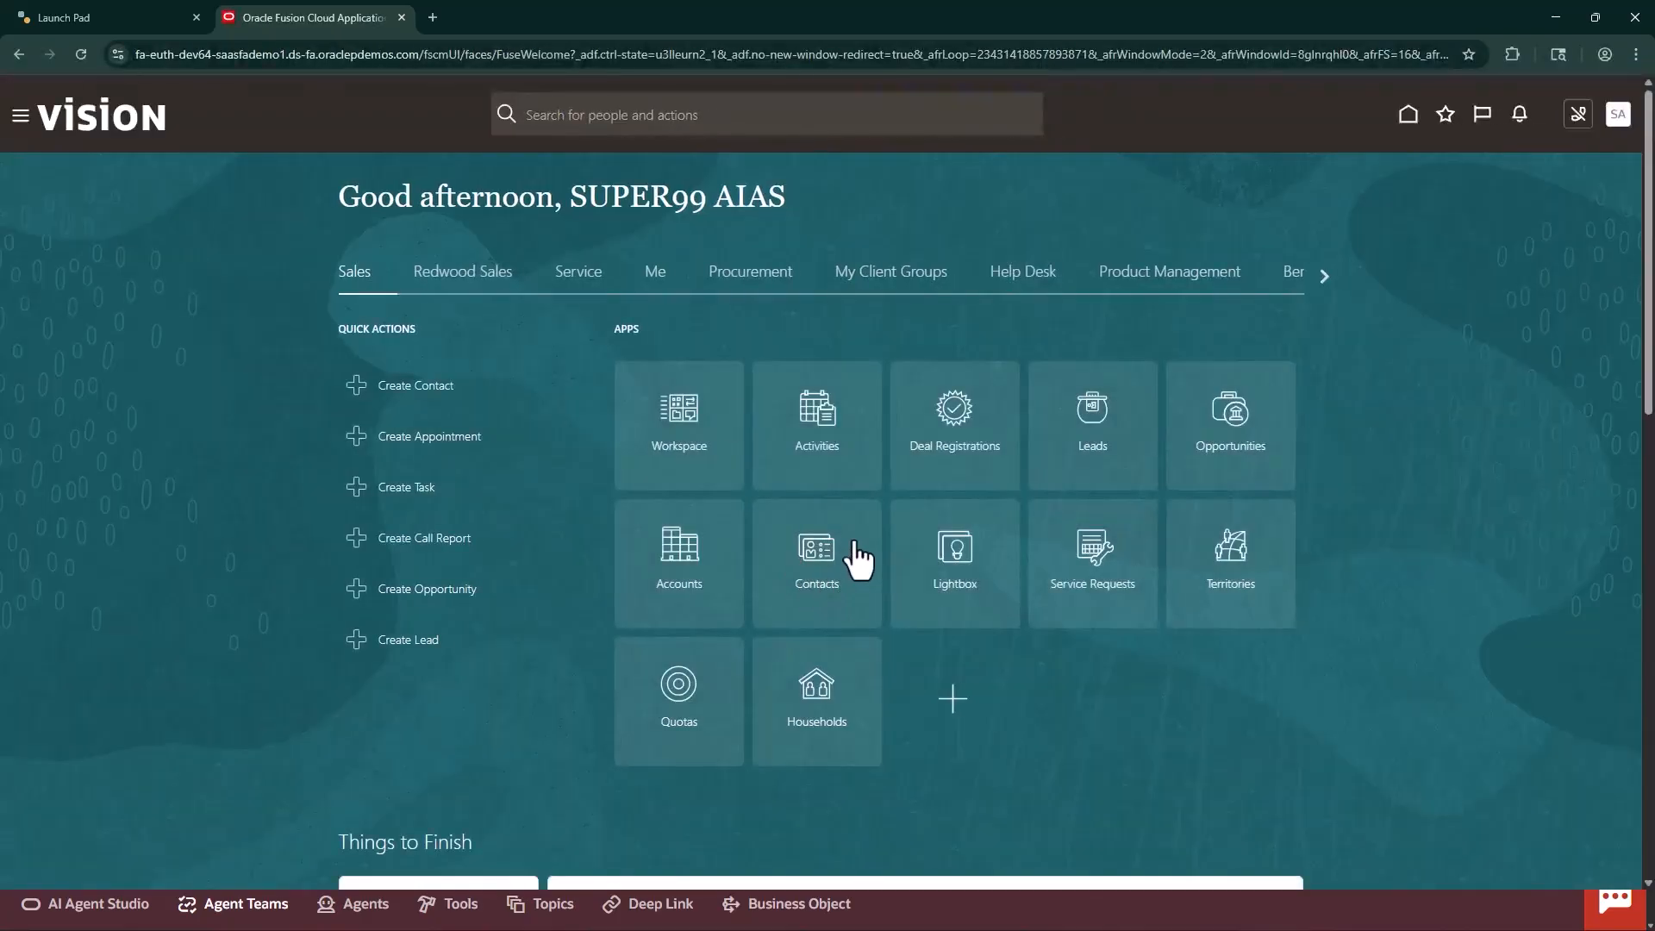
Open the agent teams list of AI Agent Studio in the super user's new session and show it full screen
click(21, 121)
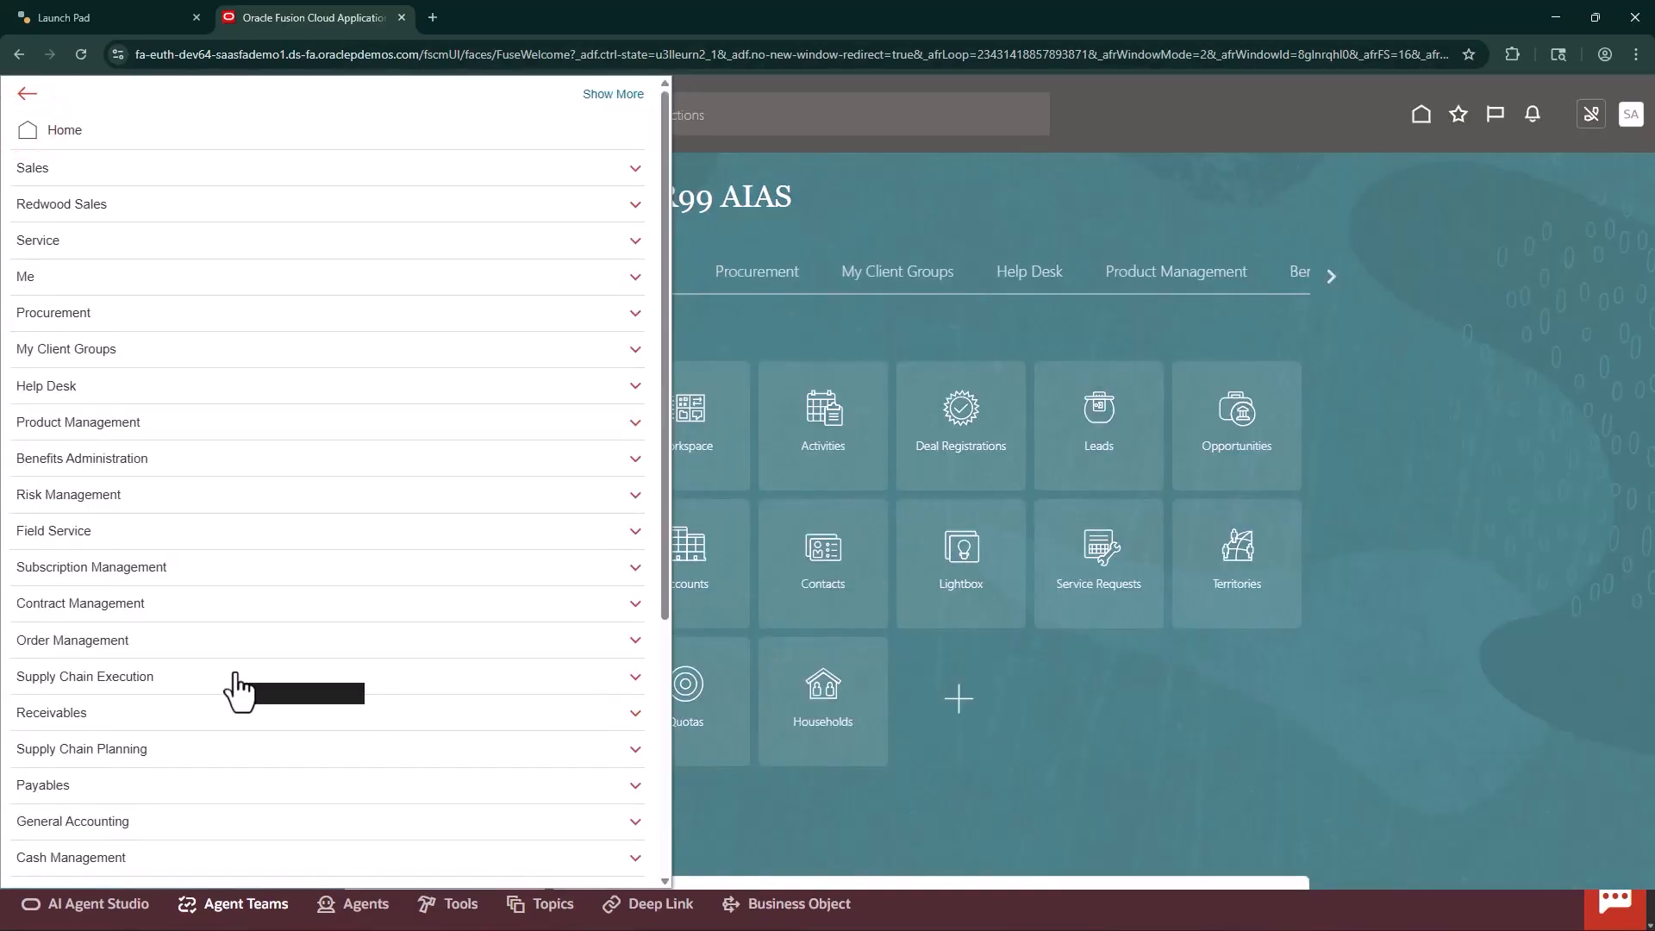
scroll(233, 687, down, 5)
click(156, 760)
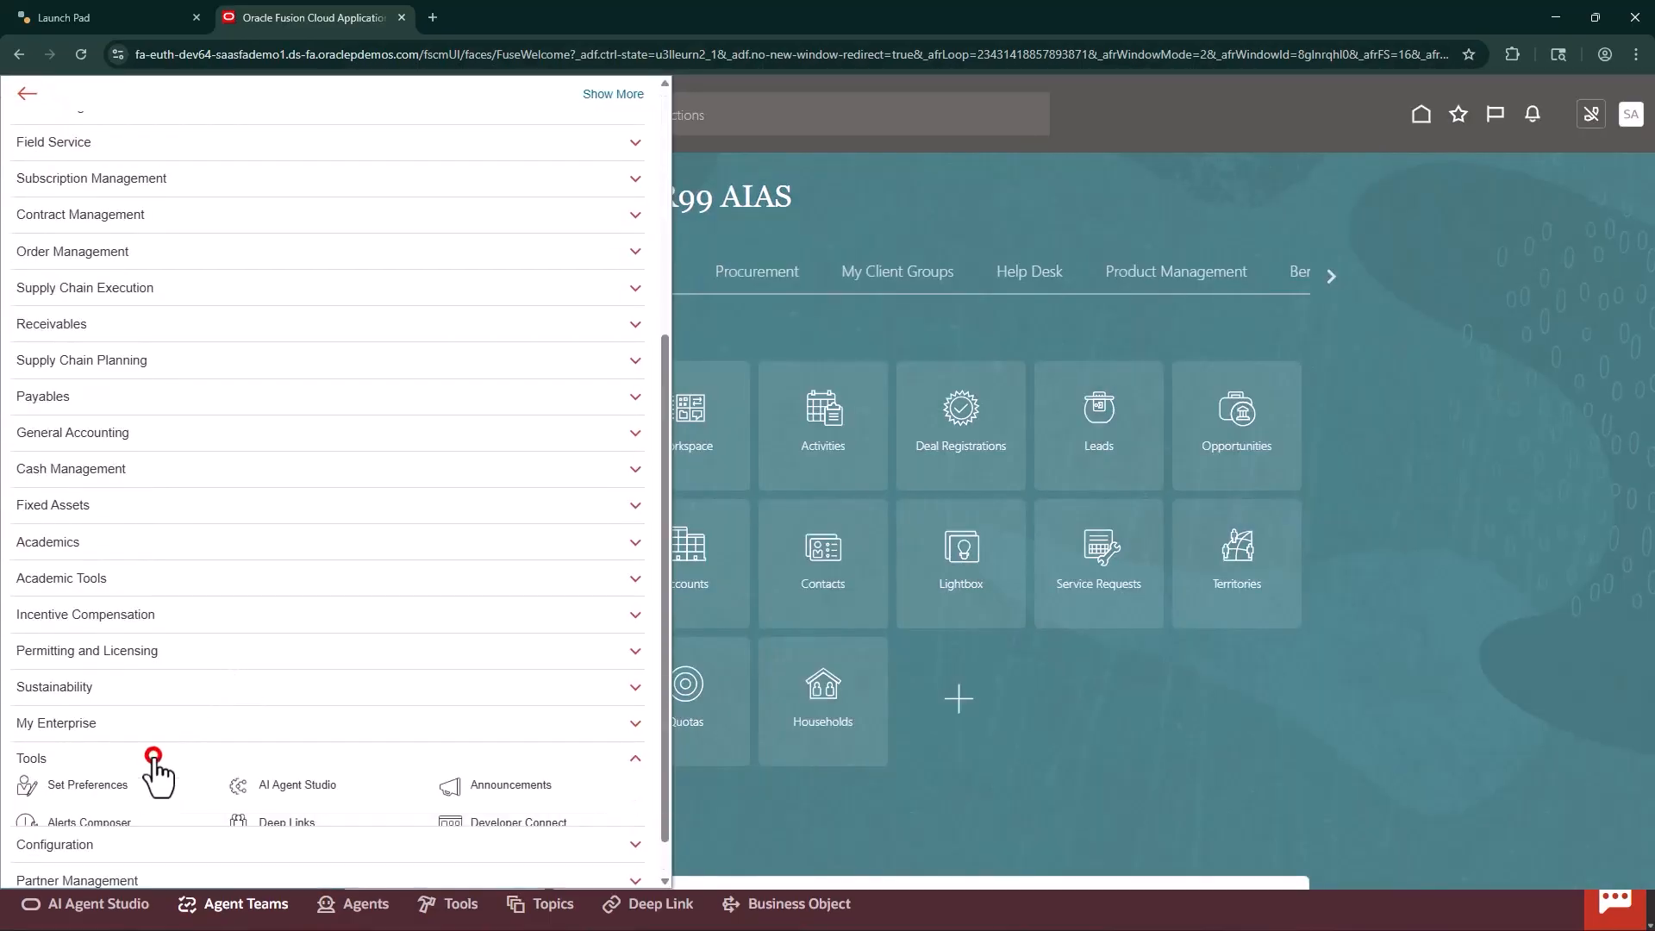
scroll(152, 854, down, 2)
click(285, 595)
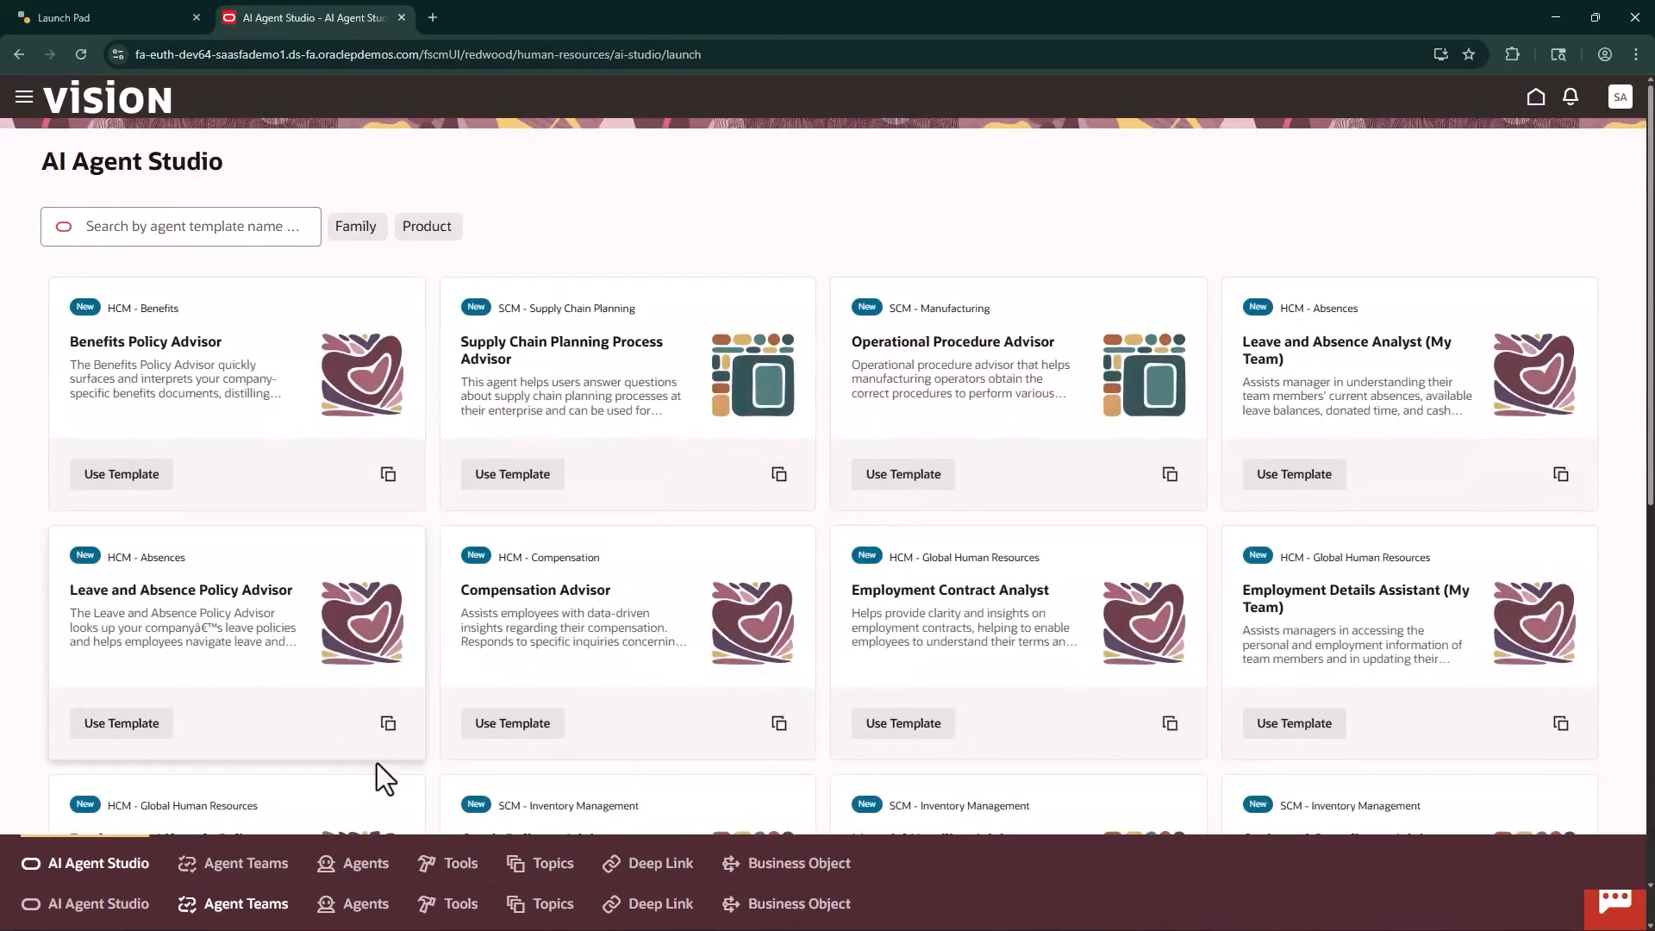
click(258, 865)
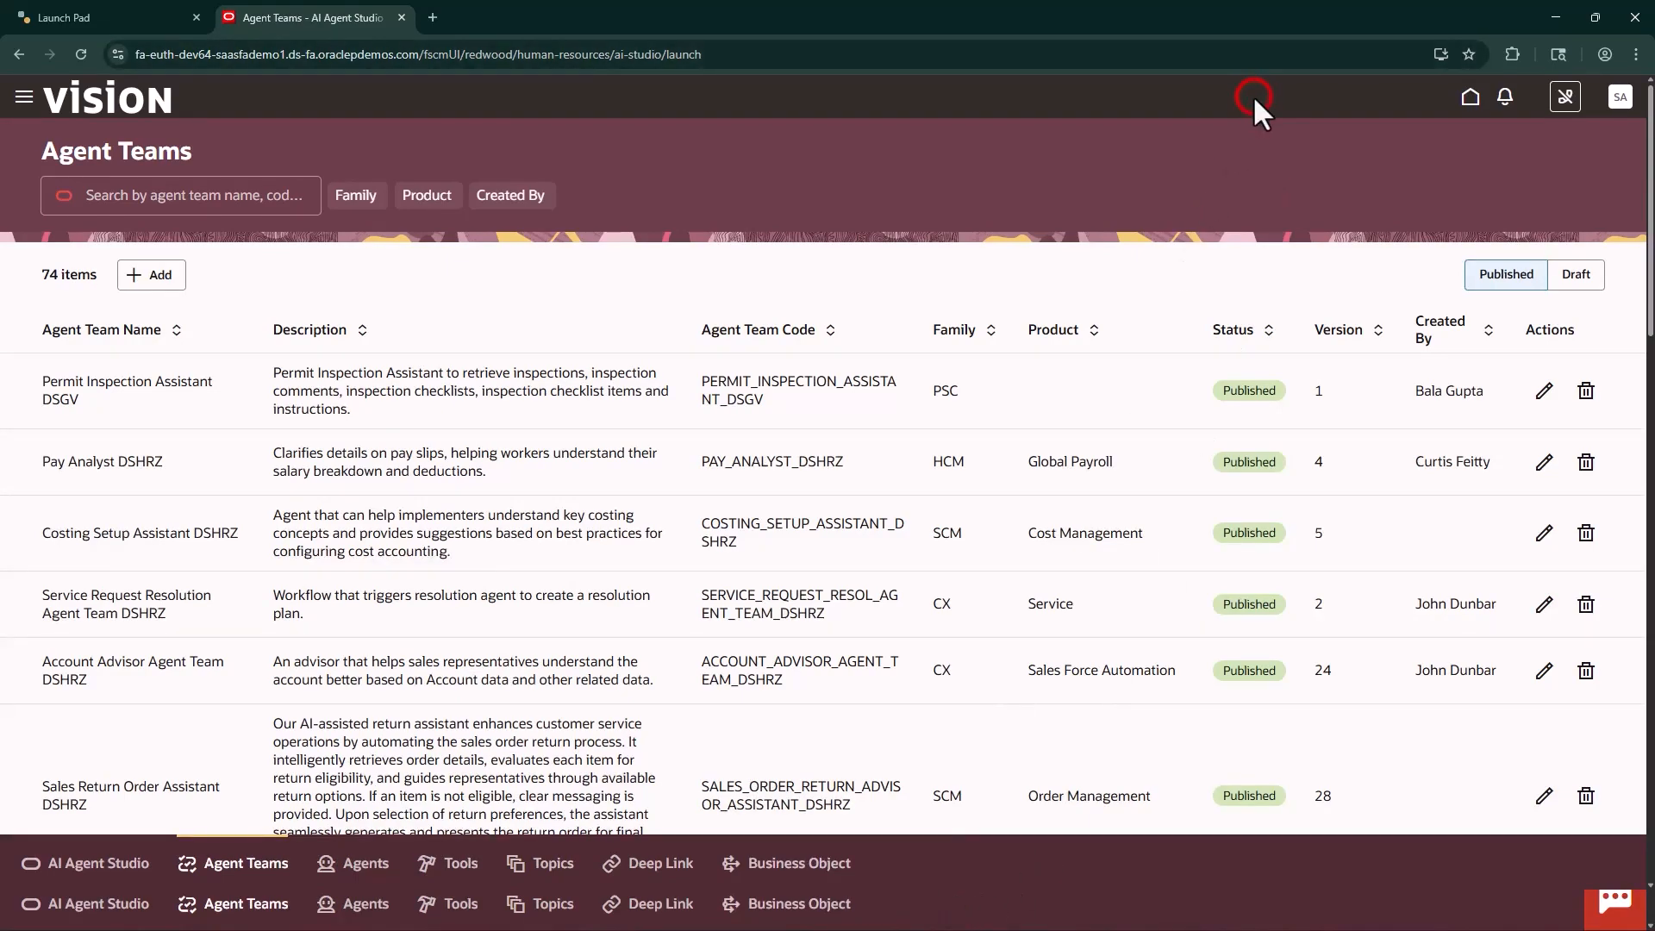
key(F11)
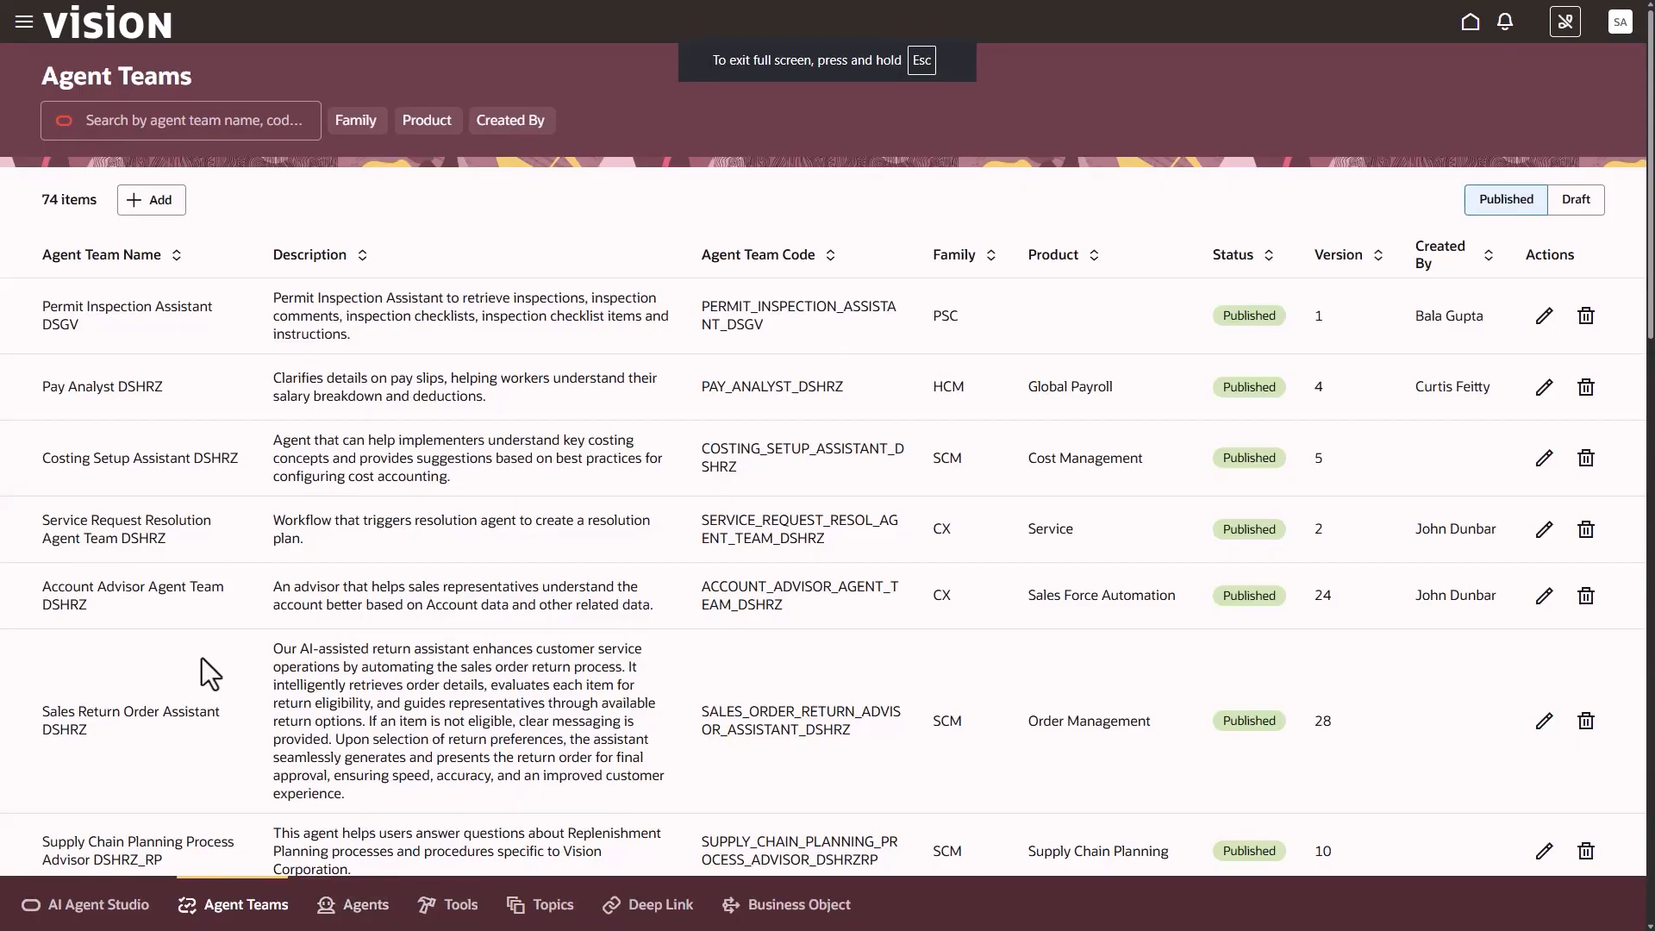
Search the draft agent teams for 99 and open Benefits Policy Advisor 99 for editing
click(160, 121)
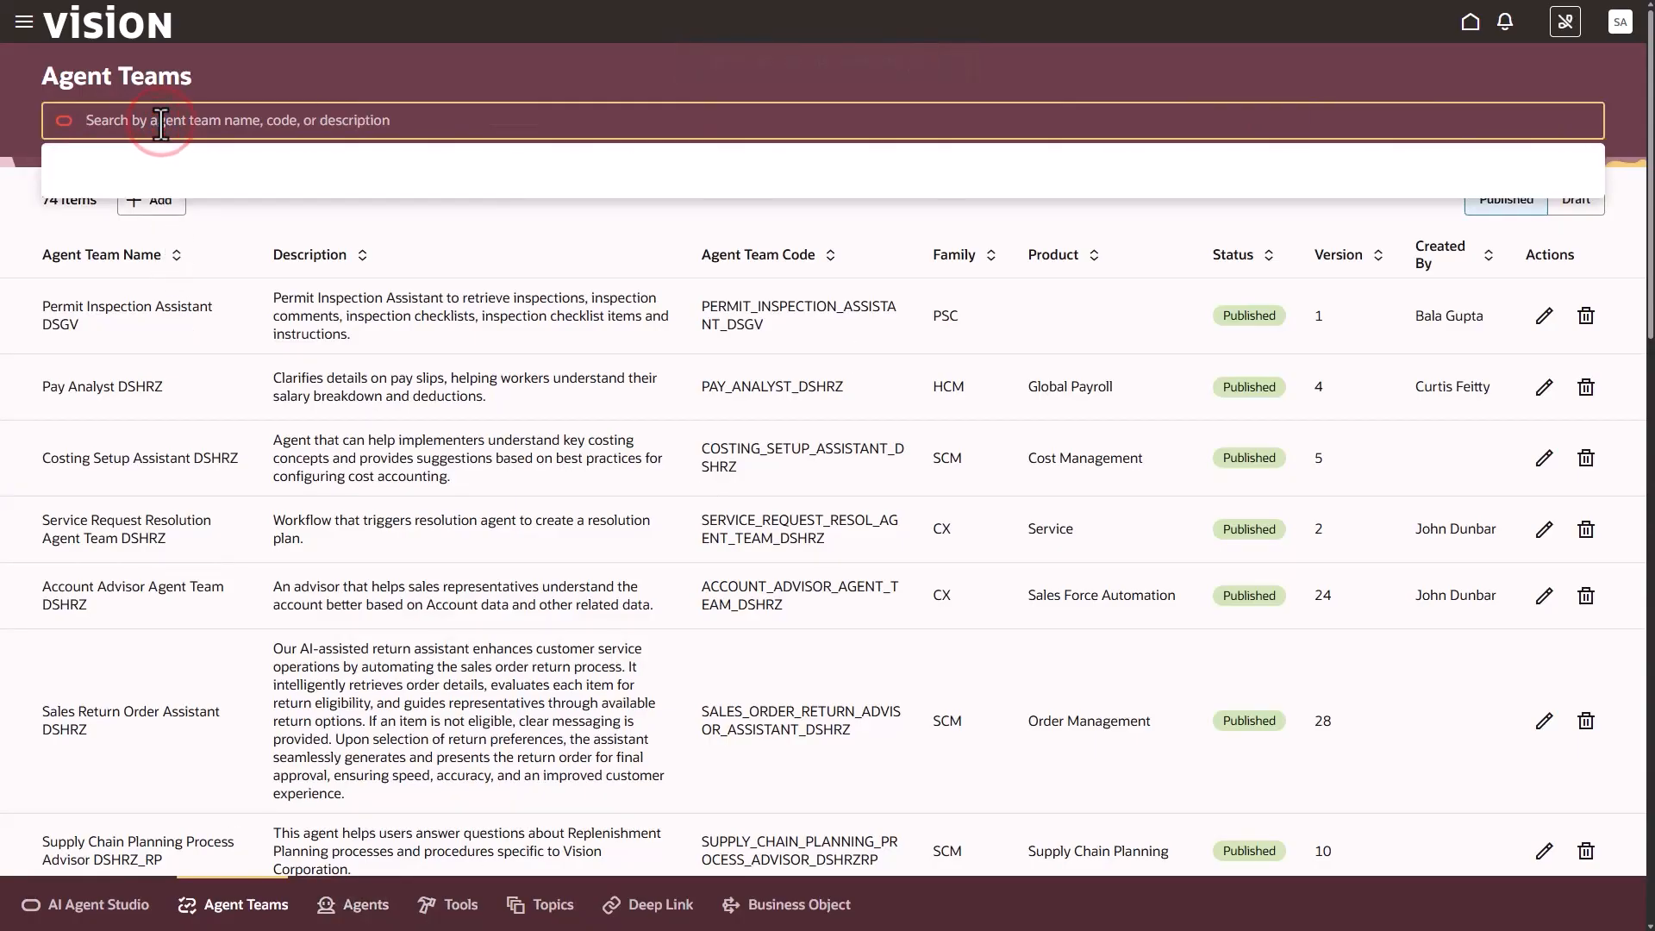
text(99)
key(Return)
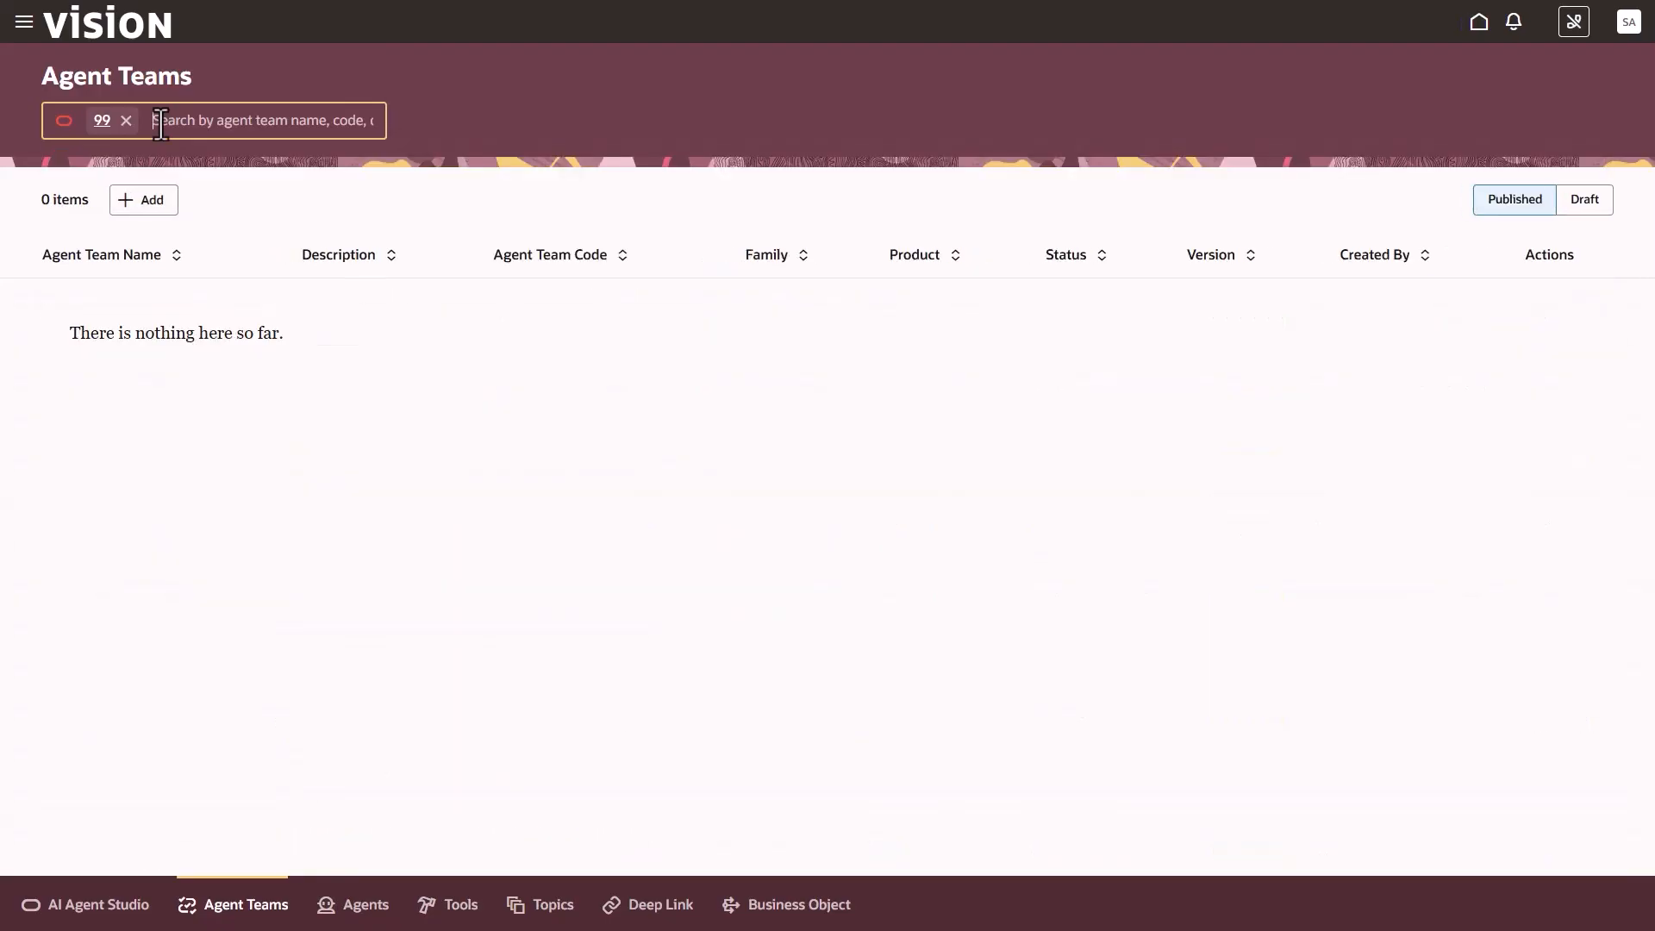
click(1592, 195)
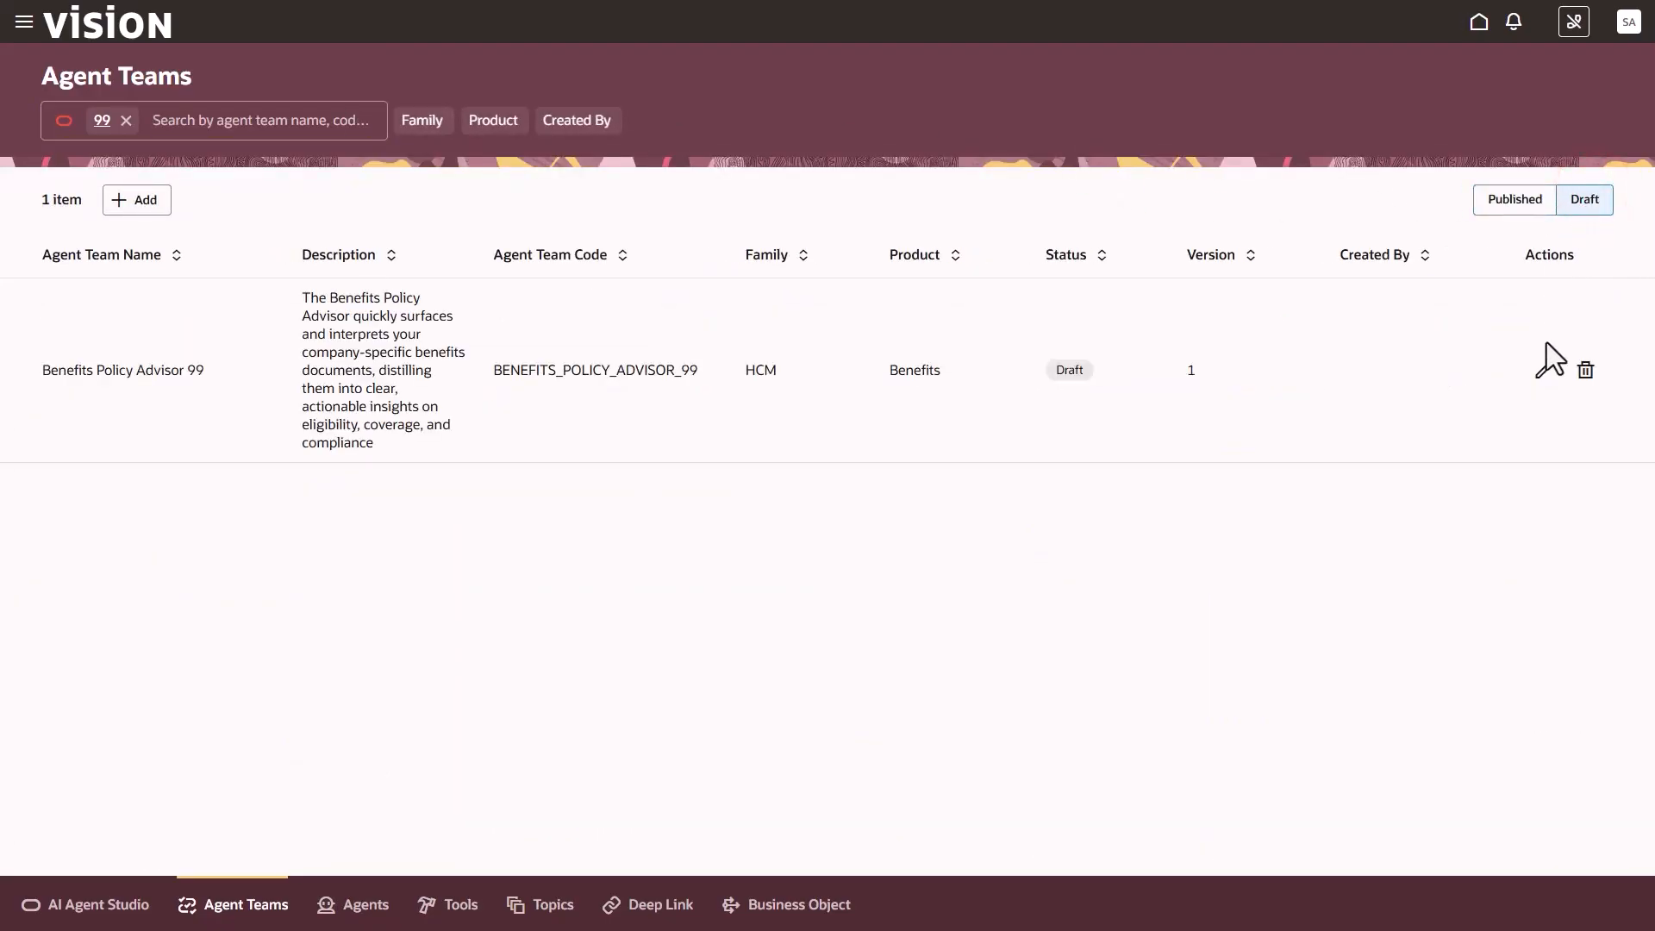
click(1544, 367)
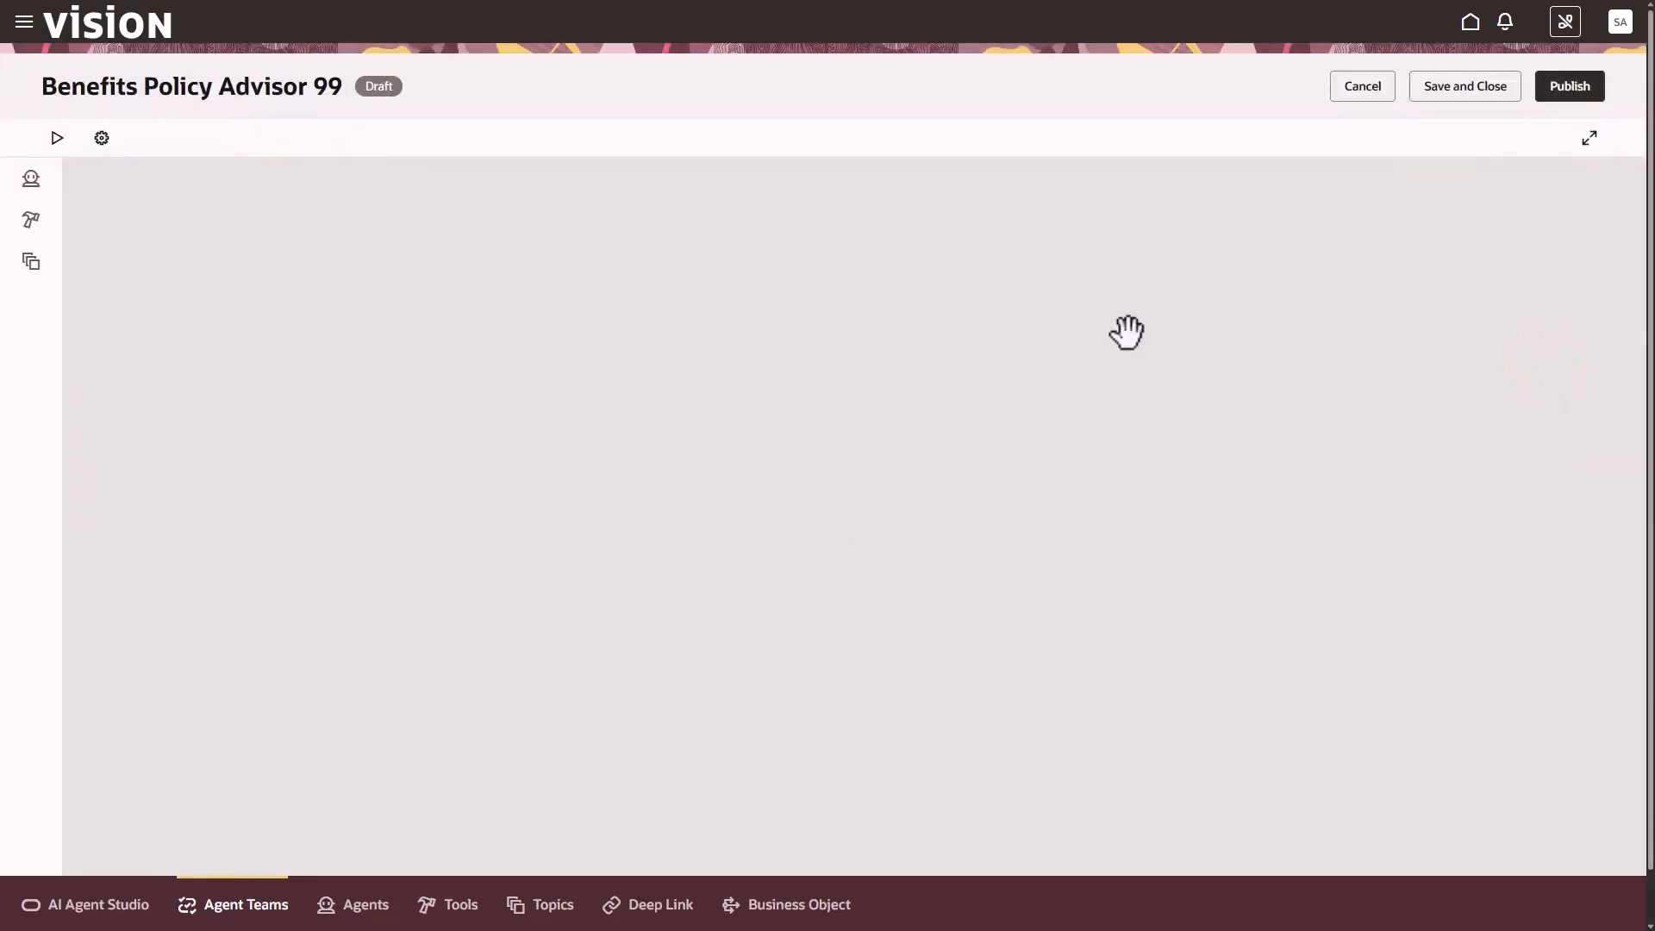
Review the security roles in the settings of Benefits Policy Advisor 99 and close them without updating
click(101, 139)
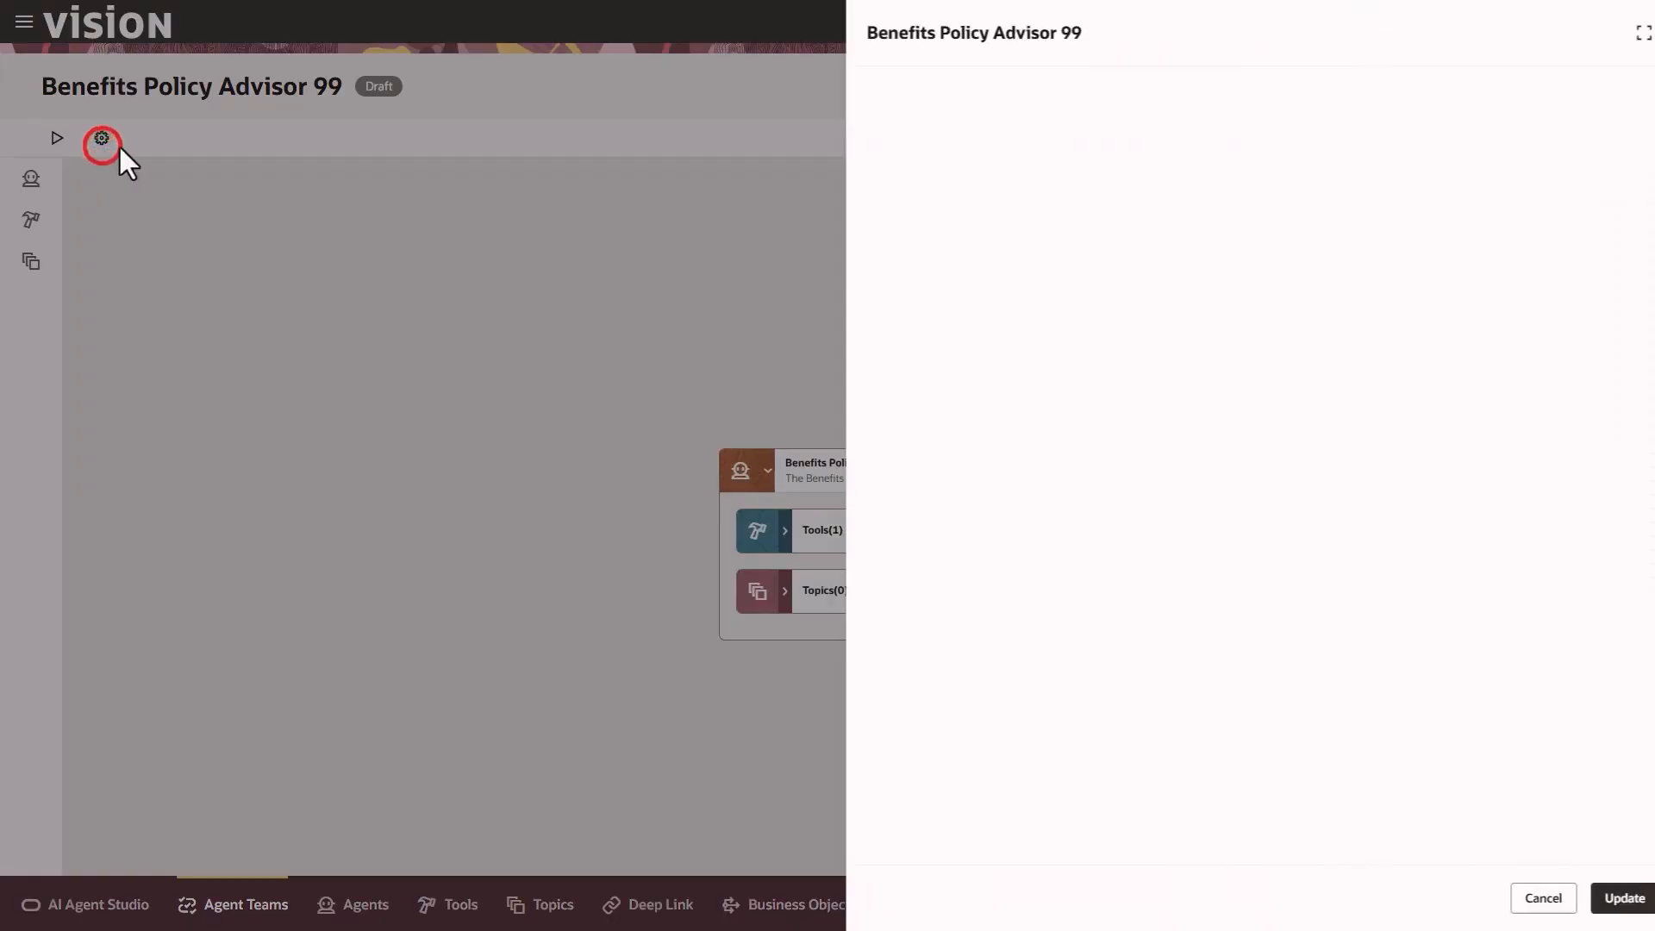
click(1121, 112)
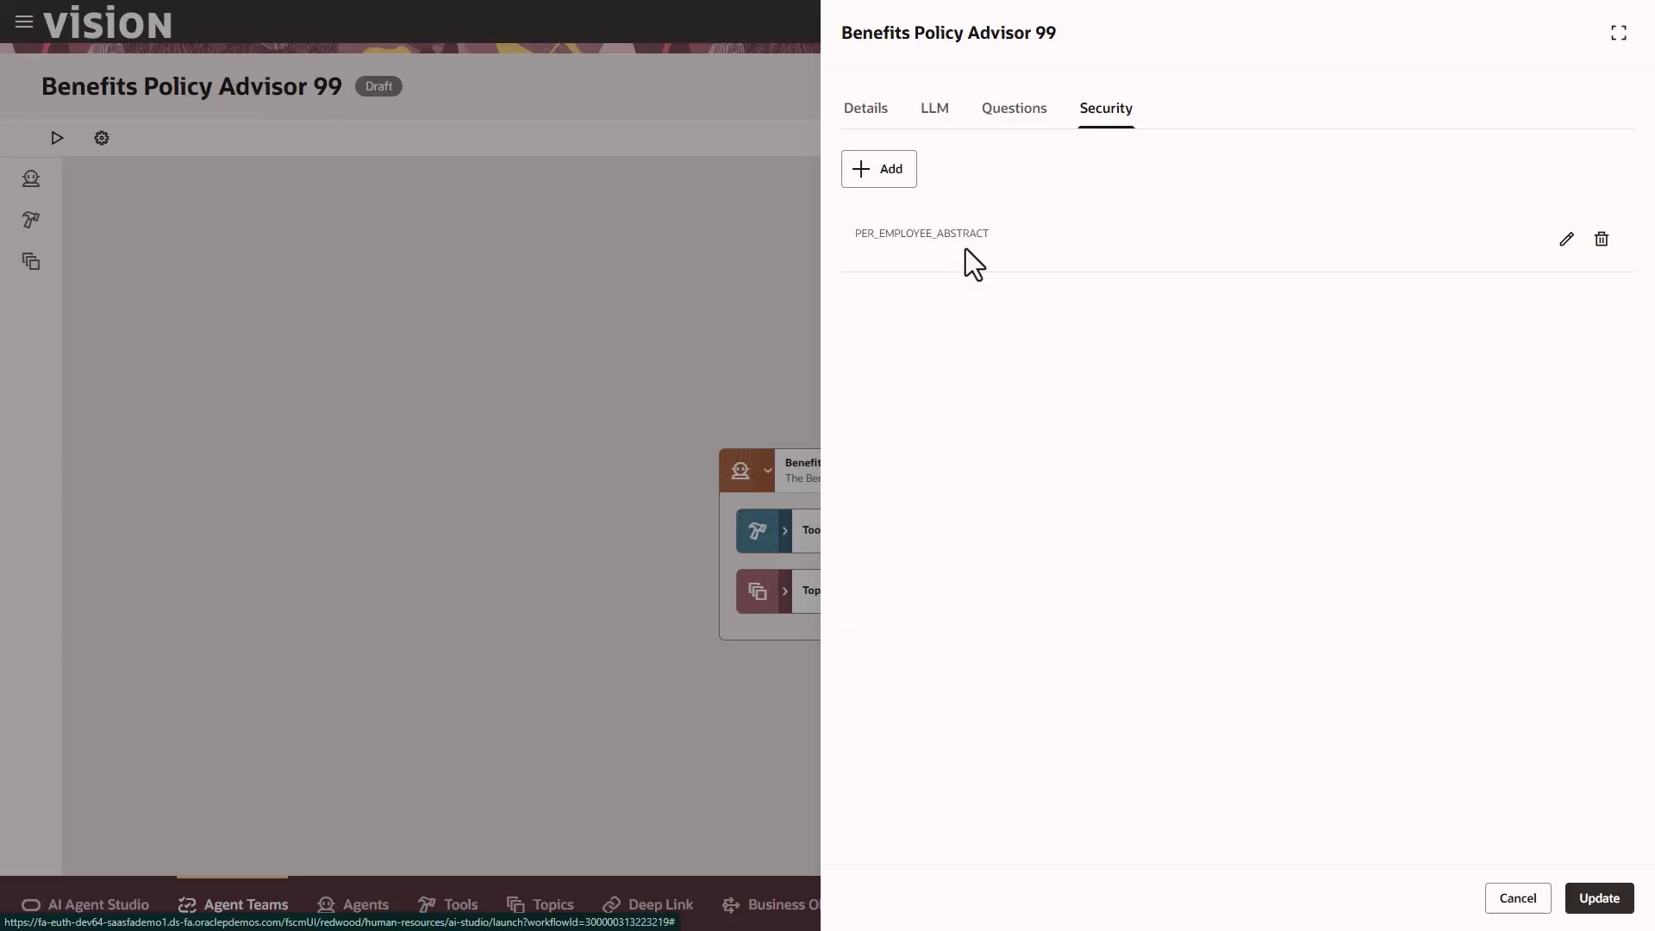
click(1520, 899)
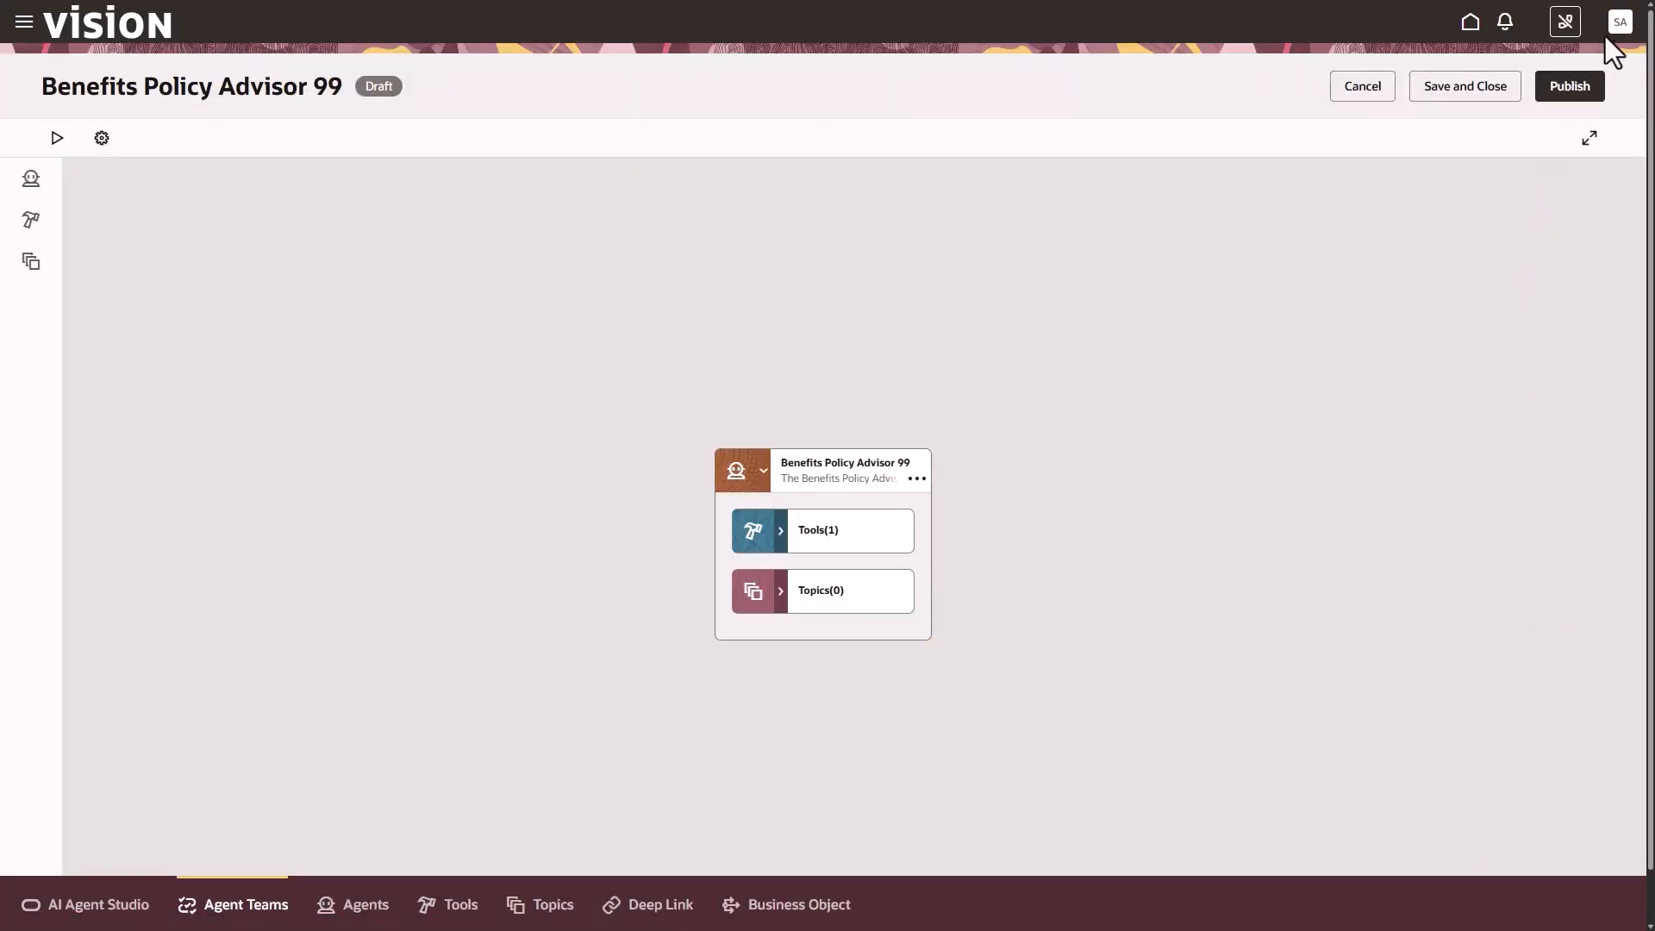
Publish the Benefits Policy Advisor 99 agent team, then save and close it
click(1581, 86)
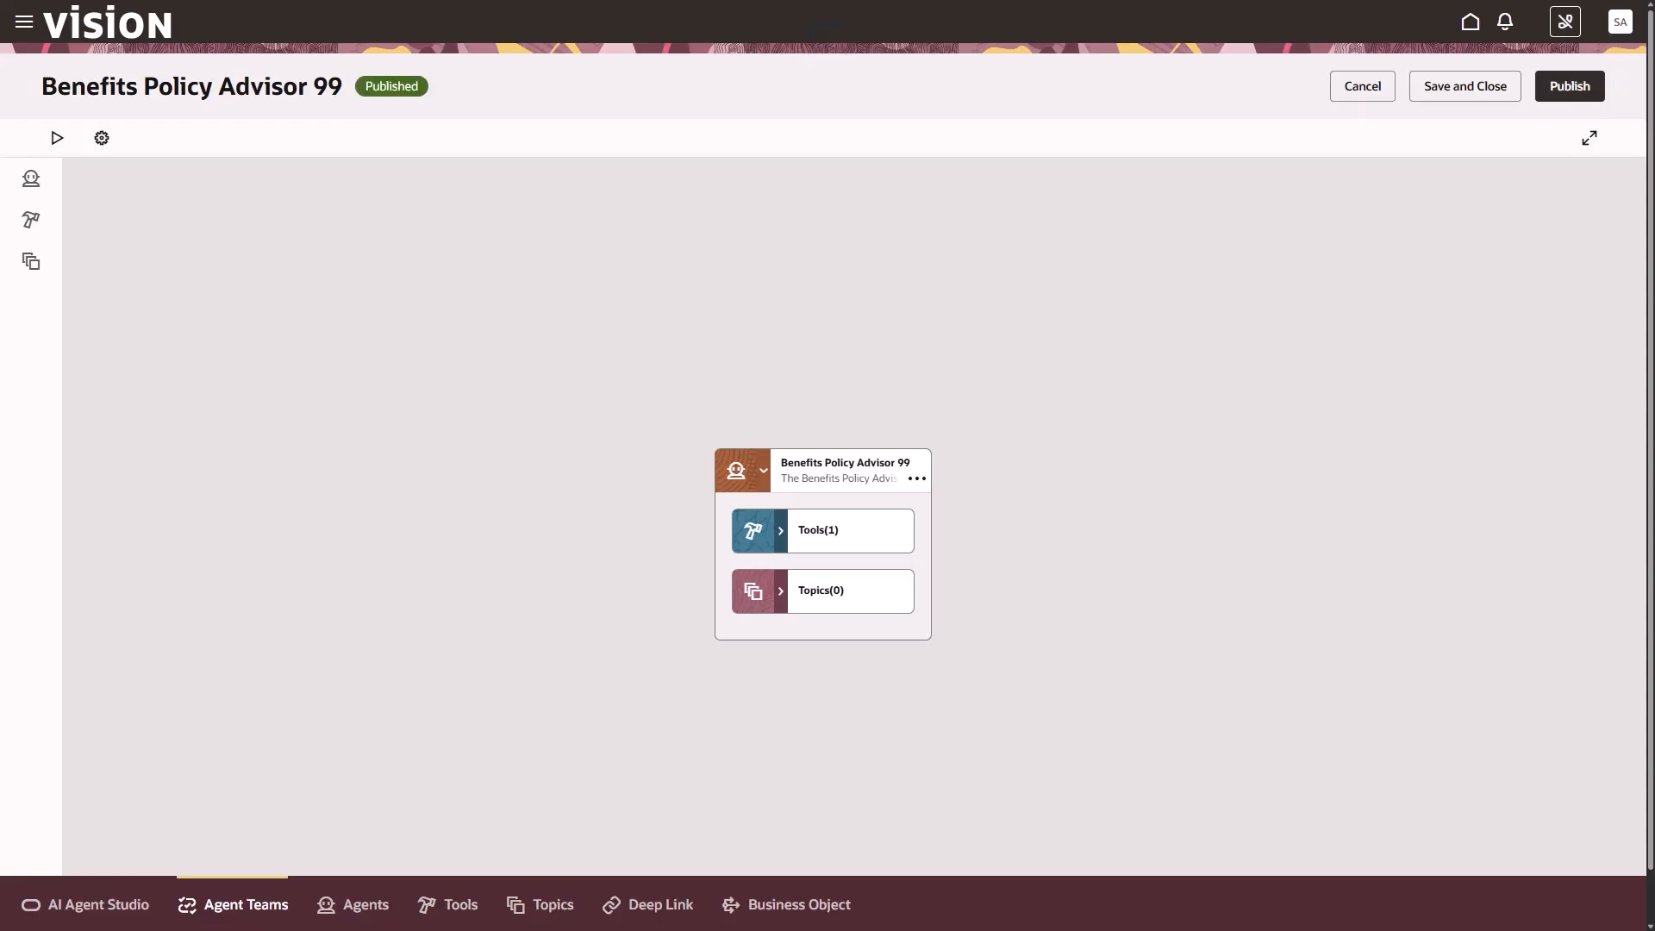
click(1444, 87)
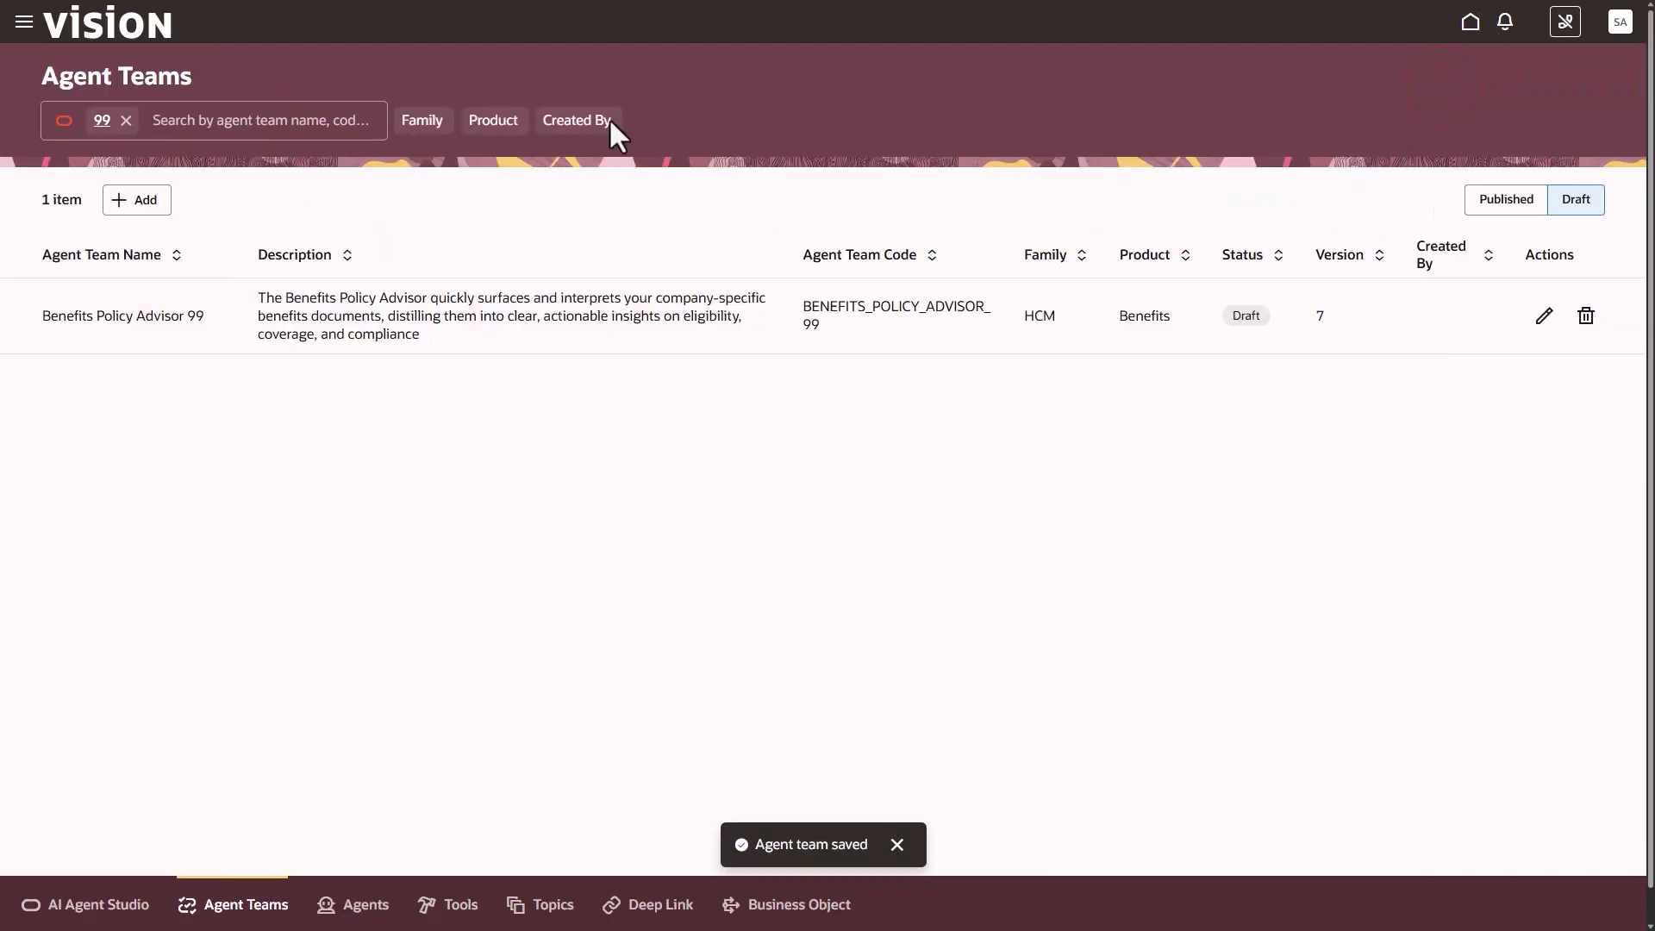
Reload the agent teams list, search the published teams for 99, and open Benefits Policy Advisor 99's existing draft version for editing
click(135, 914)
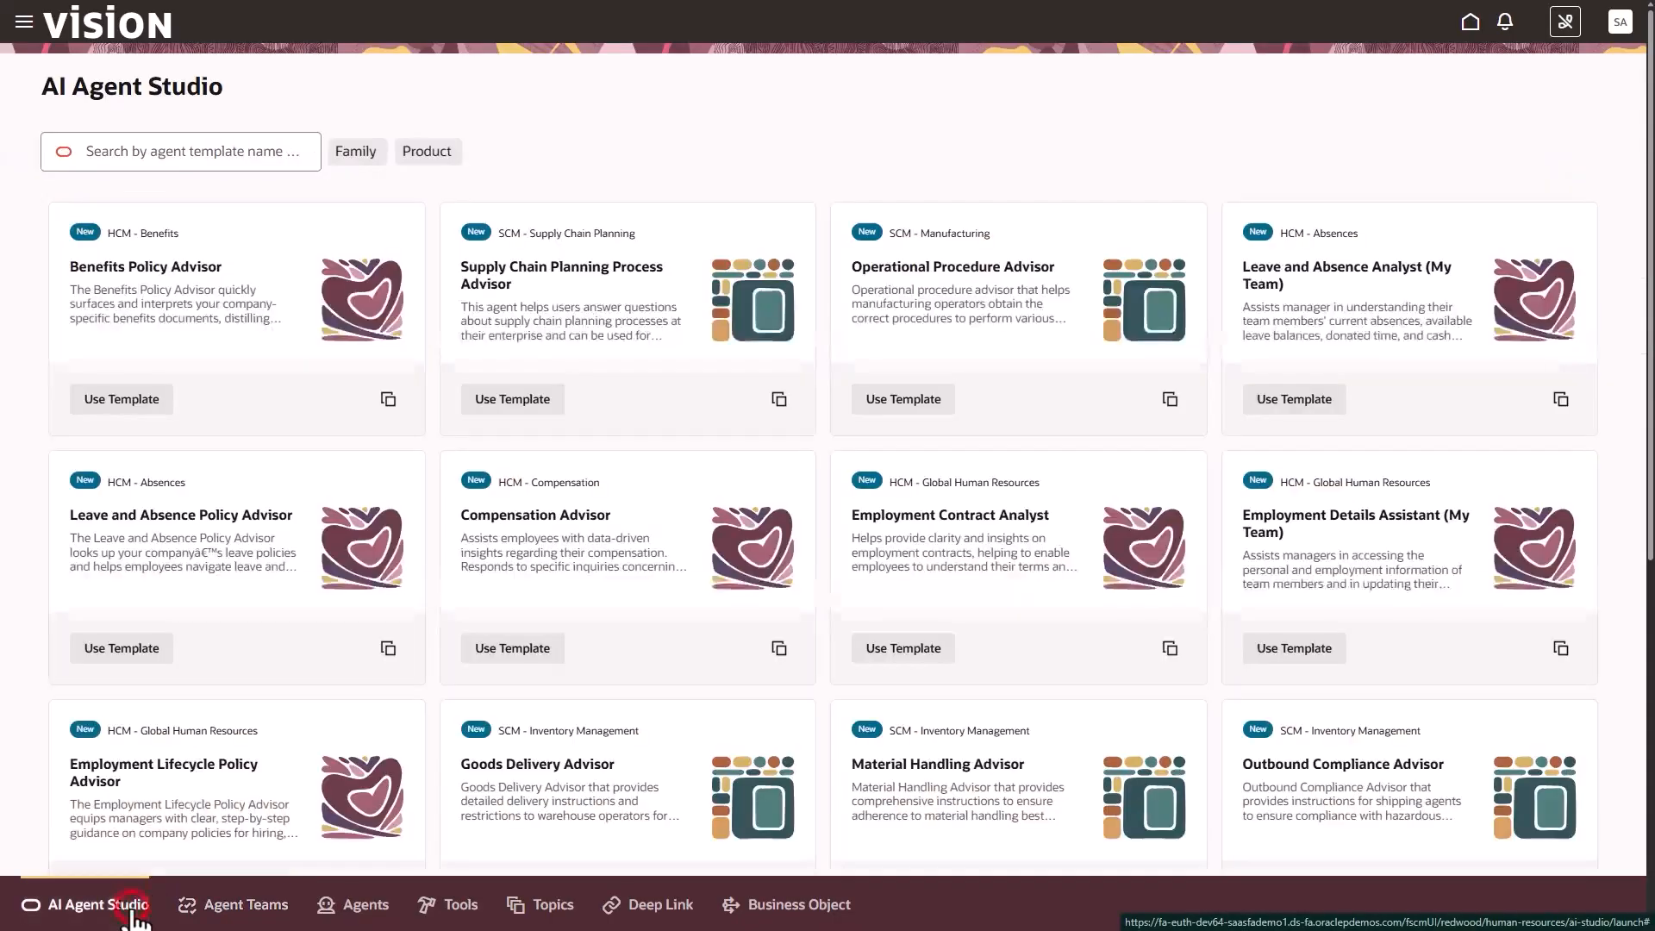
click(201, 917)
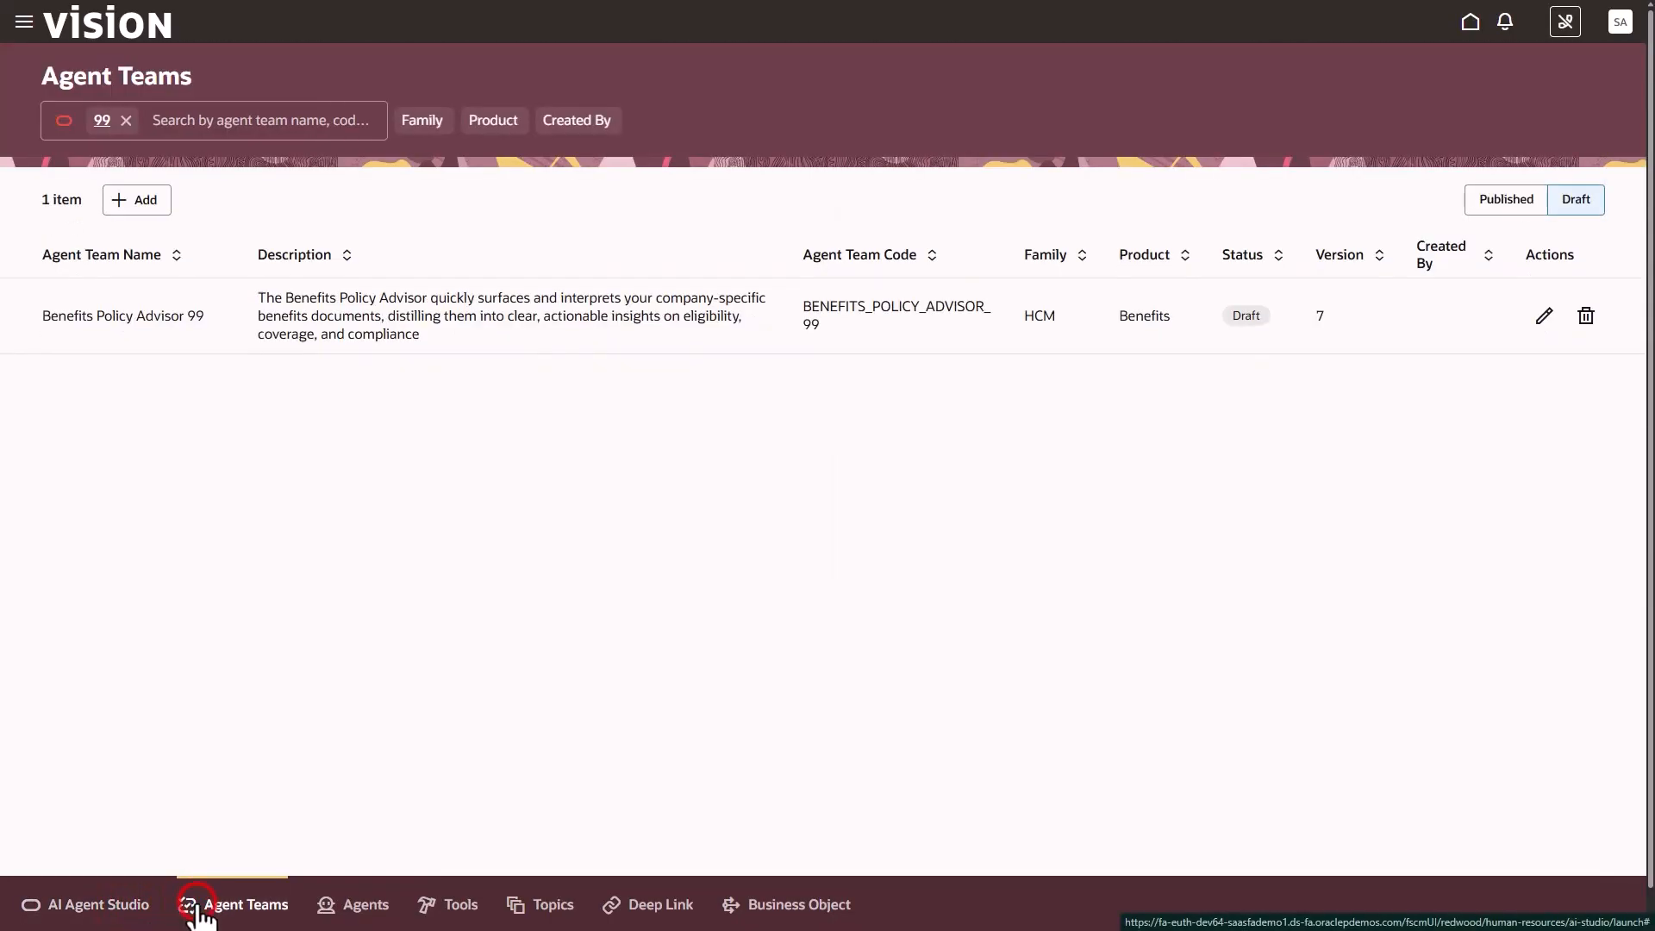
click(126, 121)
click(129, 122)
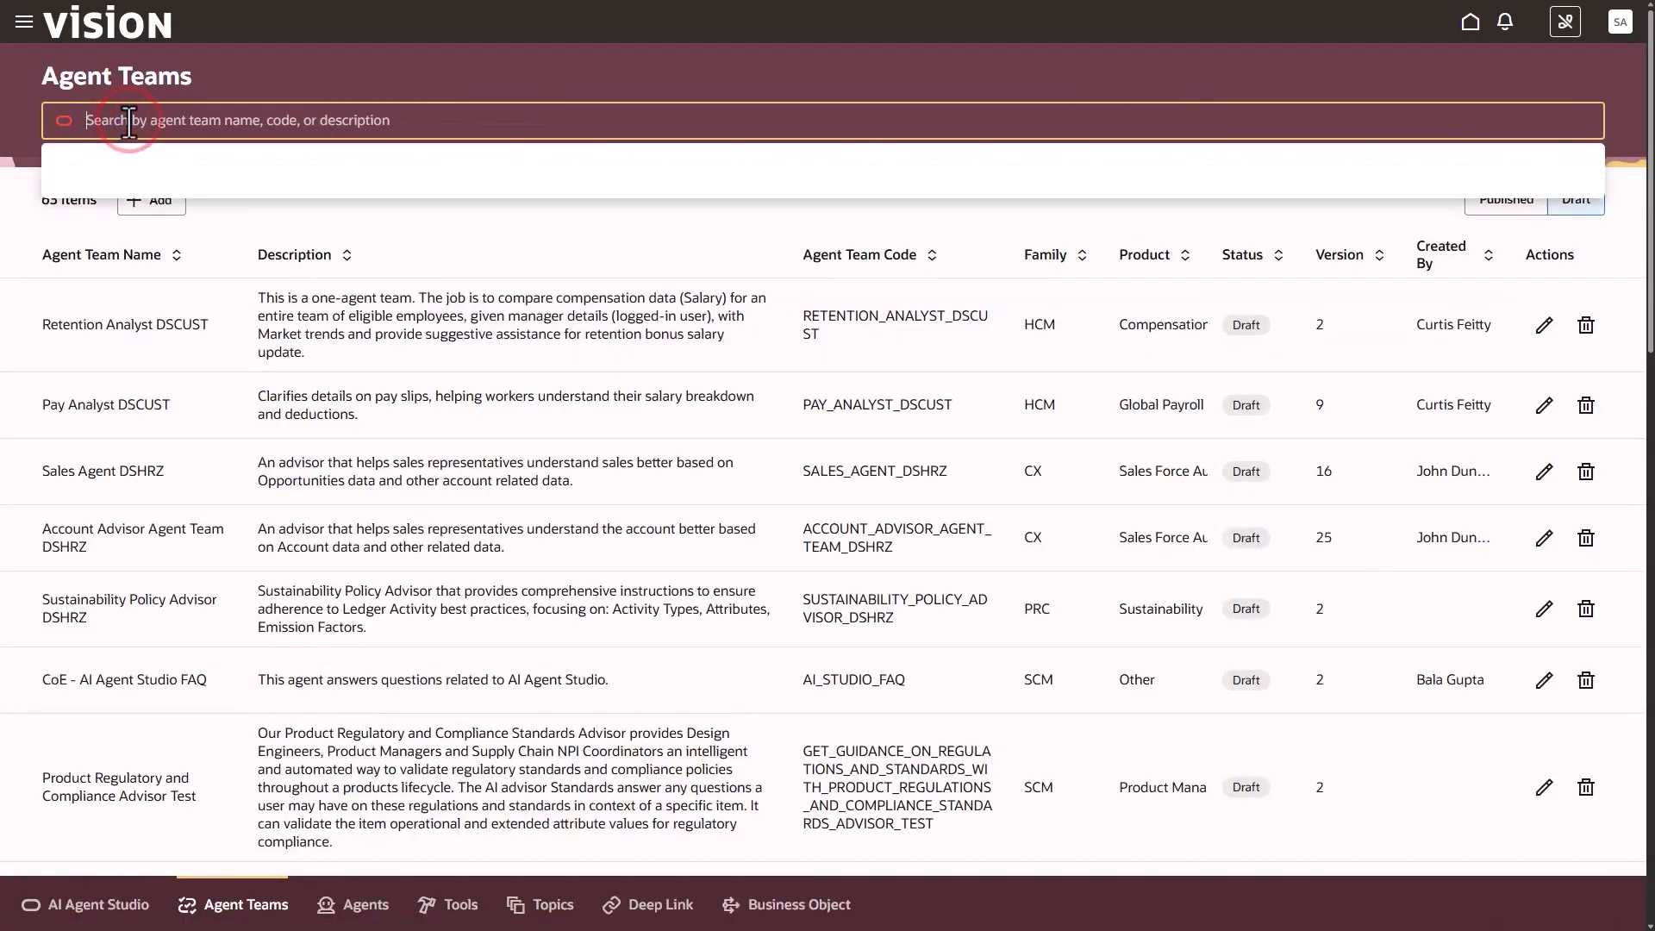
text(99)
key(Return)
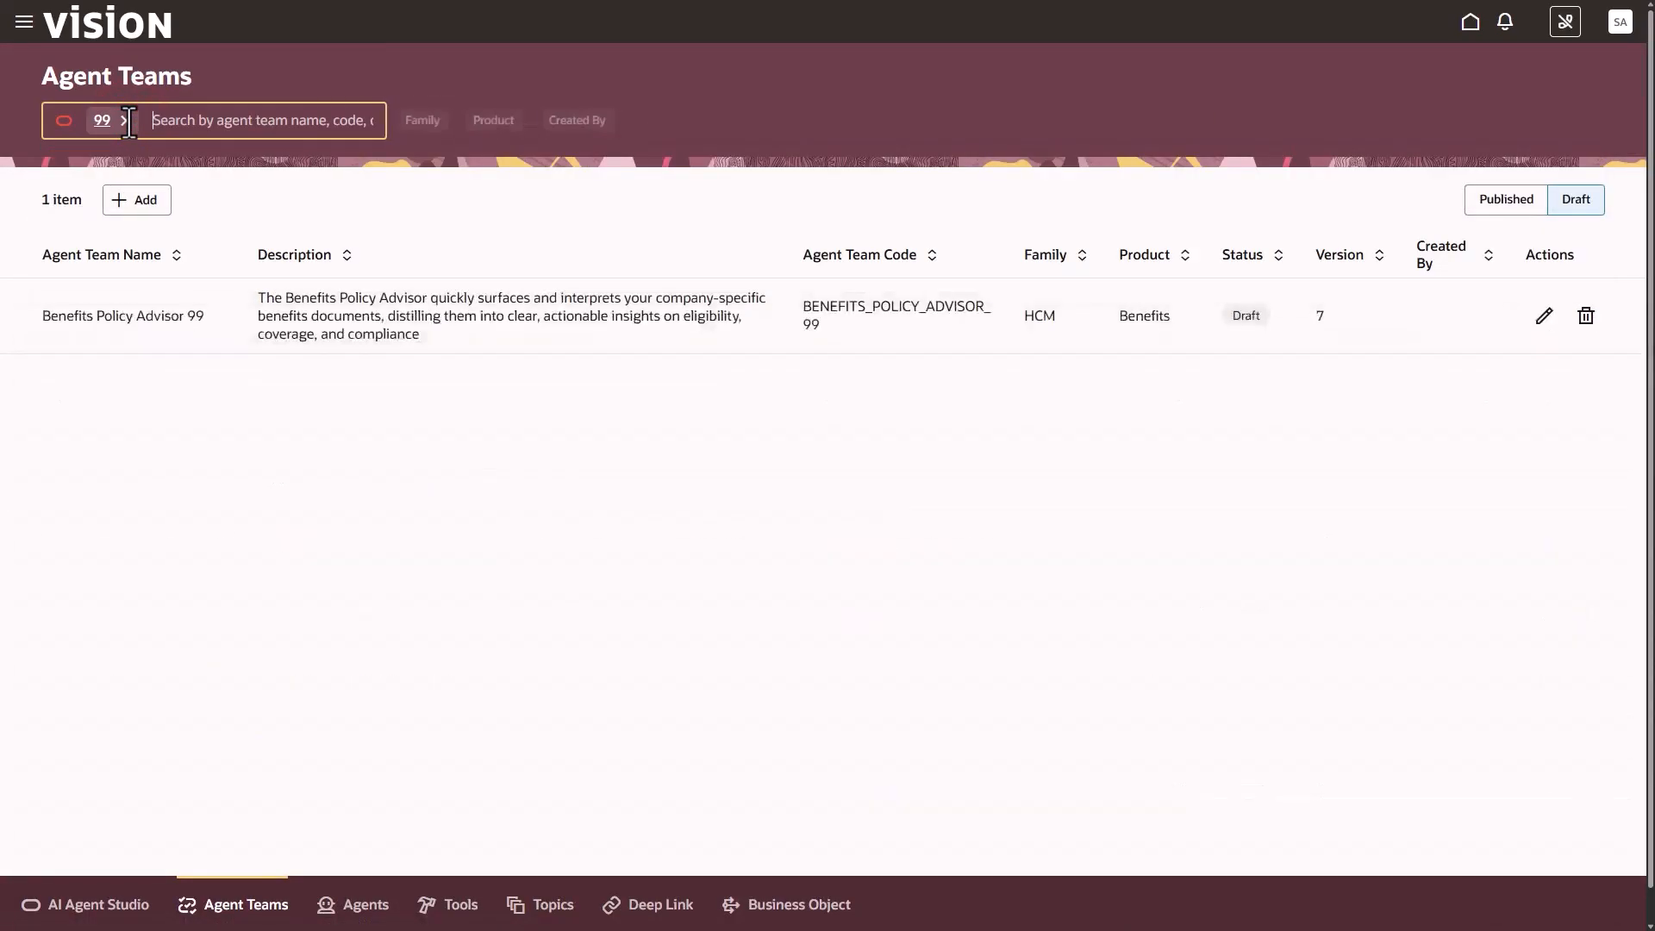
click(1498, 202)
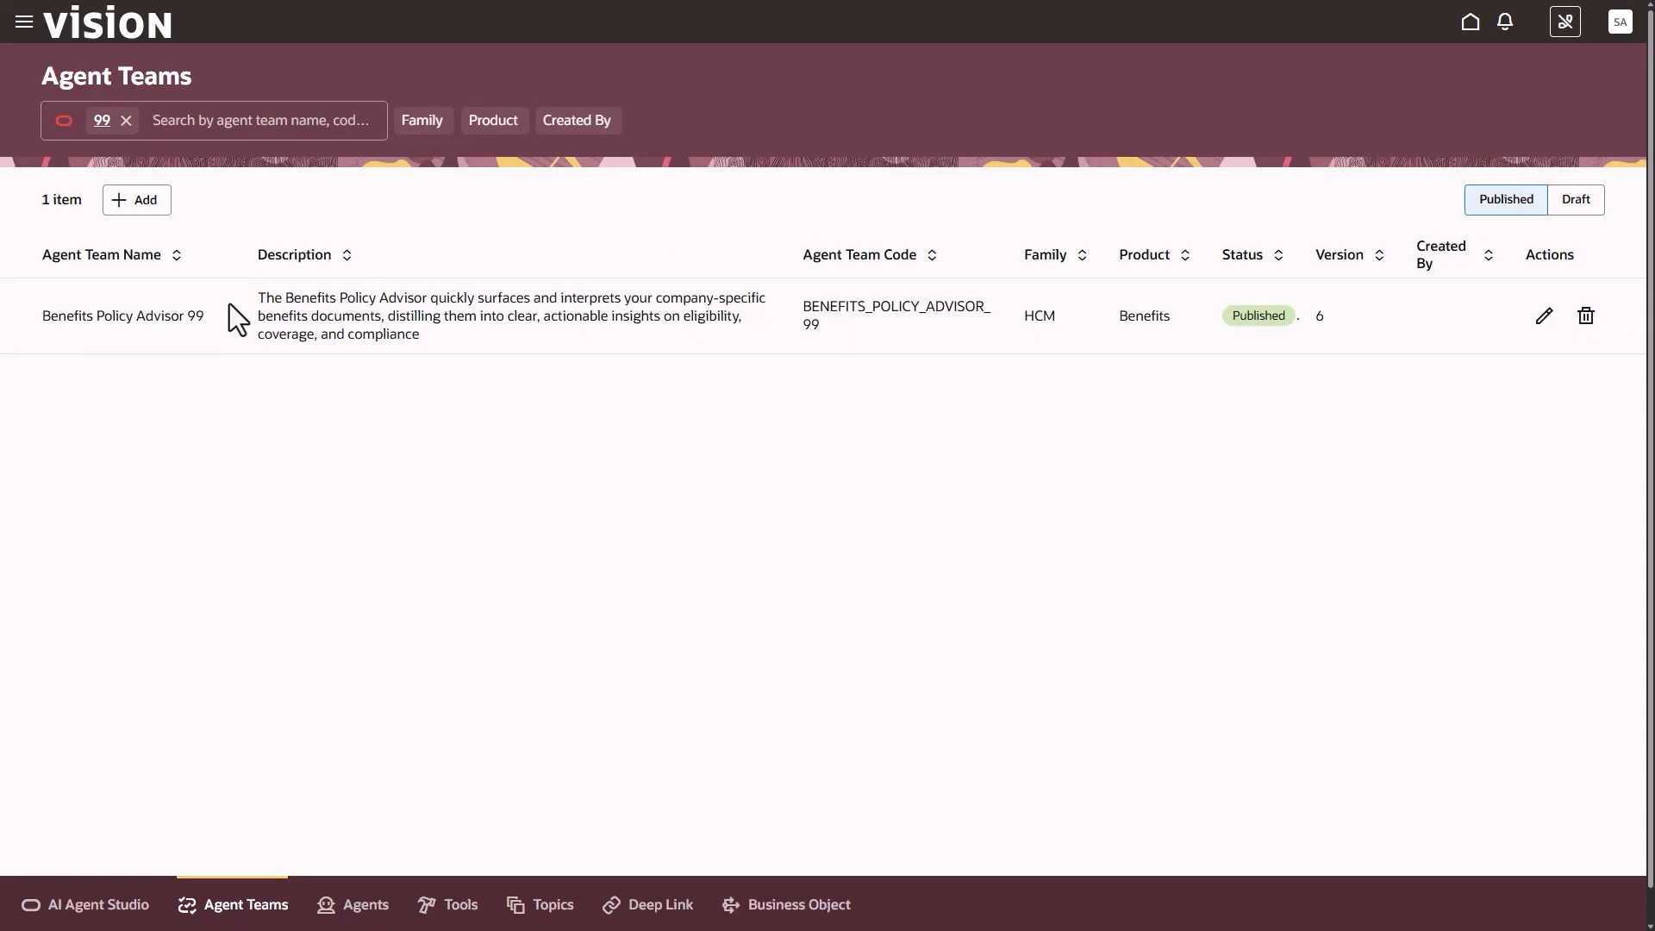
click(1543, 316)
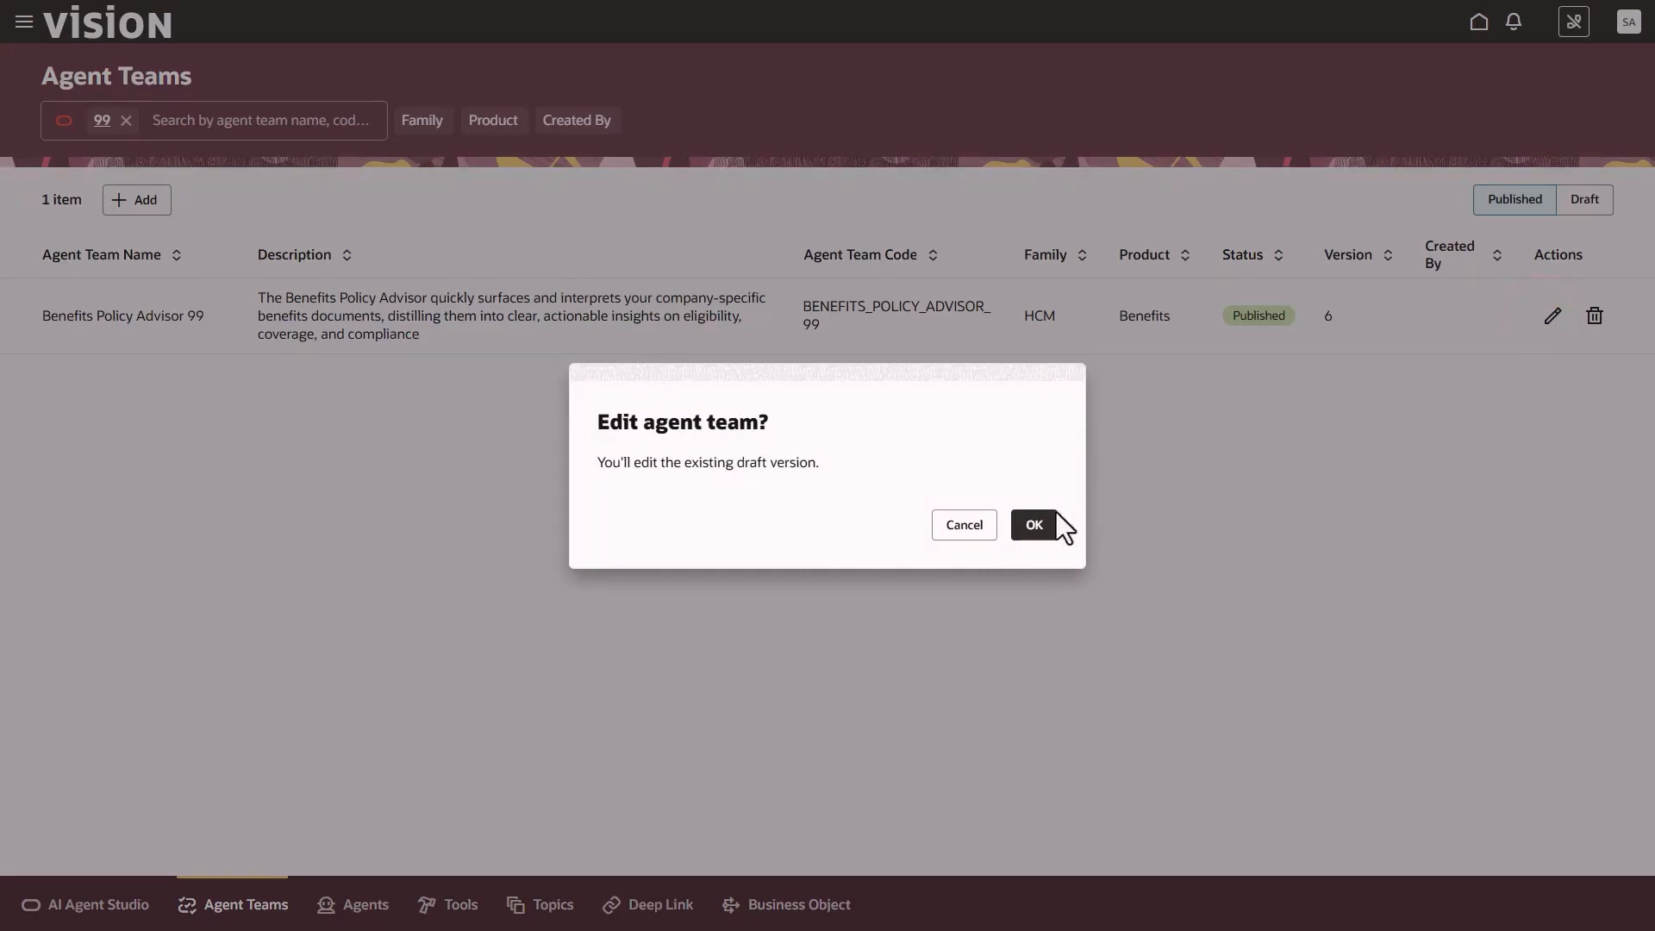
click(1054, 518)
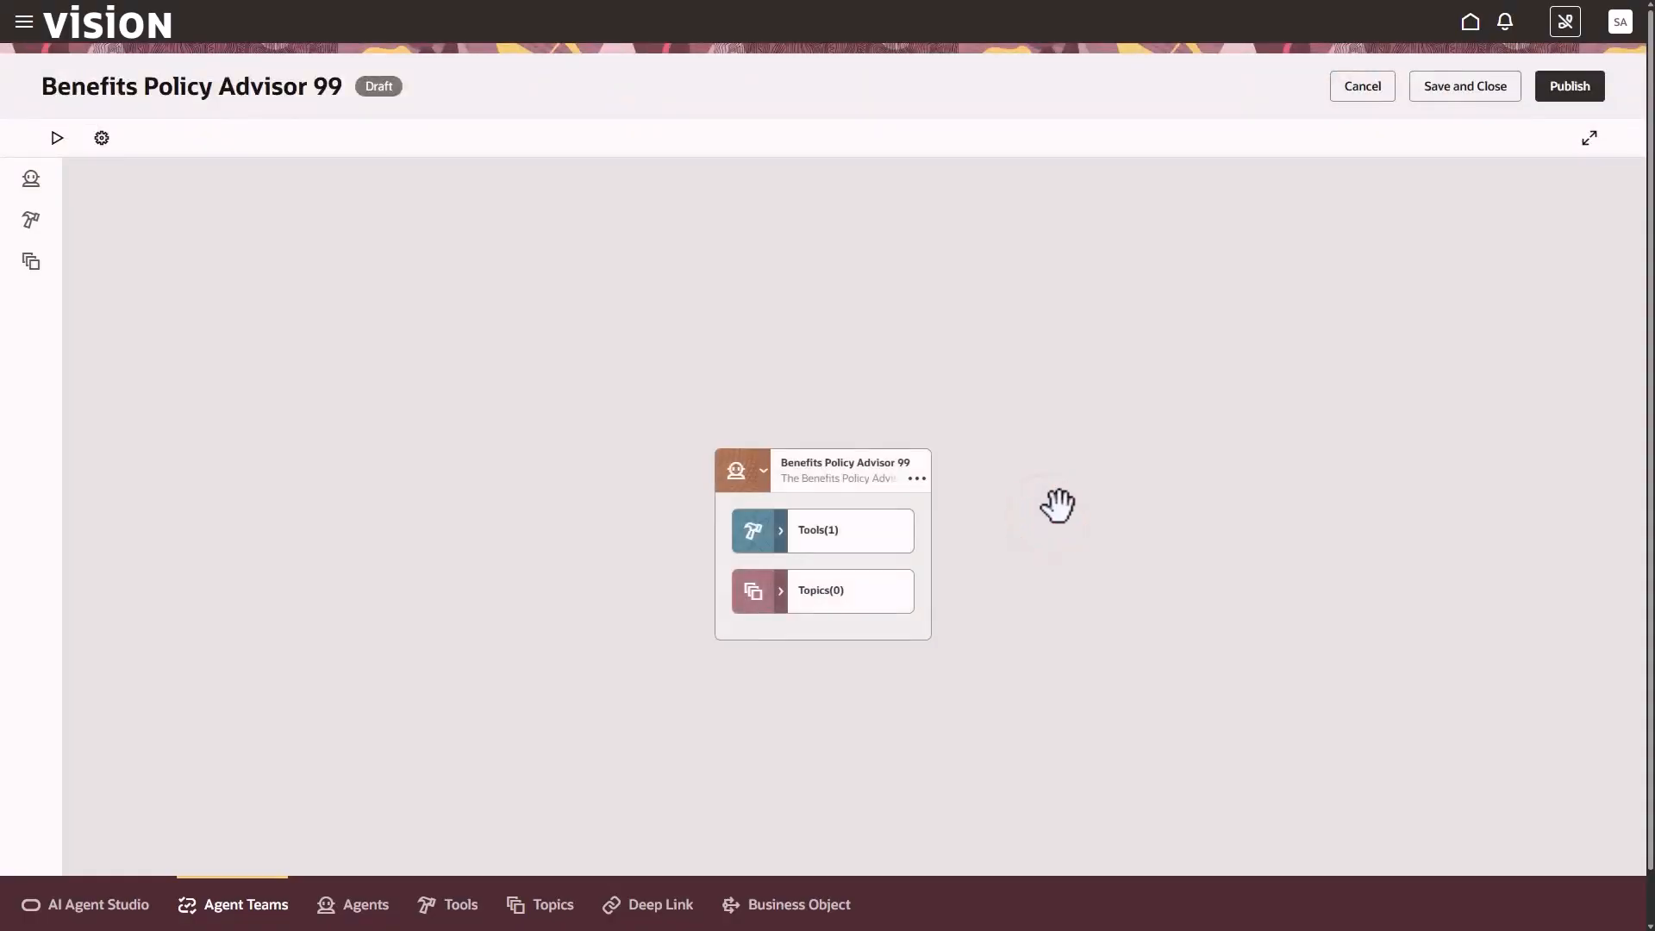
Start a debug session for Benefits Policy Advisor 99 and ask it "List all benefits."
click(57, 139)
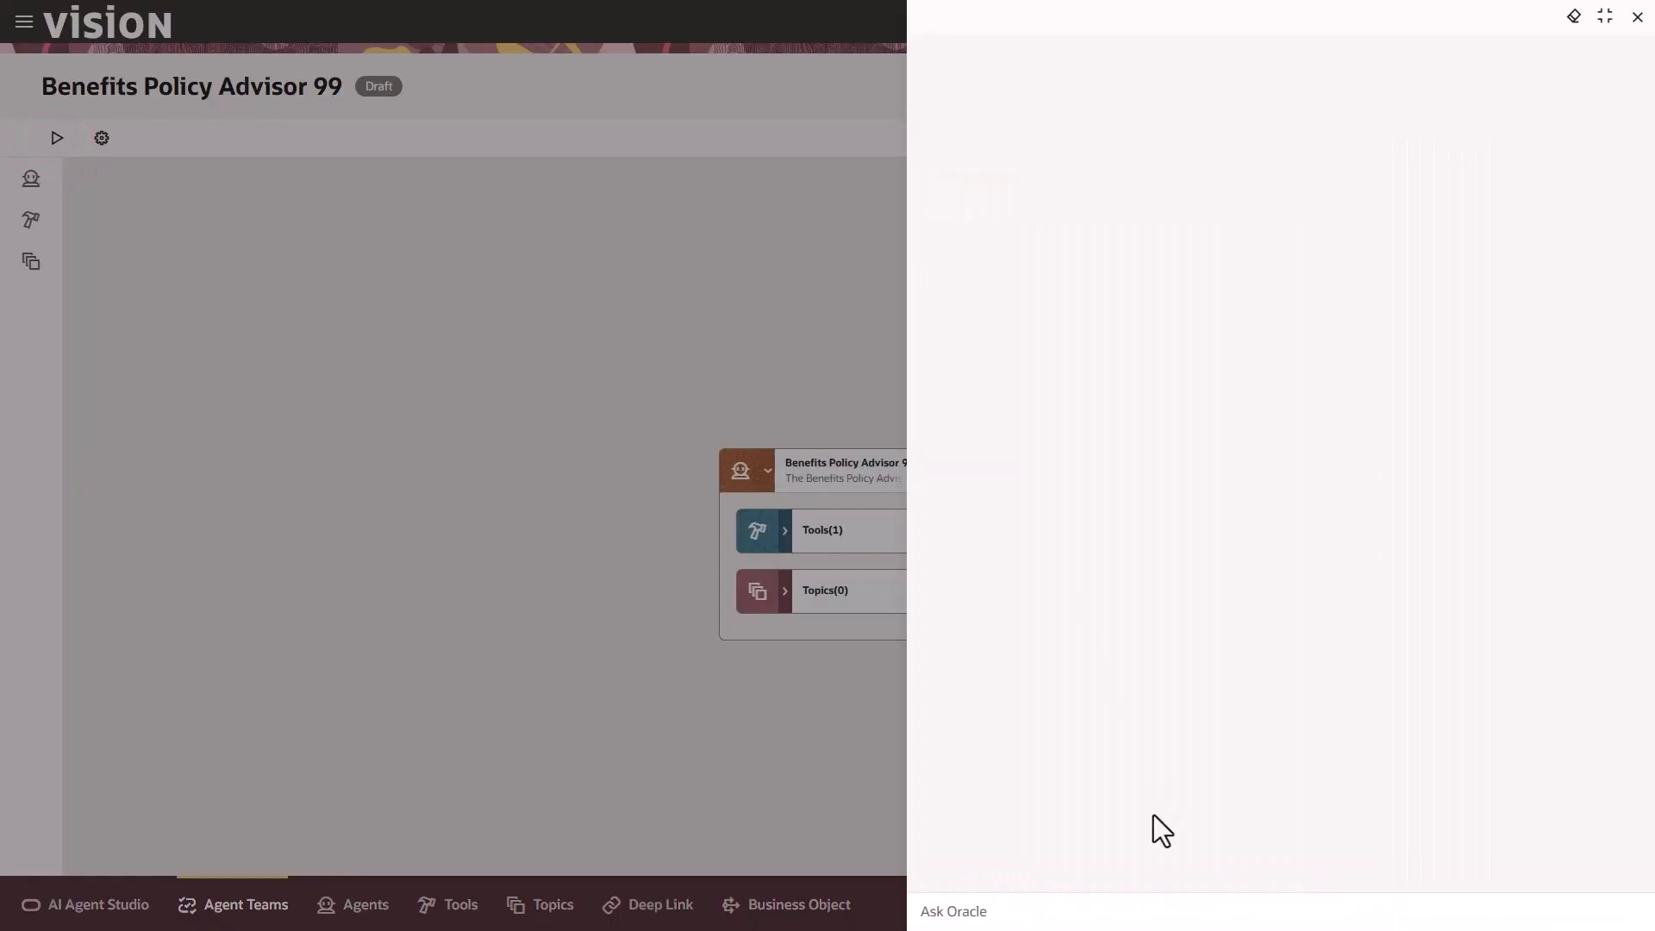
click(1149, 907)
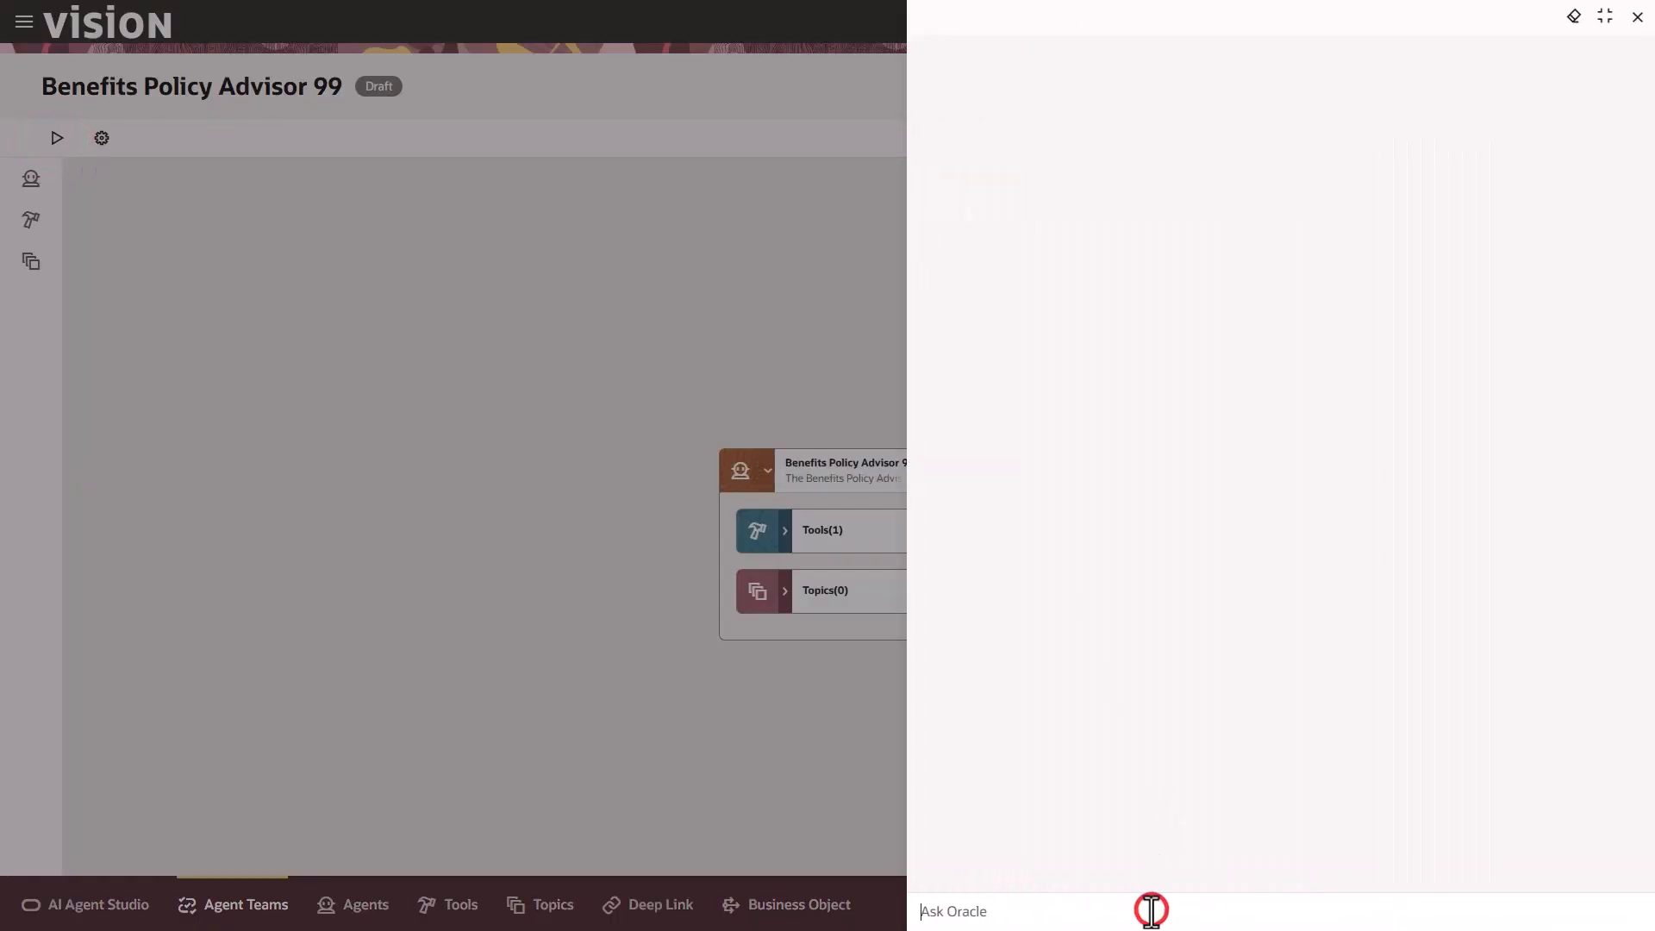
click(1009, 908)
text(Li)
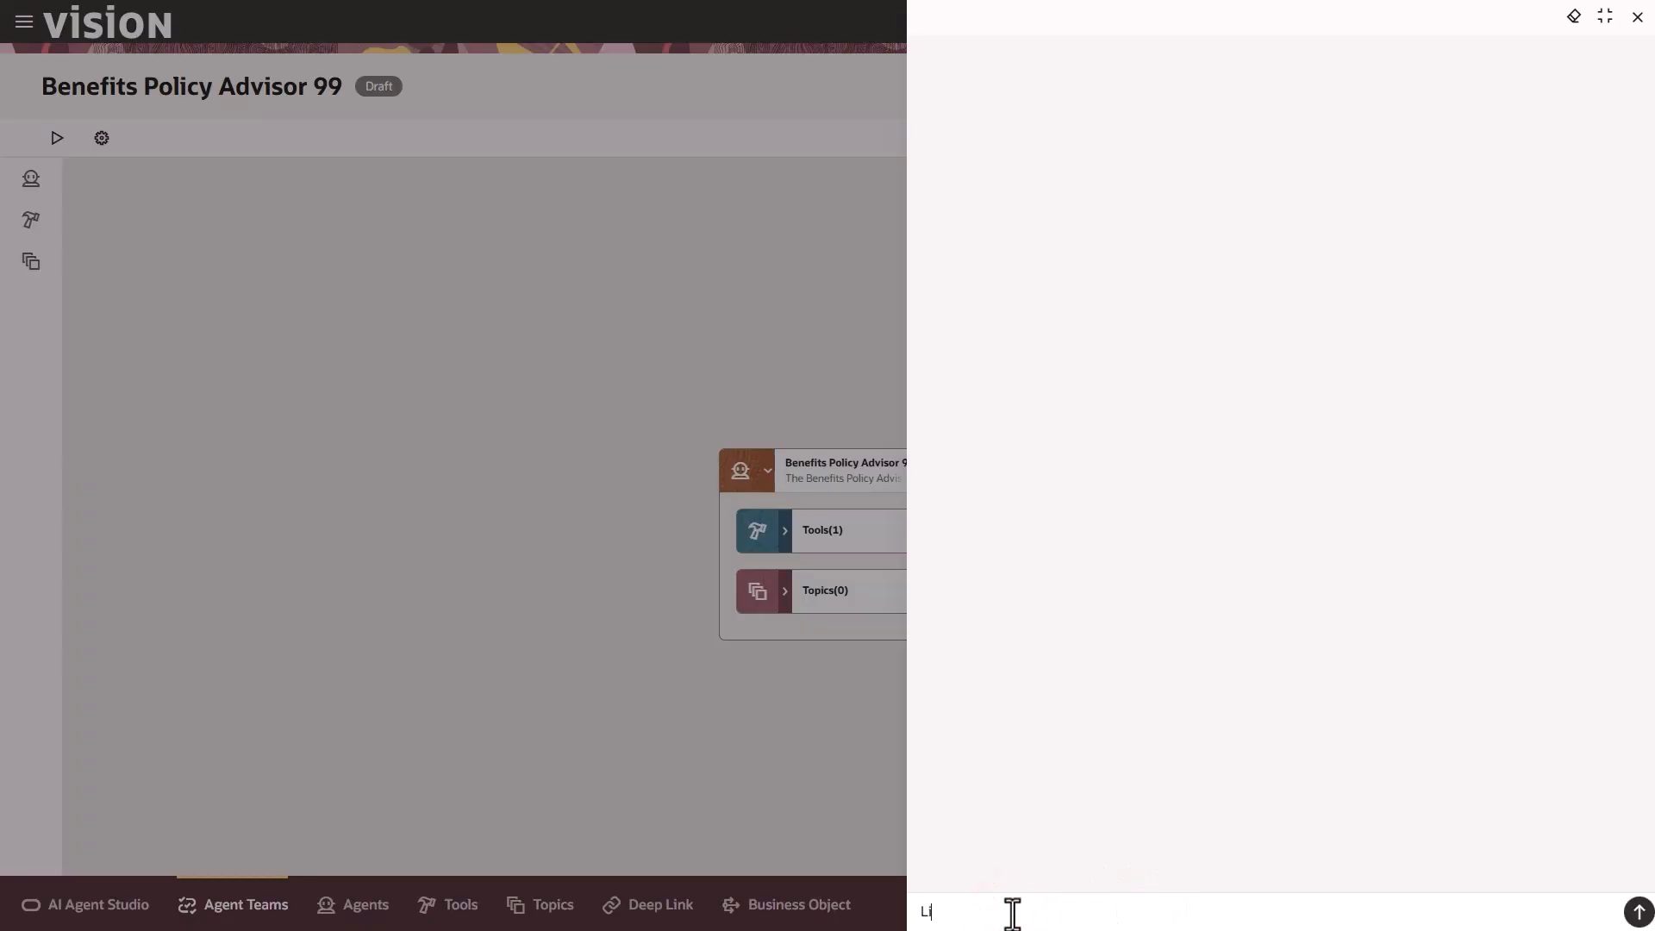
text(st all benefits.)
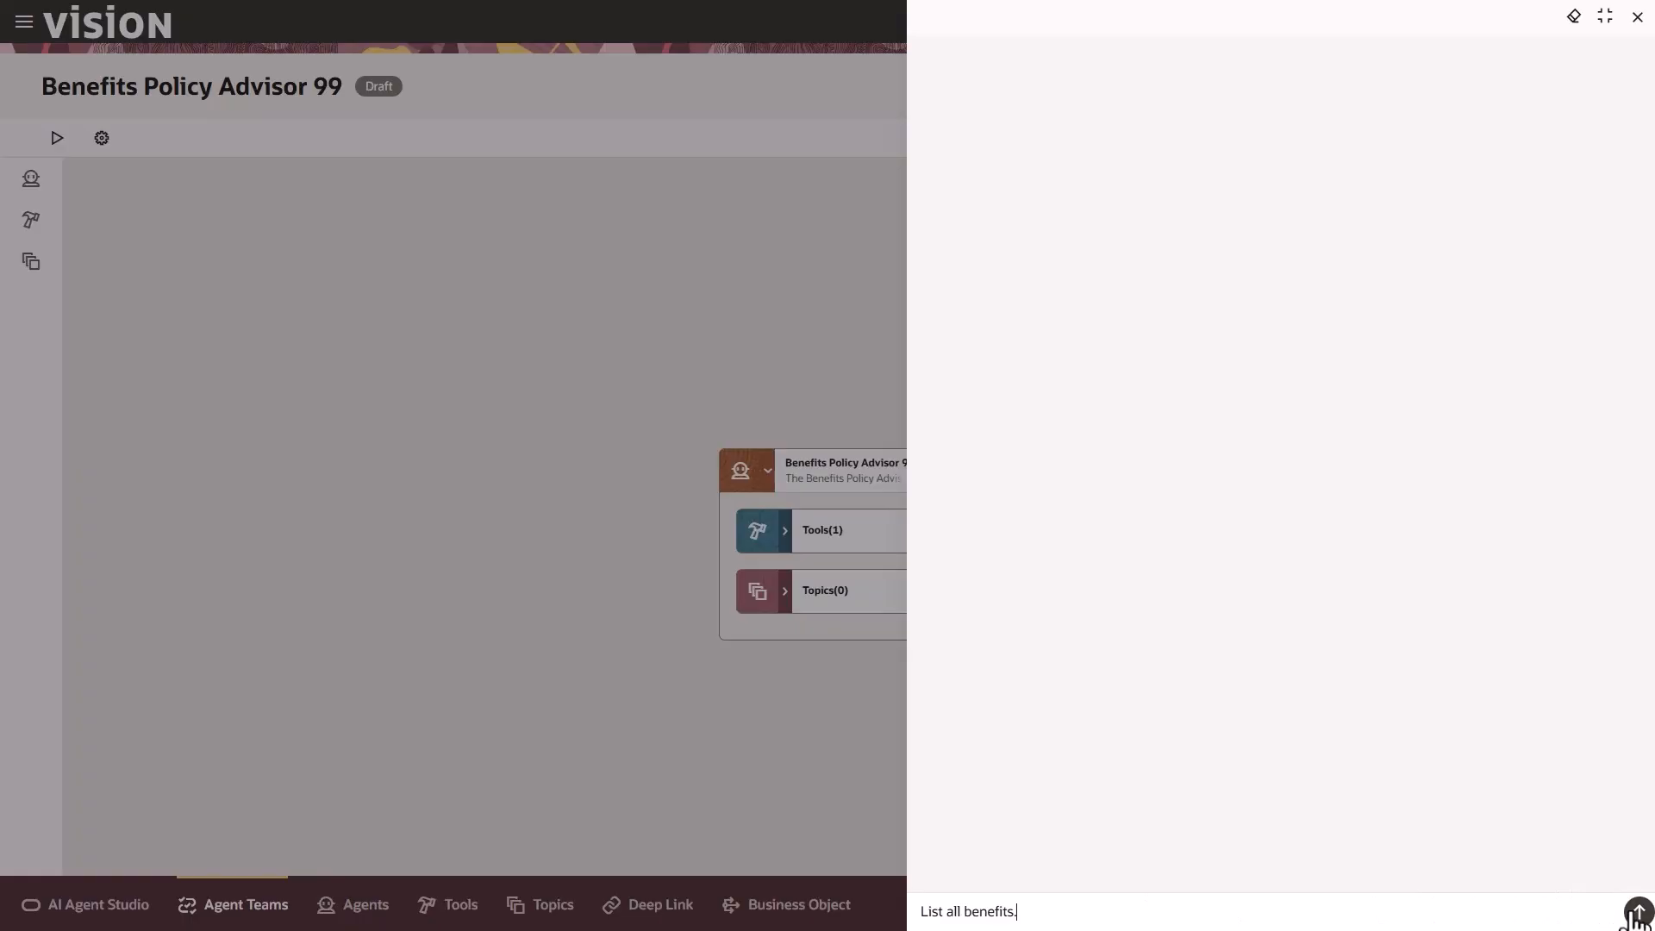
click(1636, 912)
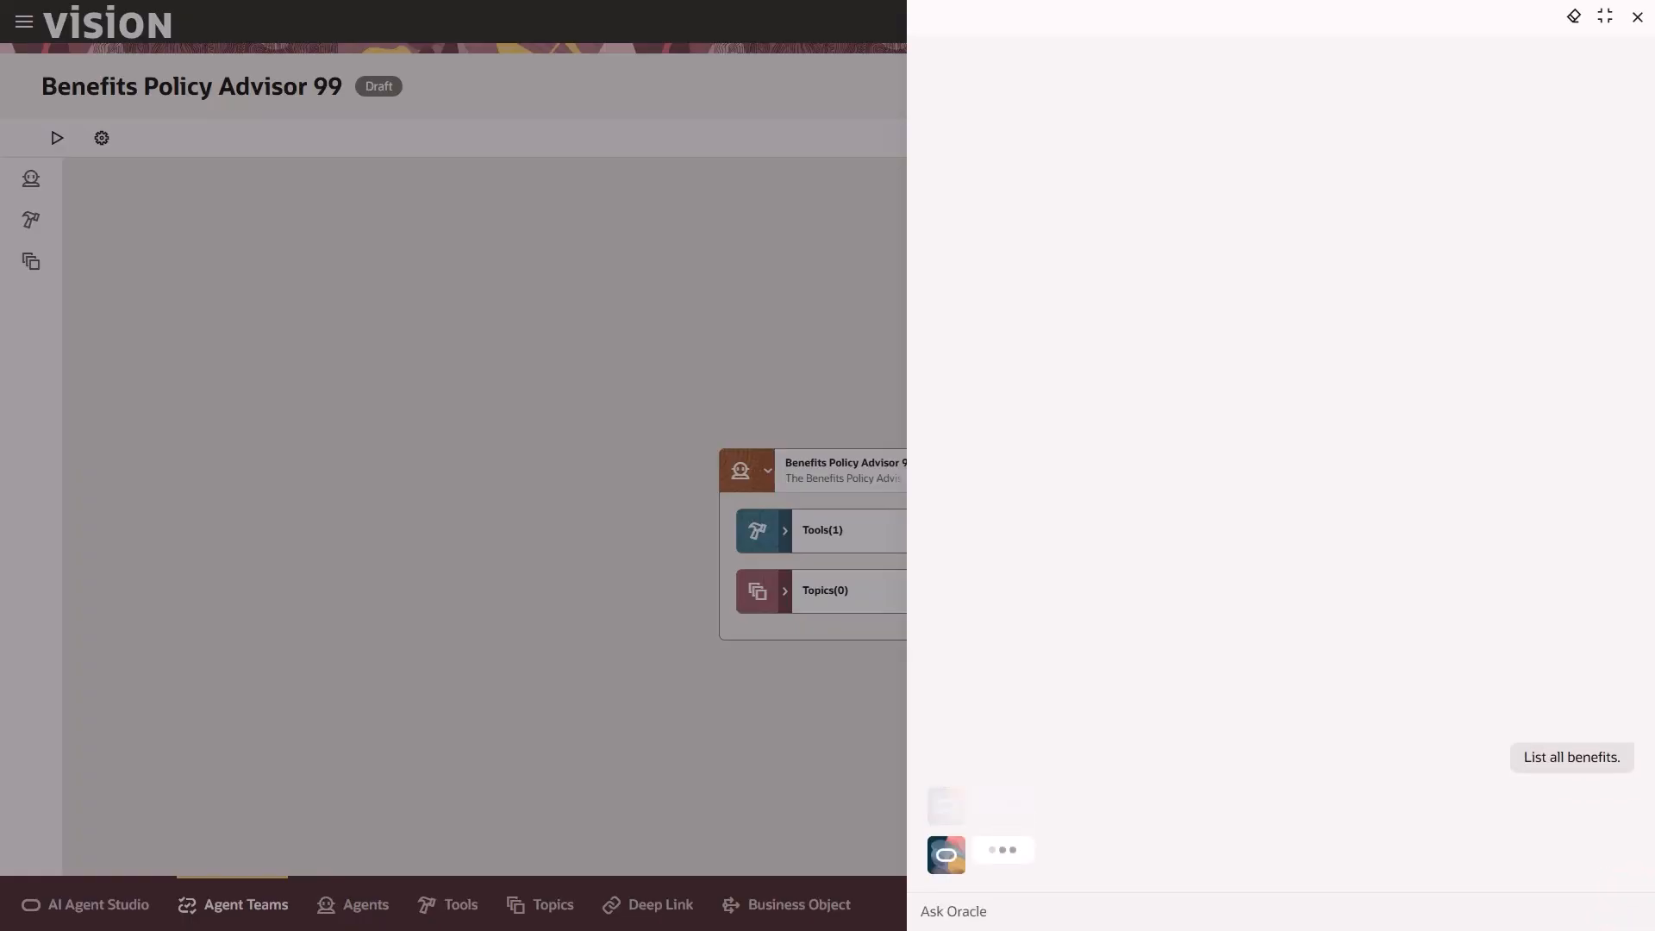